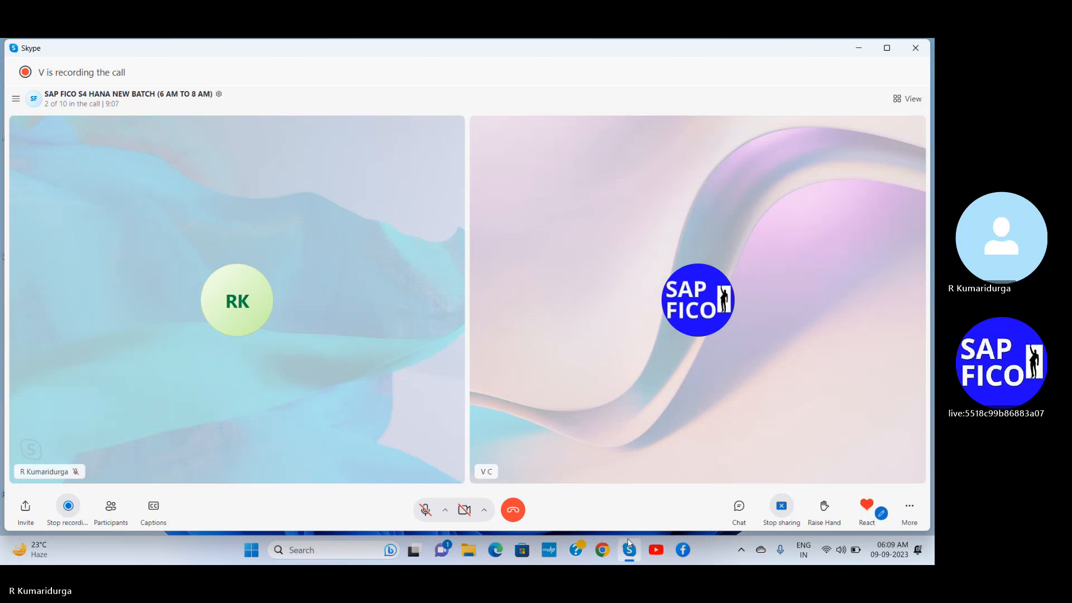
mouse_move(626, 542)
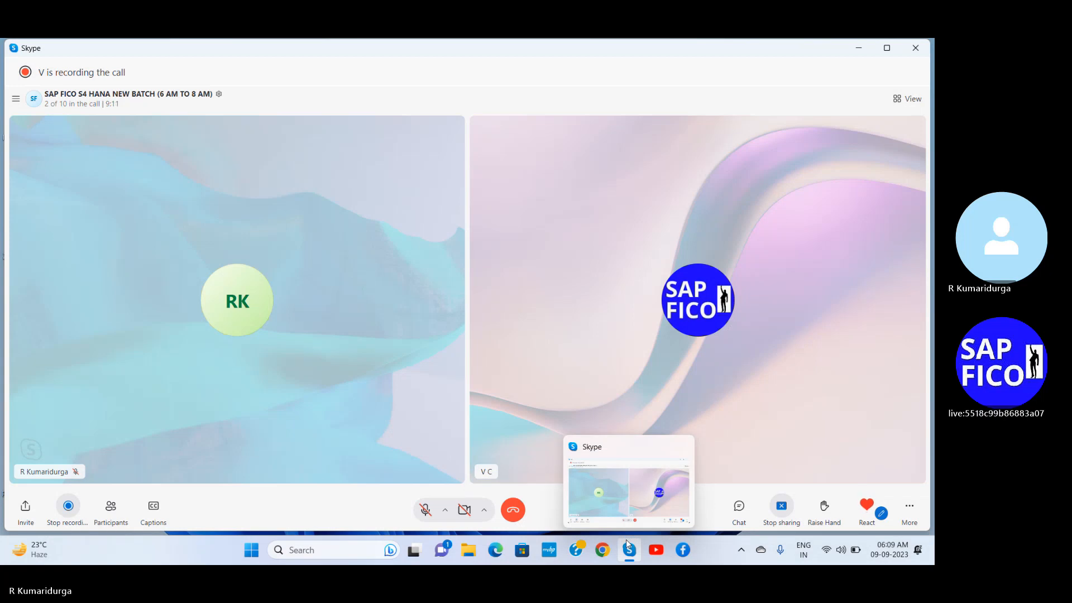
click(425, 510)
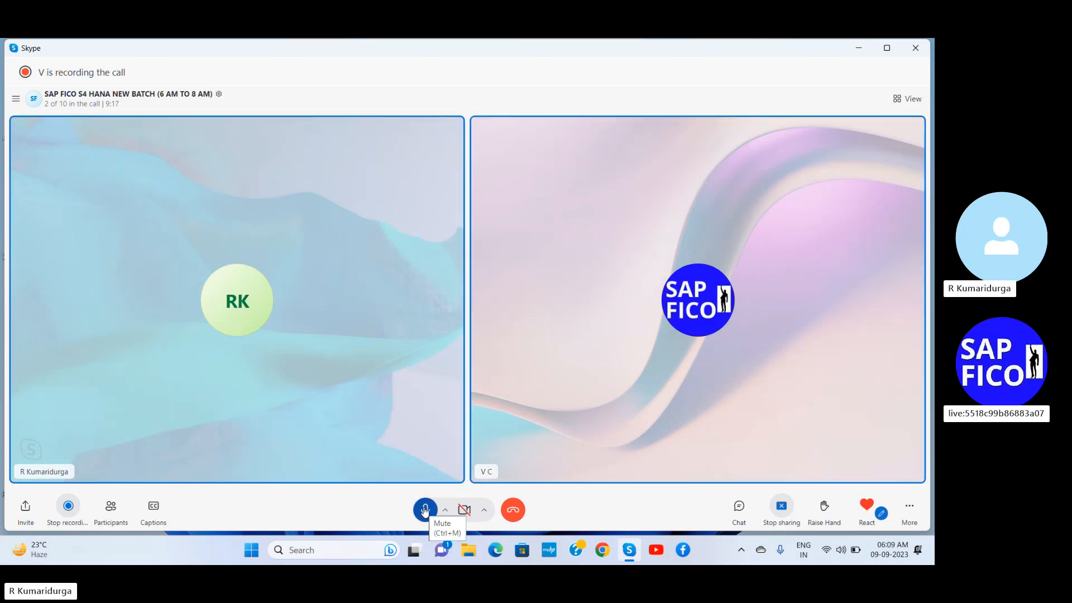
click(424, 510)
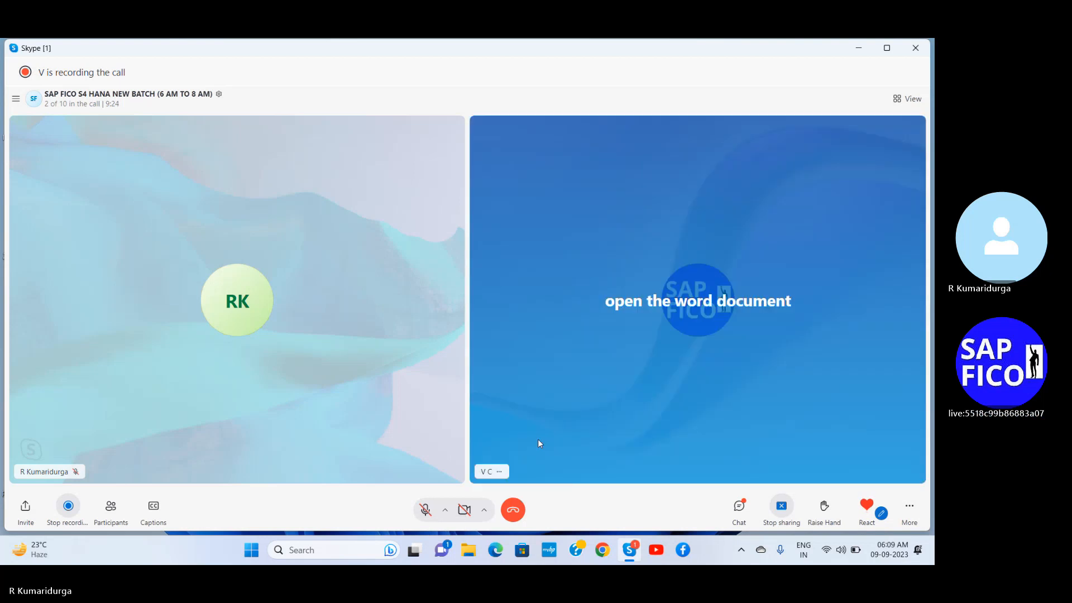
- Minimize the call window, create a new Microsoft Word document on the desktop and open it in Word
click(856, 49)
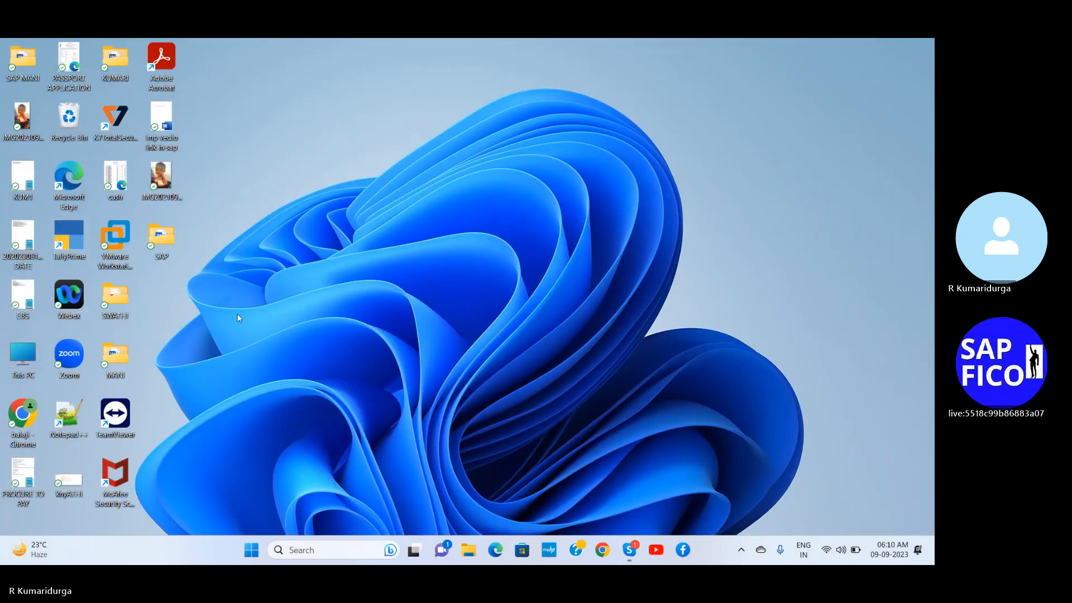
right_click(237, 317)
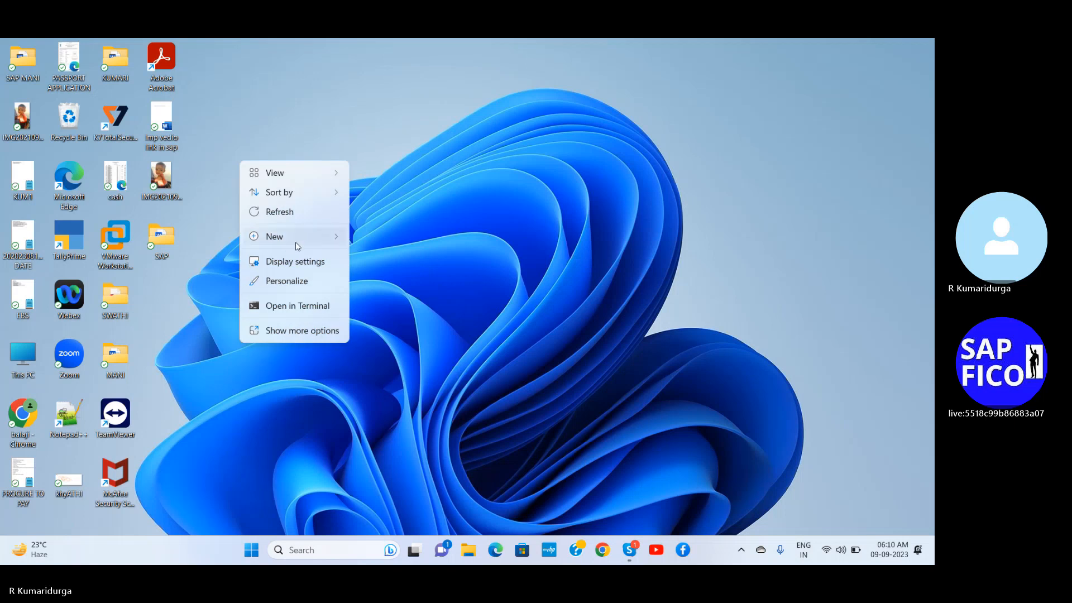
mouse_move(337, 235)
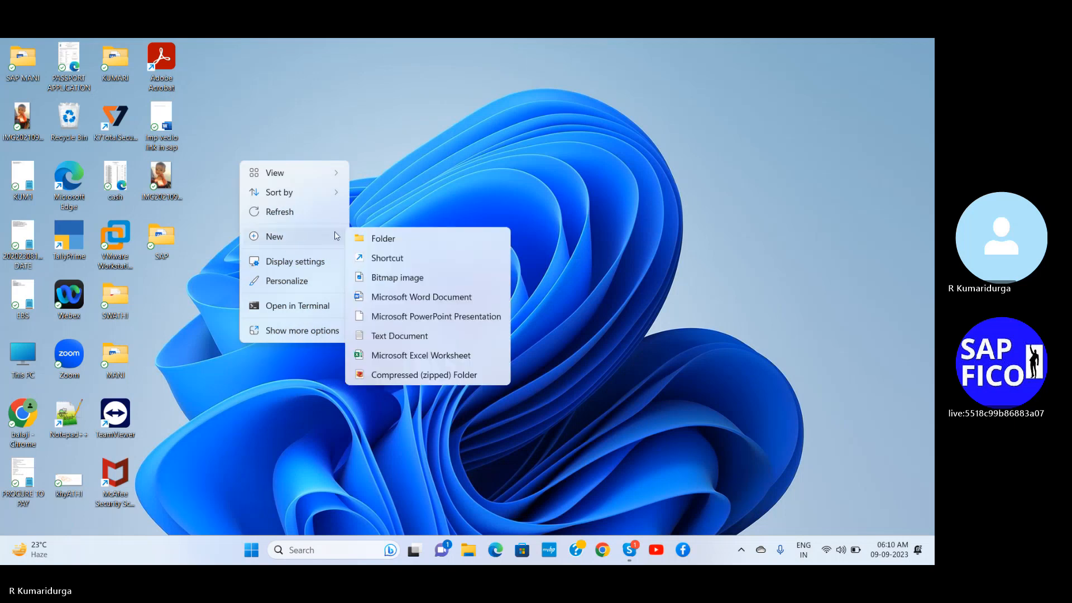
click(389, 297)
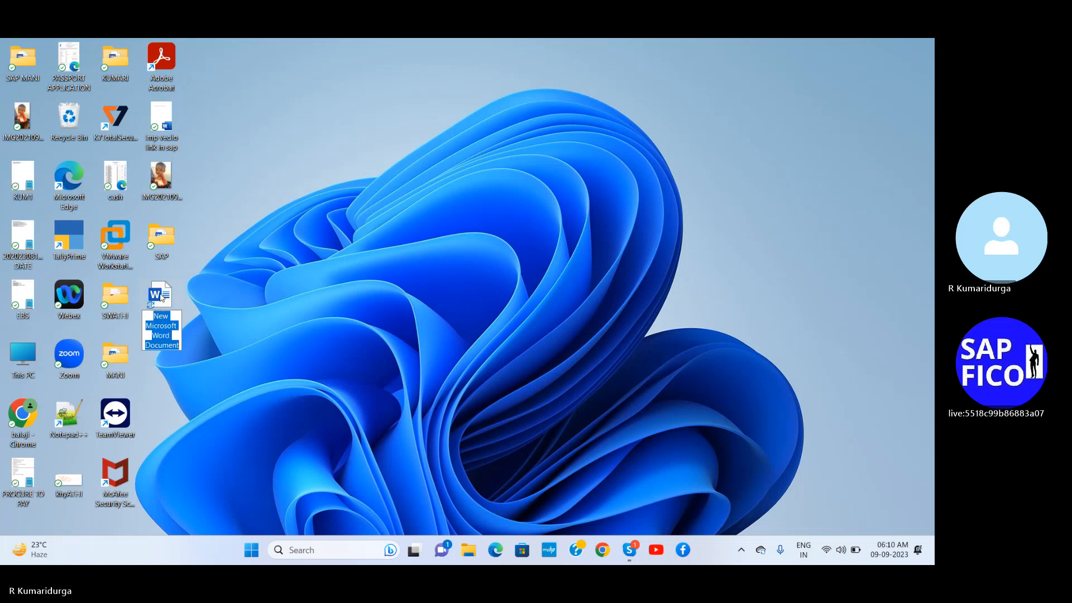
click(159, 297)
double_click(160, 297)
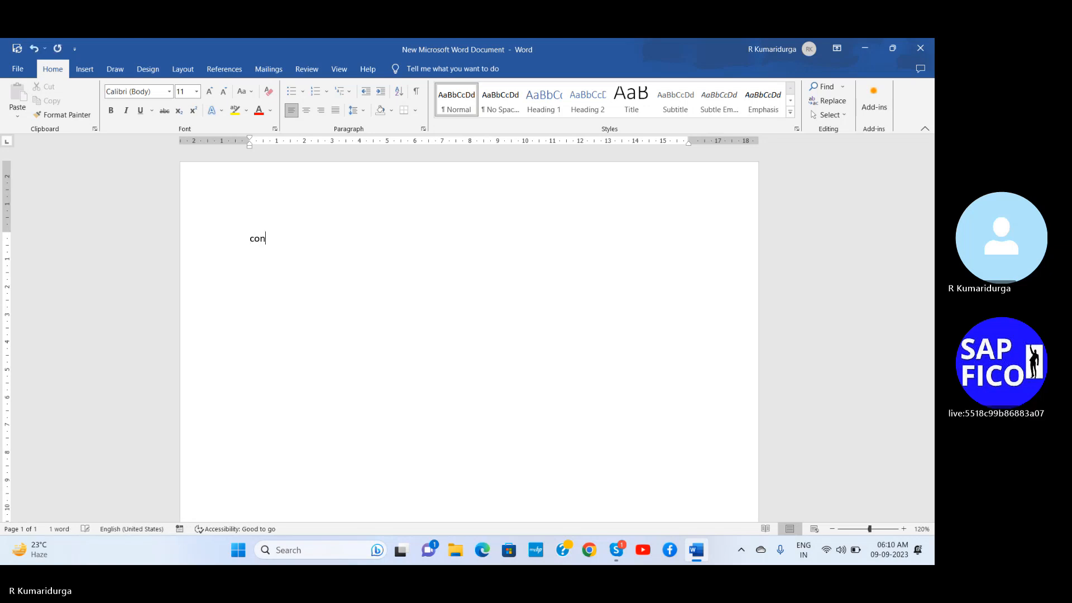
- Enter the title "CONTROLLING CONFIGURATIONS:" on the first line of the document
text(CO)
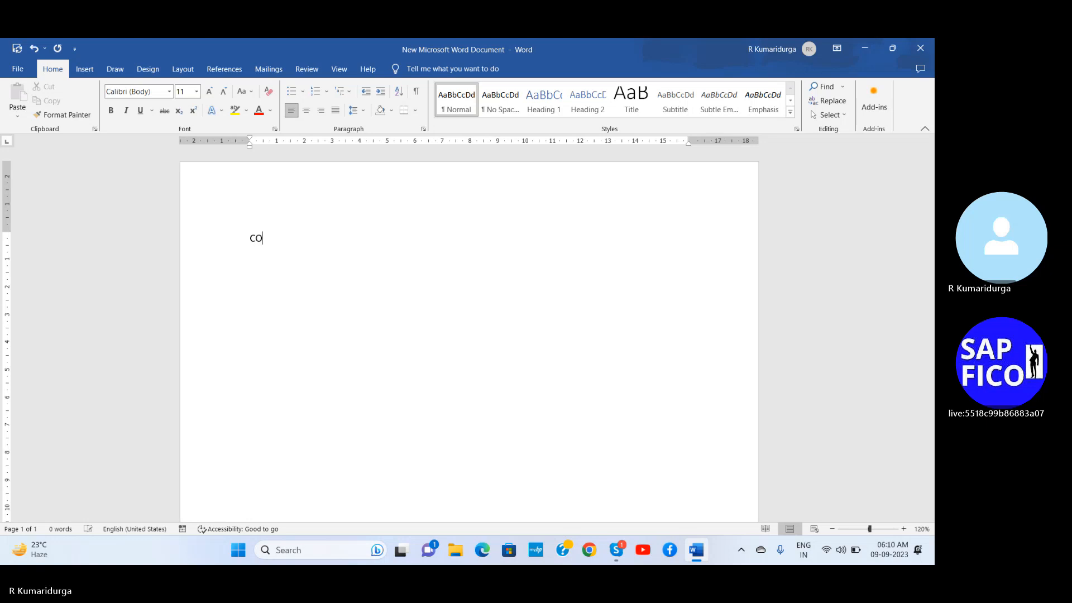
text(NTROLLIN)
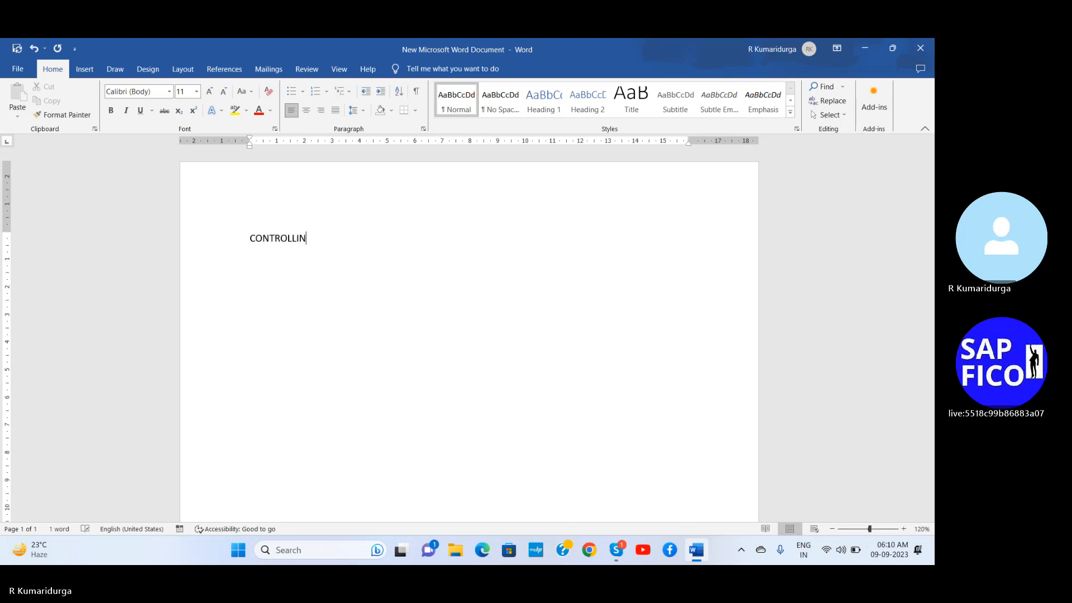
text(G CONFIGUR)
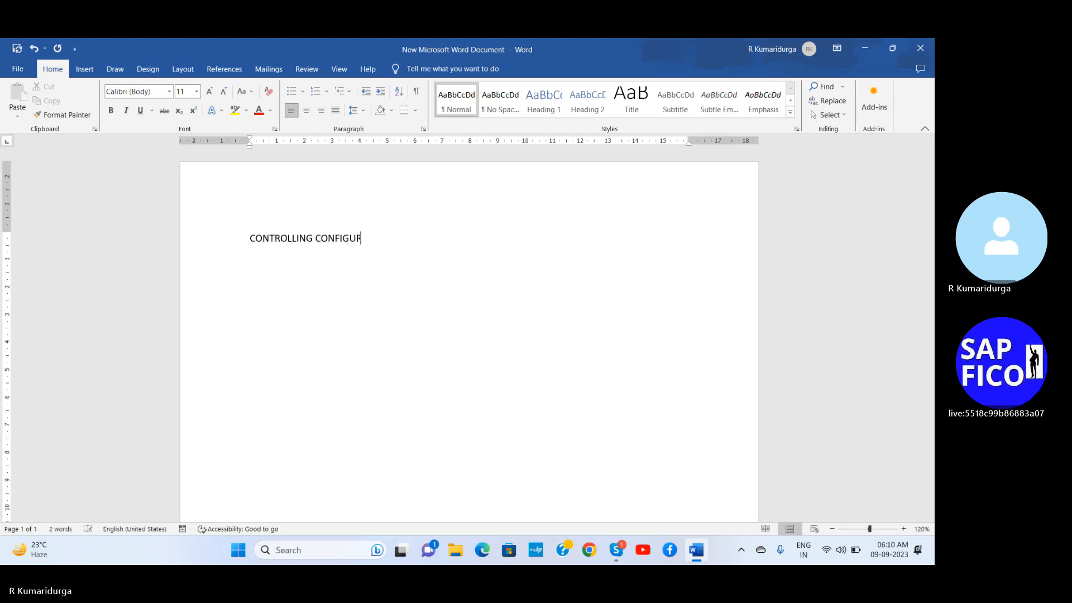
text(ATIONS:)
- Make the title bold and underlined, and start a new line below it without bold or underline
key(ctrl+a)
key(ctrl+b)
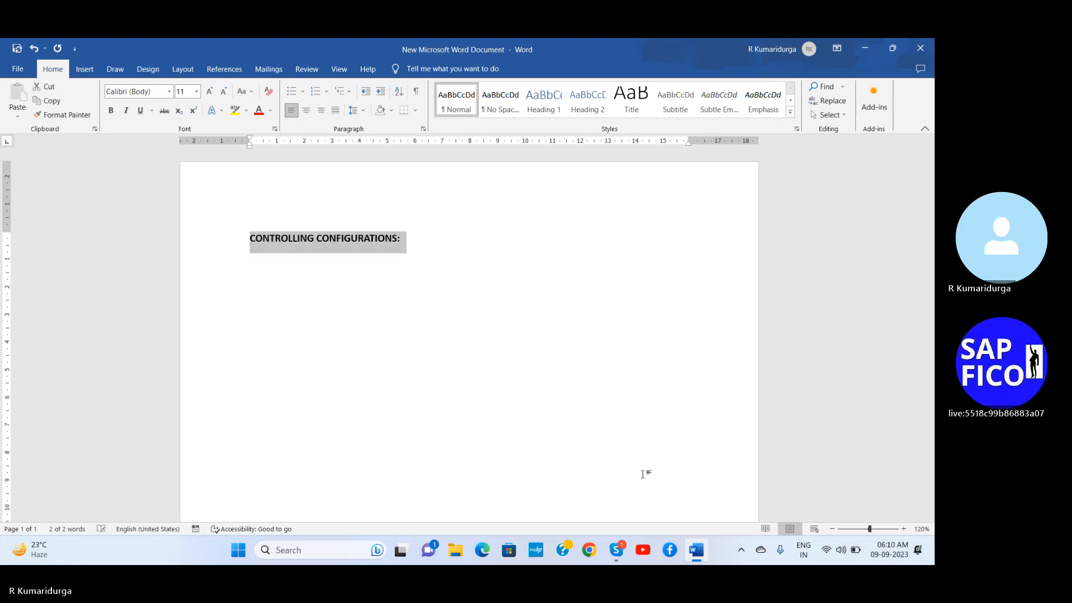
key(ctrl+u)
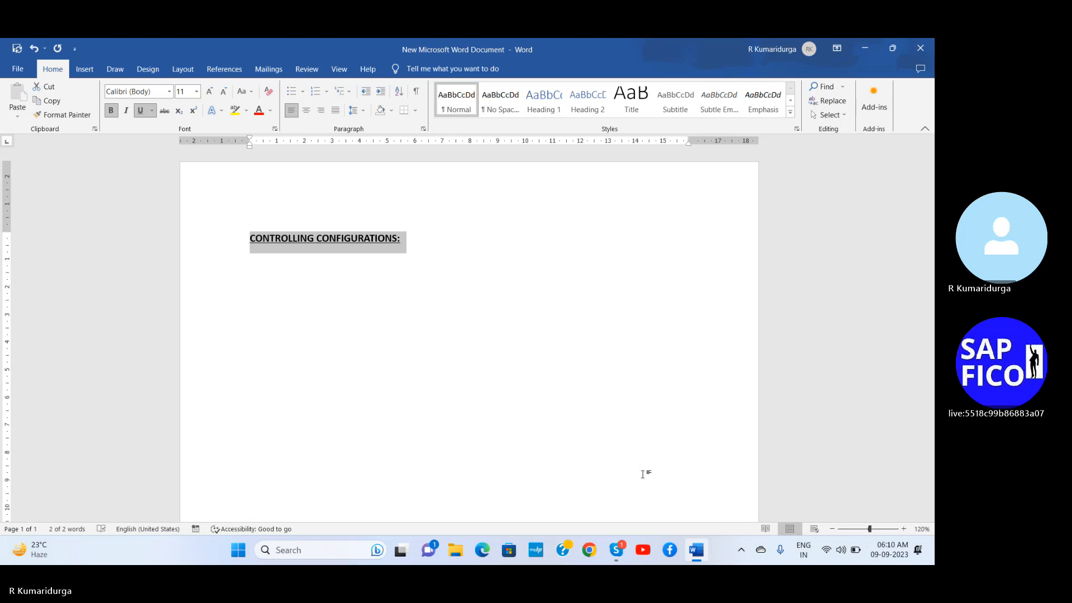
key(Right)
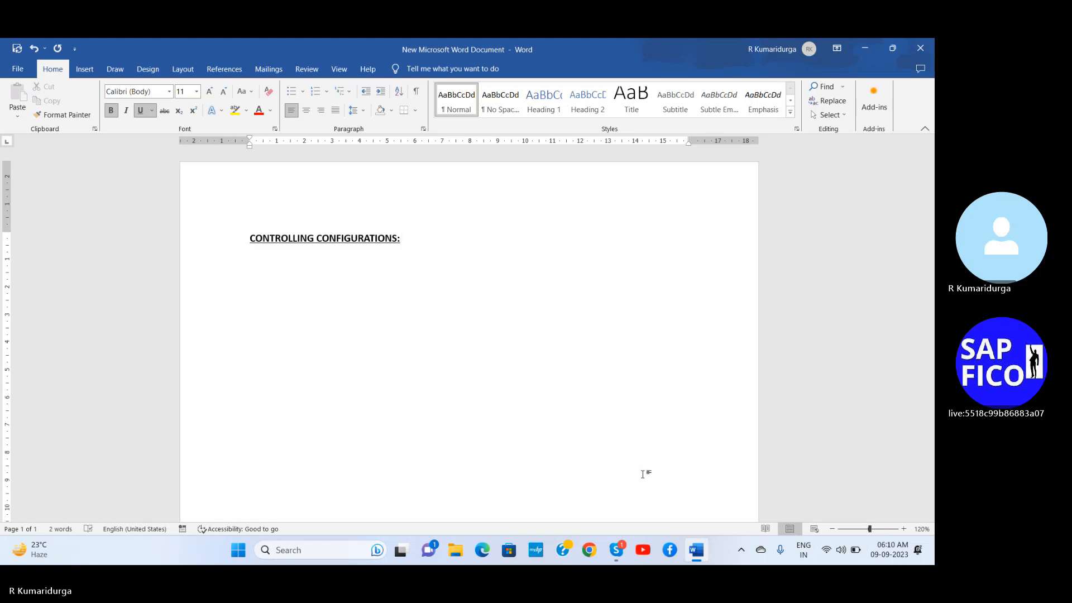
key(ctrl+b)
key(Return)
key(ctrl+u)
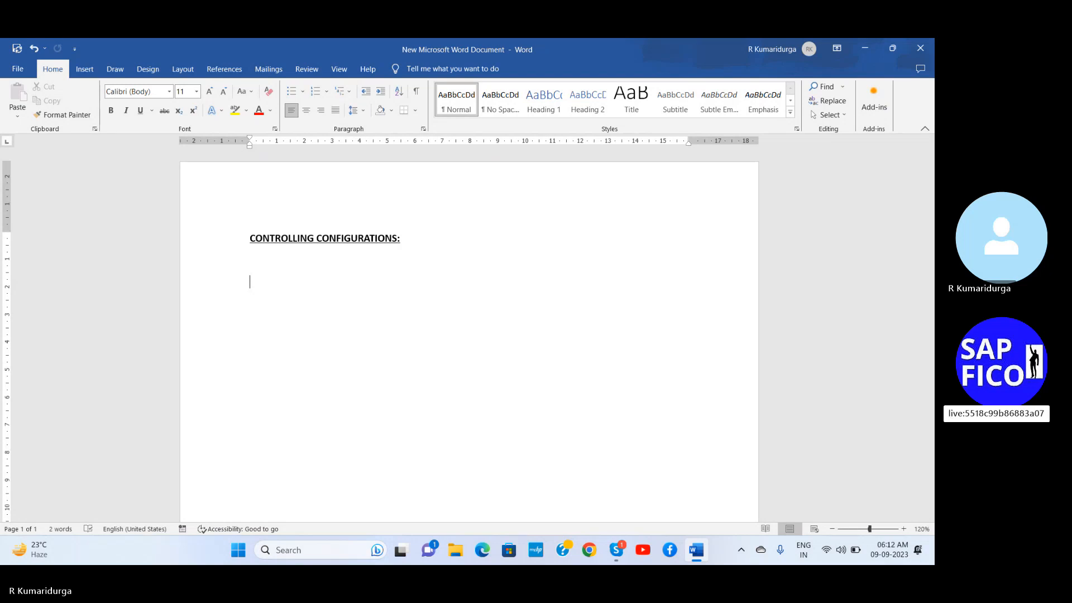
click(920, 551)
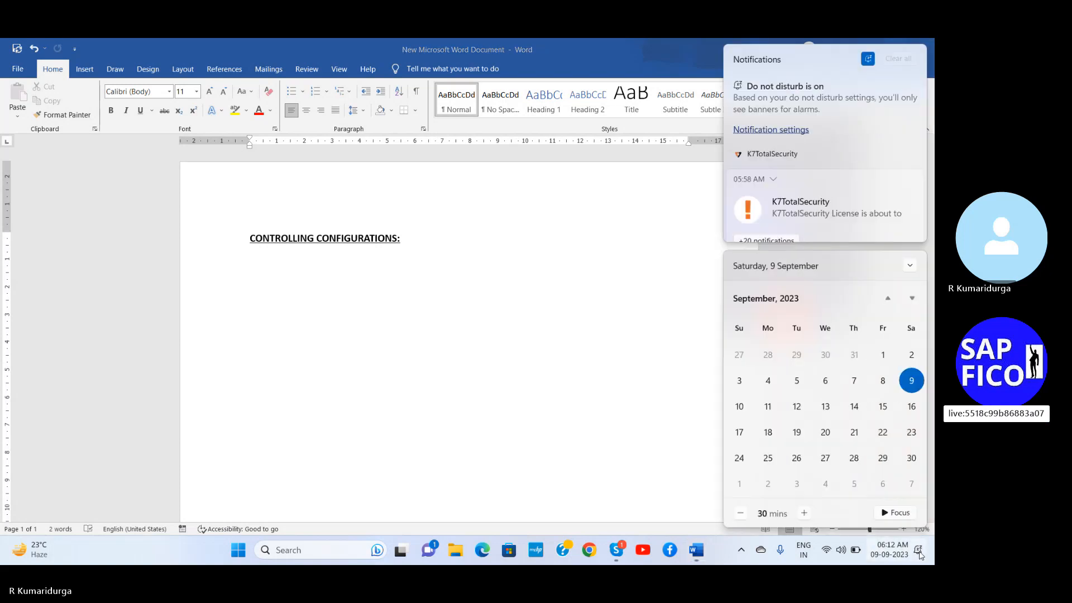
click(920, 552)
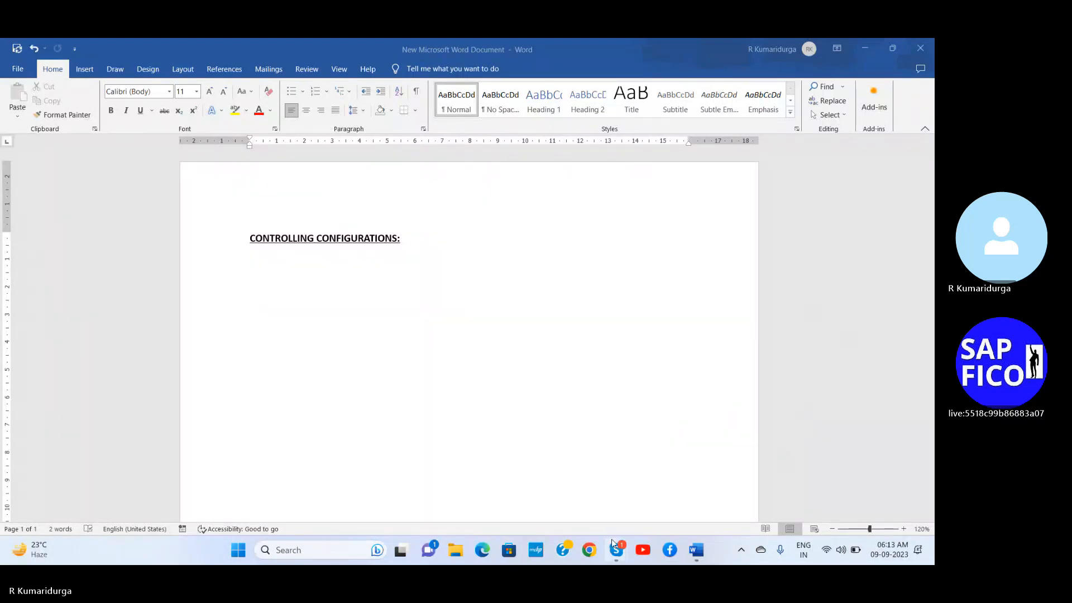
mouse_move(616, 549)
mouse_move(587, 491)
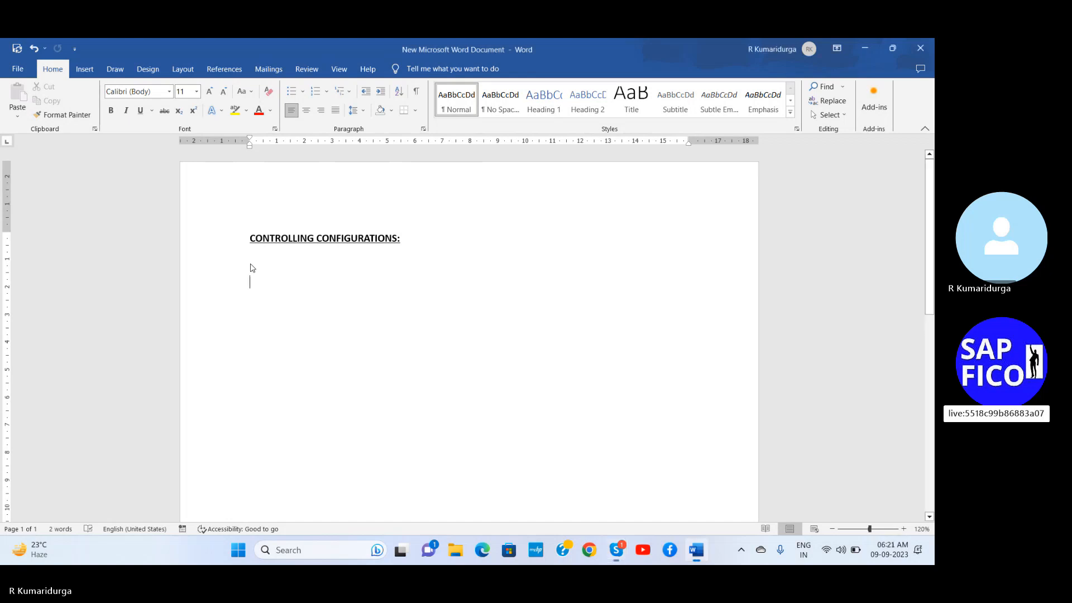
text(1.)
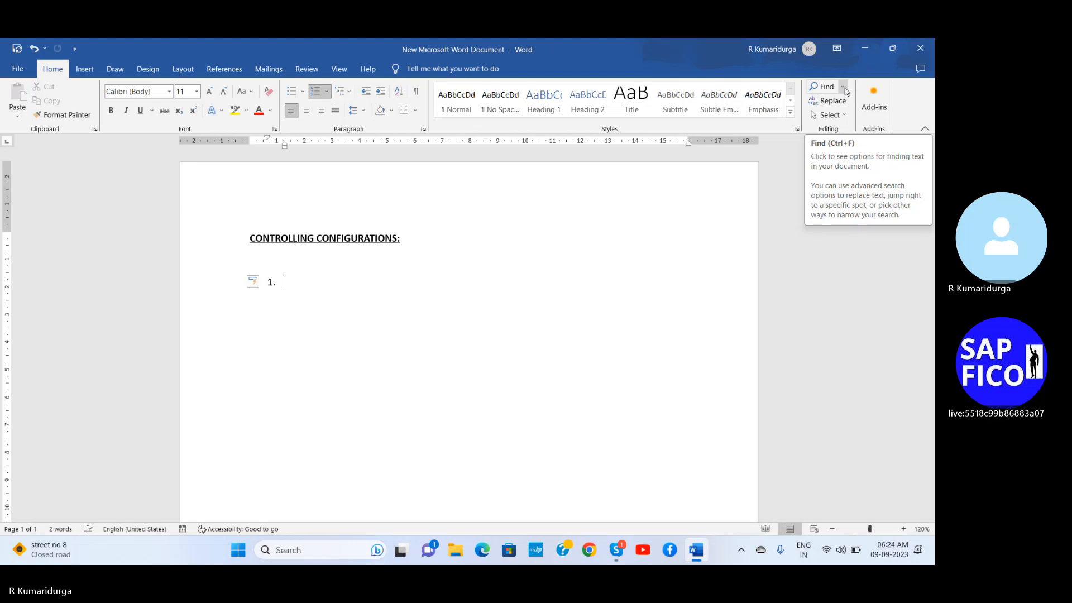
text(O)
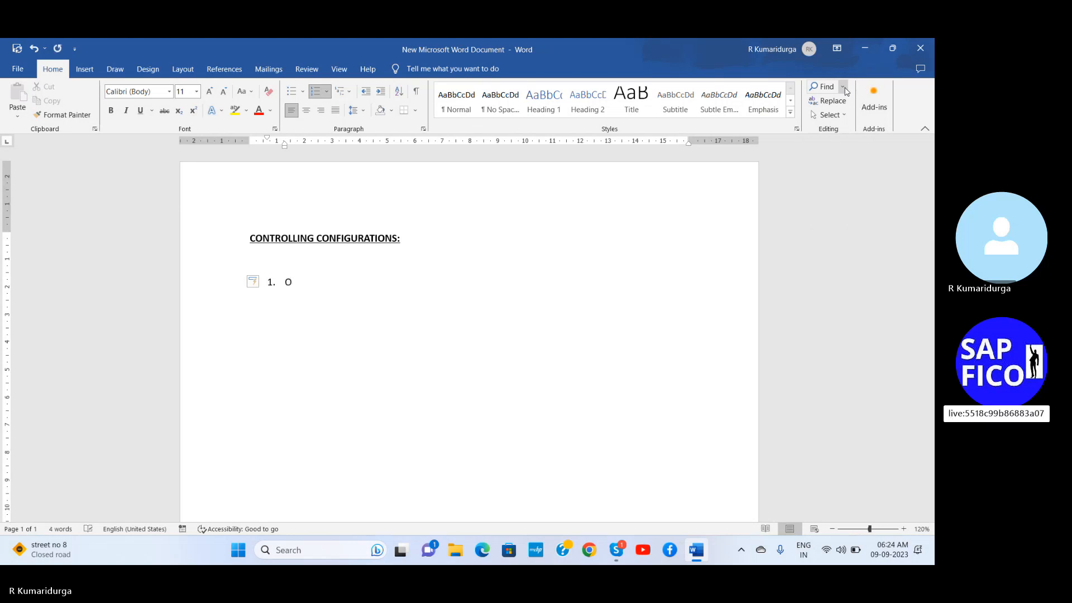
key(BackSpace)
key(BackSpace)
key(BackSpace)
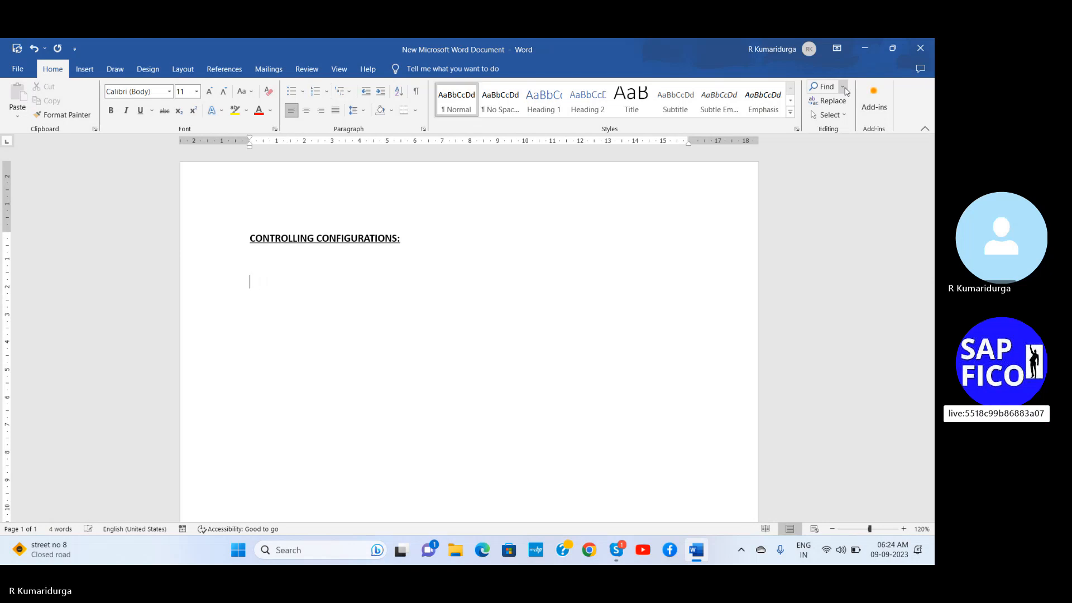
- Write the subheading "ORGANIZATION STRUCTURES:" below the title
text(ORGANIZATION STRUCTION)
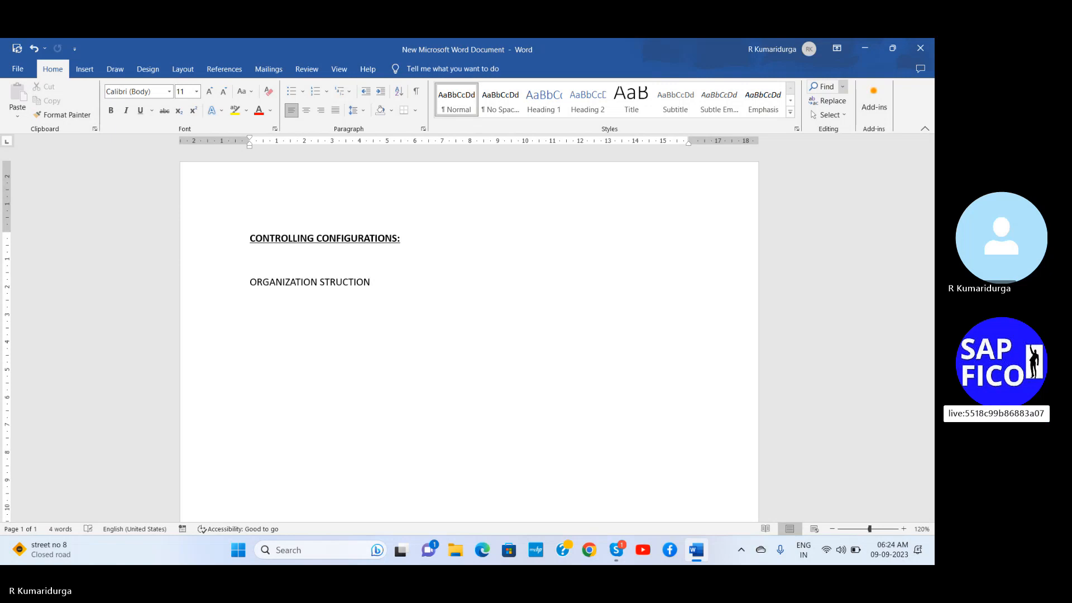
key(BackSpace)
key(BackSpace)
key(BackSpace)
text(URES:)
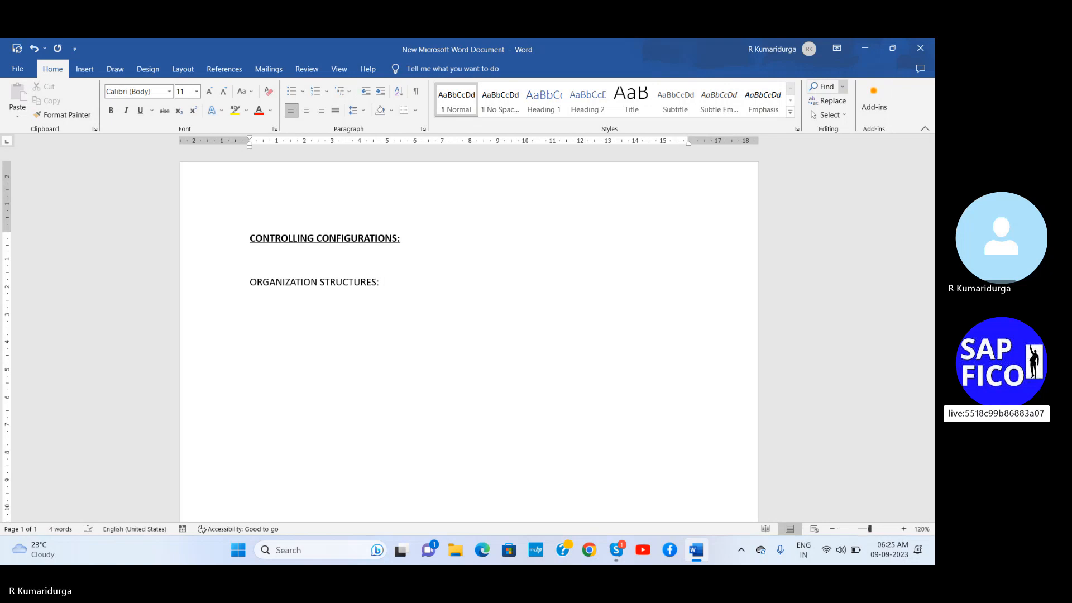
- Start a numbered list under the subheading with "OPERATING CONCERN" as item 1
key(Return)
text(1. )
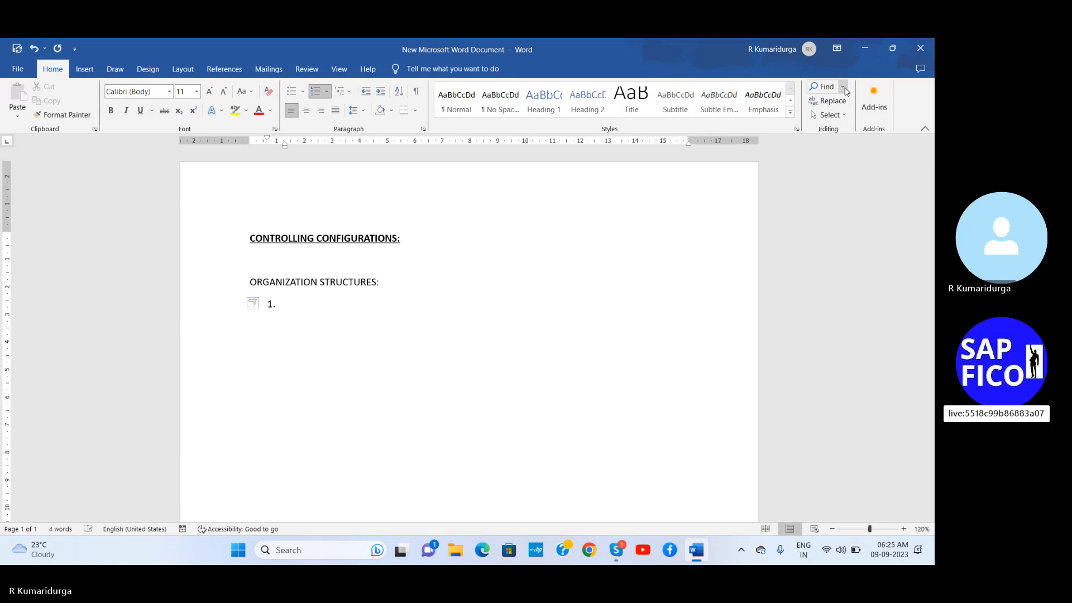
text(OP)
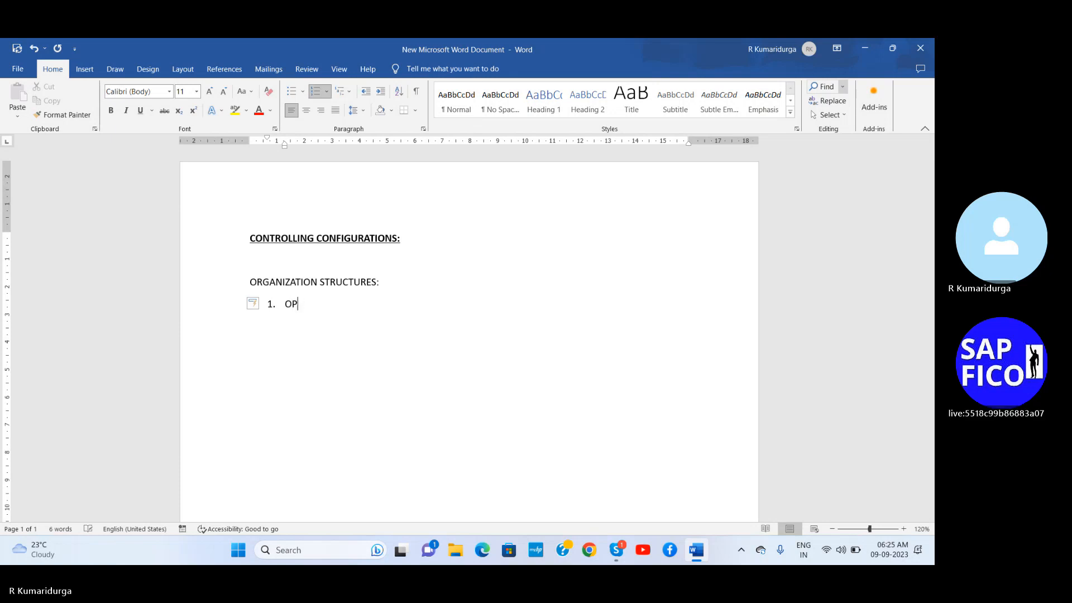
text(ERATION)
key(BackSpace)
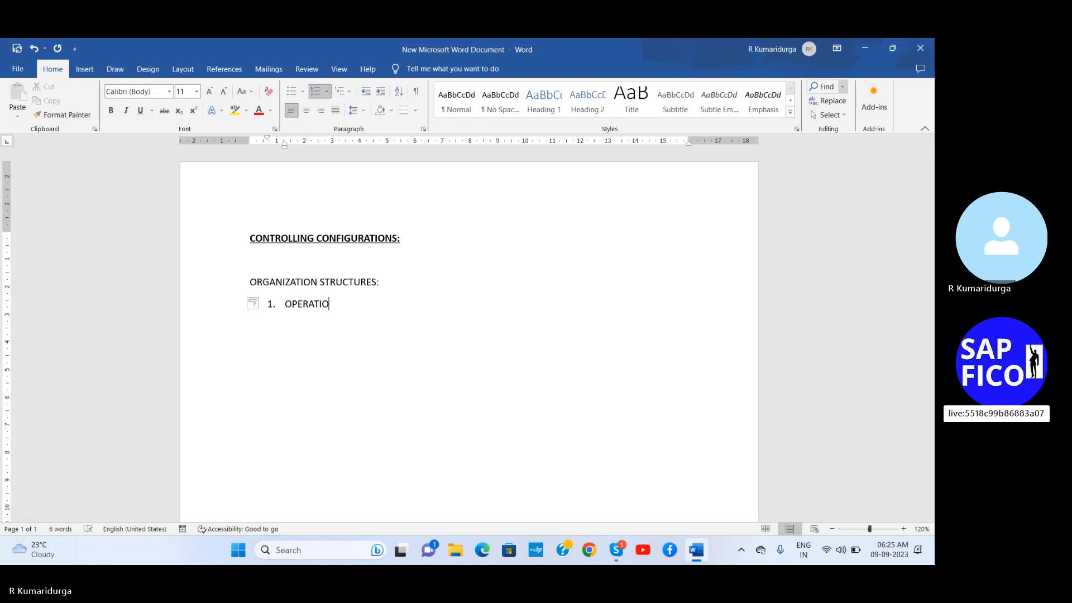
key(BackSpace)
text(NG CON)
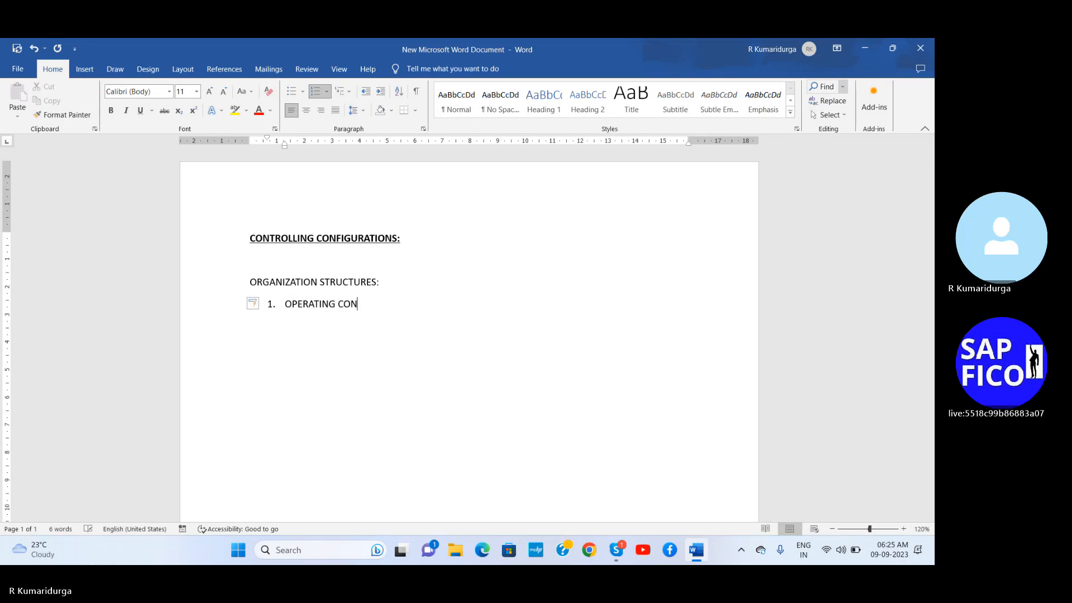
text(CERN)
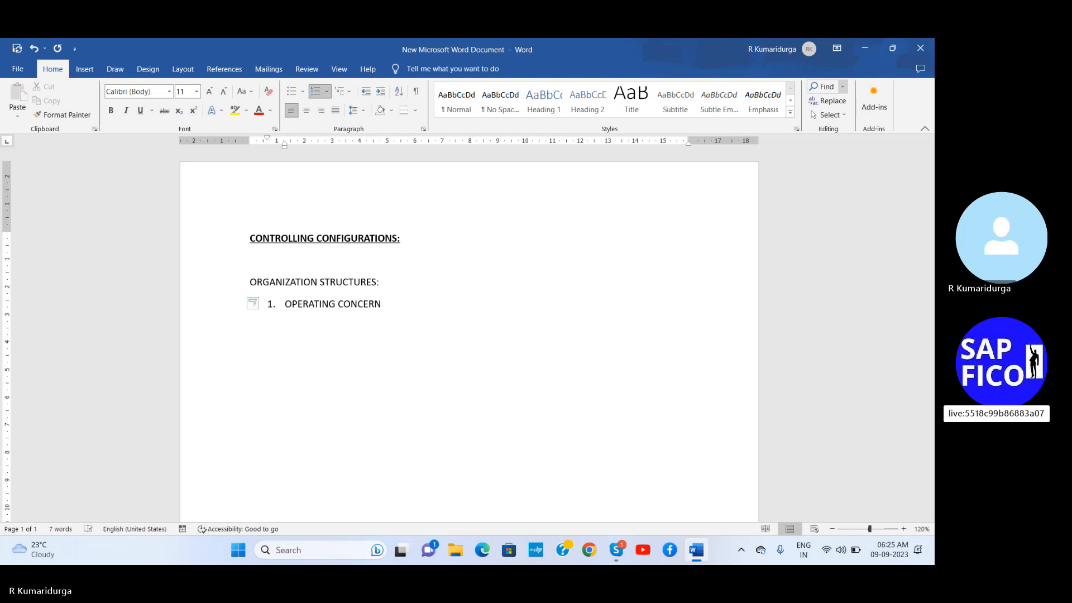
- Add "CONTROLLING PROFITABILITY ANALYSIS" as item 2 of the numbered list
key(Return)
text(CONT)
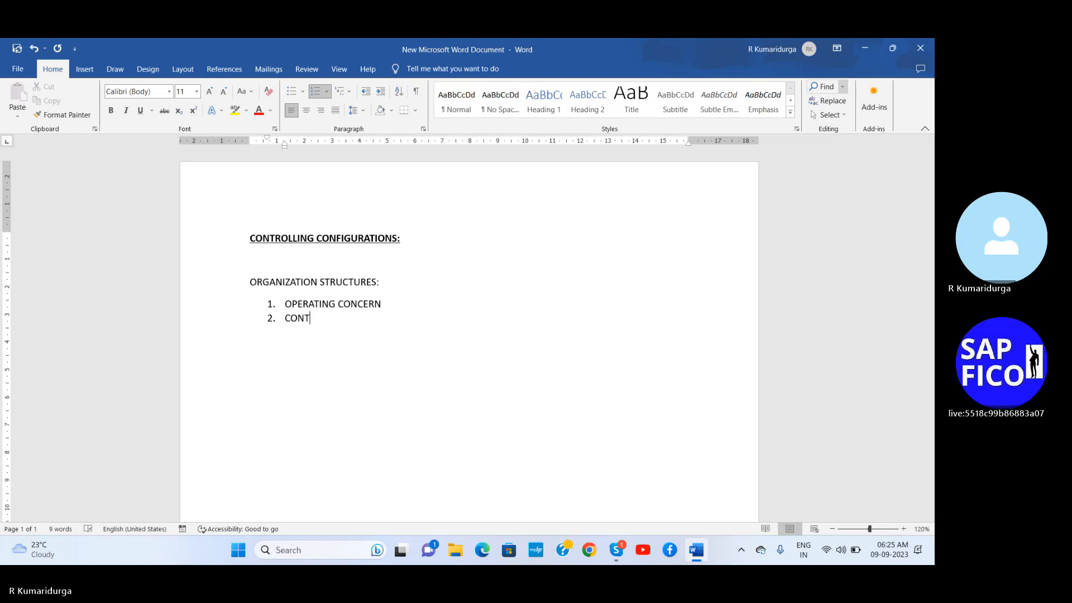
text(ROLLING )
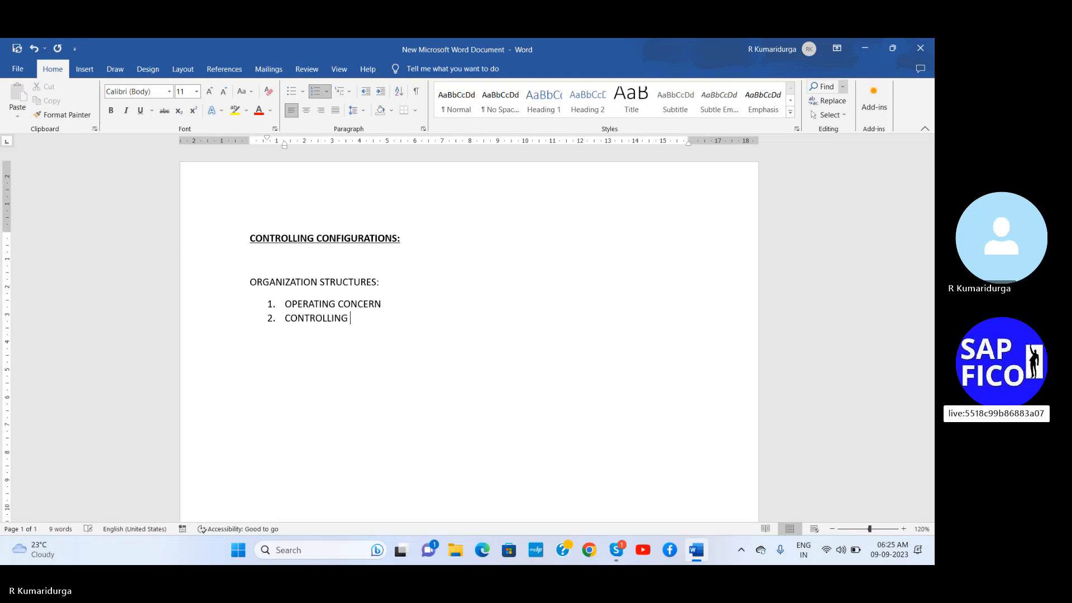
text(PROFITABL)
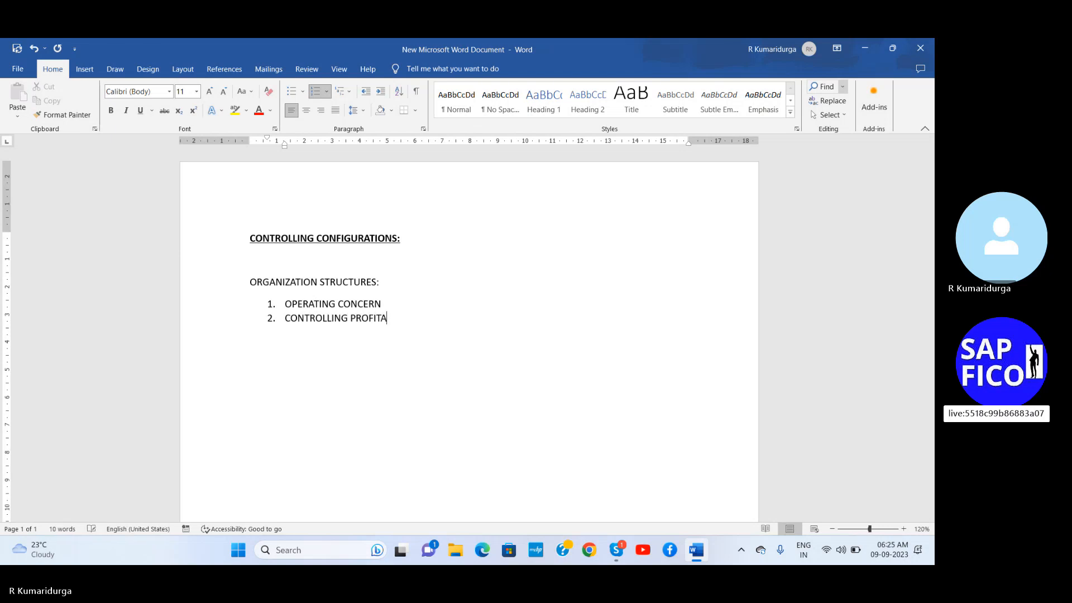
text(LITY ANAY)
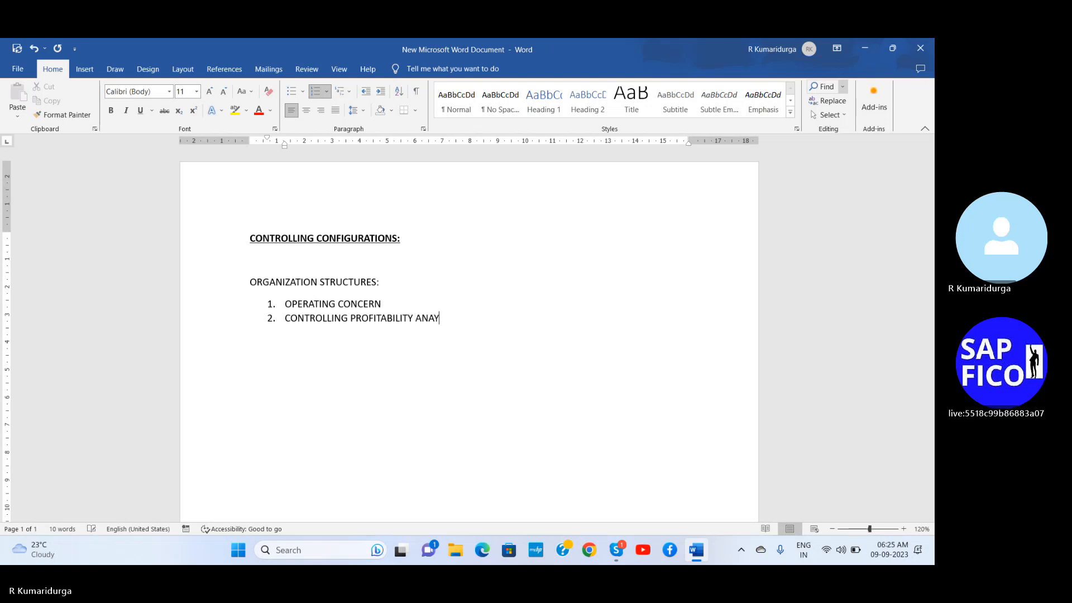
key(BackSpace)
text(LYSIS)
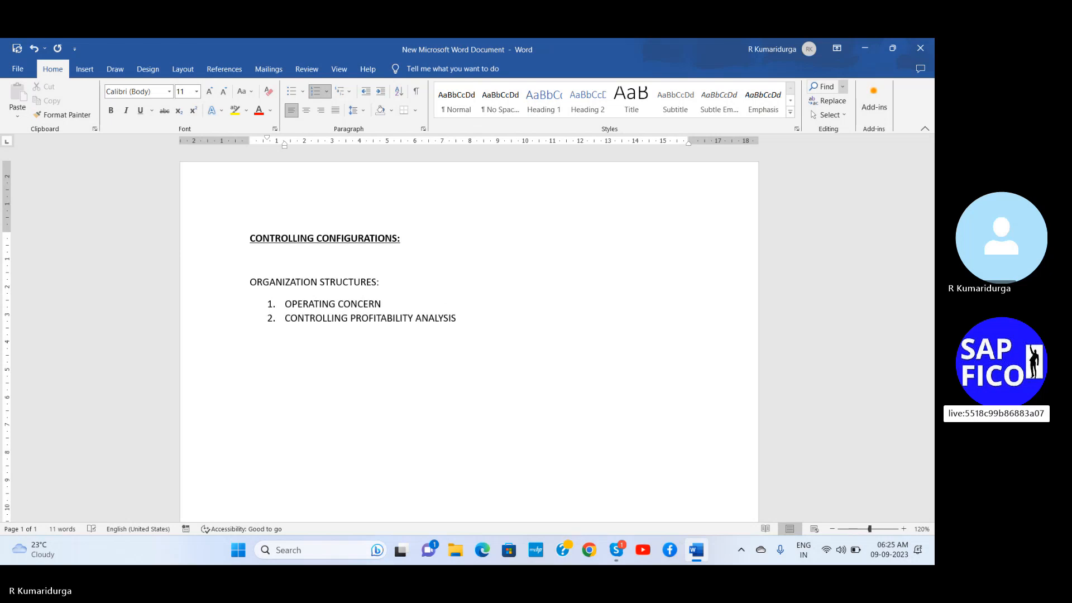
- Add "CONTROLLING AREA 1" as item 3 of the numbered list and start an unnumbered line below it
key(Return)
text(CONTRO)
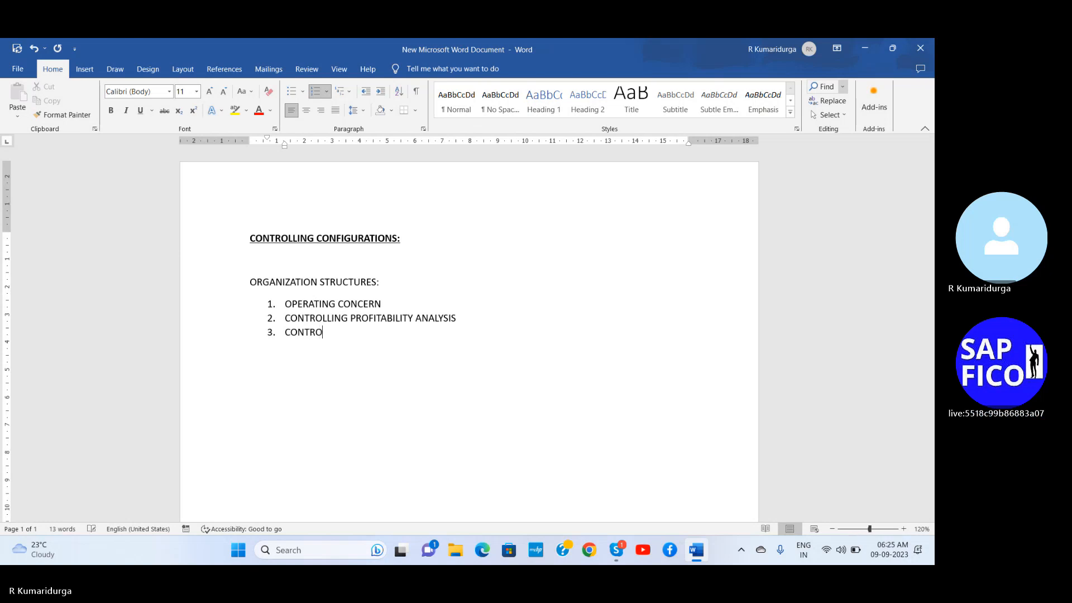
text(LLING )
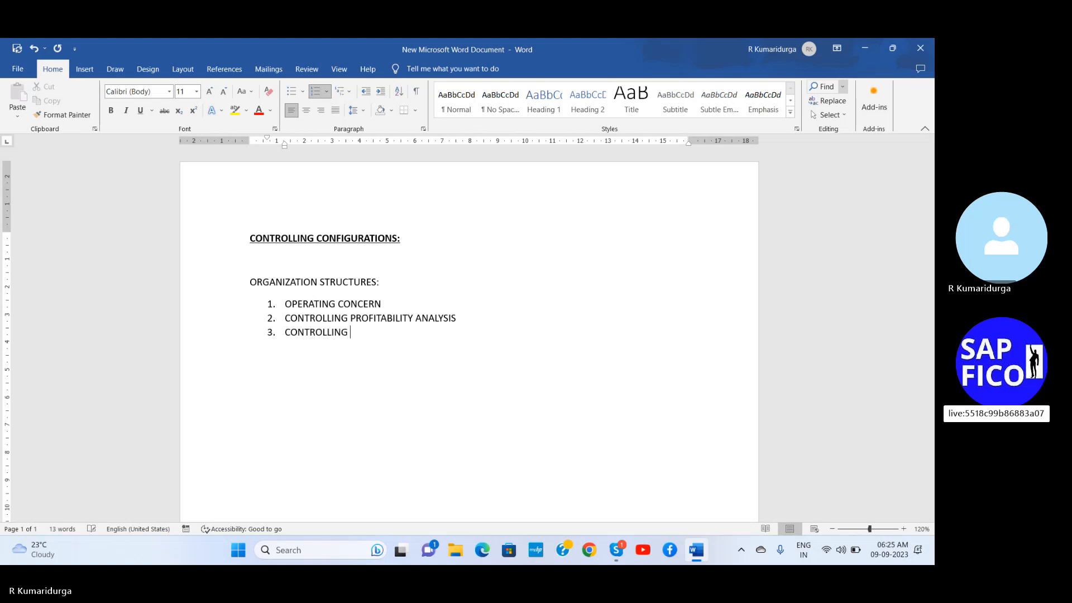
text(AREA)
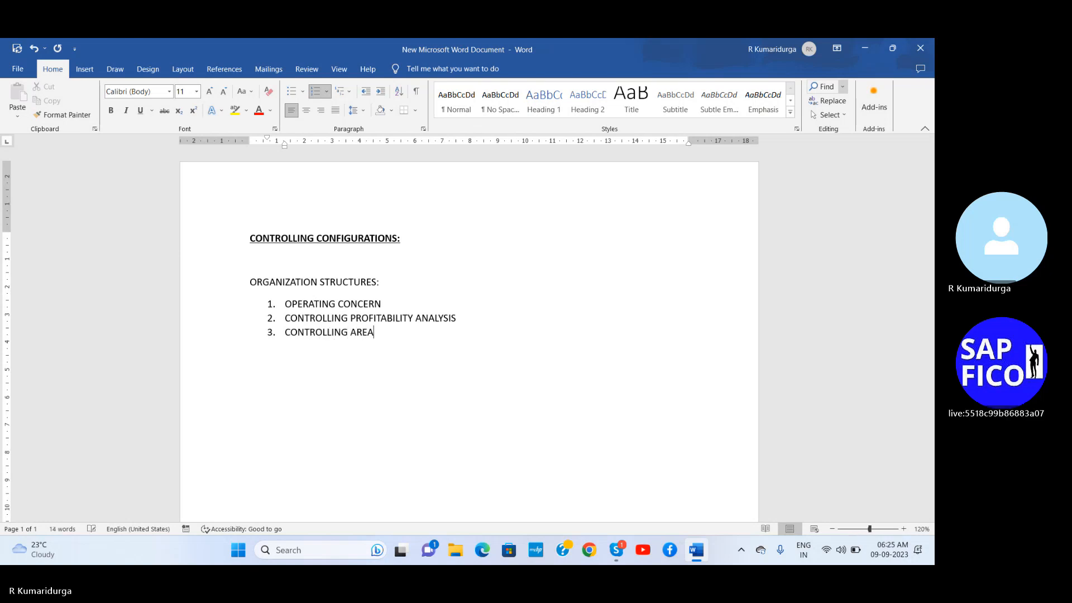
text( 1)
key(Return)
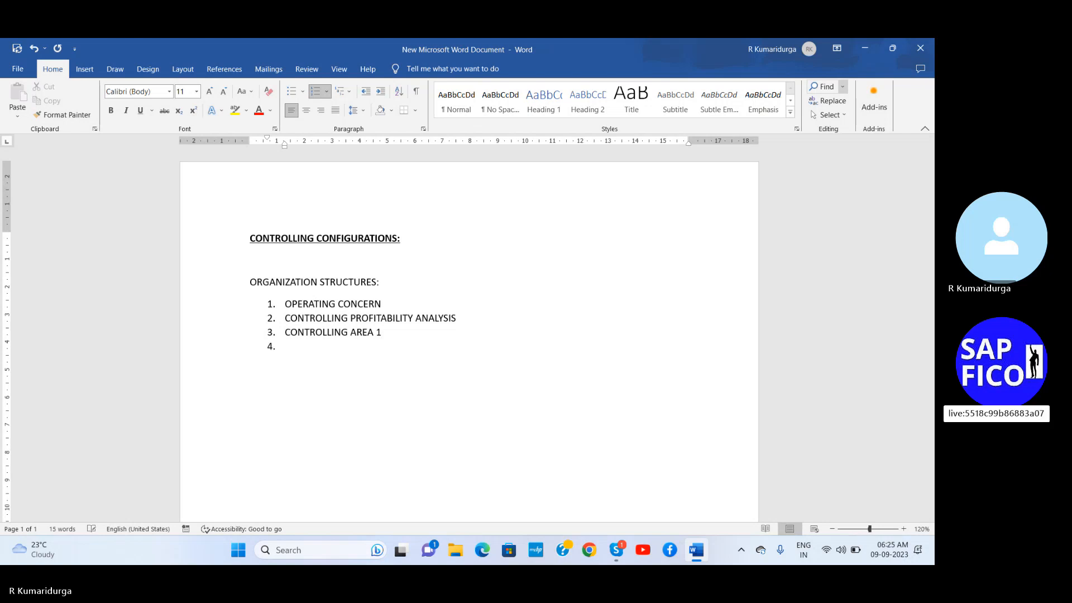
key(BackSpace)
text(* A)
key(BackSpace)
key(BackSpace)
key(BackSpace)
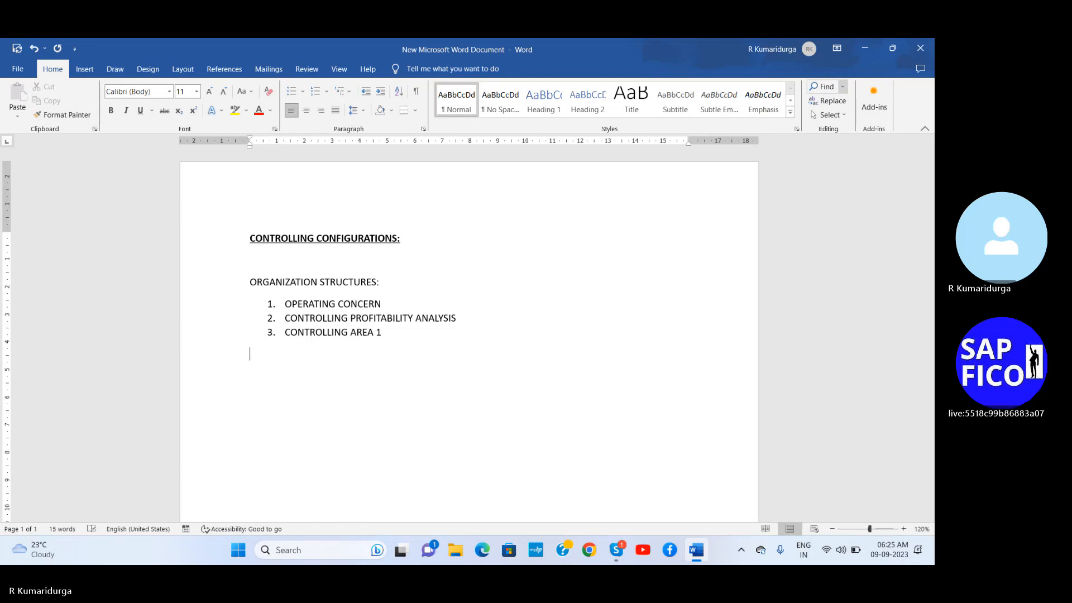
key(Tab)
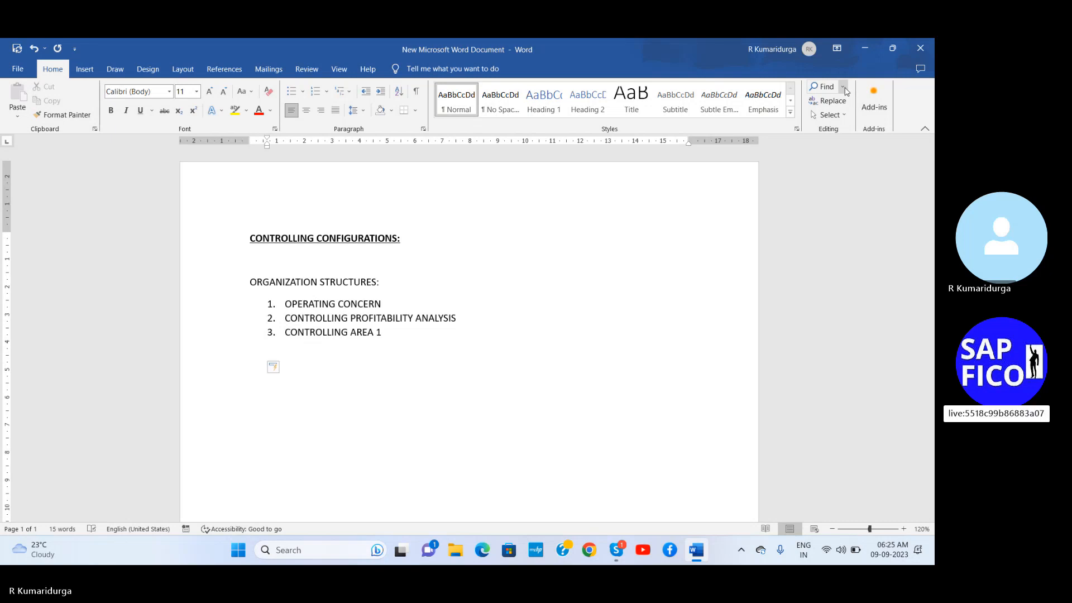
text(AA)
key(BackSpace)
text(.)
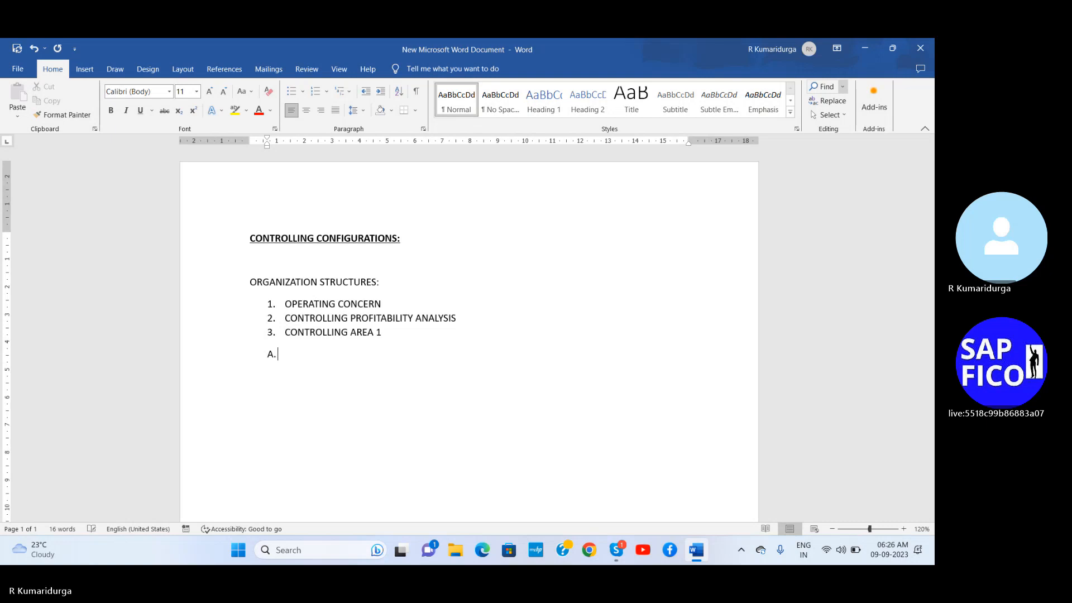
key(BackSpace)
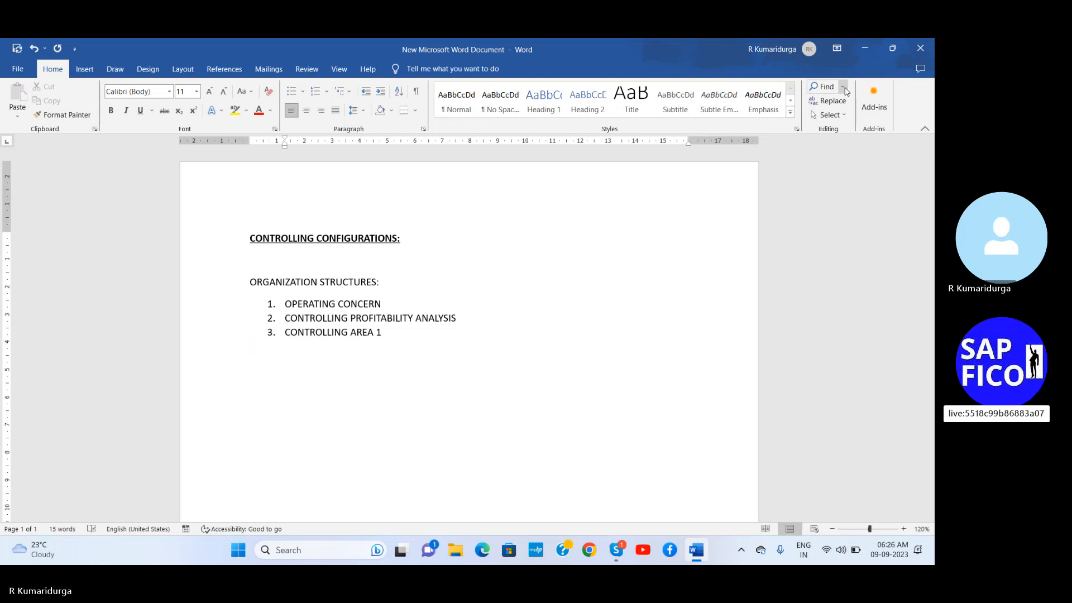
- Start a lettered sub-list under item 3 with "COST ELEMENT" as A and "COST CENTER" as B
text(A. CO)
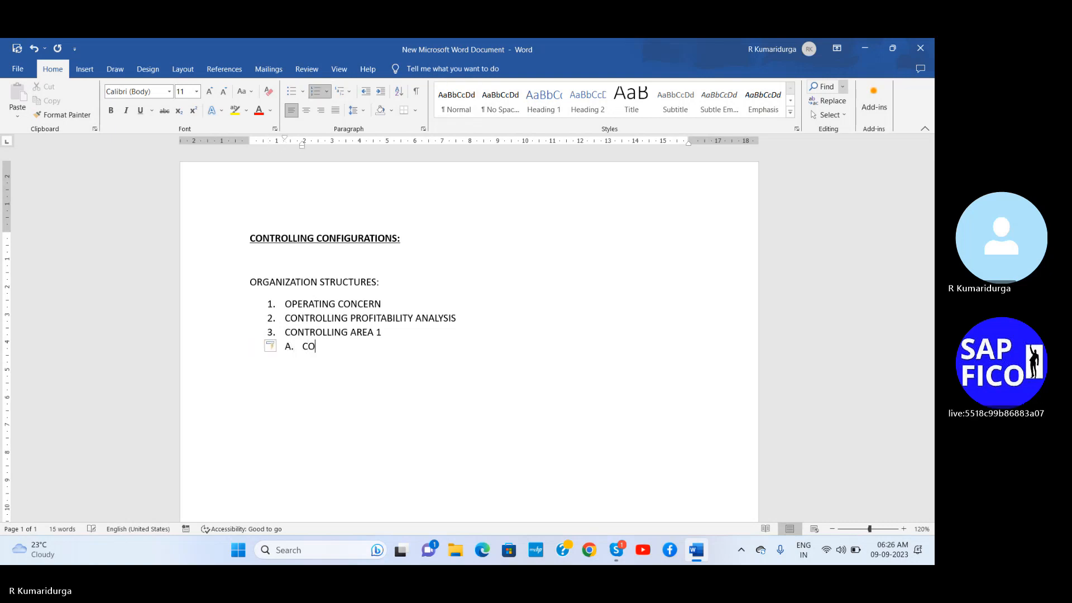
text(ST ELEM)
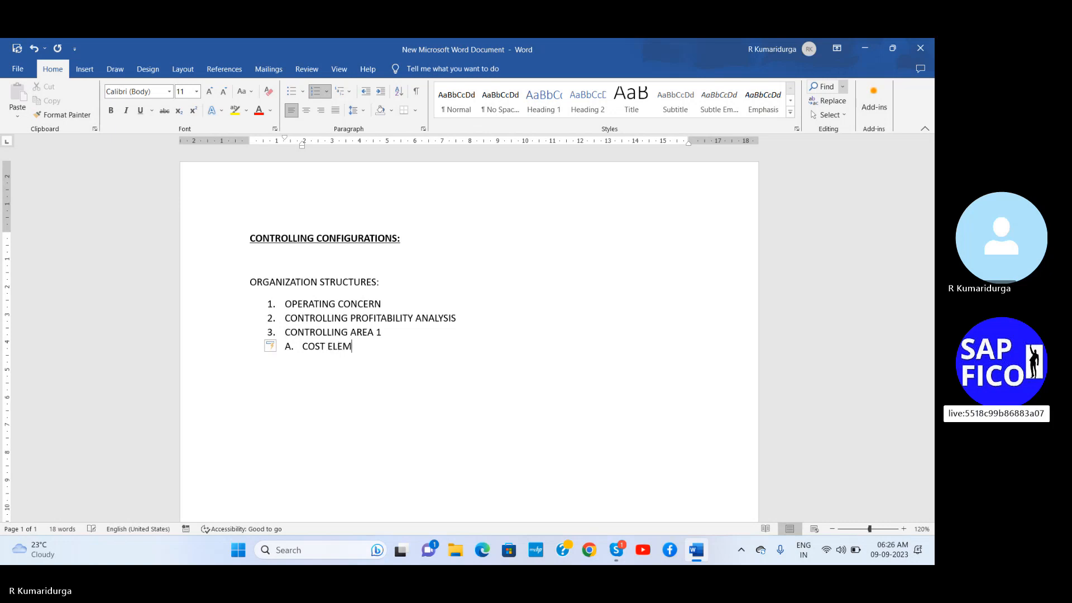
text(ENT)
key(Return)
text(CO)
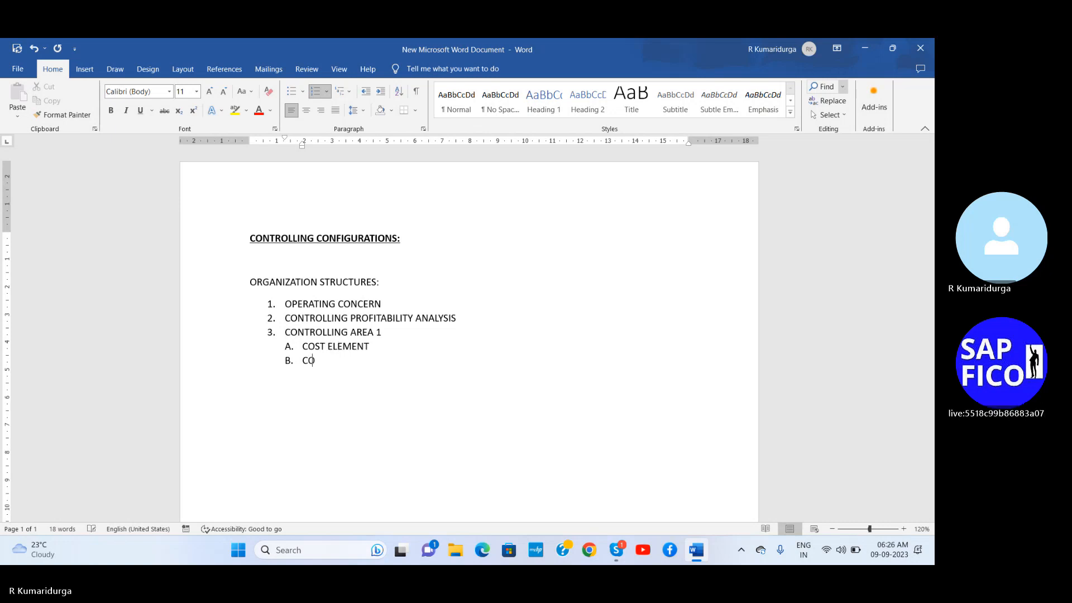
text(ST CENTER)
key(Return)
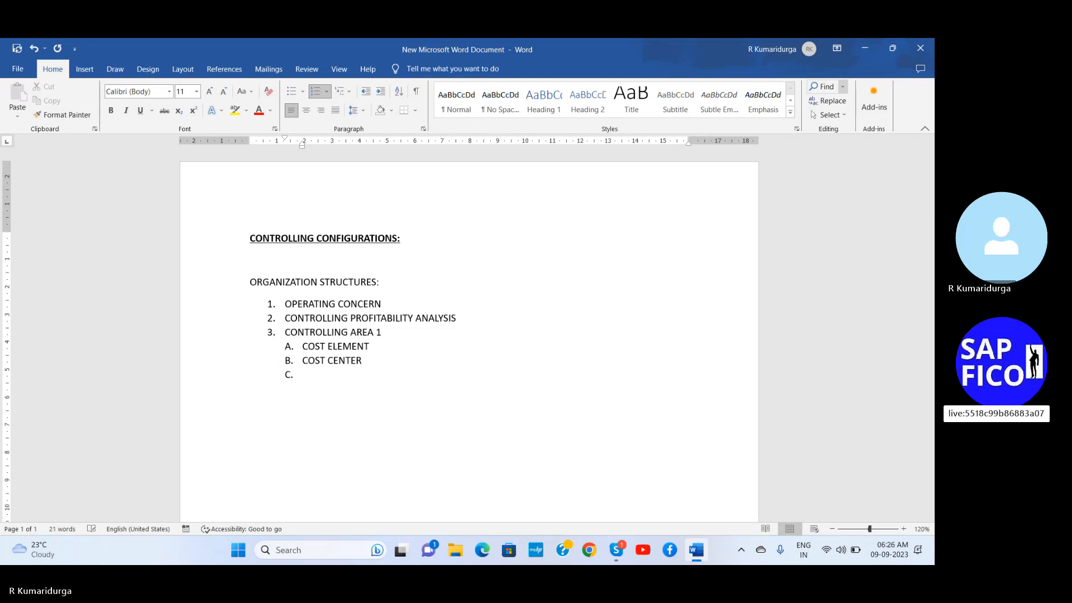
- Add "PRODUCT COSTING" as sub-item C and "INTERNAL ORDER" as sub-item D
text(PRODUCTC)
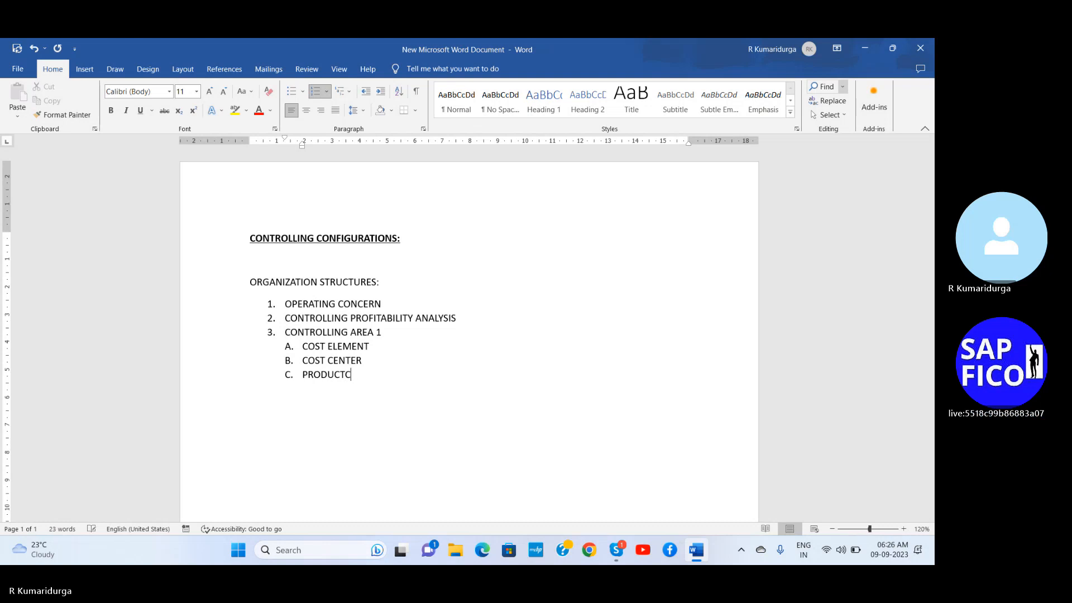
key(BackSpace)
text(COSTING)
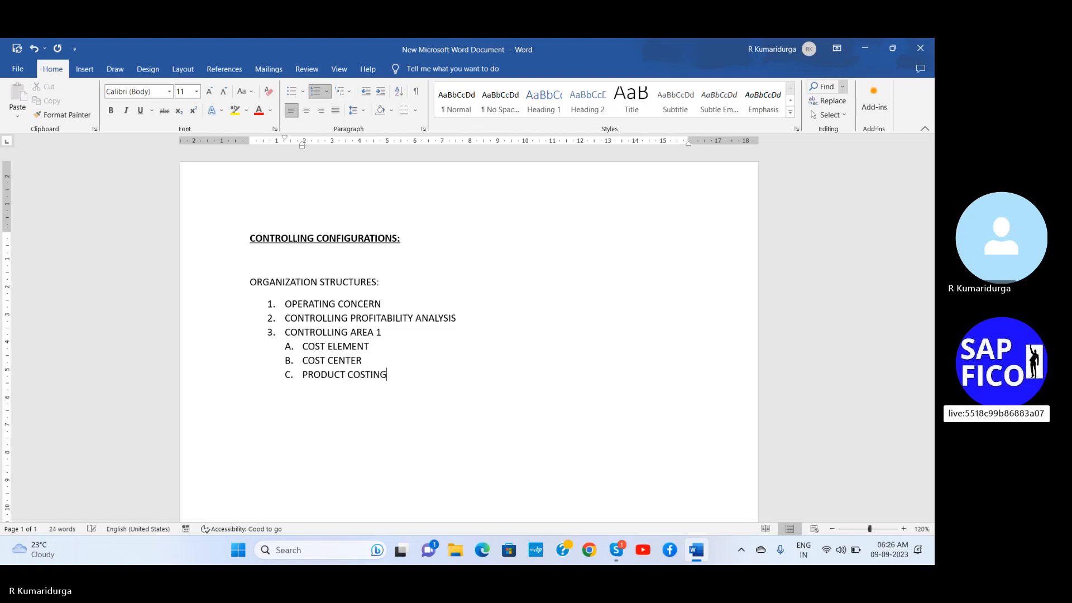
key(Return)
text(INTERNAL )
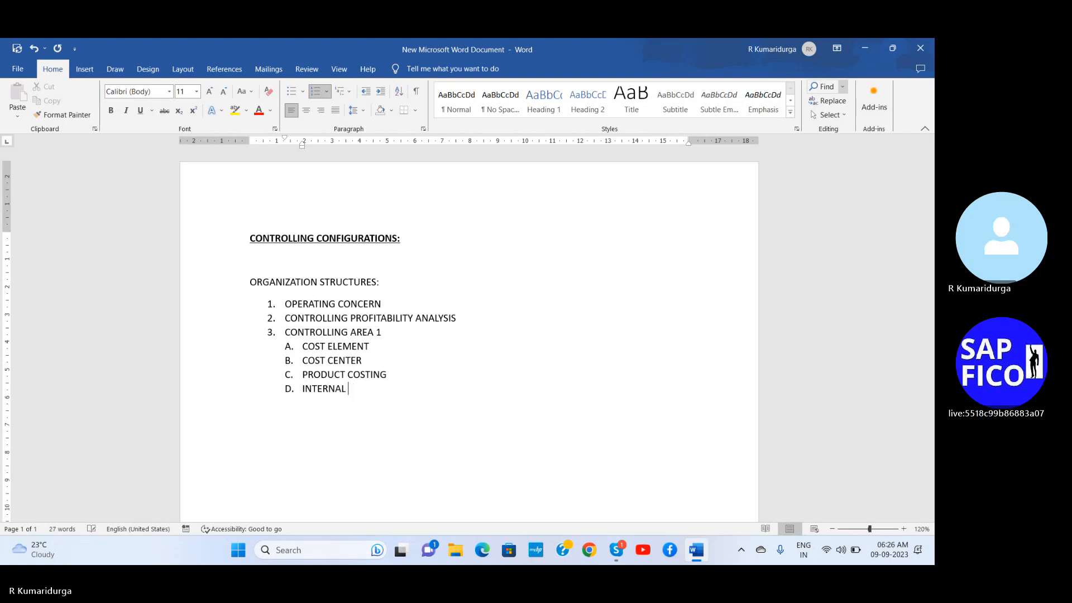
text(ORDER)
key(Return)
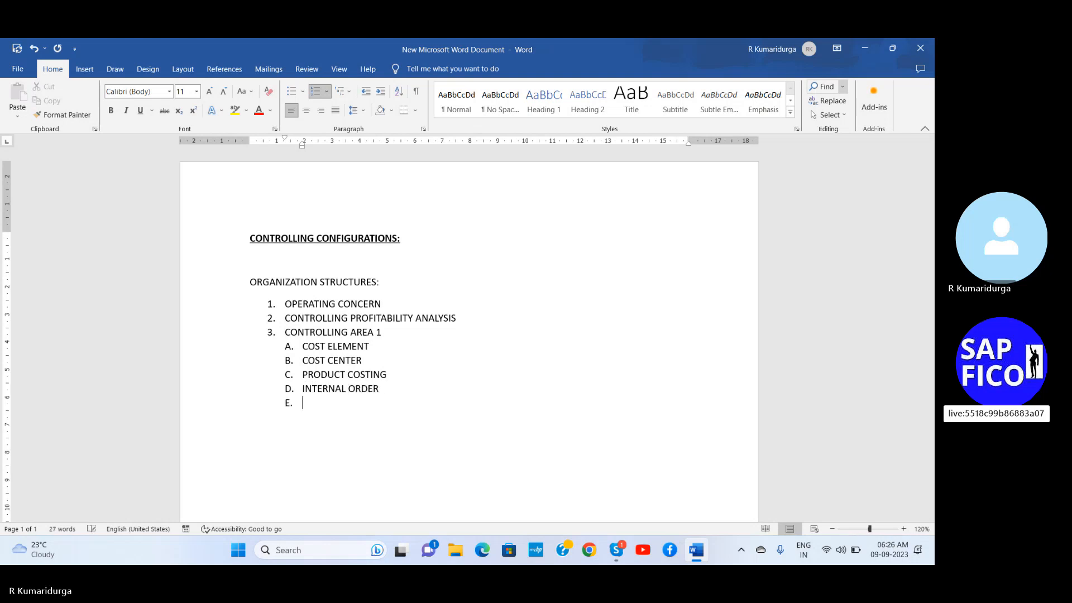
- Add "PROFIT CENTER ACCOUNTING" as sub-item E, and resume the main numbered list with an empty item 4
text(P)
key(BackSpace)
text(PROFIT CE)
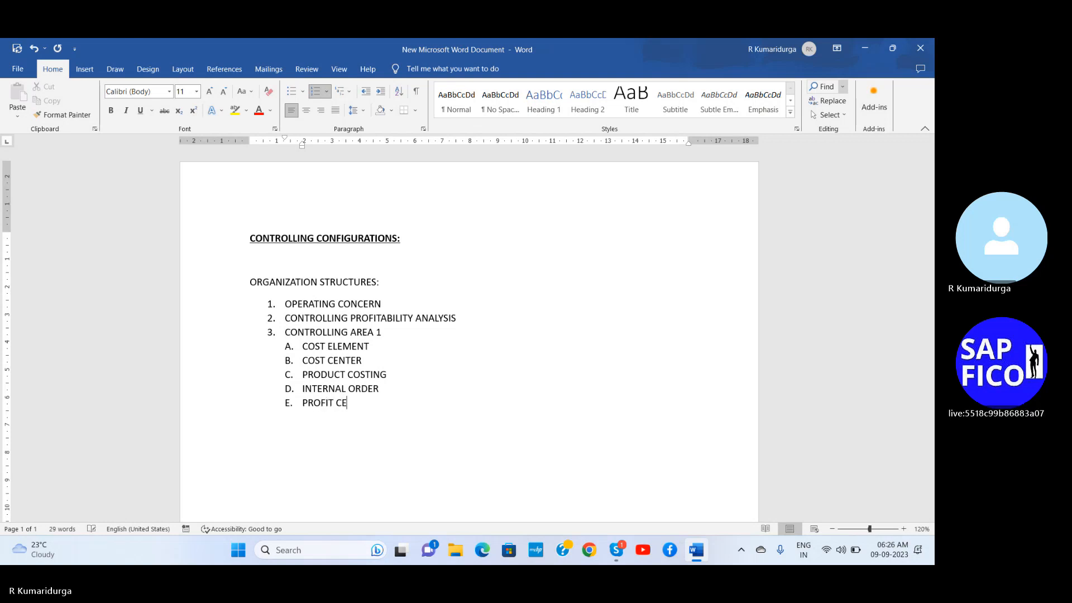
text(NTER ACCOUNTING)
key(Return)
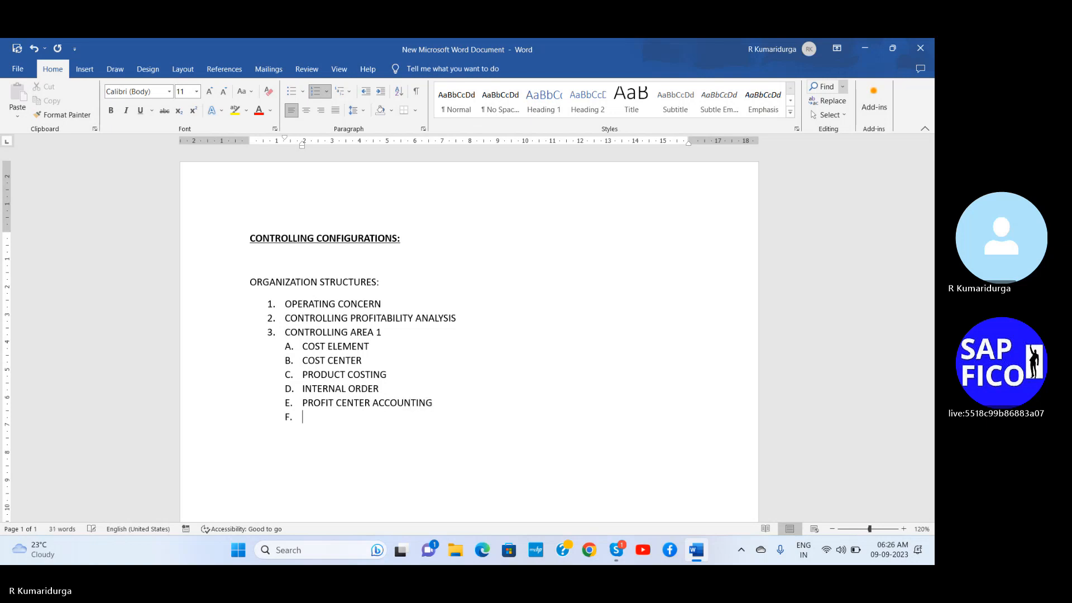
key(BackSpace)
key(BackSpace)
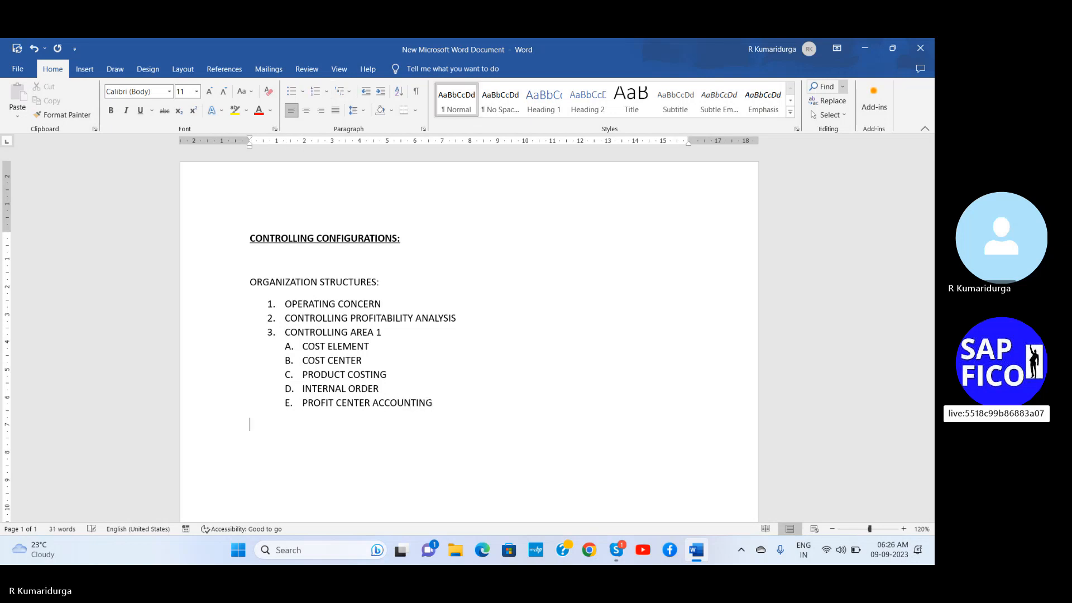
text(4. )
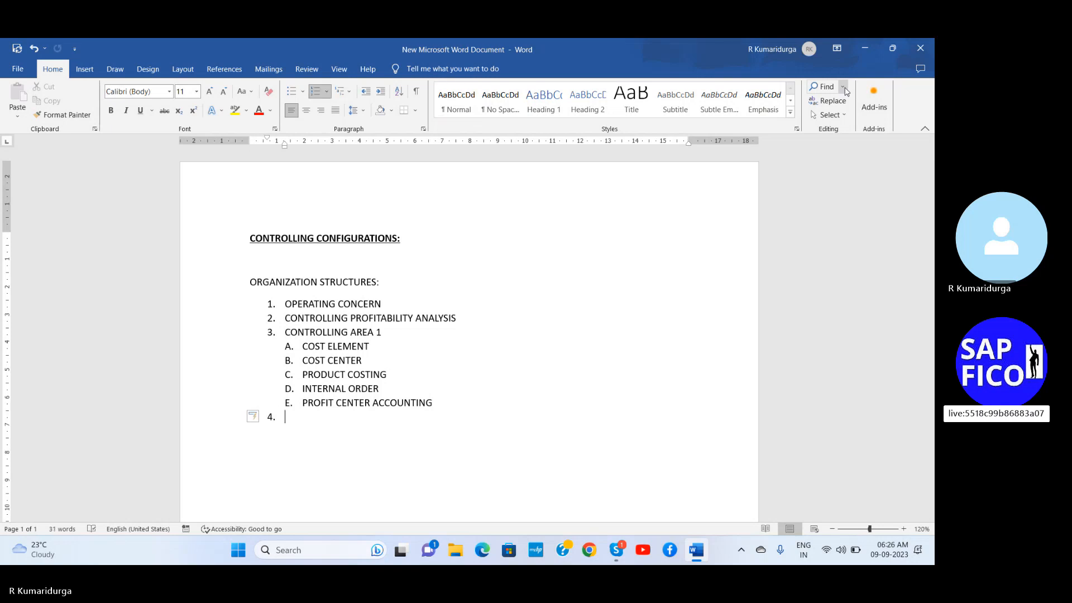
text(UNB)
key(BackSpace)
key(BackSpace)
key(BackSpace)
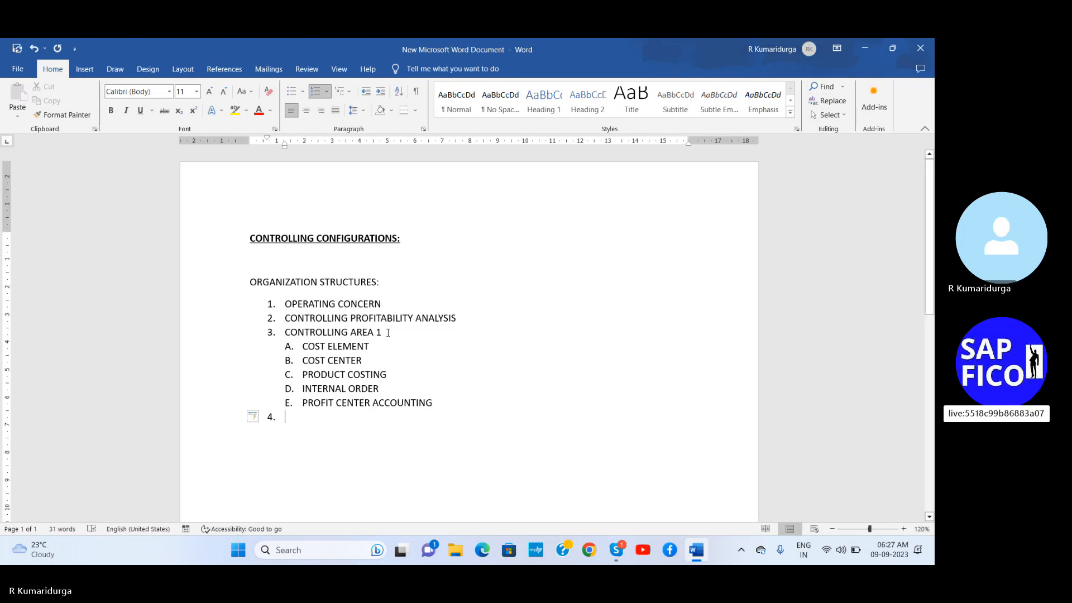
key(Return)
key(BackSpace)
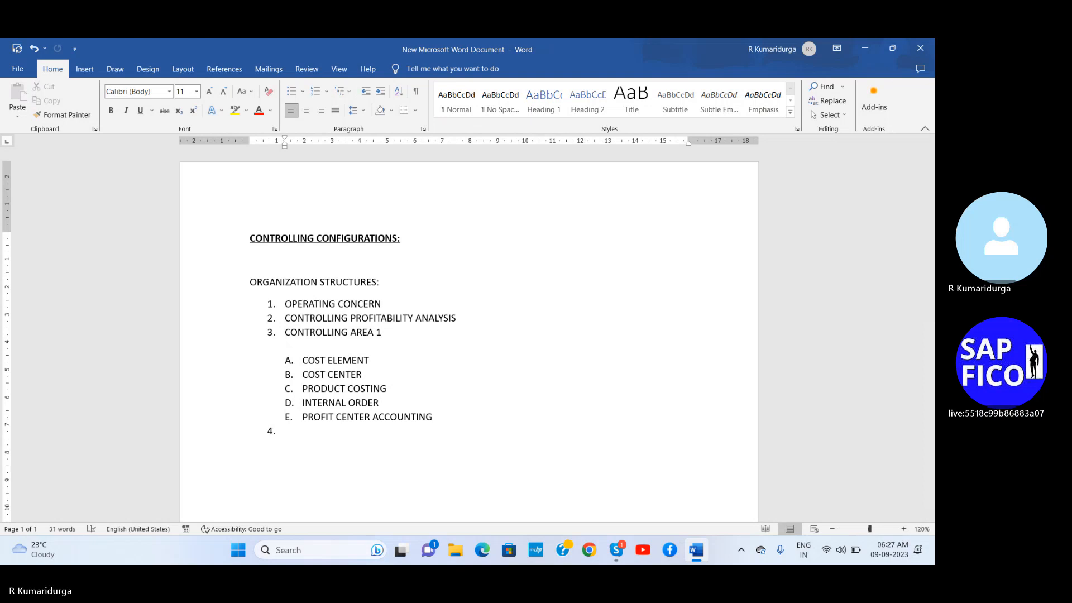
key(BackSpace)
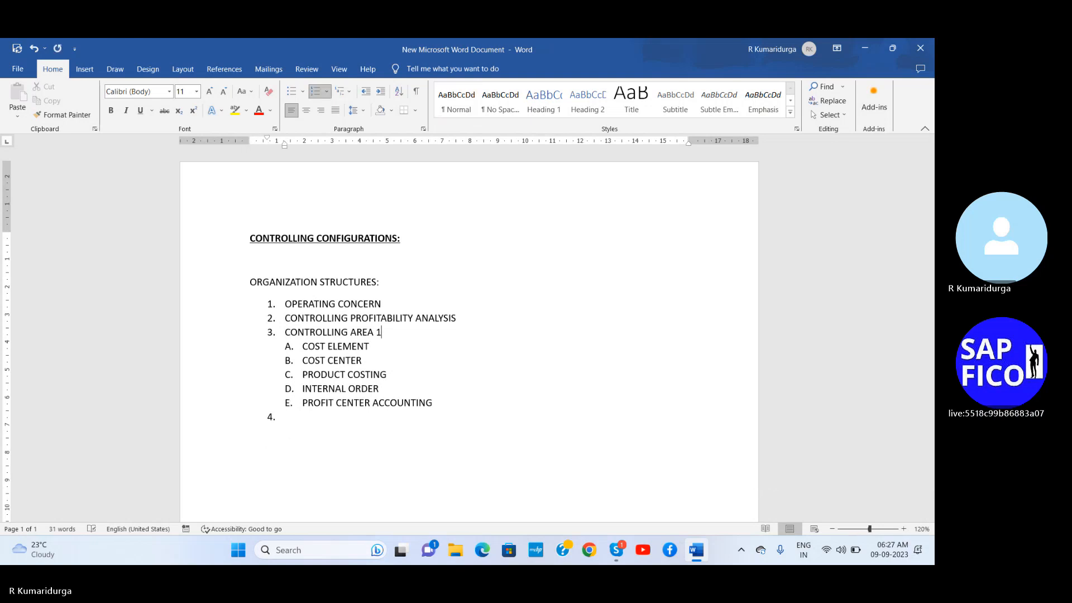
- Begin item 4 with "UNDER THE CONTROLLING AREA 1 WE WILL HAVE COMPANY CODE 1 , COMPANY CODE"
text(UN)
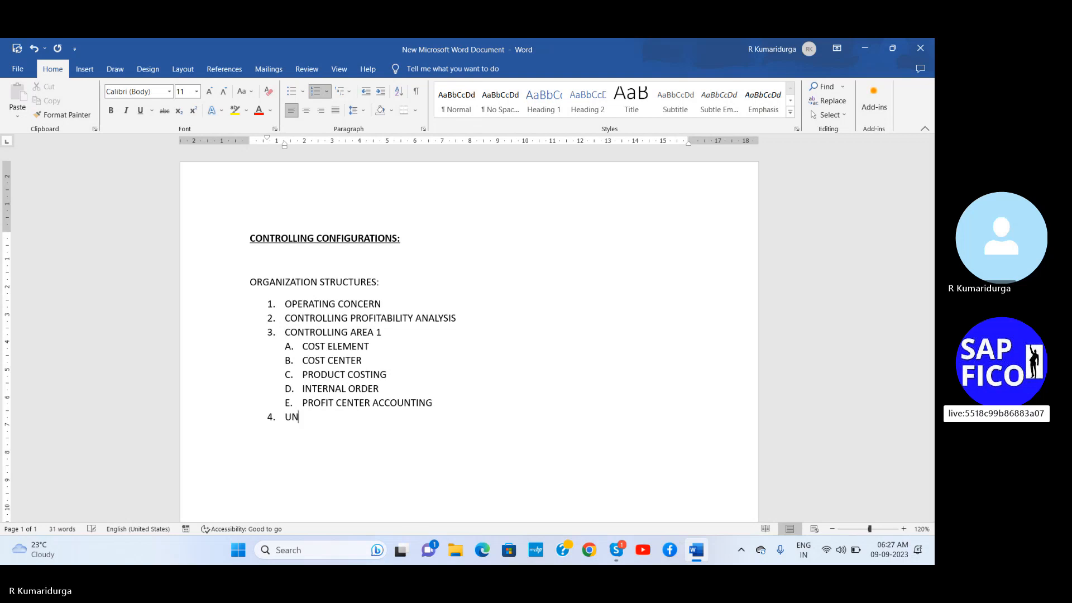
text(DER T)
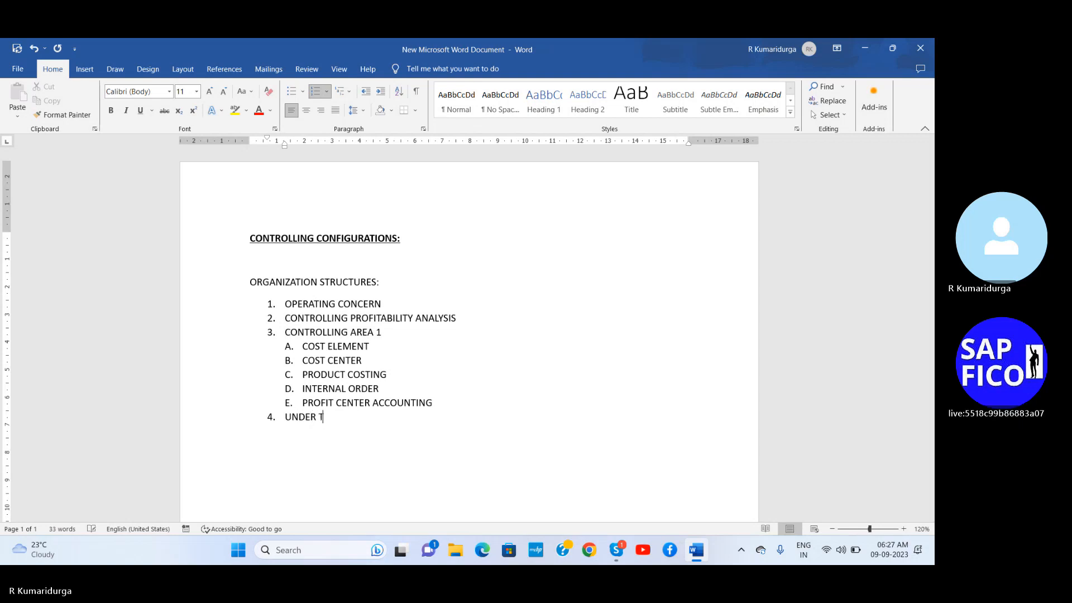
text(HE CONT)
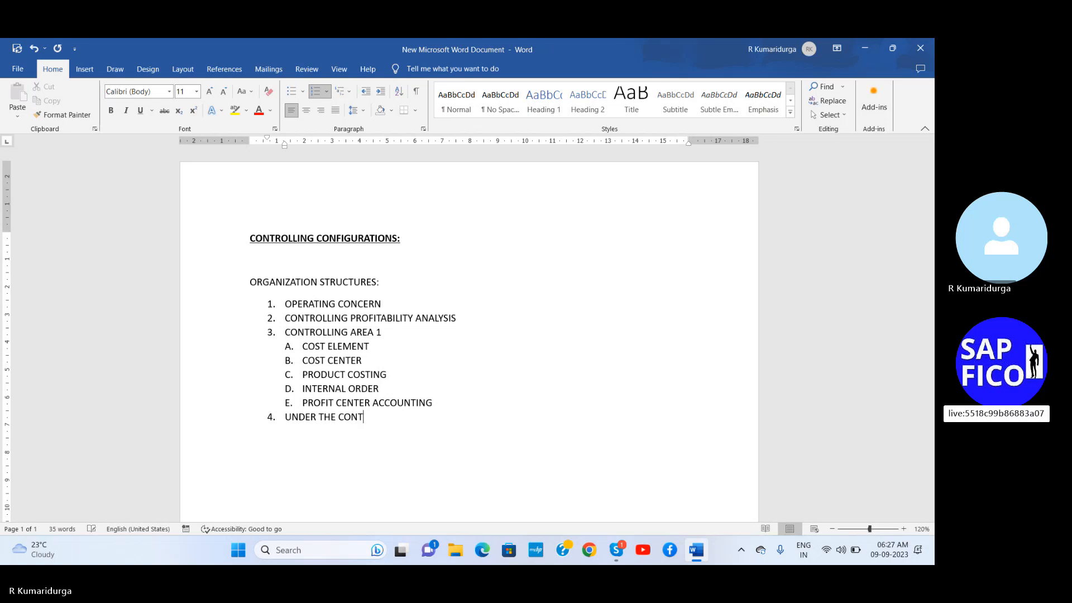
text(ROLLING)
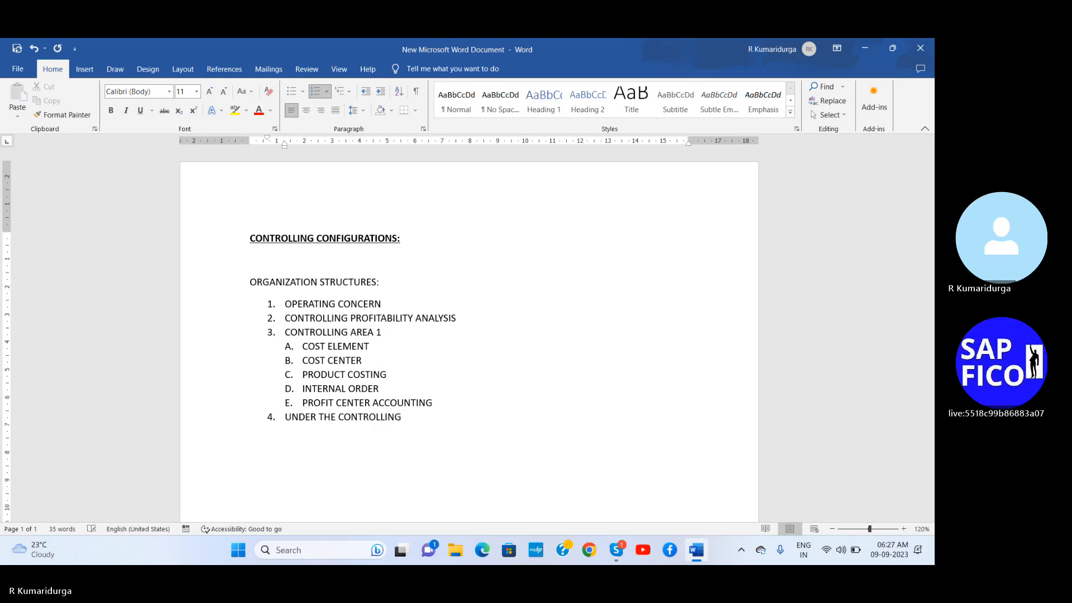
text( AREA )
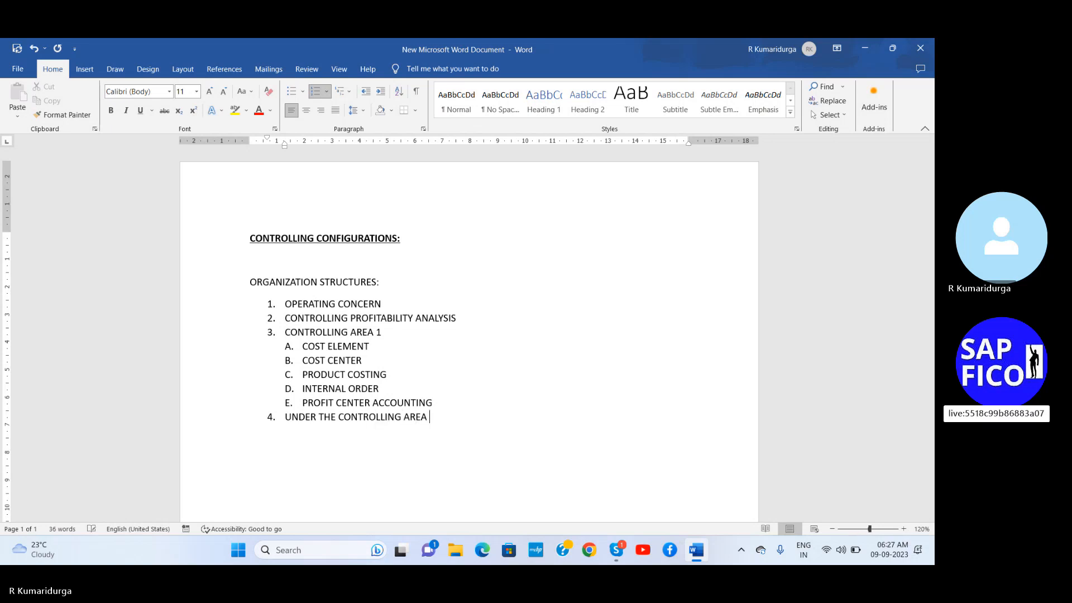
text(1 WE WILL HAVE COMPANY COL)
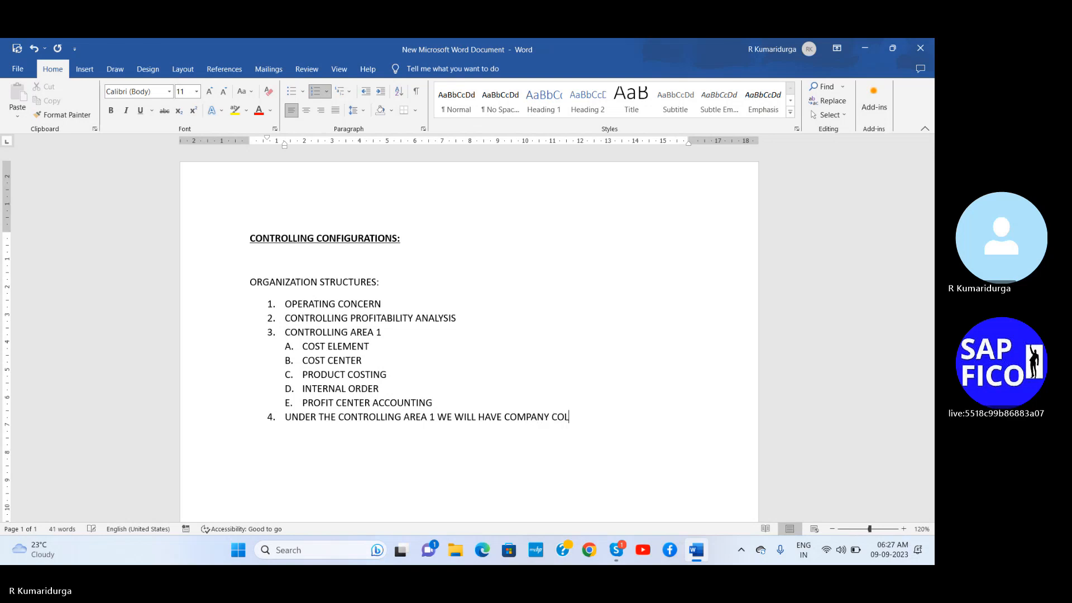
key(BackSpace)
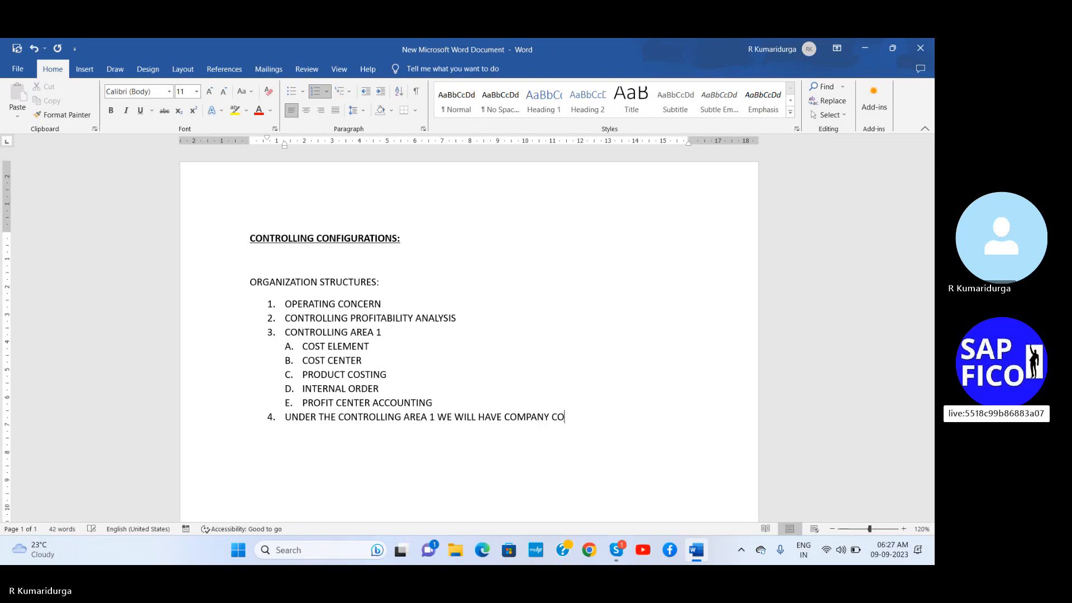
text(DE 1 , CO)
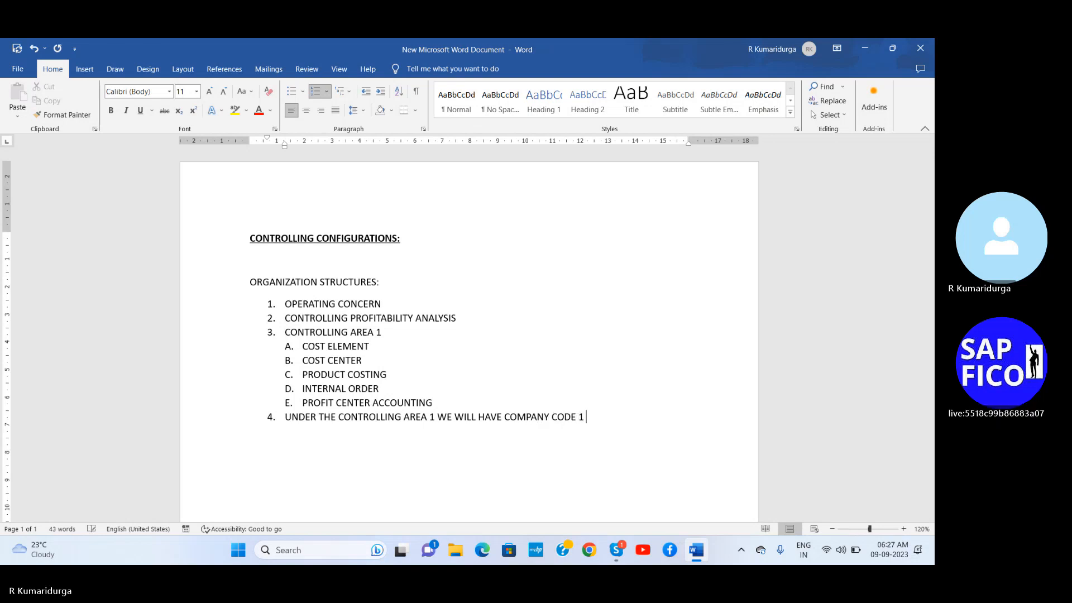
text(MPANY)
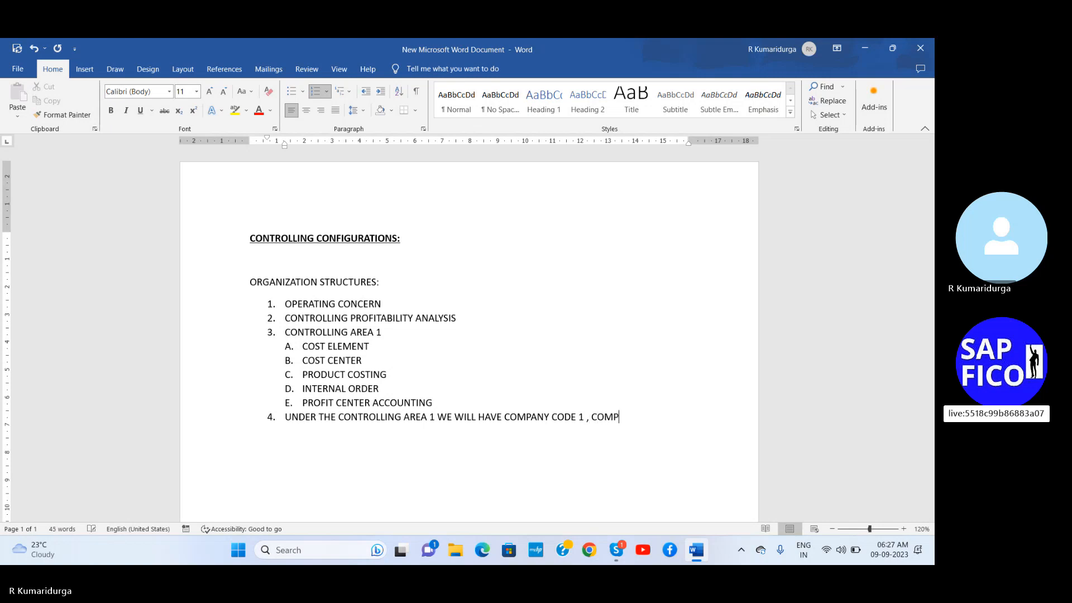
text( CODE)
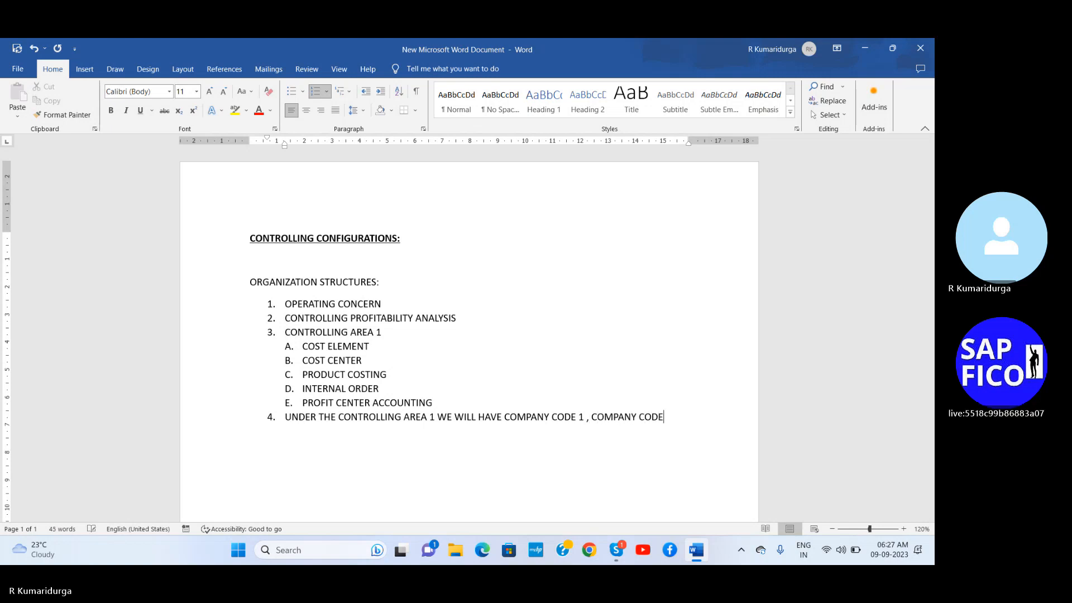
- Complete item 4 with "2 & COMPANY CODE 3" and start item 5 of the numbered list
text( 2 & C)
text(O)
text(MPAN)
text(Y CODE)
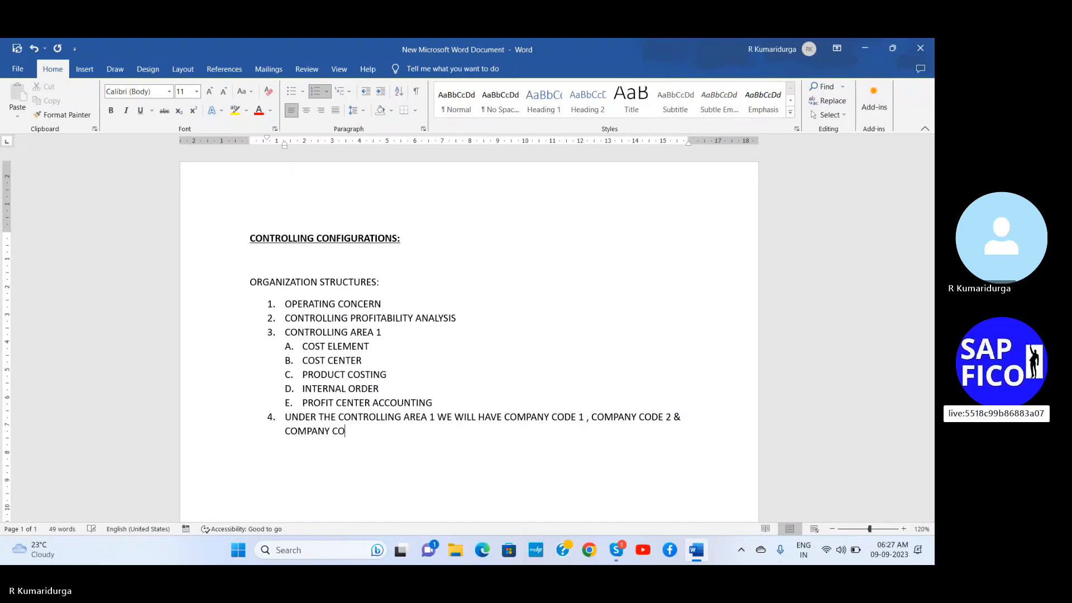
text(3)
key(BackSpace)
text(3)
key(Return)
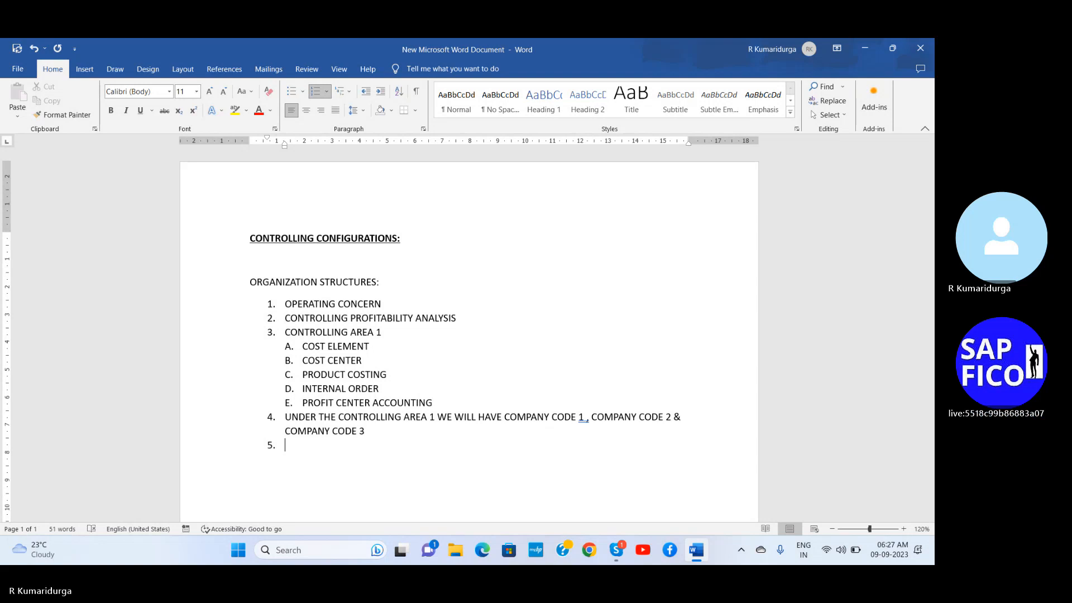
- Enter "CONTROLLING AREA 2" as item 5 and add "COMPANY CODE 4" as its lettered sub-item A
text(CONTROLL)
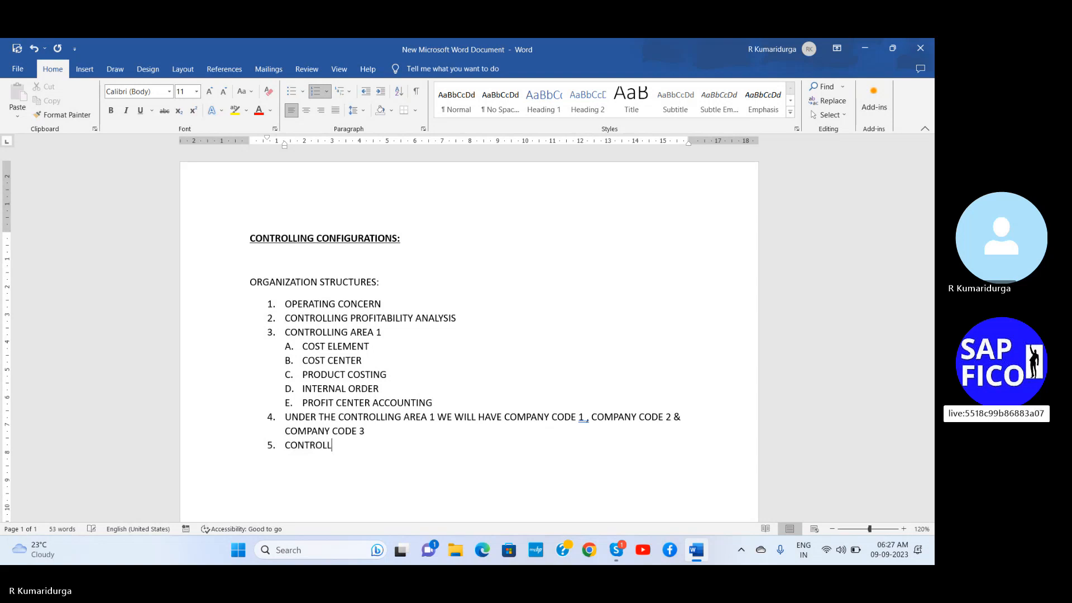
text(ING AREA 2)
key(Return)
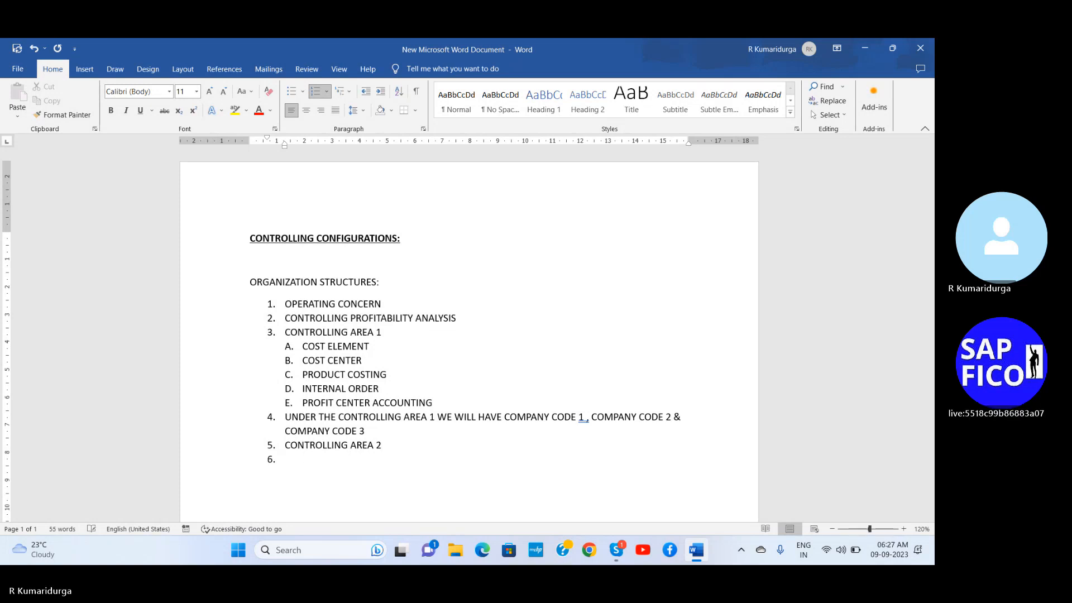
key(BackSpace)
text(A.)
text(COMPAN)
text(Y CO)
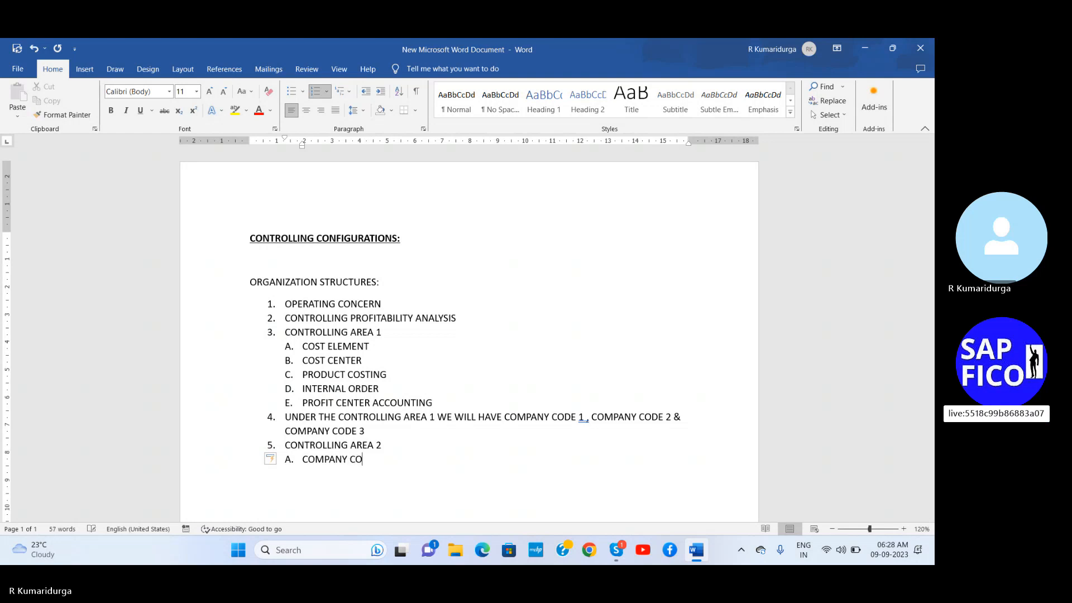
text(DE 4)
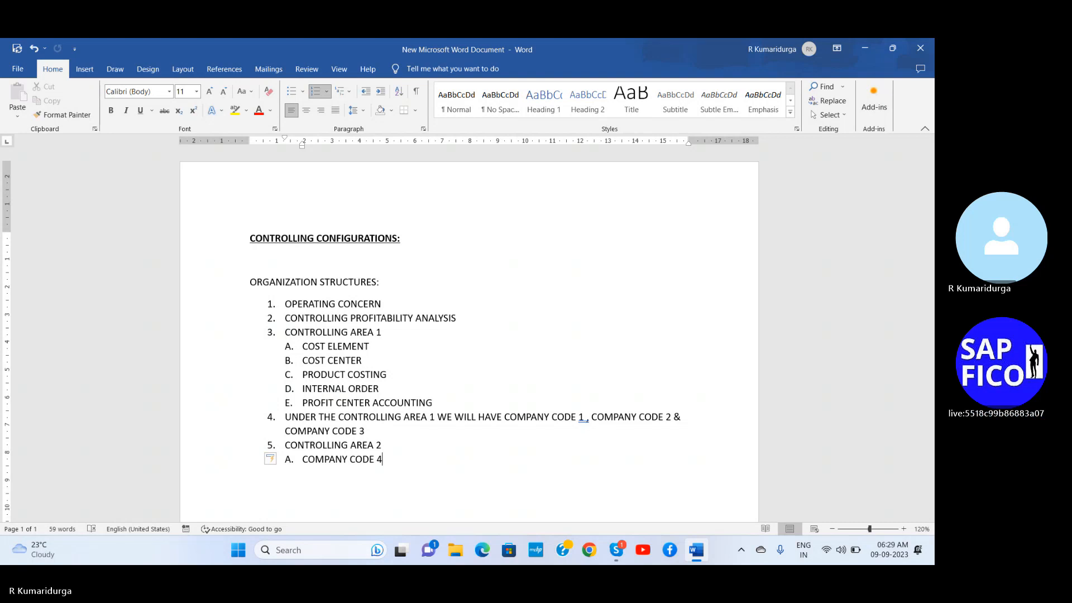
- End the sub-list under item 5 and resume the main numbered list with an empty item 6
key(Return)
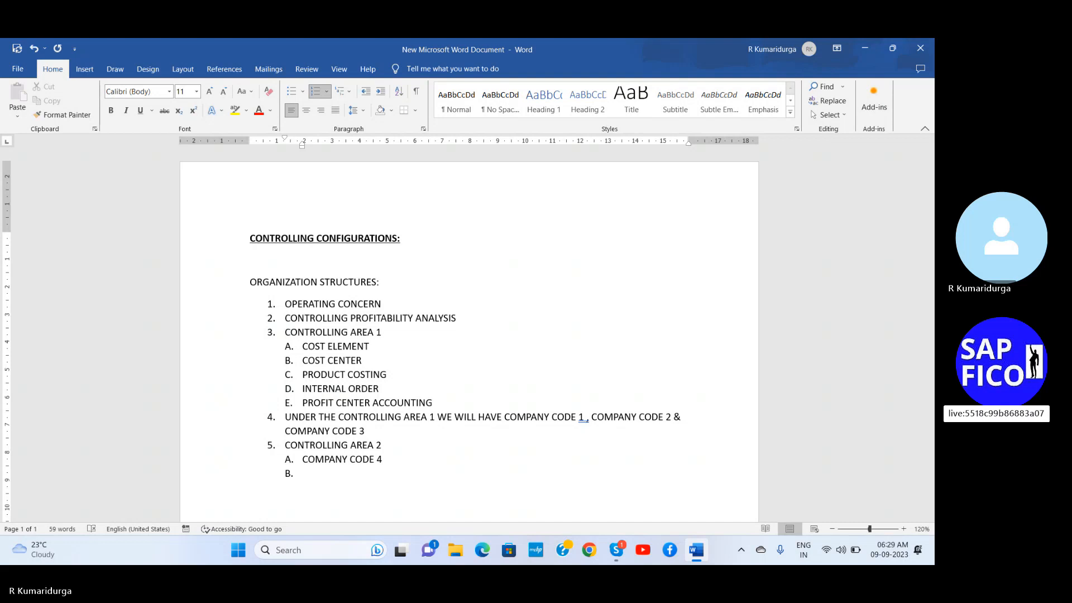
key(BackSpace)
key(BackSpace)
key(BackSpace)
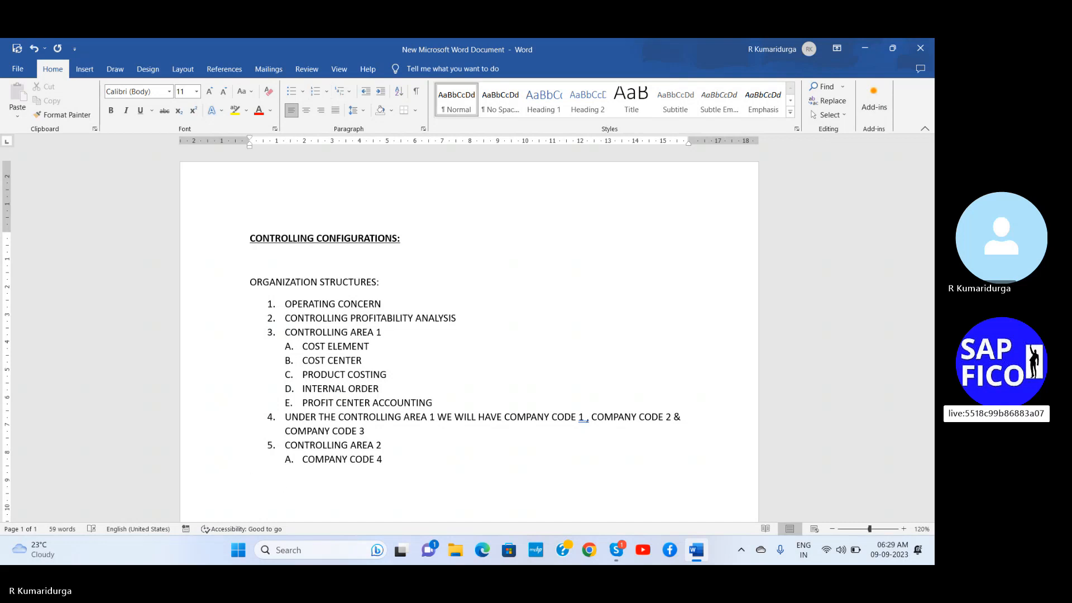
text(6.)
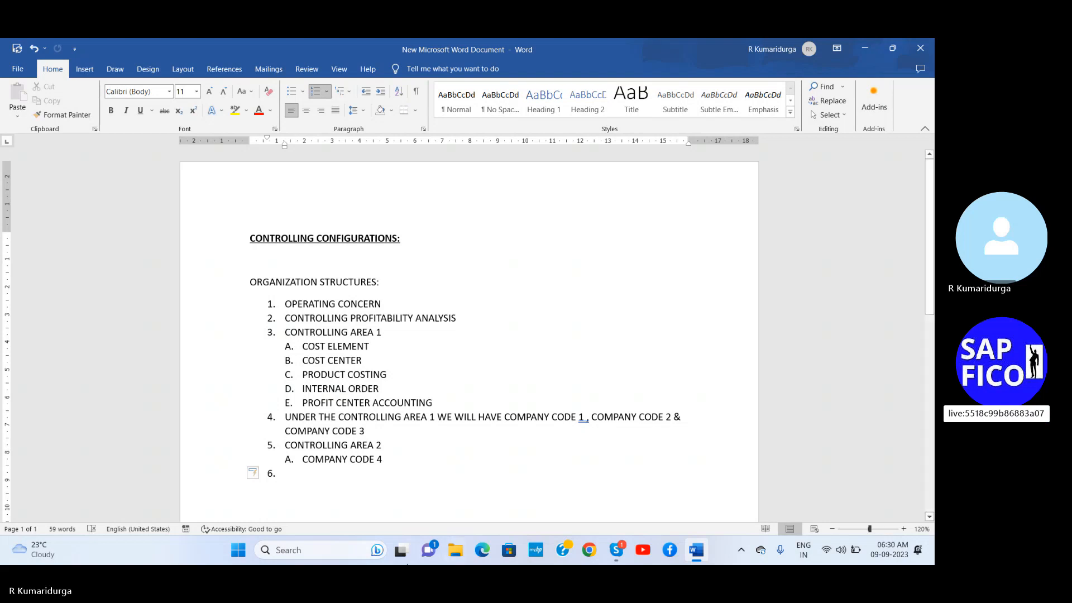
click(844, 553)
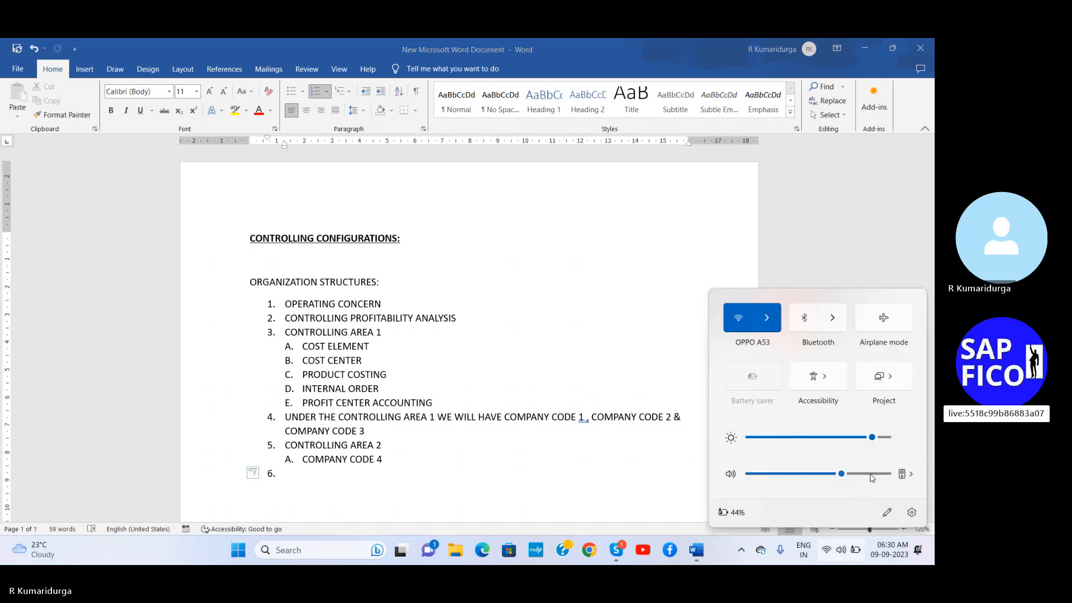
click(541, 473)
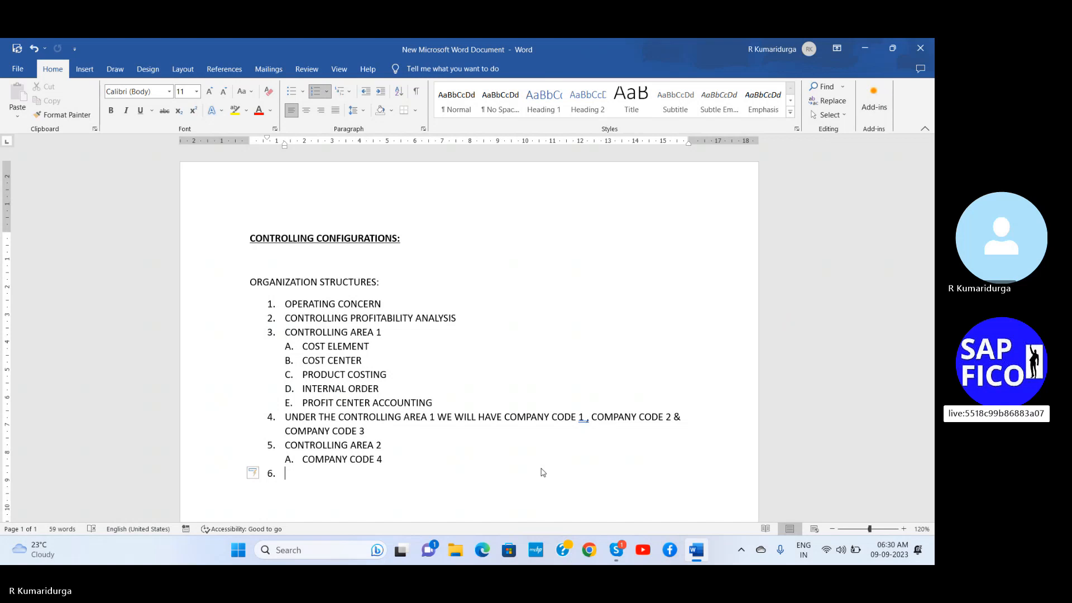
- Enter "LEADING LEDGER AND NON LEADING LEDGER:" as item 6 of the numbered list
text(LEADI)
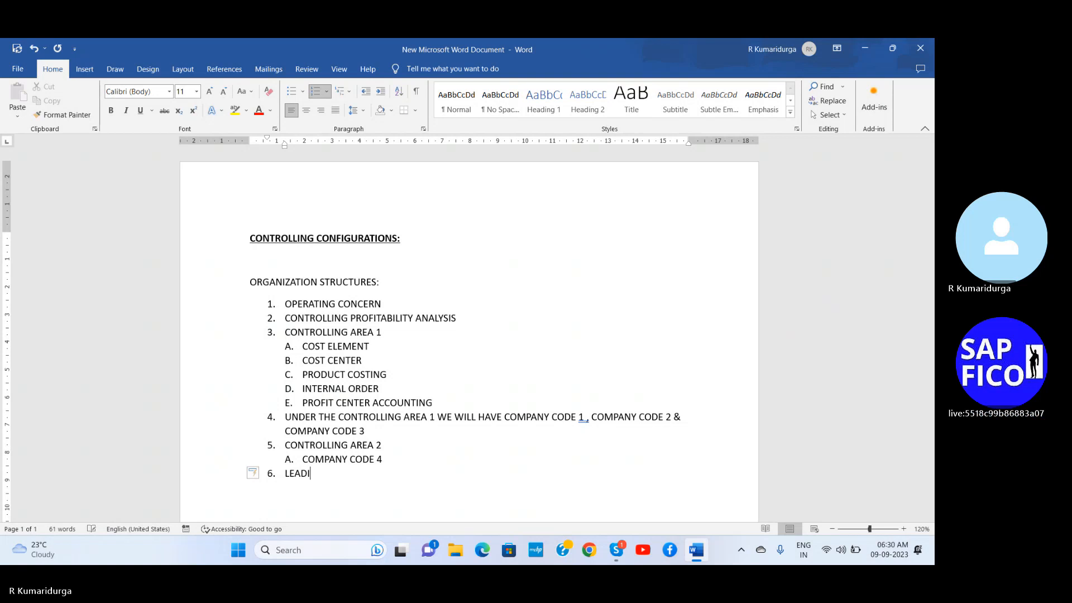
text(NG LEDG)
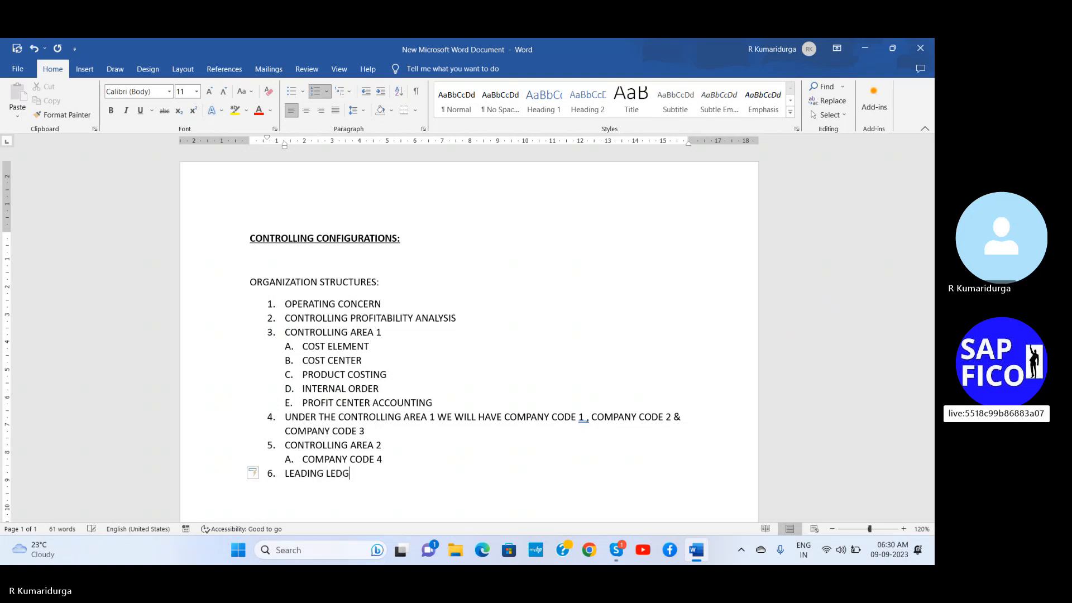
text(ER AND NON L)
text(EA)
text(DING LED)
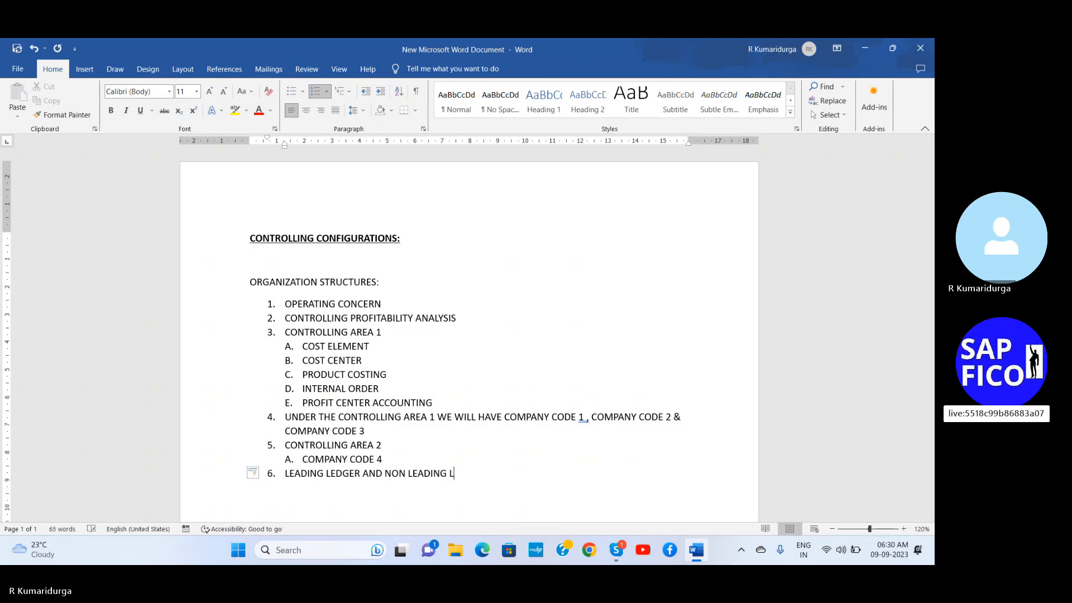
text(GER:)
- Make the text of item 6 bold and start an indented line below it in regular weight
triple_click(541, 468)
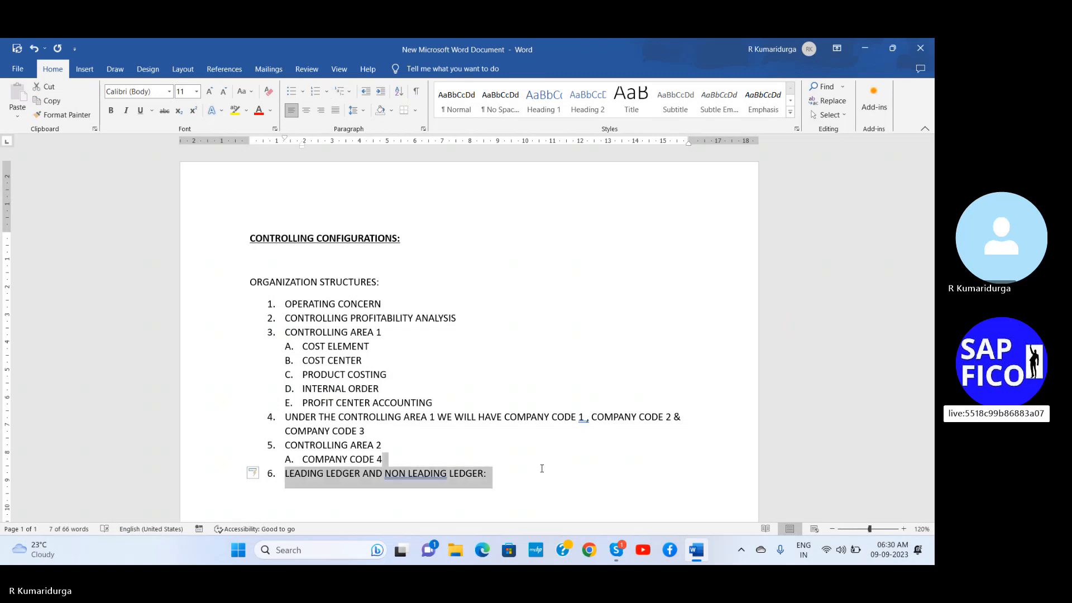
key(ctrl+b)
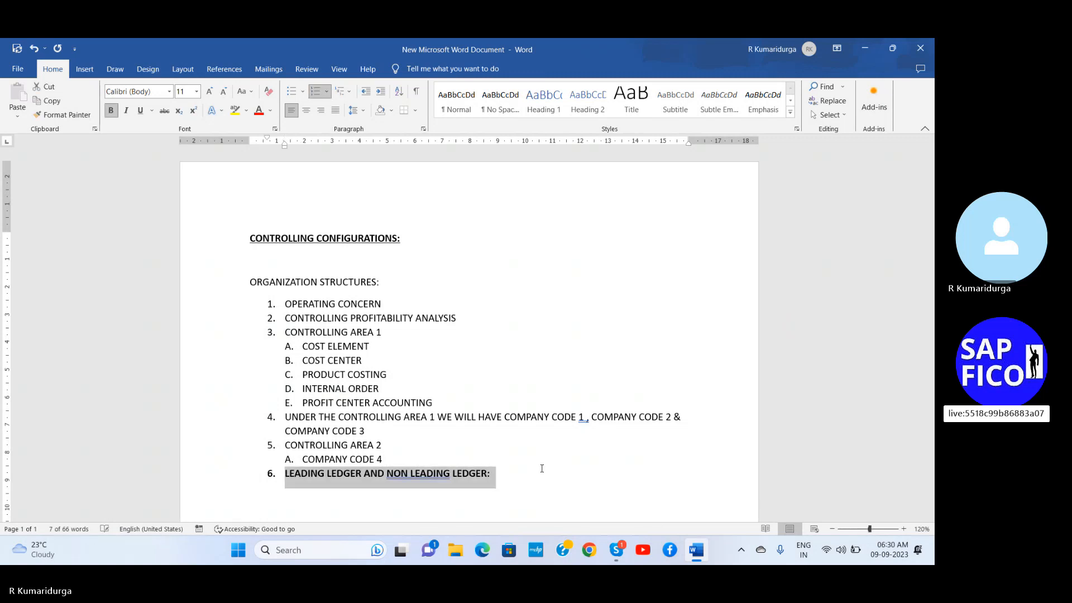
click(542, 468)
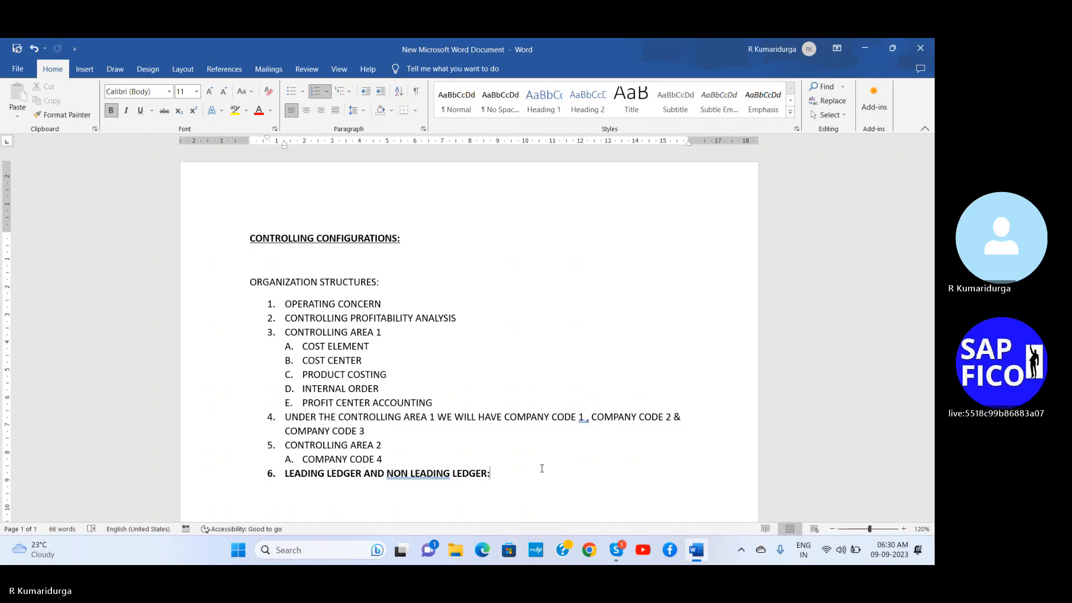
key(ctrl+b)
key(Return)
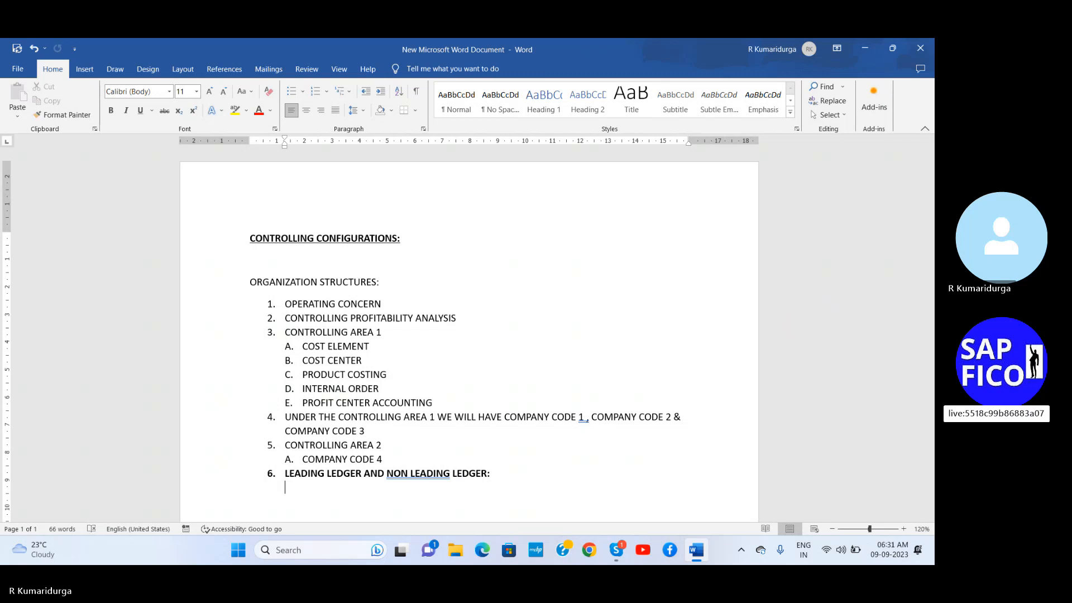
text(ONLY)
key(BackSpace)
key(BackSpace)
key(BackSpace)
key(BackSpace)
key(BackSpace)
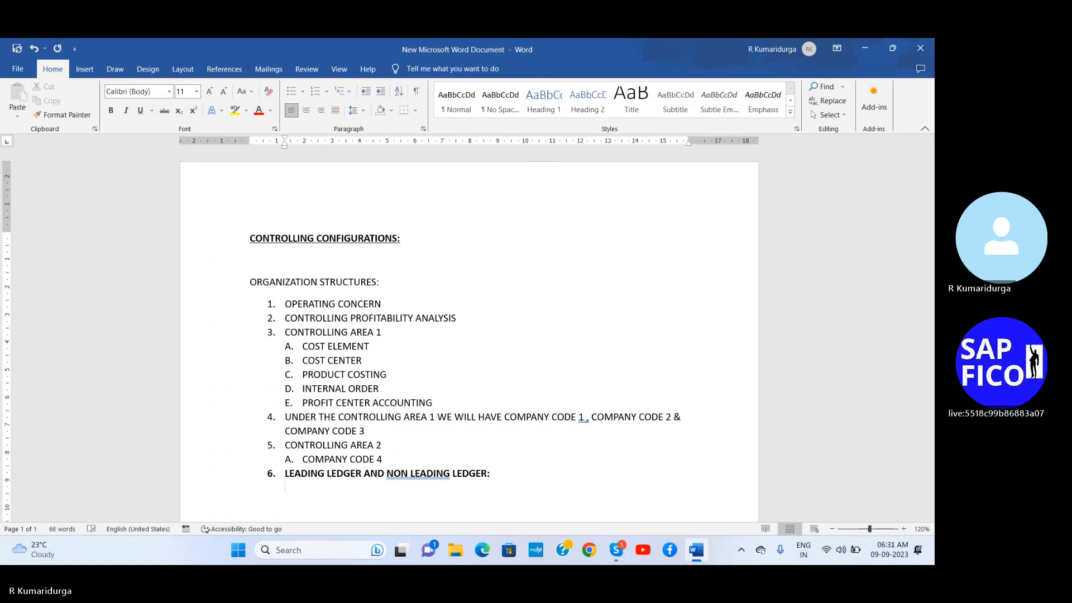
- Add "ONLY LEADING LEDGER INTEGRATES WITH CONTROLLING AREA" as lettered sub-item A under item 6
text(A. ONL)
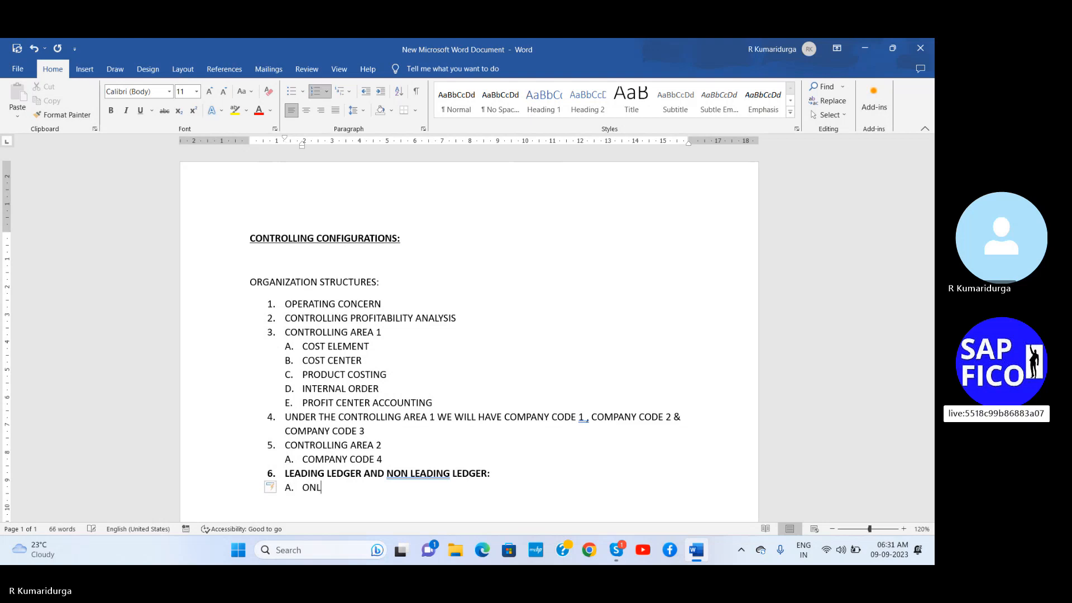
text(Y LEADING LEDGER INTER)
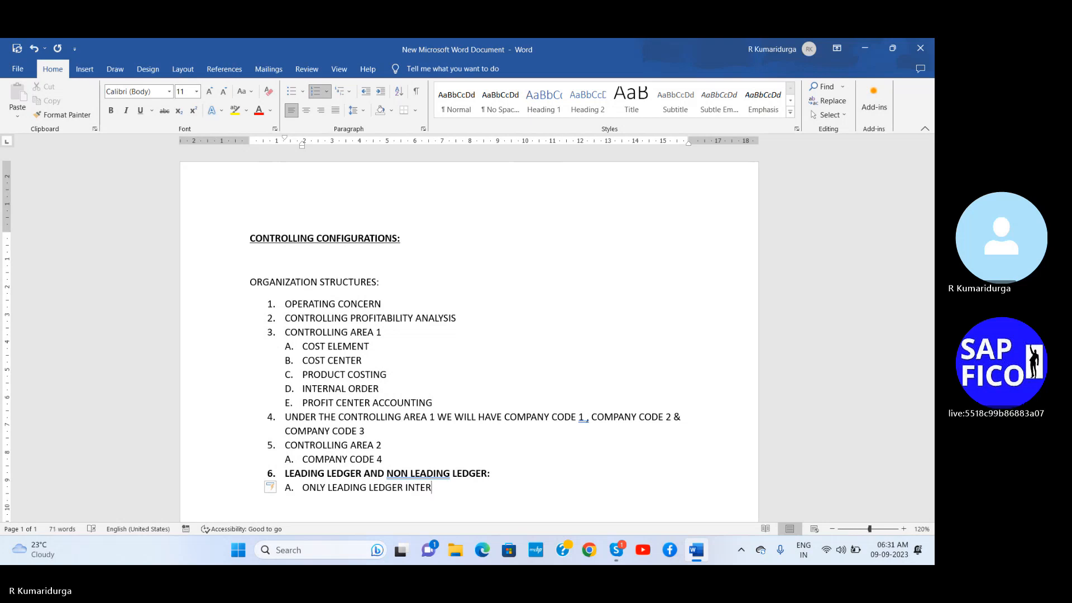
key(BackSpace)
text(GRATES )
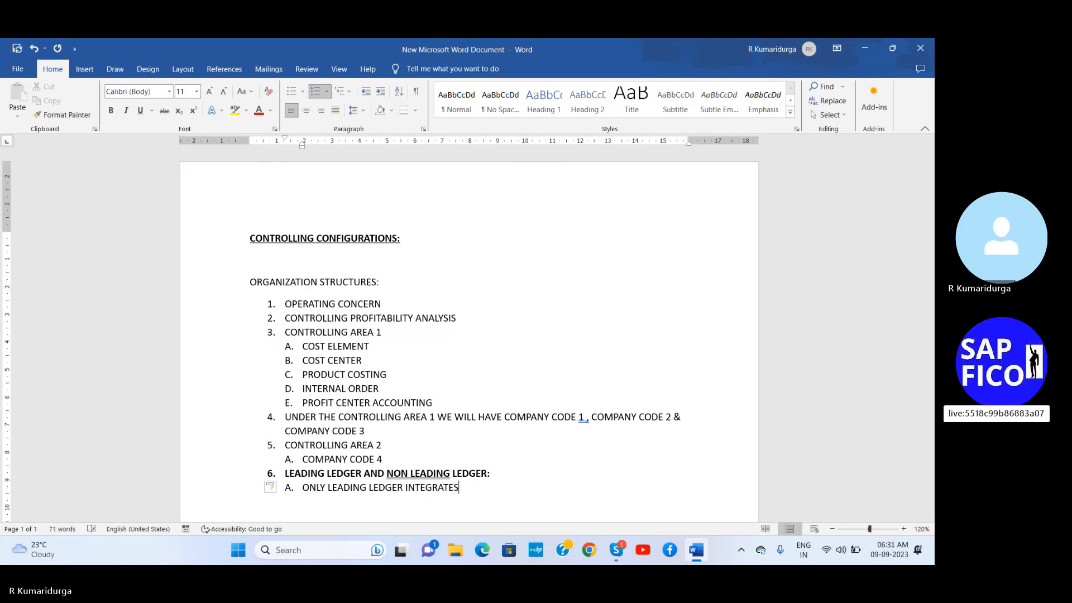
text(WITH CONTROLLING ARE)
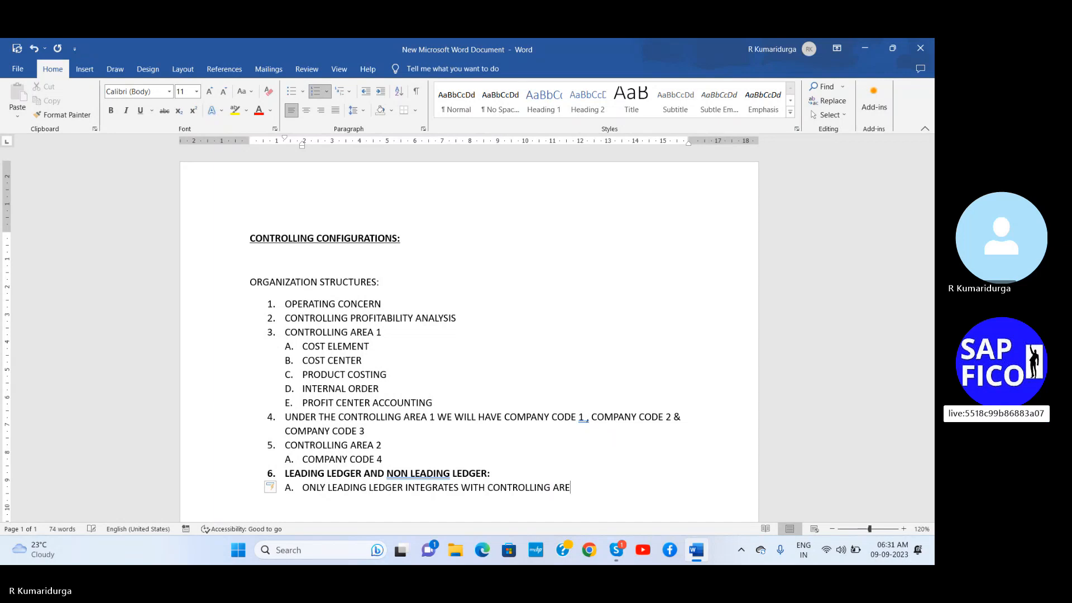
text(A)
- Add "NON LEADING LEDGER DOES’S INTEGRATE WITH CONTROLLING AREA" as sub-item B under item 6
key(Return)
text(NON)
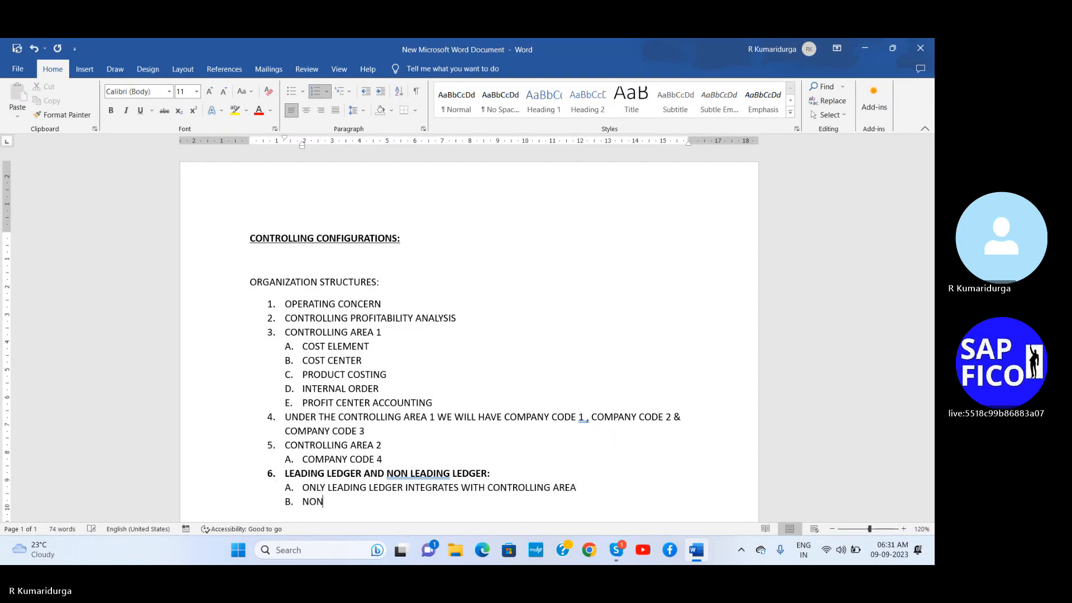
text( LEAD)
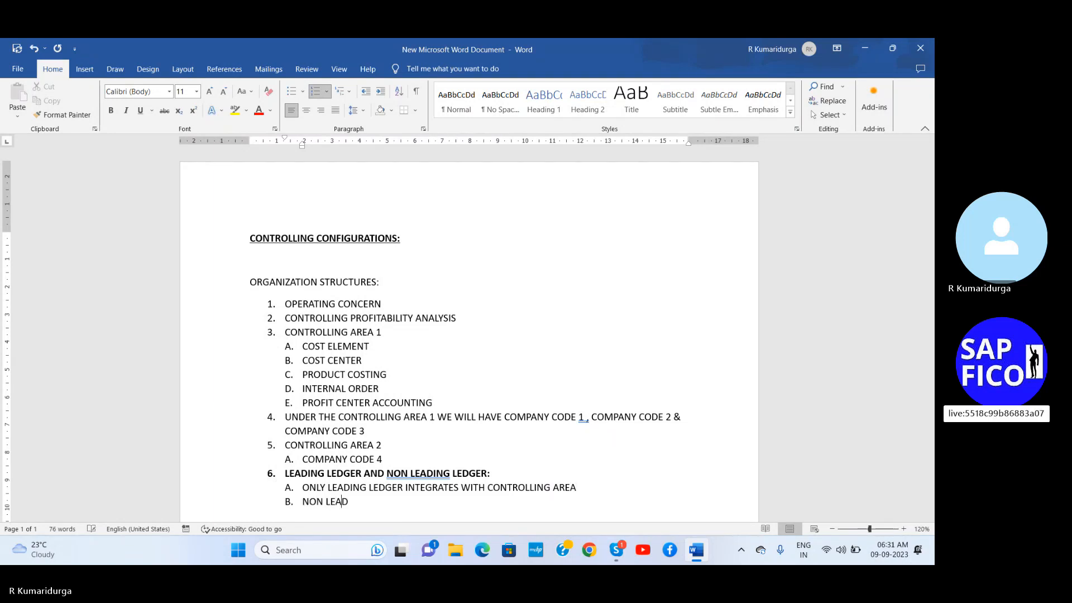
text(ING LEDGER DON)
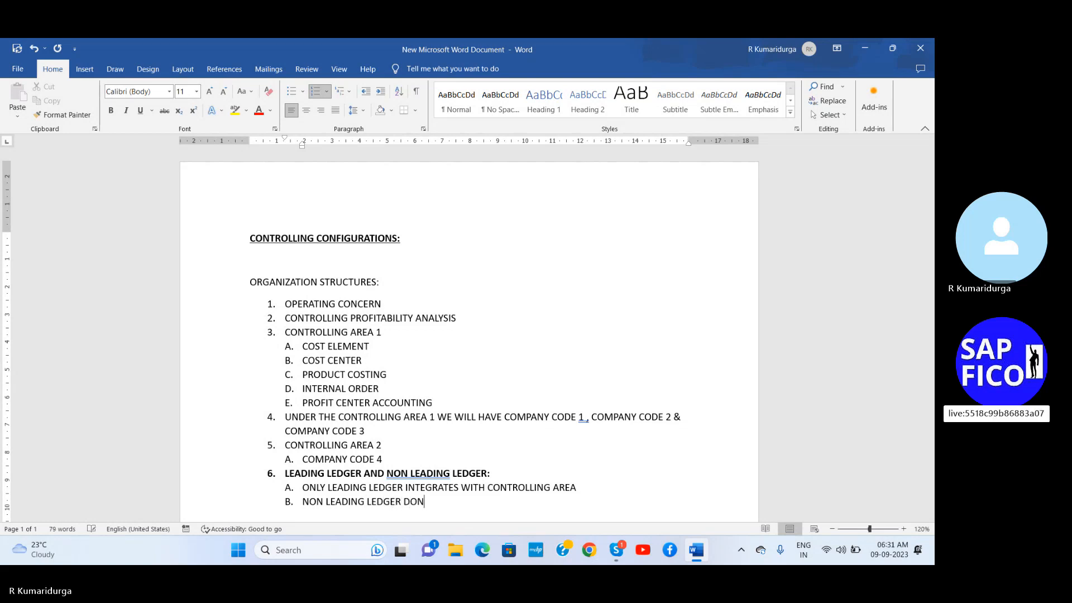
key(BackSpace)
text(ES’)
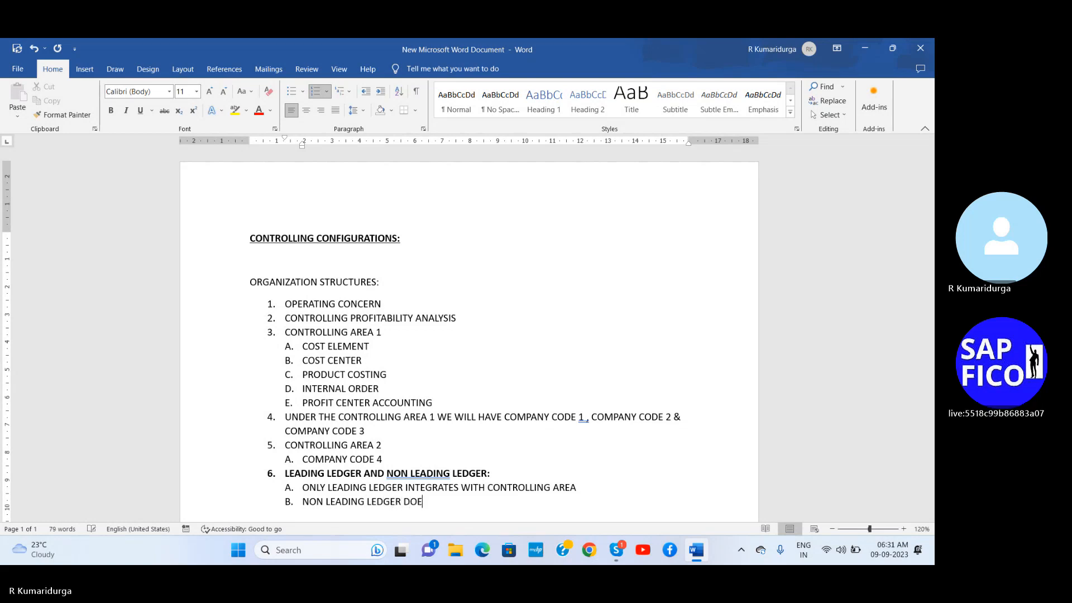
text(S)
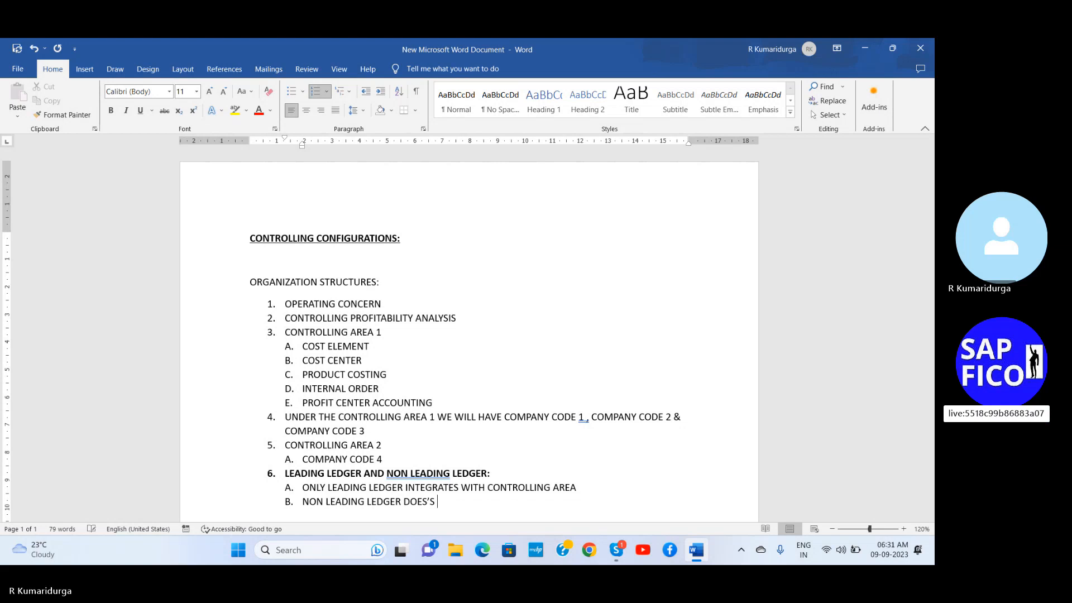
text('S INTER)
text(GRATE)
text( WITH CON)
text(T)
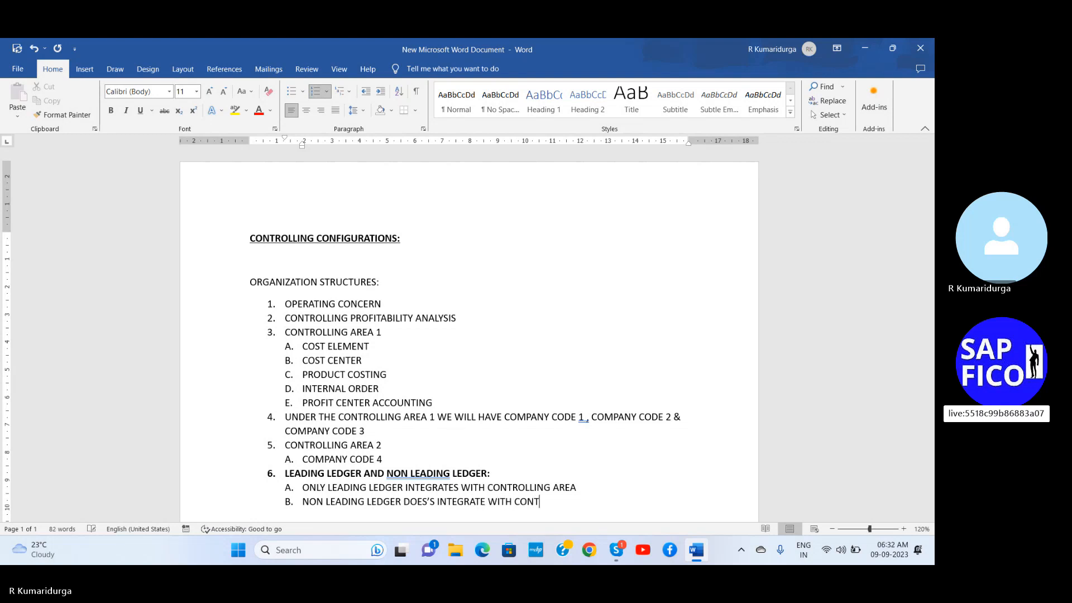
text(ROLLING AREA)
- End the lettered list after sub-item B and start an unnumbered paragraph with blank space below it
click(407, 237)
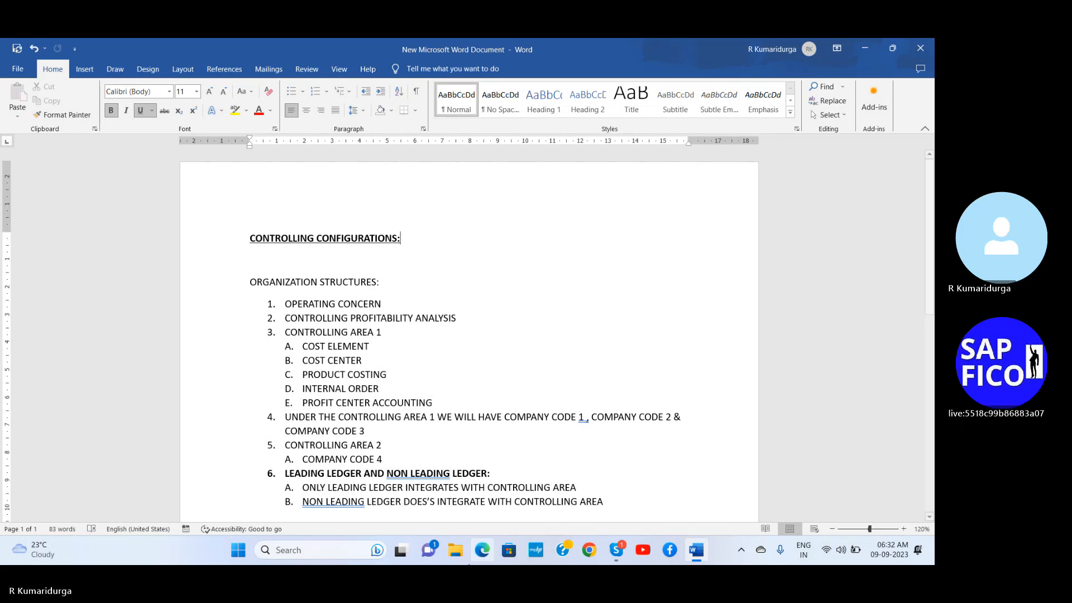
scroll(446, 458, down, 3)
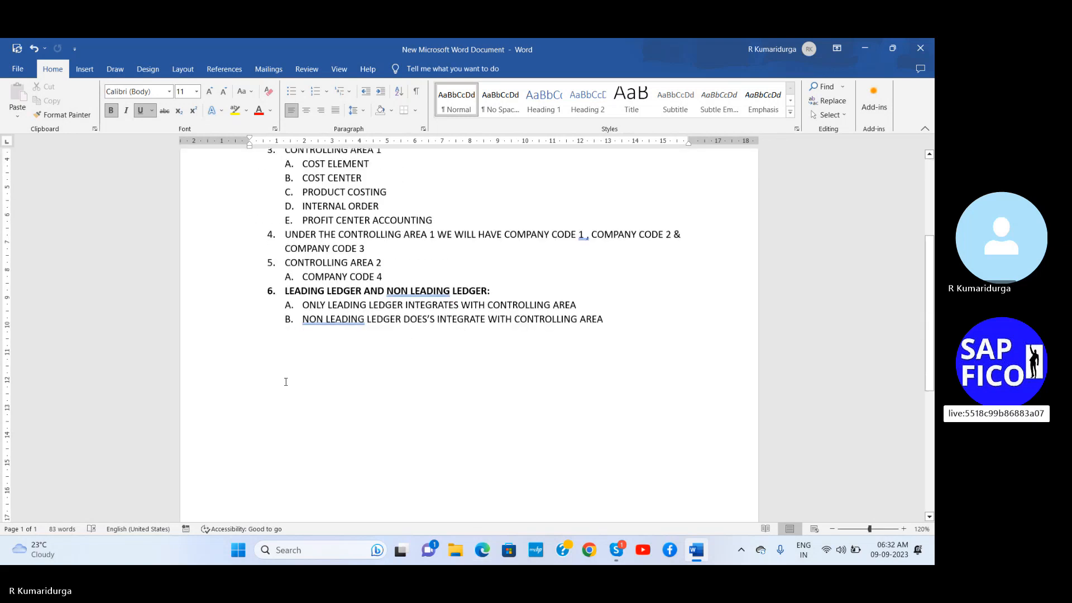
click(286, 362)
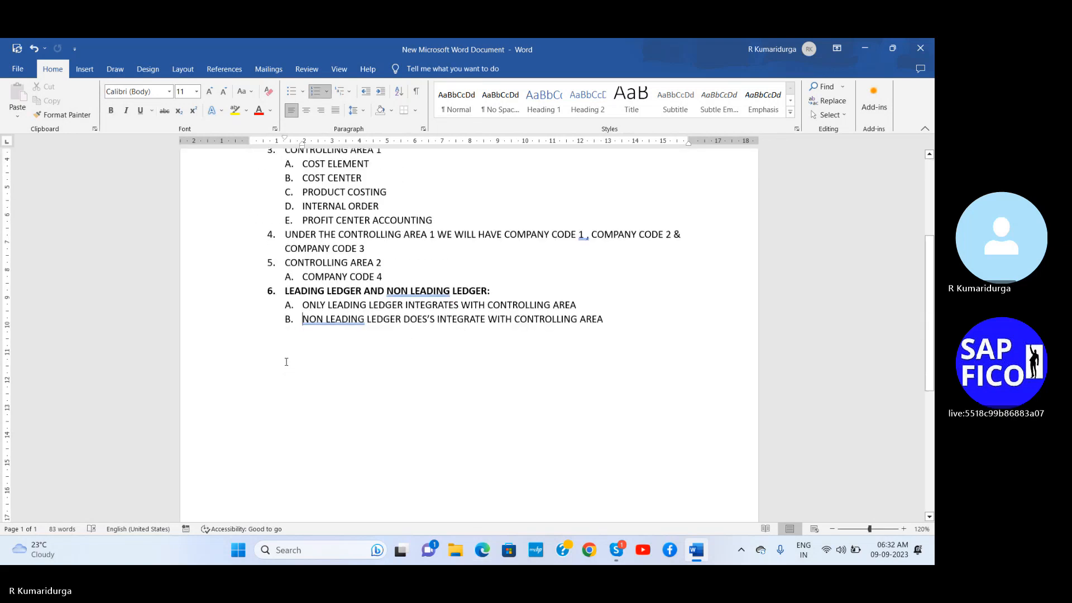
click(616, 306)
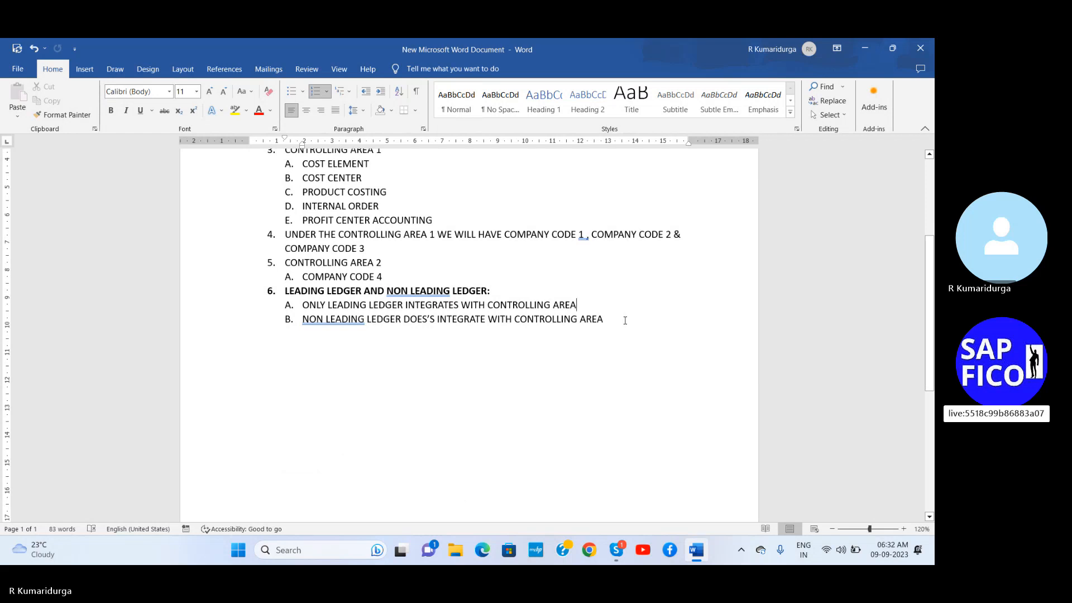
key(Return)
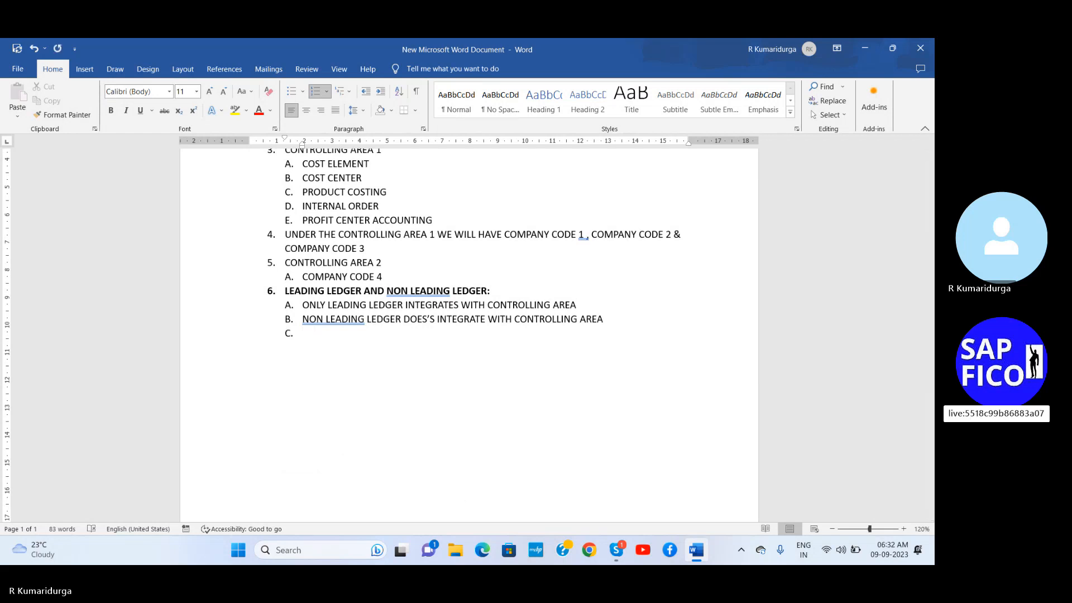
key(Return)
key(BackSpace)
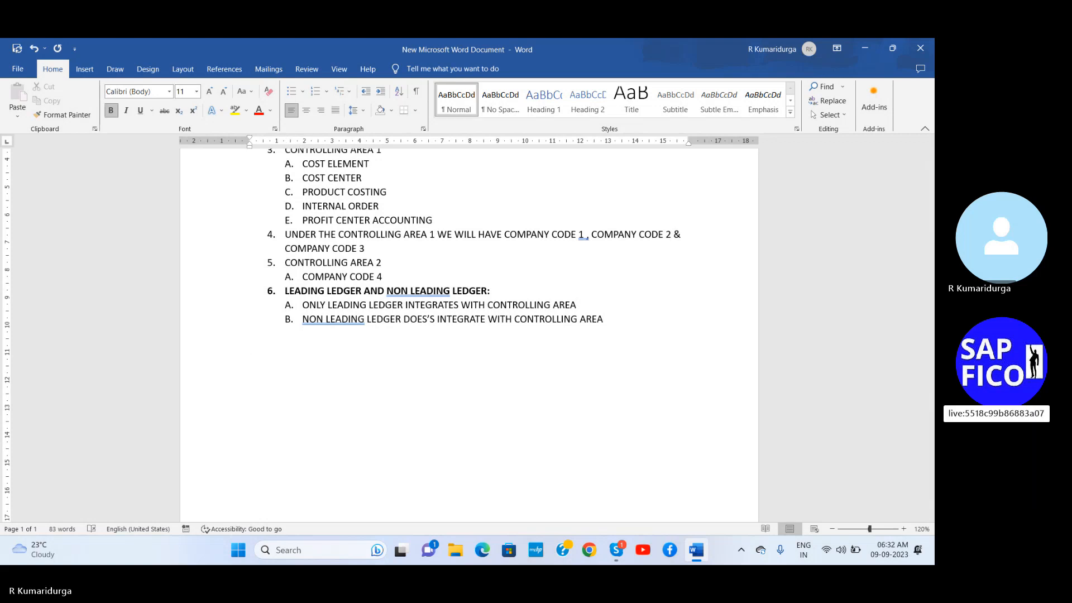
- Enter "CONFIGURATIONS" in bold as a numbered item 1 below the ledger notes
text(1.)
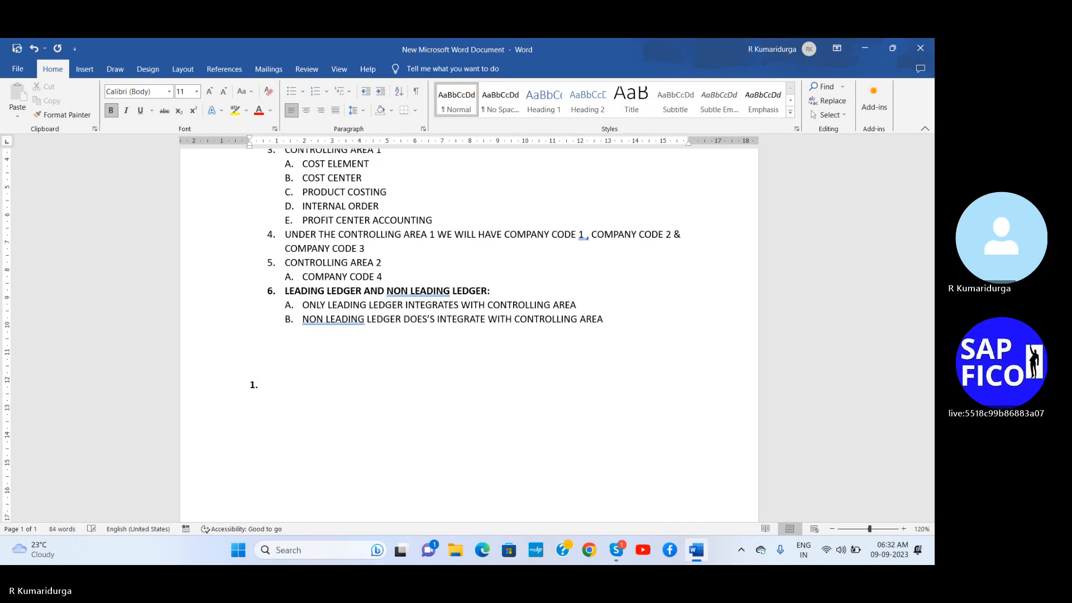
text( CO)
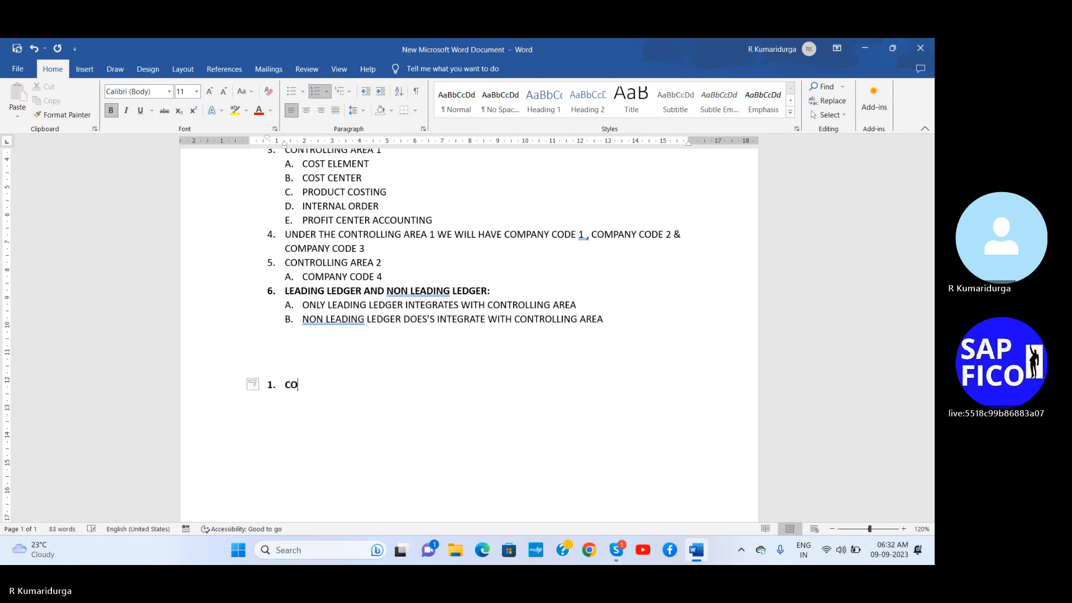
text(NFIGURATIONS)
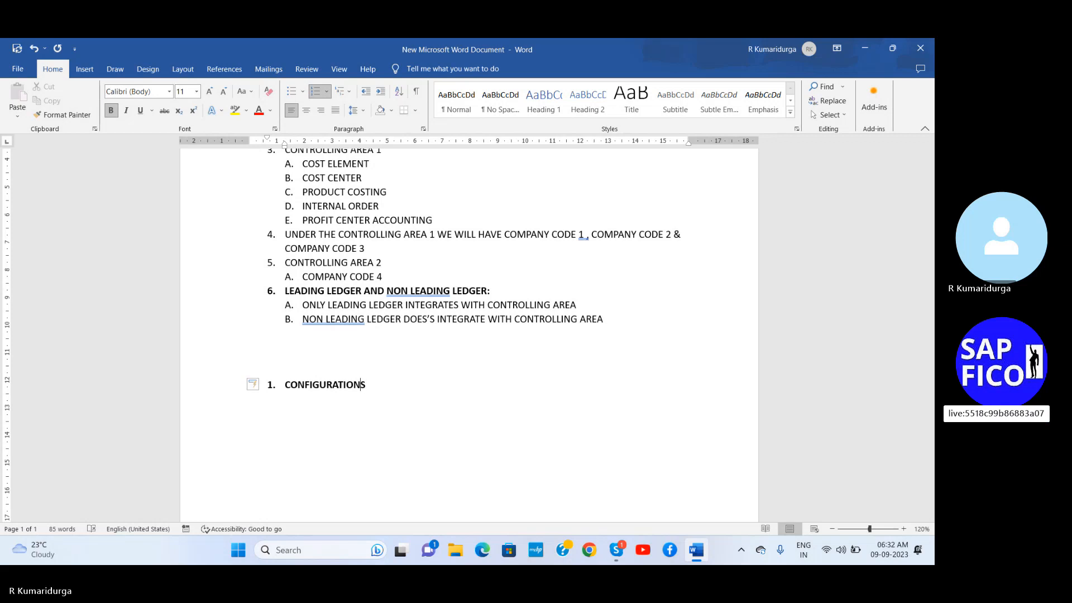
- Remove the numbering from the CONFIGURATIONS line and end the heading with a colon
key(Home)
key(BackSpace)
key(BackSpace)
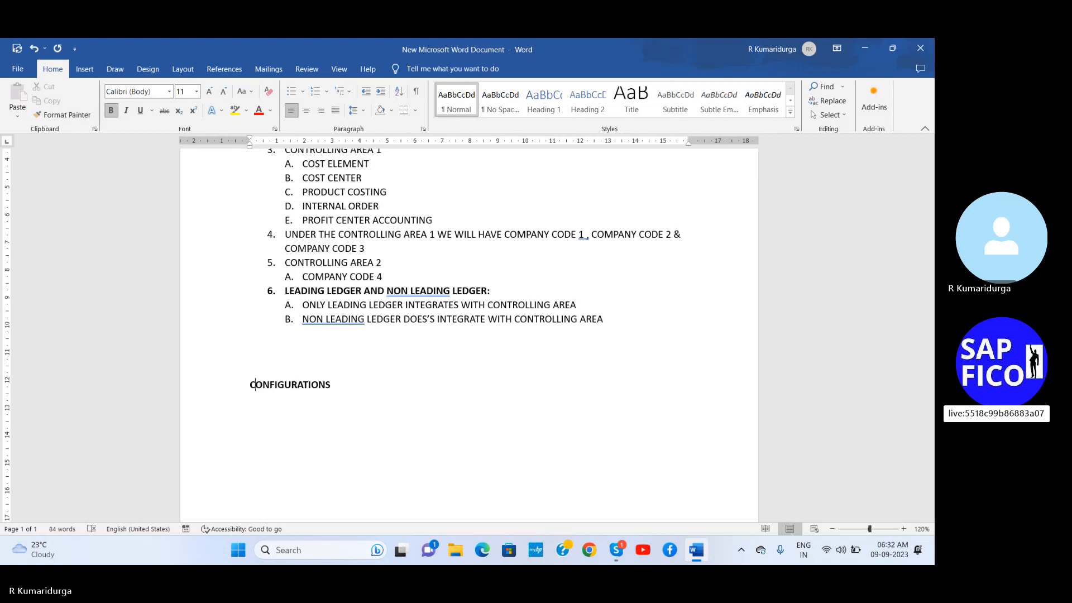
key(Right)
key(Right)
key(Right)
key(Right)
key(Right)
key(Right)
key(Right)
key(Right)
key(Right)
key(Right)
key(Right)
key(Right)
text(:)
- Start a new numbered list in regular weight under the CONFIGURATIONS heading
key(Return)
text(1.)
key(BackSpace)
key(BackSpace)
key(ctrl+b)
text(1. )
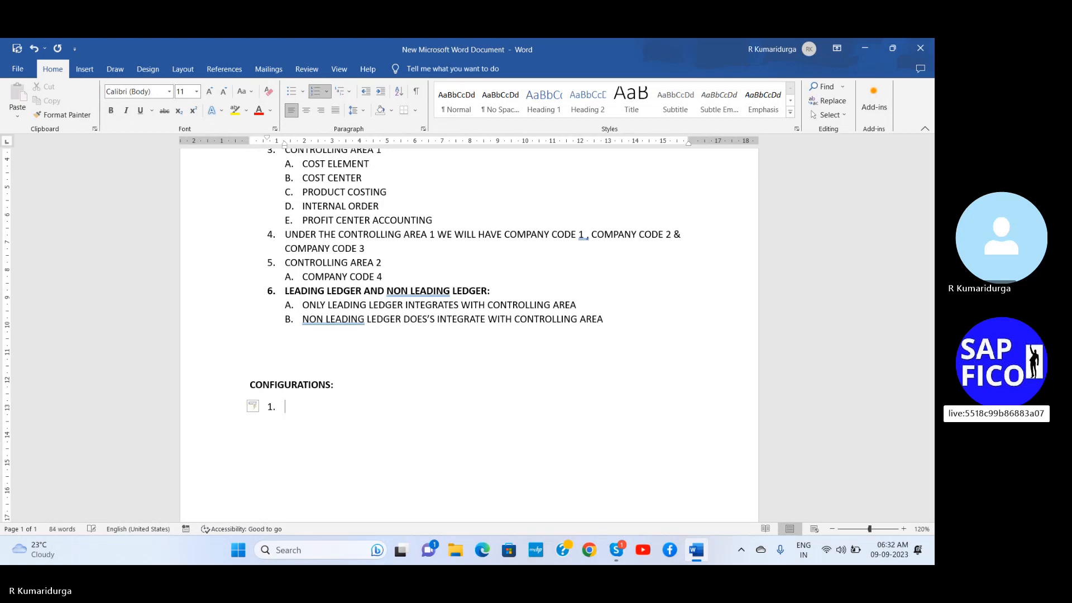
- Enter "CREATE CONTROLLING AREA USING TCODE: OKKP" as item 1 under the CONFIGURATIONS heading
text(CREATE C)
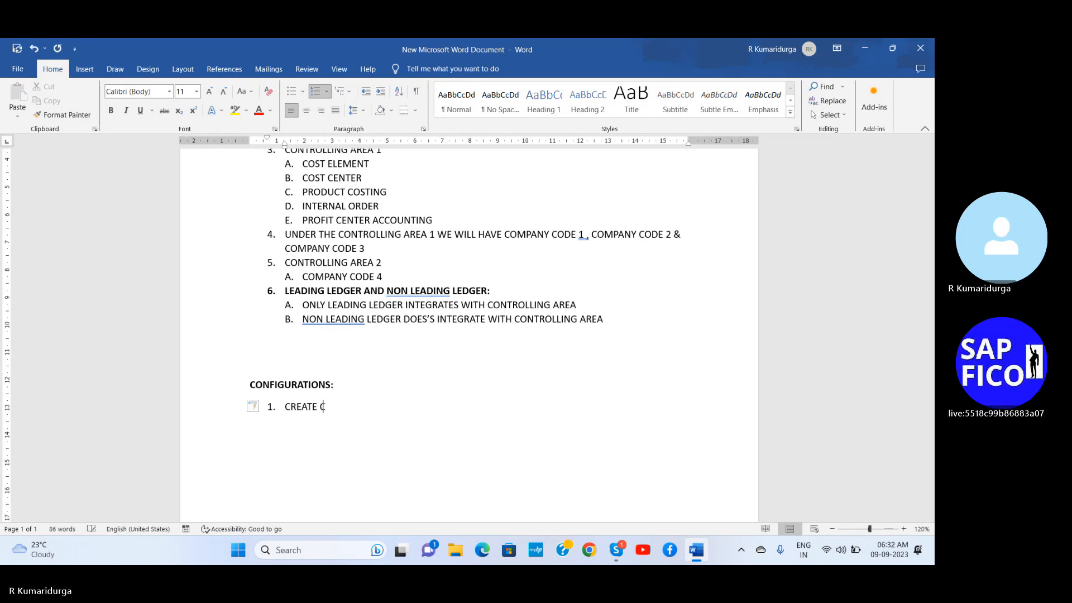
text(ONTROLLIN)
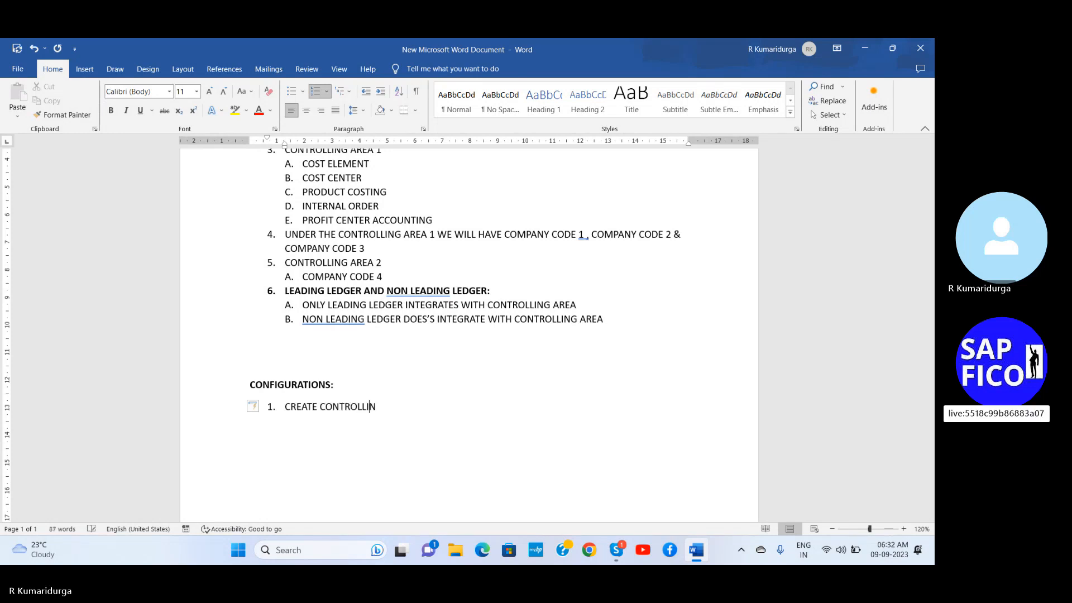
text(G AREA)
text(: OKKP)
key(Left)
key(Left)
key(Left)
key(Left)
text(USING TCODE)
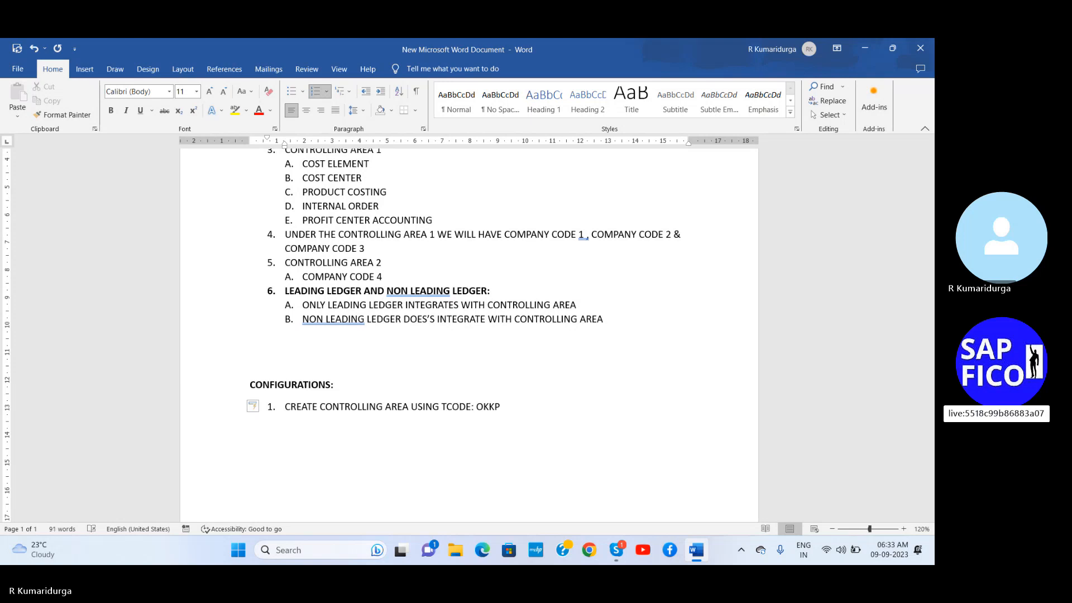
- Add "SET CONTROLLING AREA USING TCODE:OKKS" as lettered sub-item A under item 1
key(End)
key(Return)
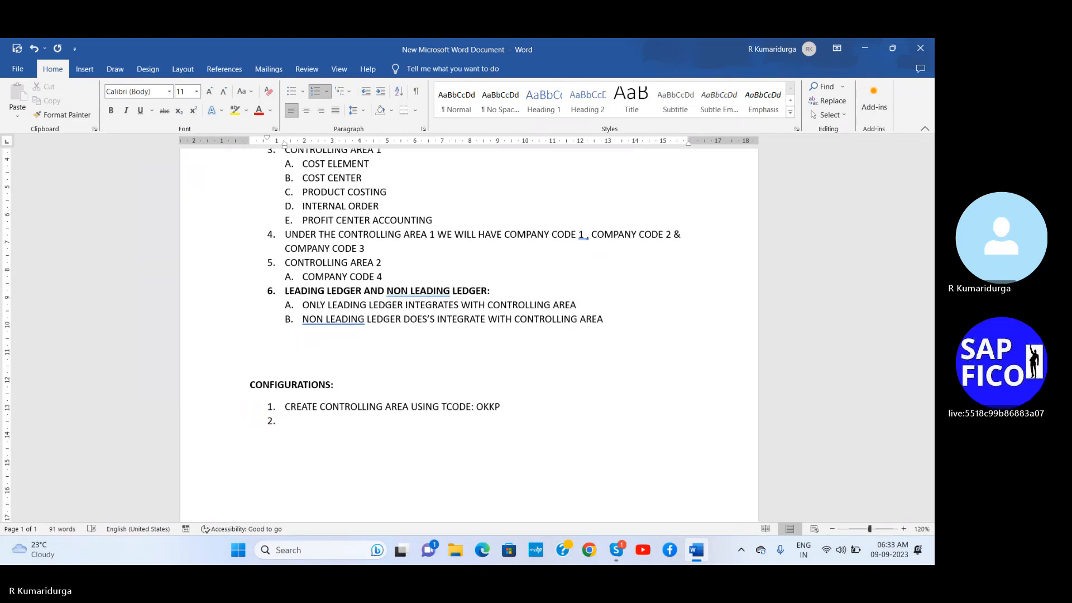
key(BackSpace)
text(A. SET )
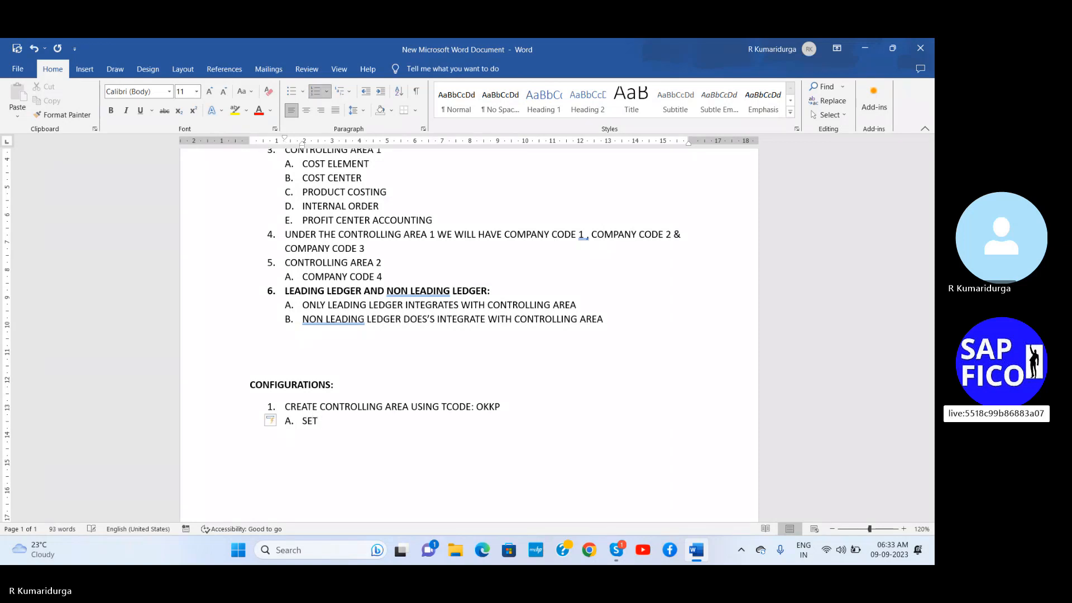
text(CONTROLLING AREA USING TCODE)
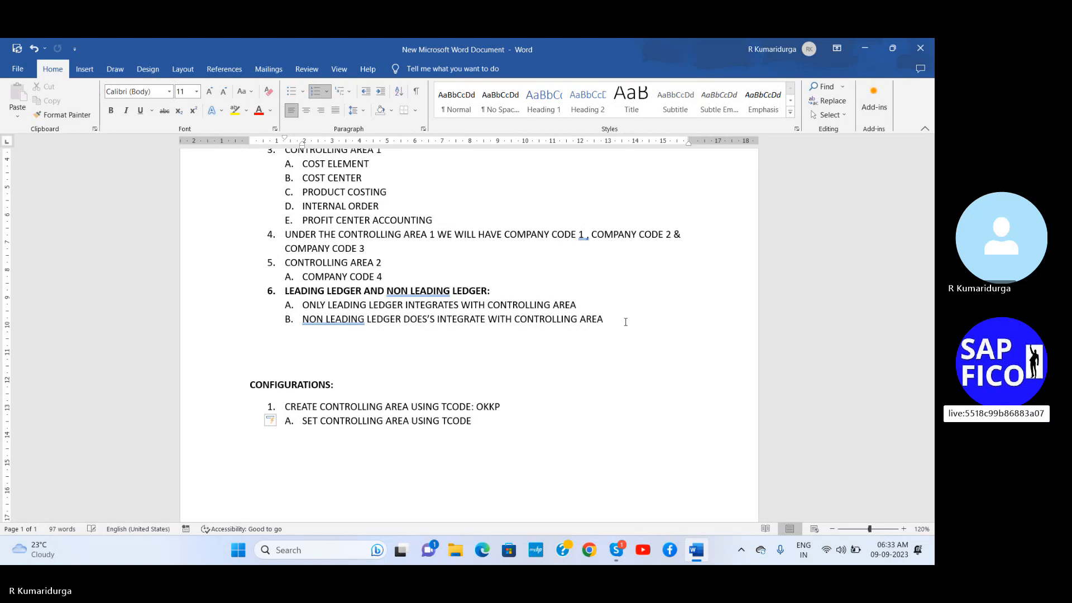
text( :OKKS)
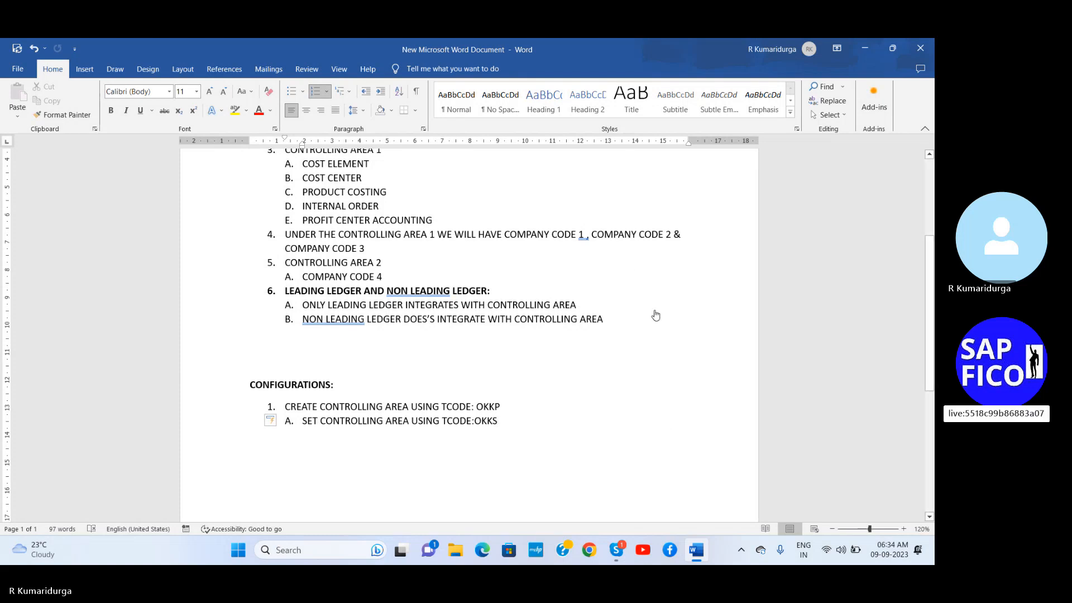
- Switch to VMware Workstation, resume the suspended SAP virtual machine and postpone the software update
click(865, 50)
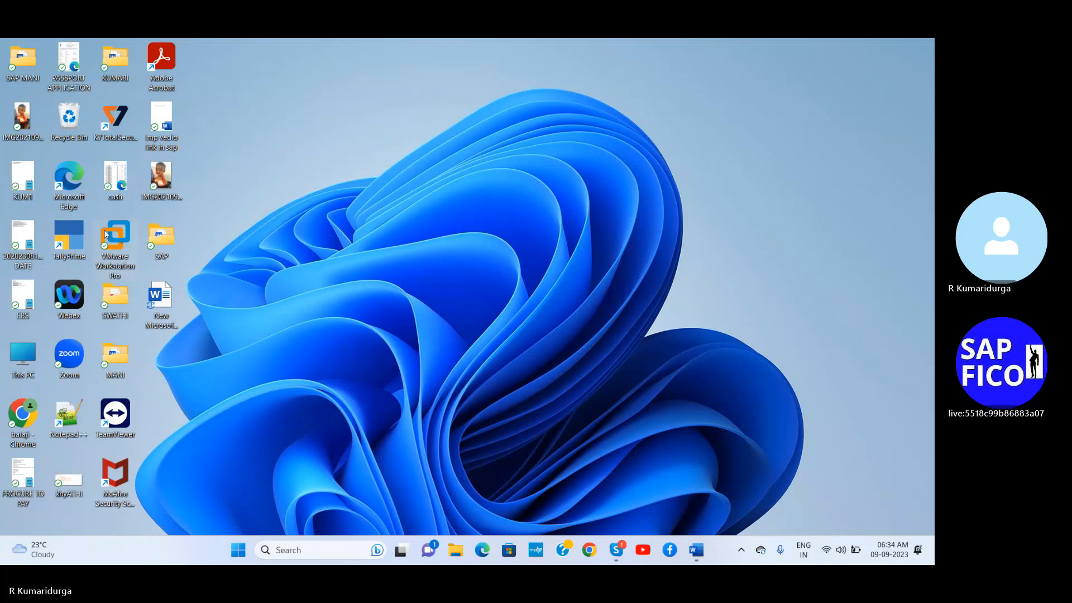
double_click(105, 234)
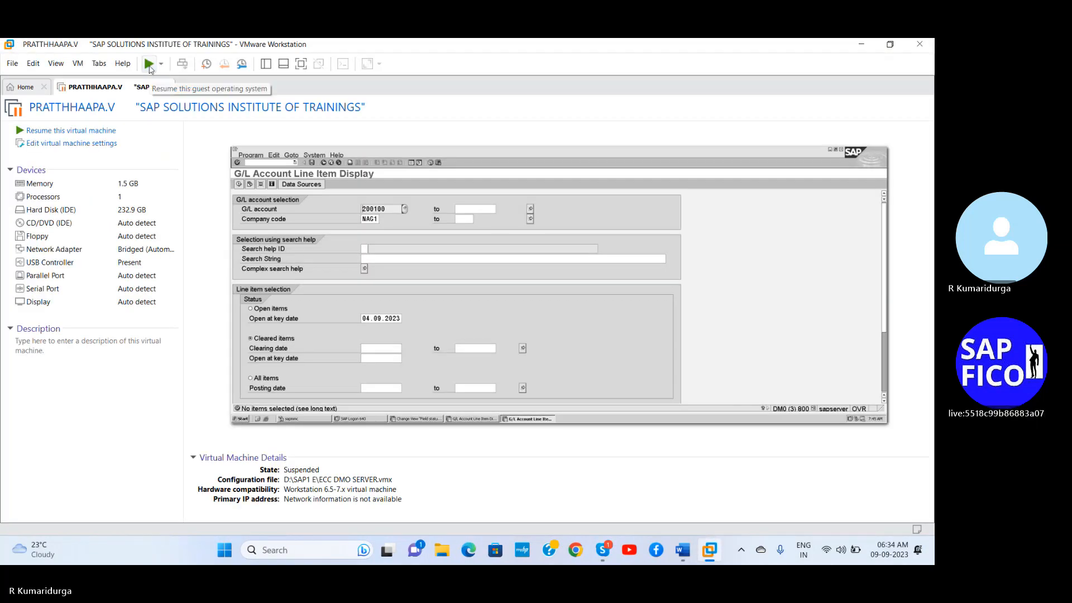
click(150, 66)
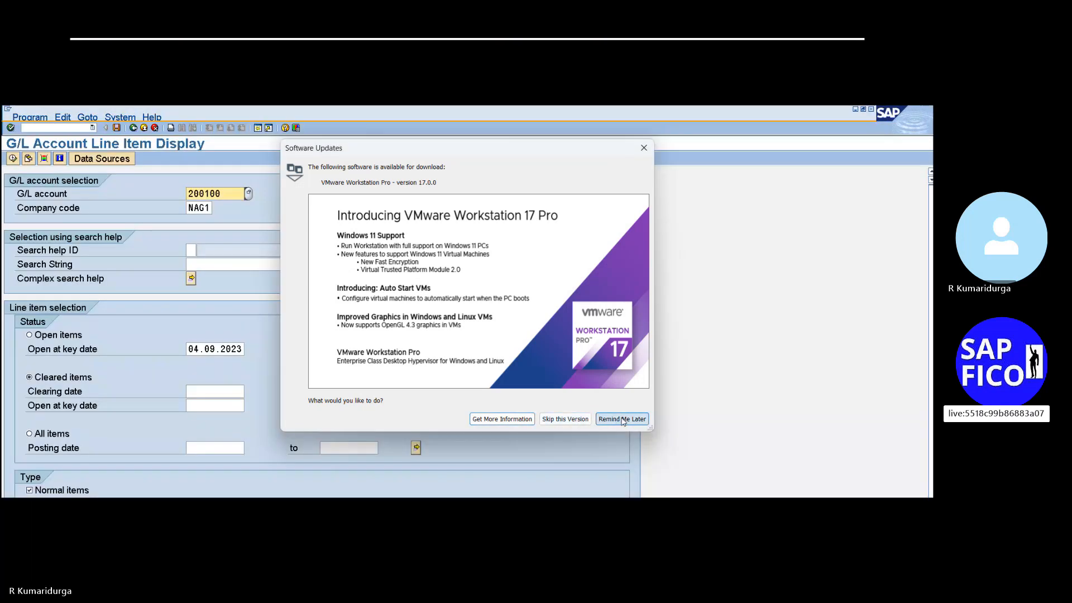
click(621, 419)
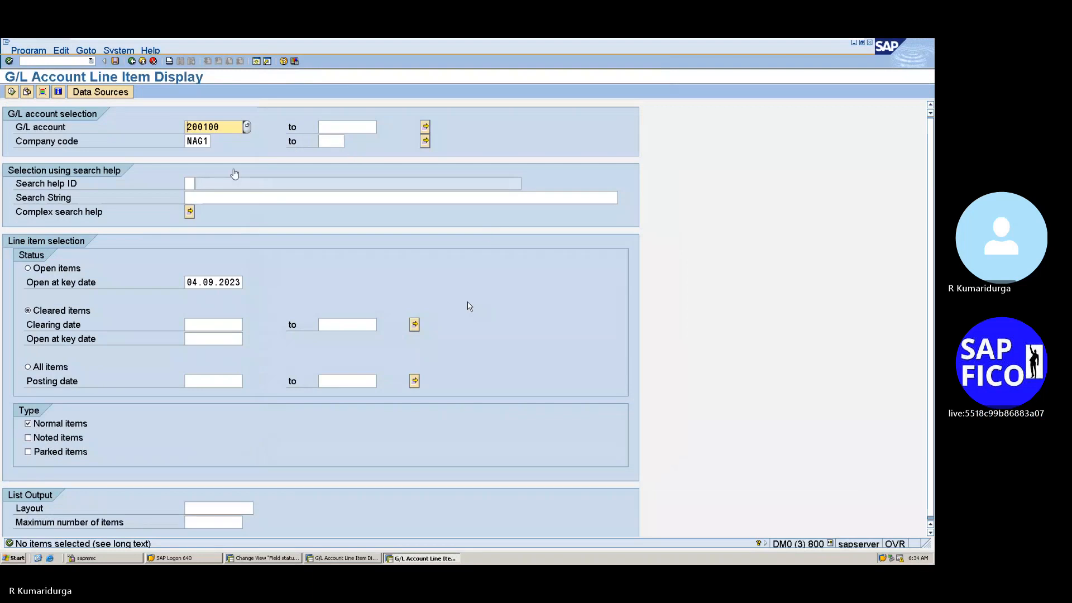
- Open the Basic data overview of controlling areas in SAP and select the DUR1 entry
click(56, 61)
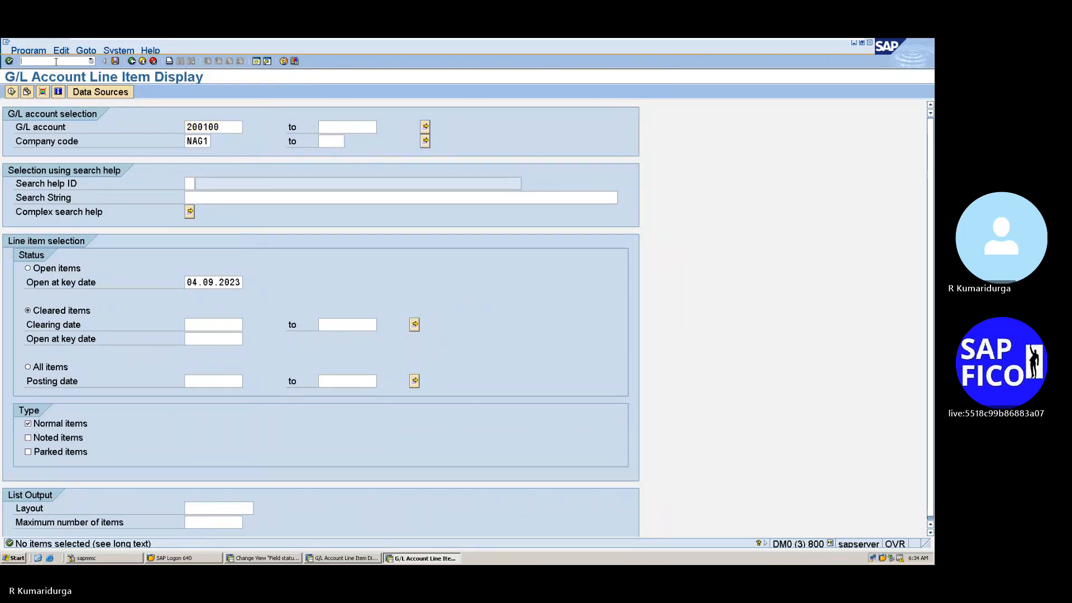
text(/NOB52)
key(Return)
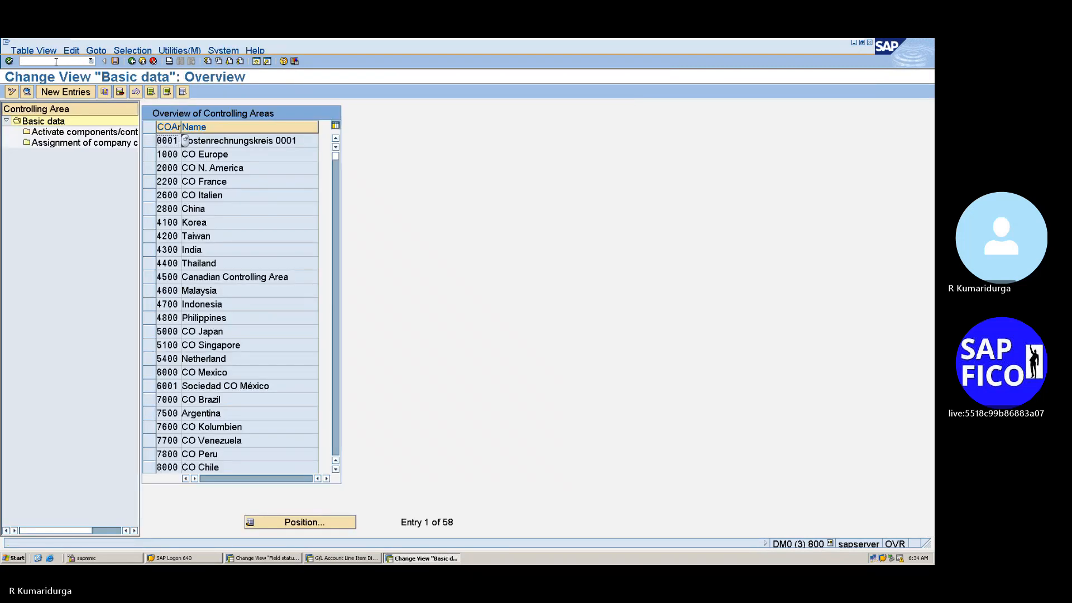
scroll(268, 331, down, 1)
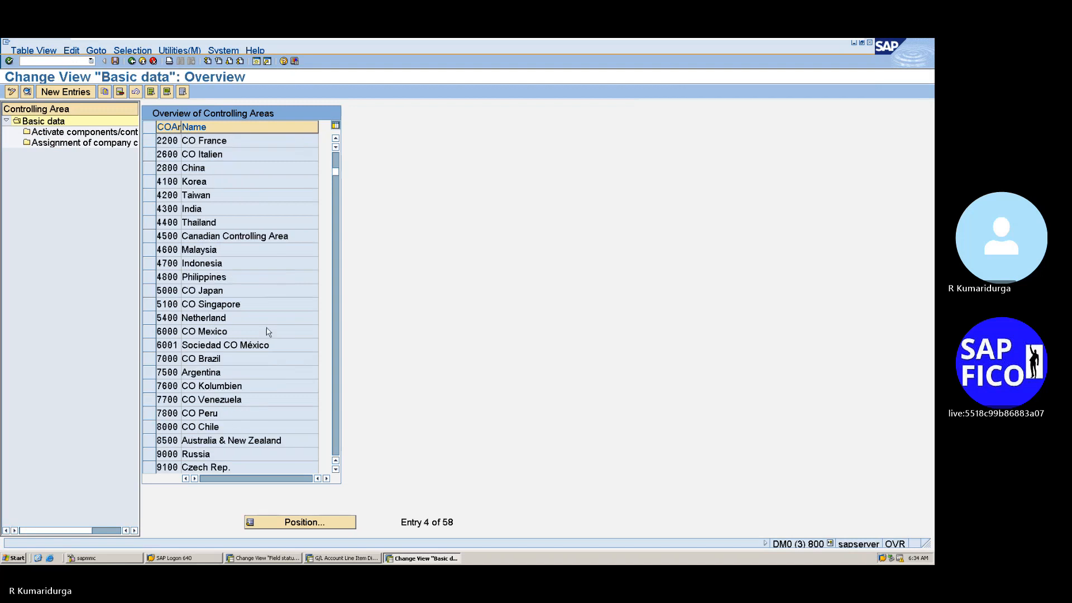
scroll(268, 332, down, 6)
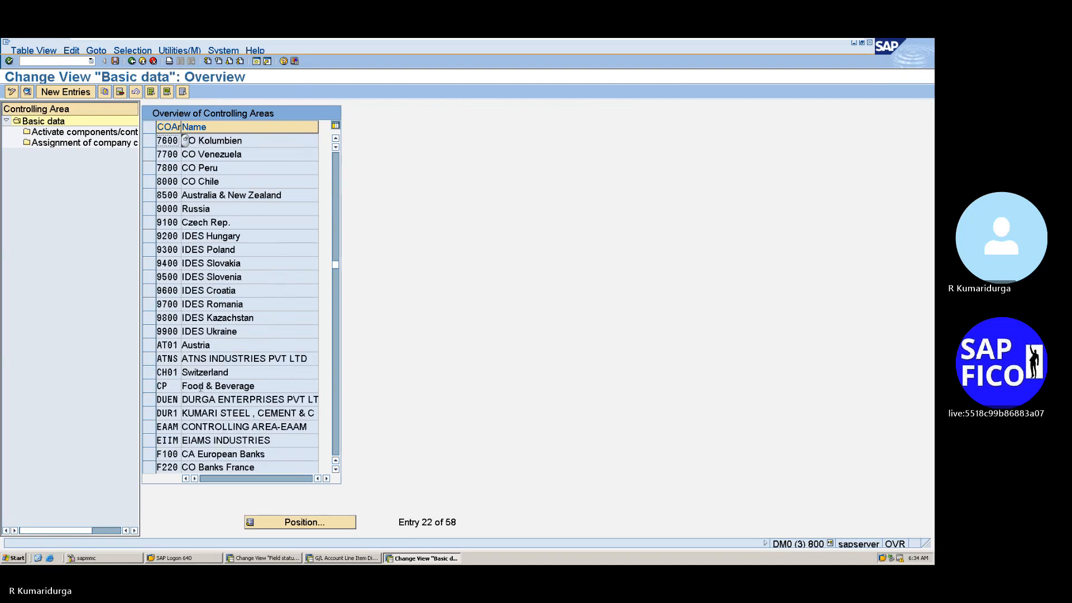
click(149, 415)
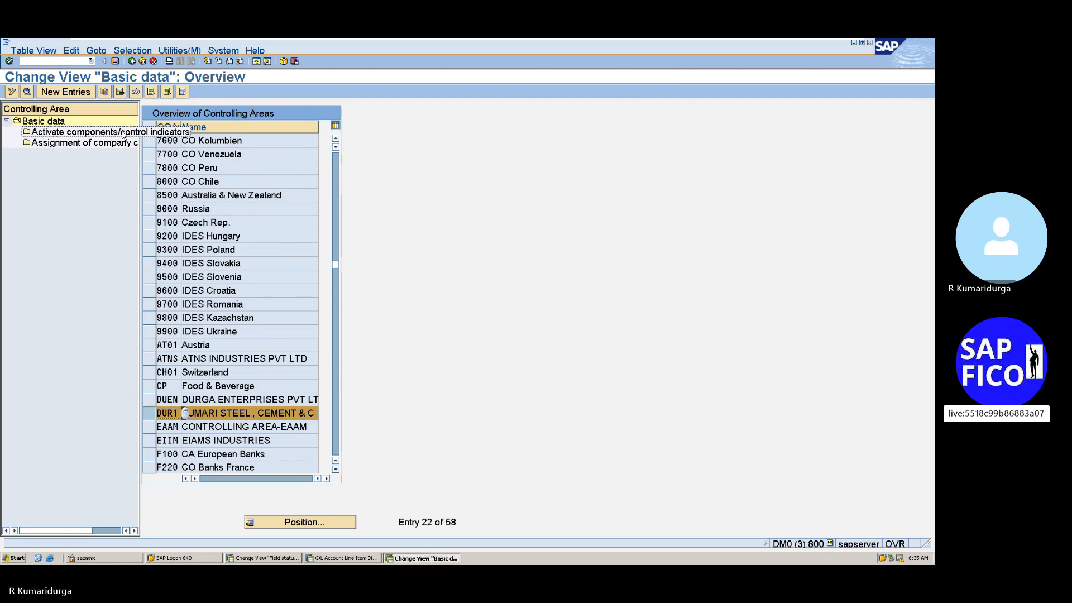
- Create a new controlling area entry with ID DUR1 and the name "CONTROLLING AREA FOR DUR1"
click(65, 92)
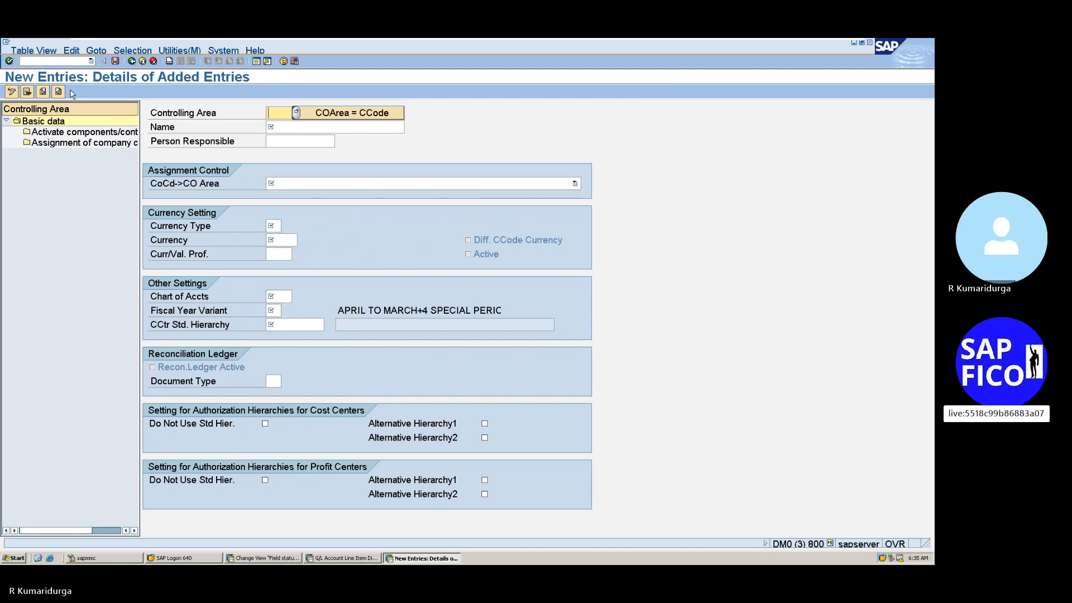
text(DUR1)
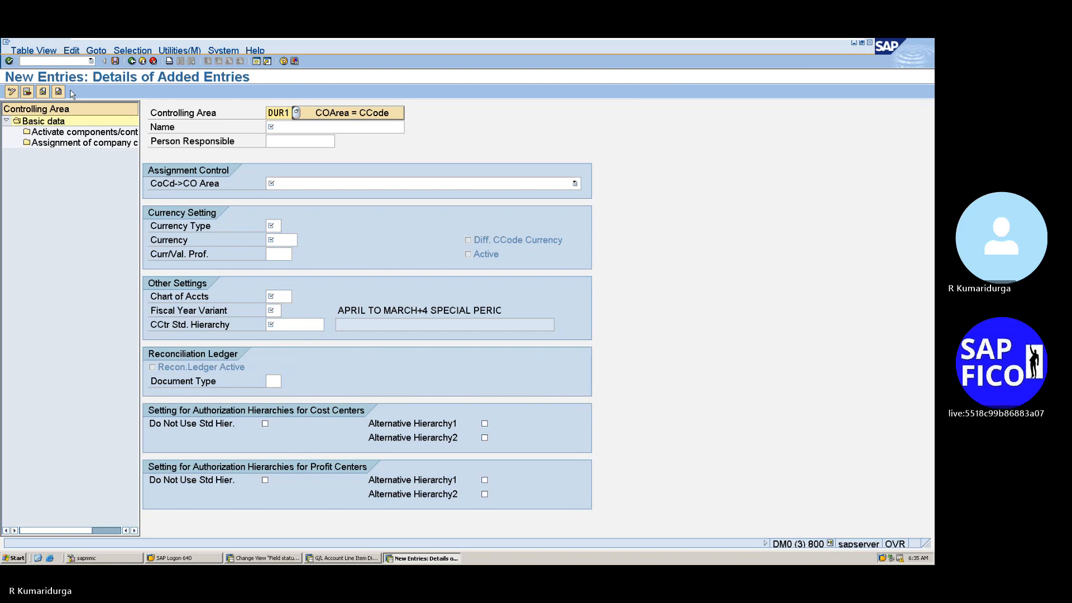
click(281, 124)
text(C)
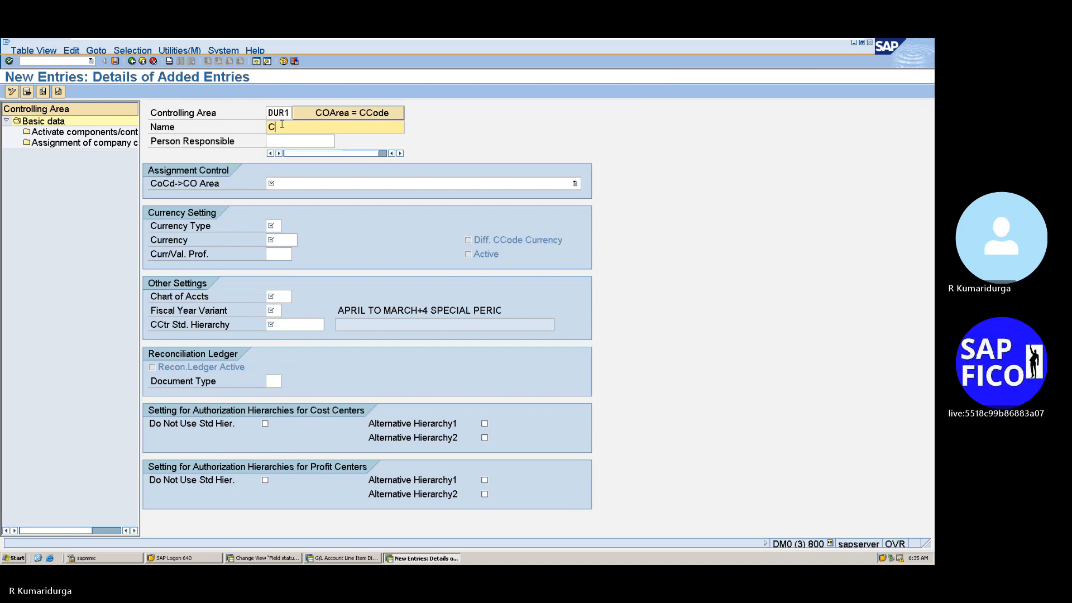
text(ON)
key(Down)
key(Return)
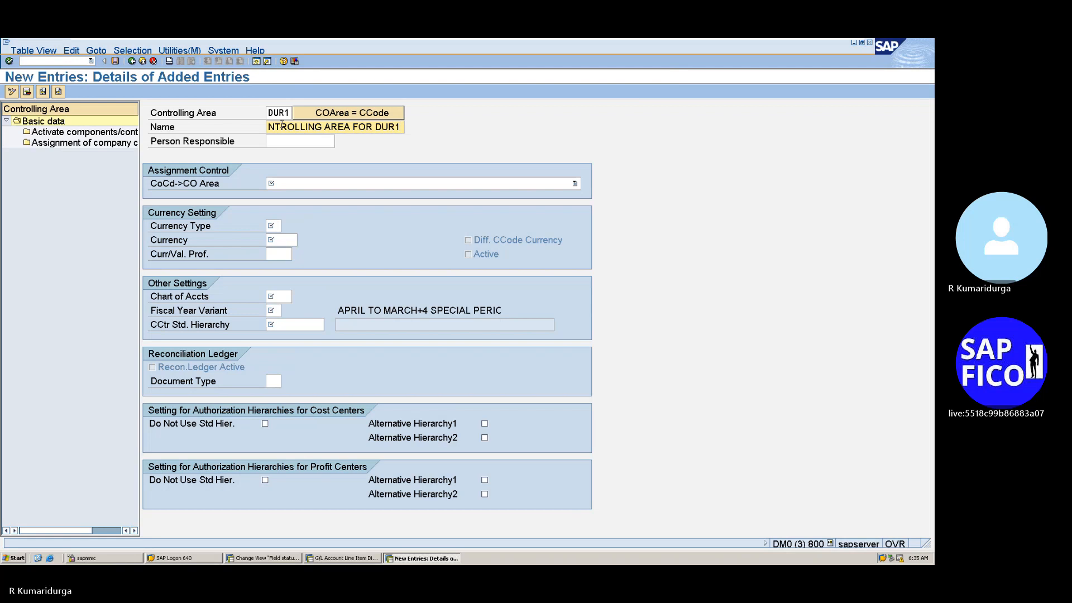
- Assign the controlling area as "Controlling area same as company code" and set currency type 10 with currency INR
click(281, 185)
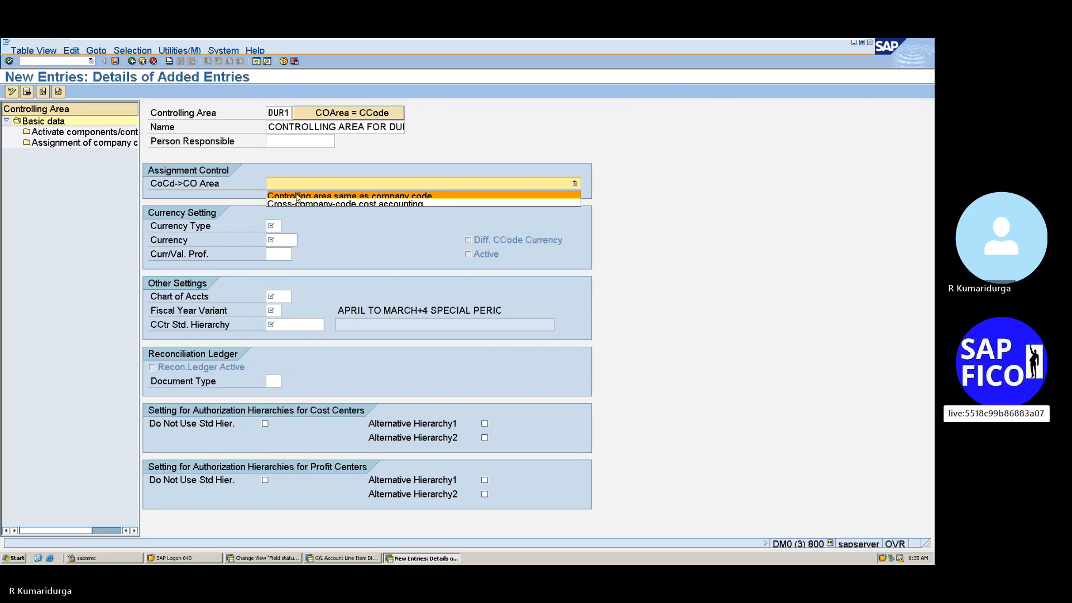
click(297, 196)
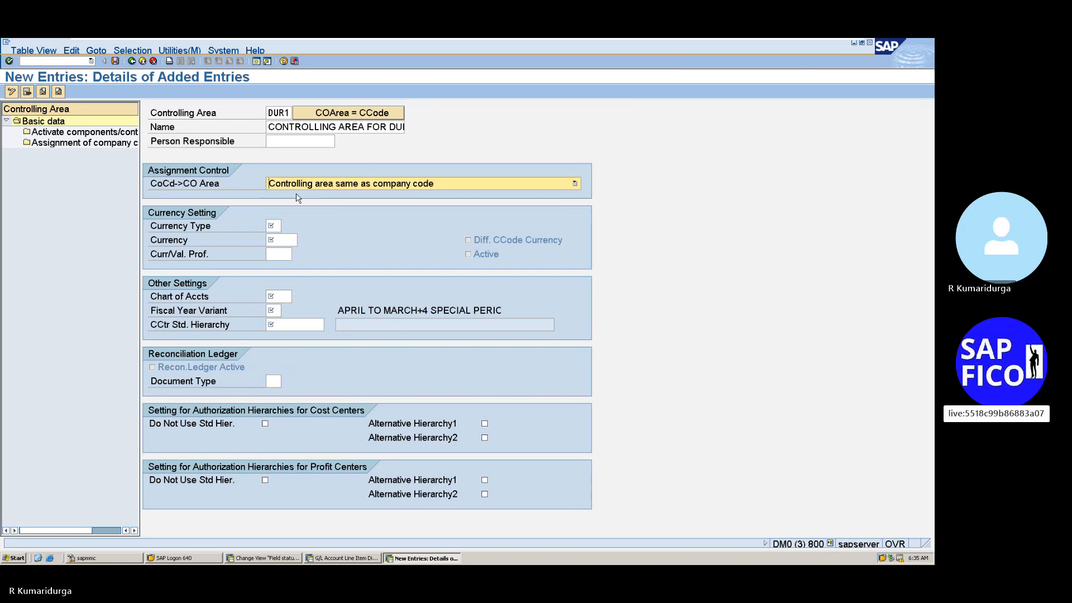
click(277, 226)
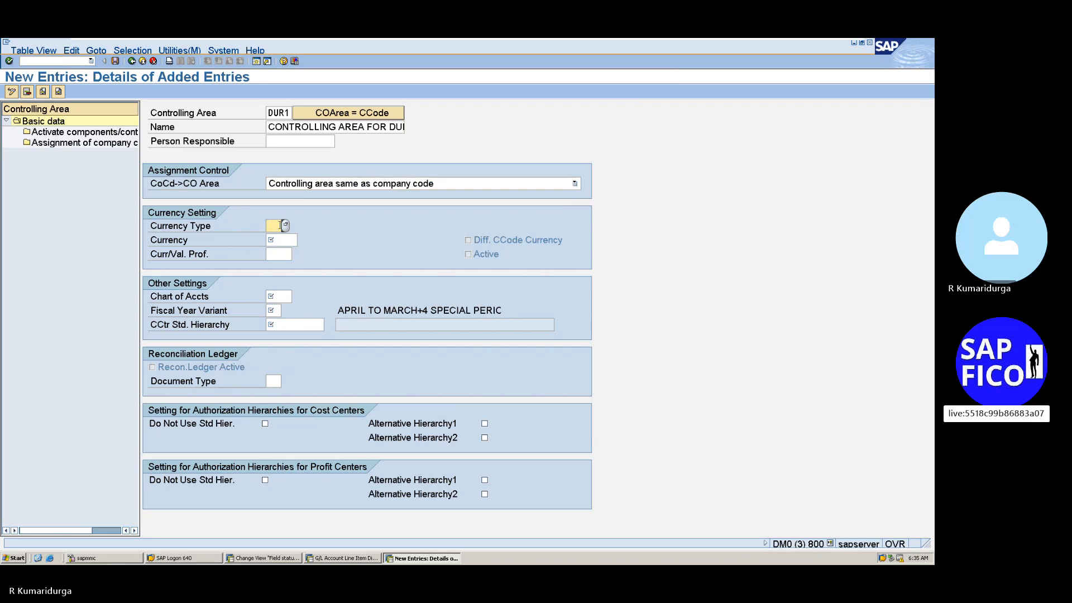
click(285, 225)
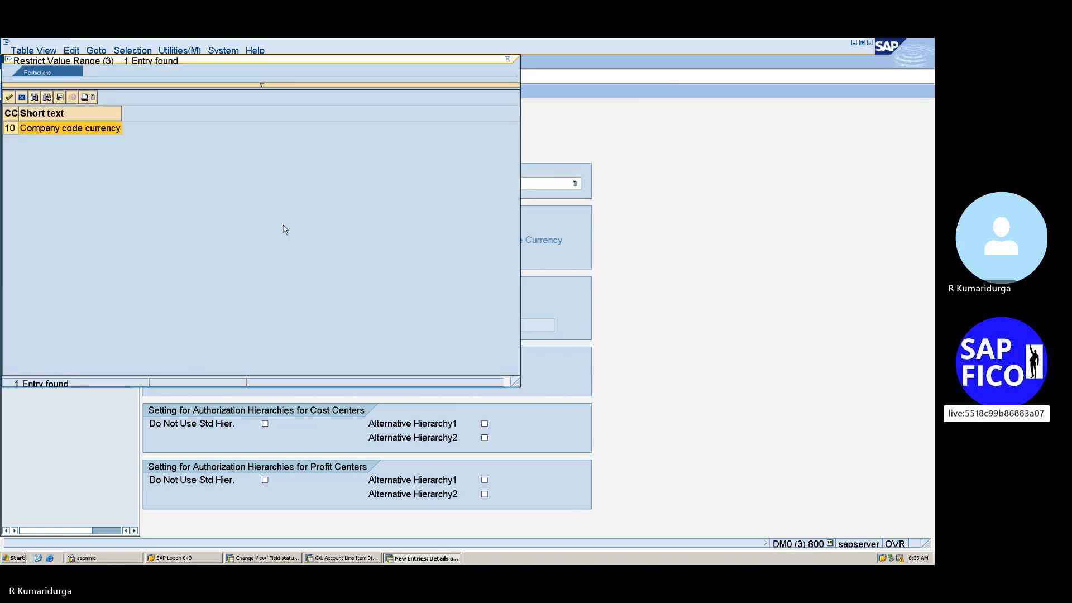
double_click(108, 132)
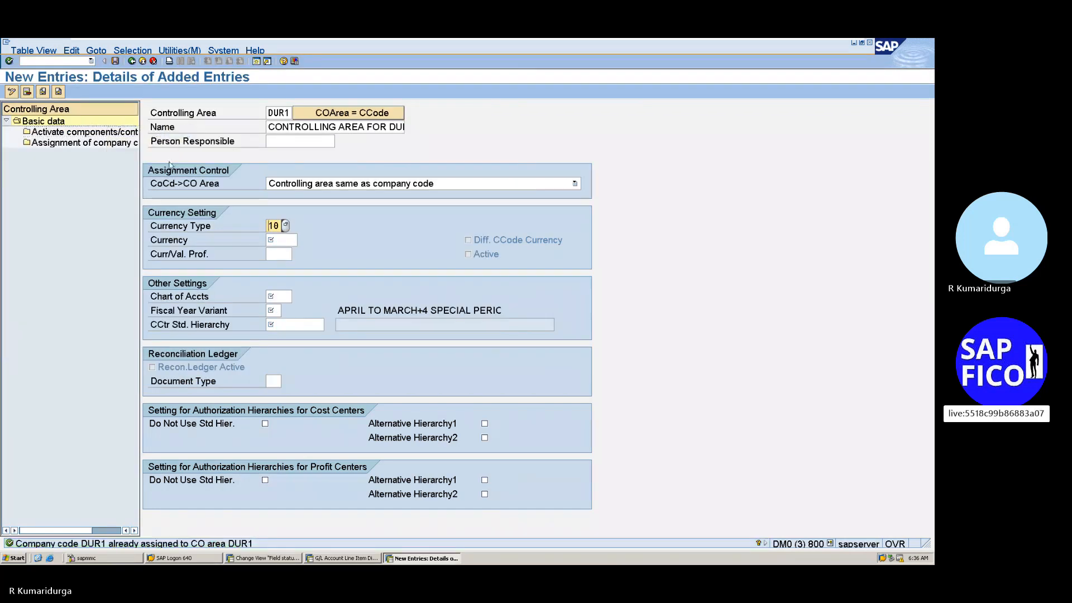
click(292, 240)
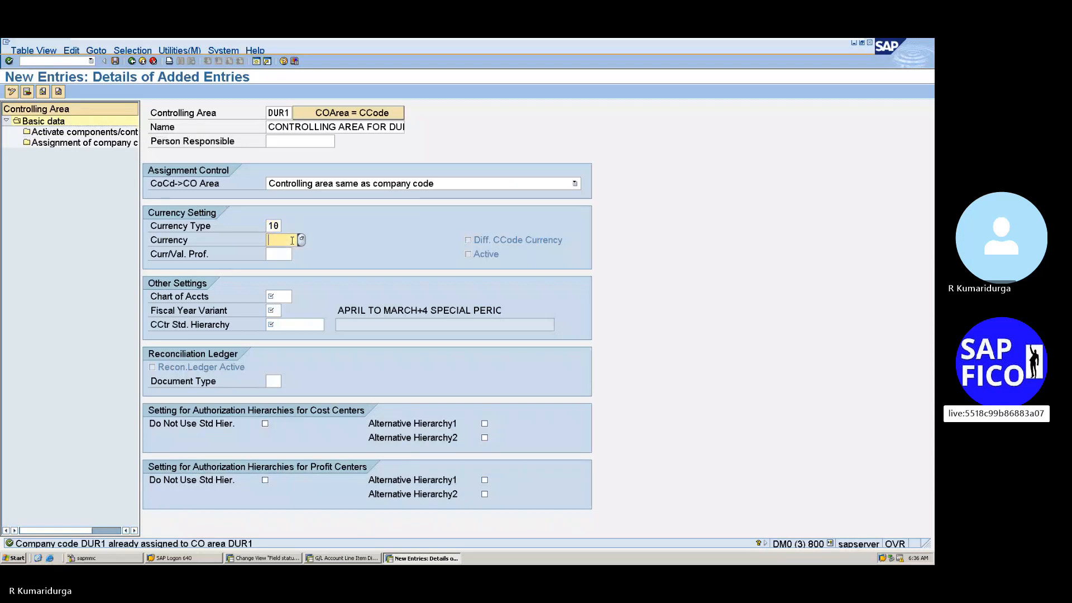
text(INR)
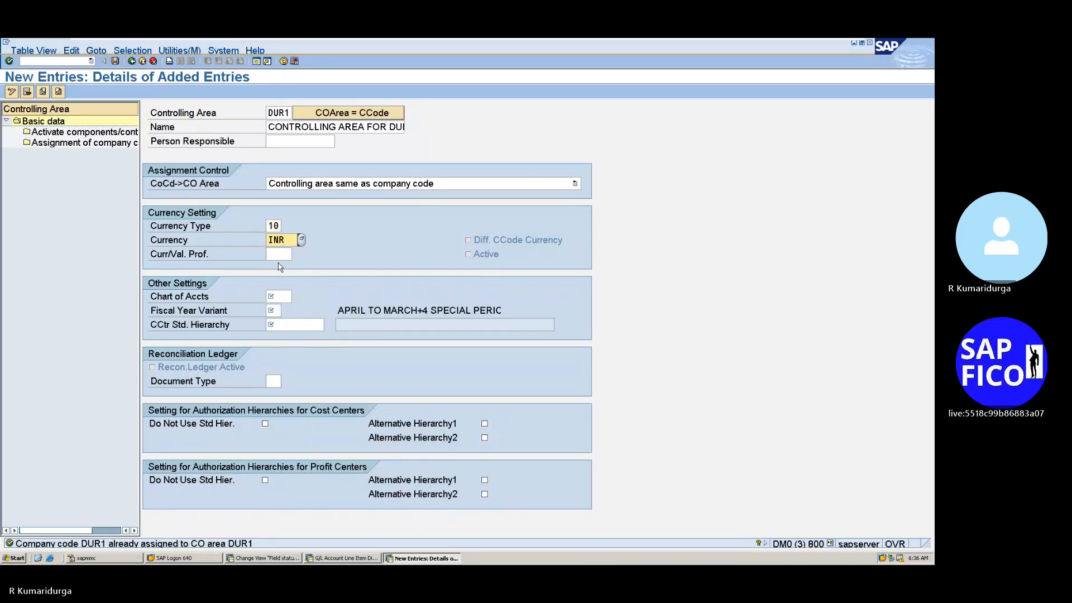
click(283, 254)
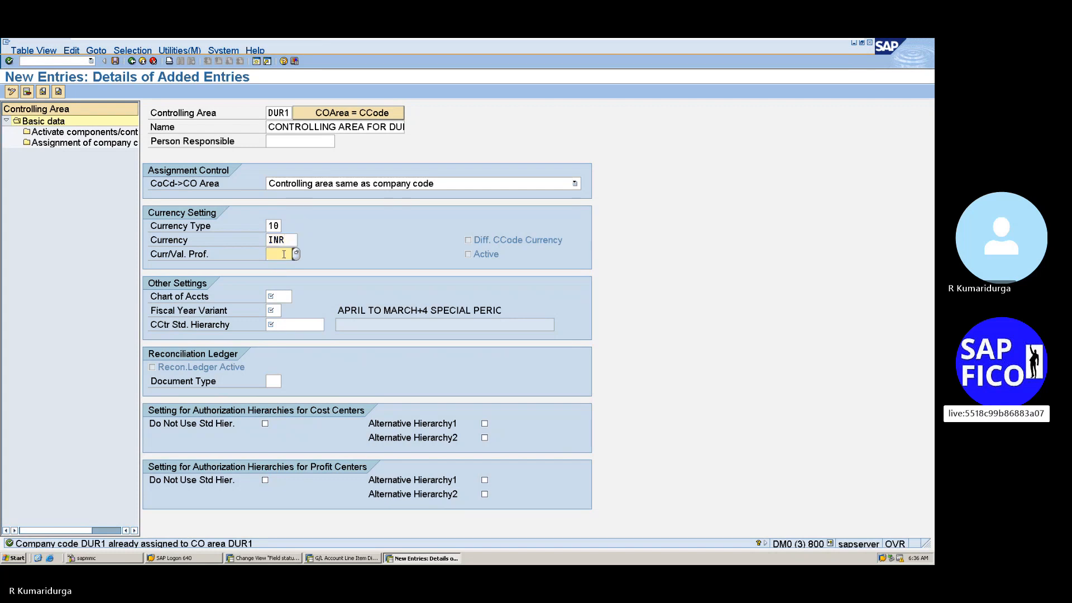
- Set the controlling area's chart of accounts to DUCH
click(284, 293)
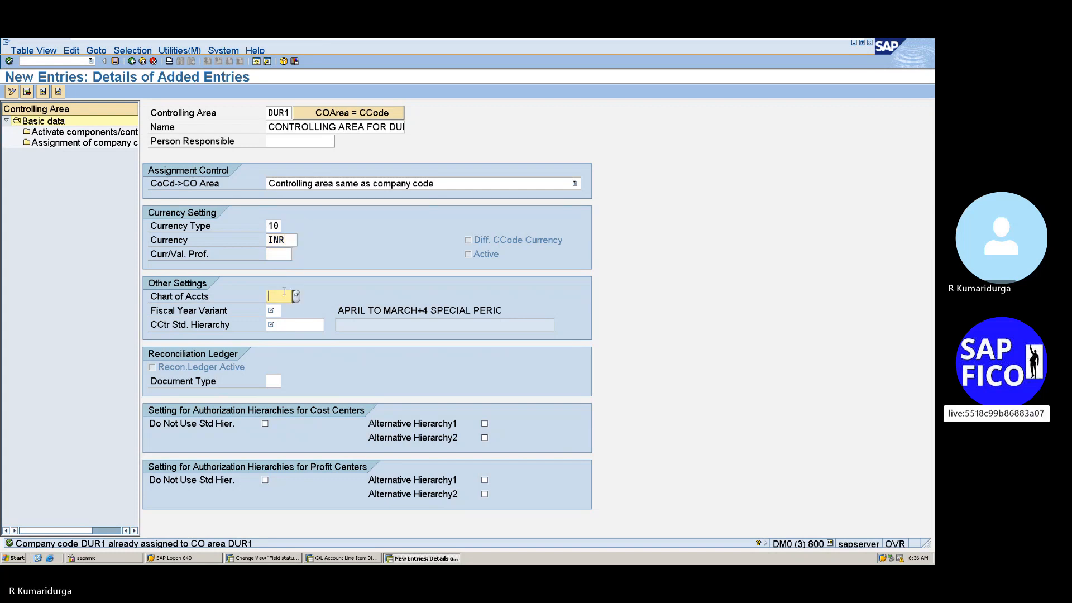
text(D)
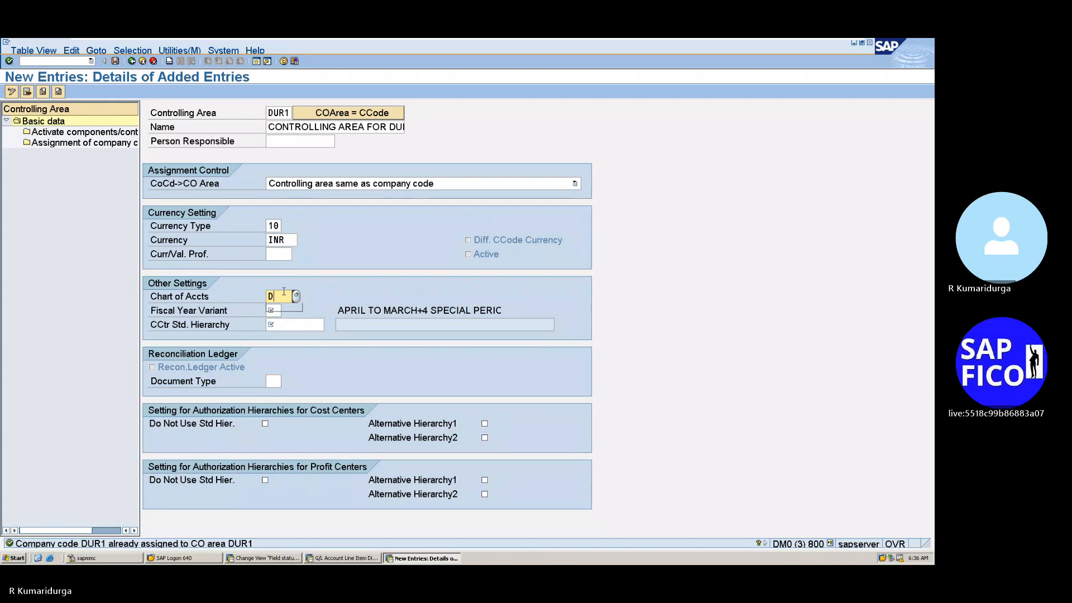
text(UCH)
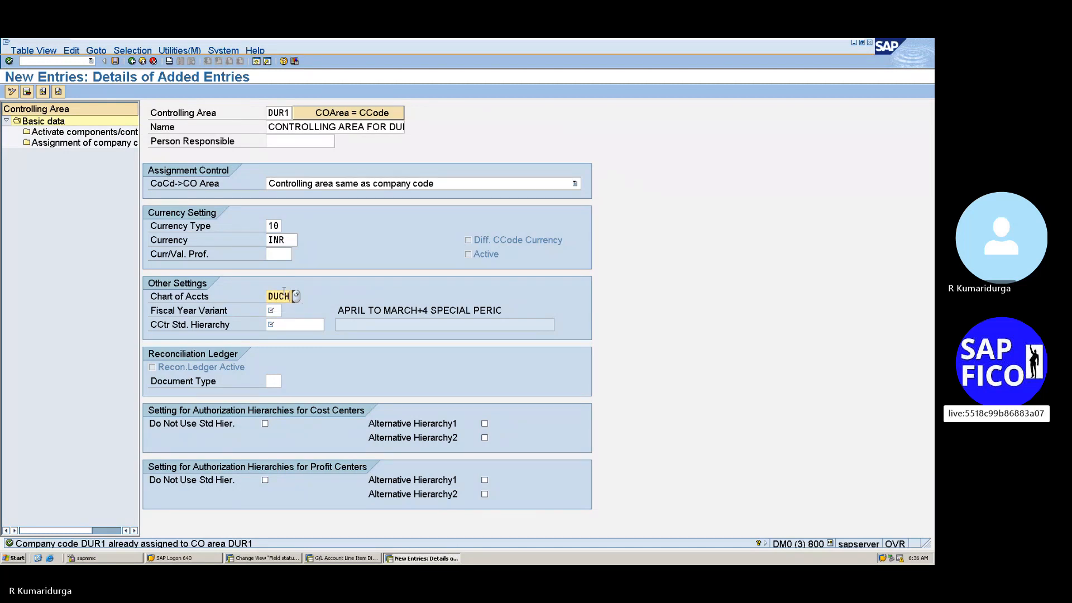
key(Return)
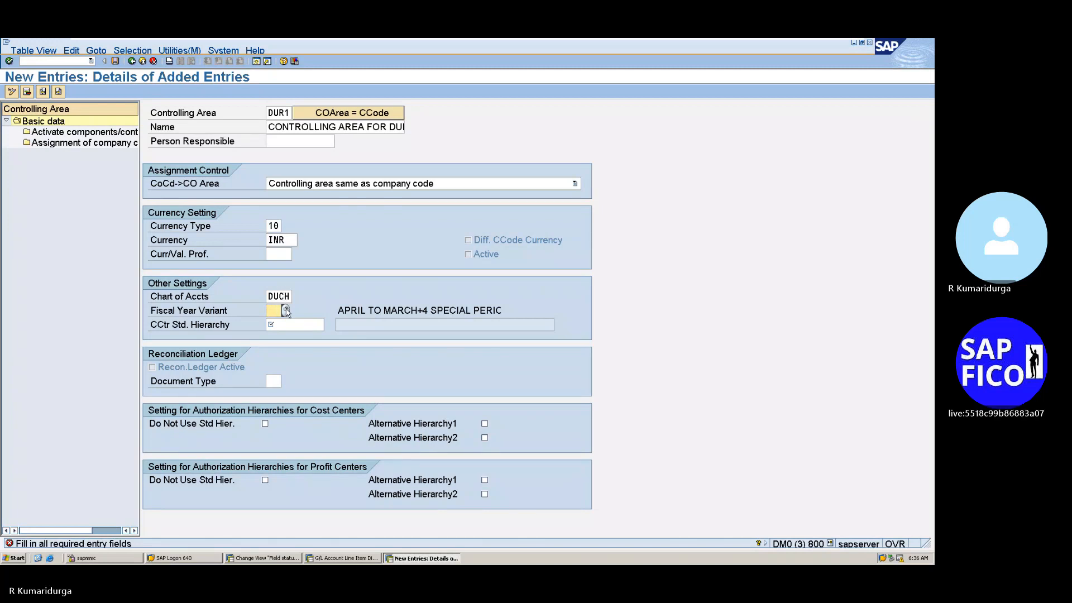
- Look through the available fiscal year variants for the one belonging to DUR1, then close the list without choosing
click(285, 311)
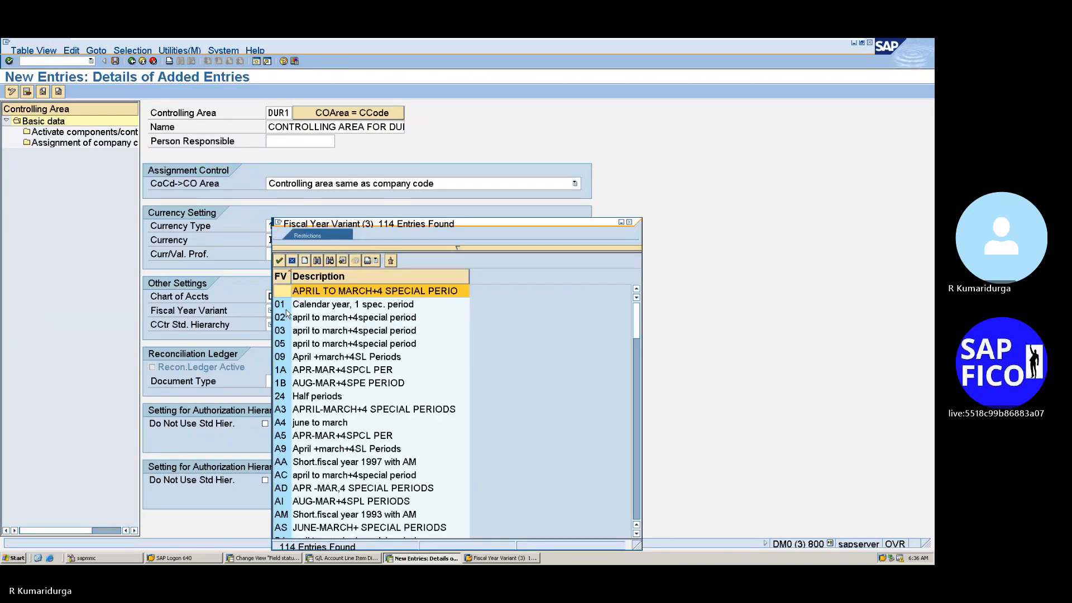
scroll(287, 313, down, 10)
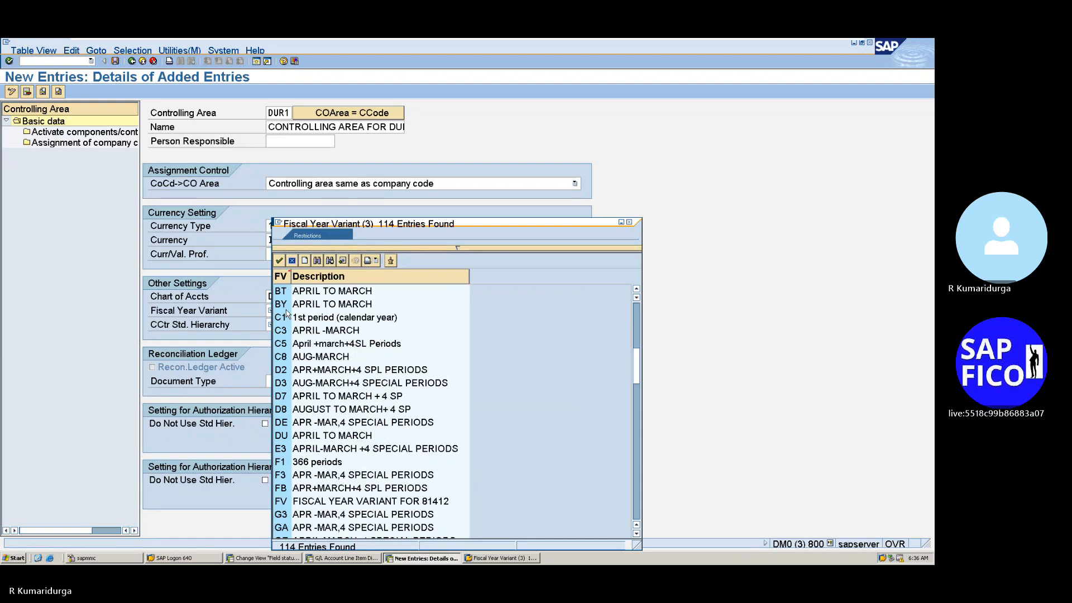
scroll(287, 314, down, 8)
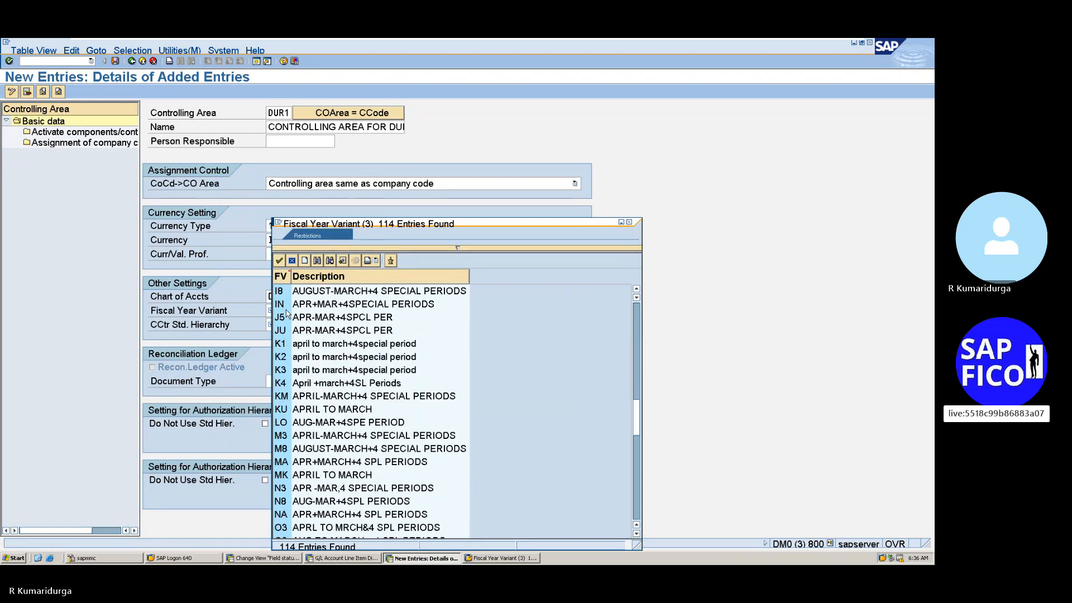
scroll(286, 314, down, 6)
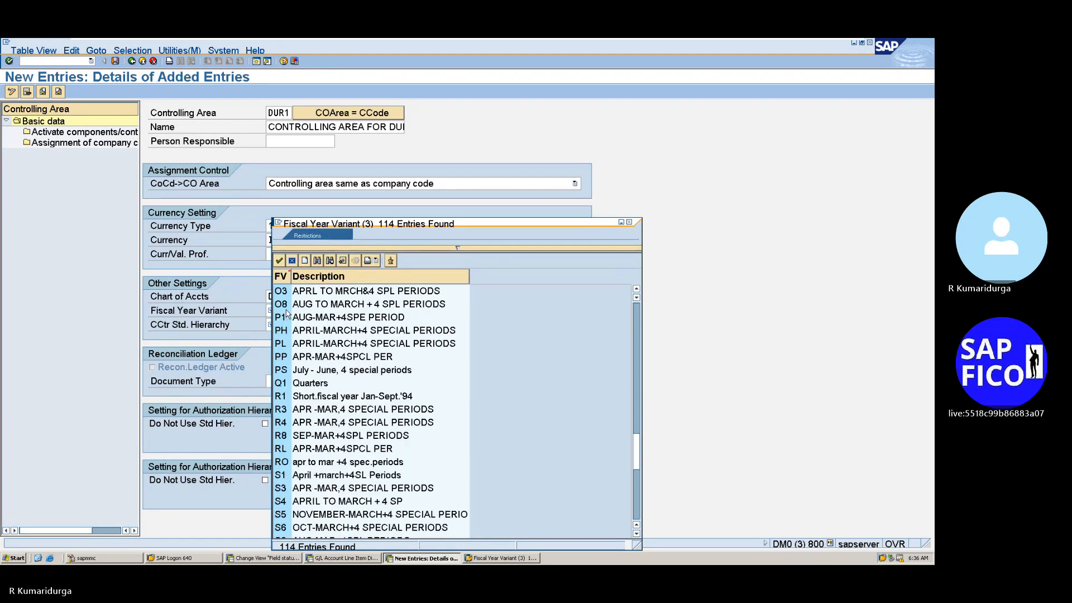
scroll(287, 314, up, 15)
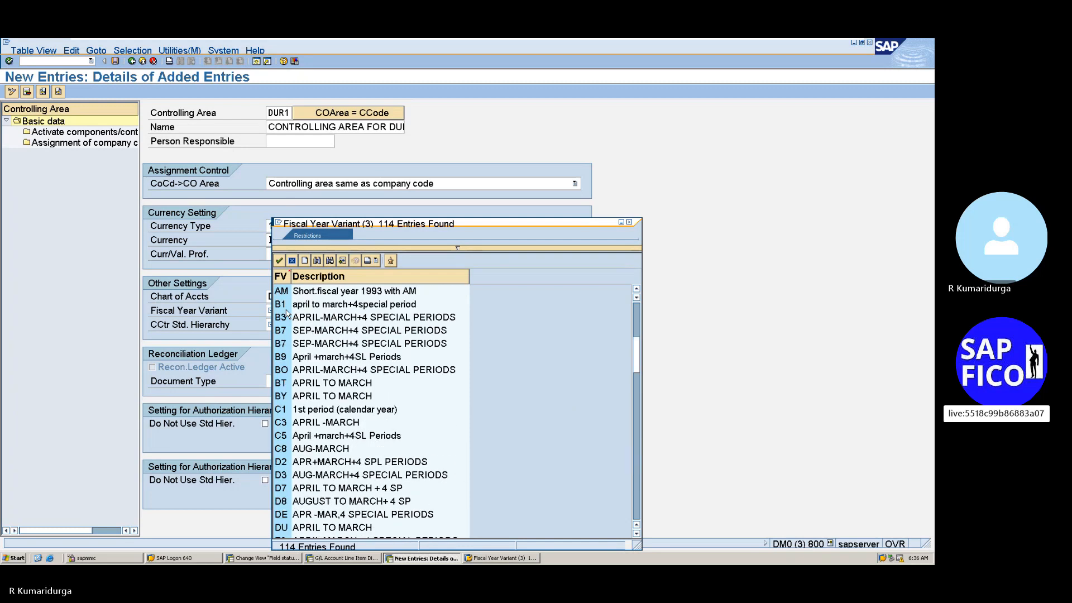
scroll(286, 314, down, 3)
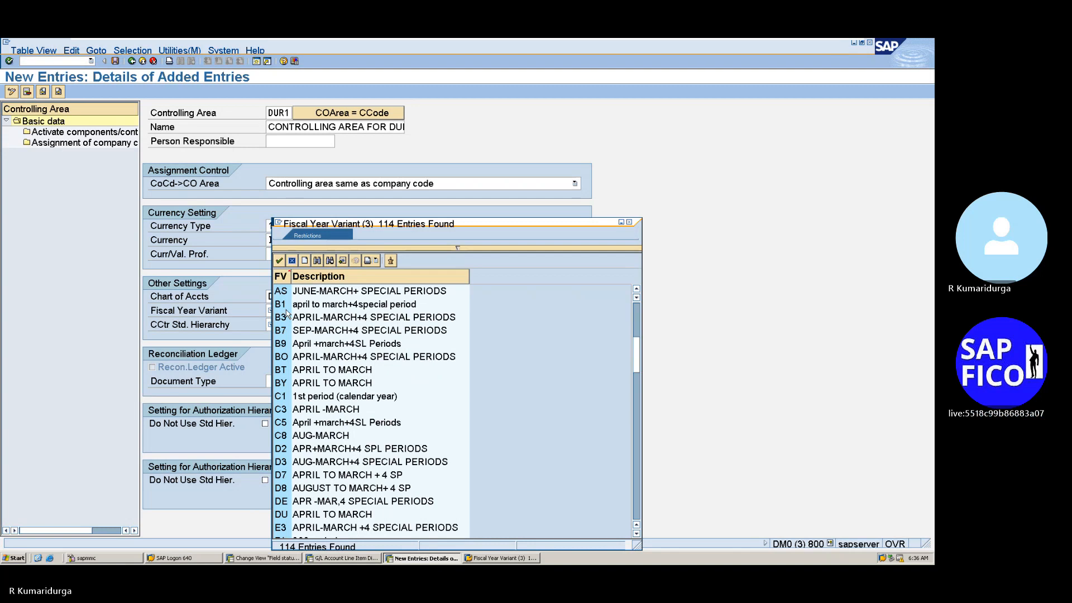
scroll(286, 314, down, 1)
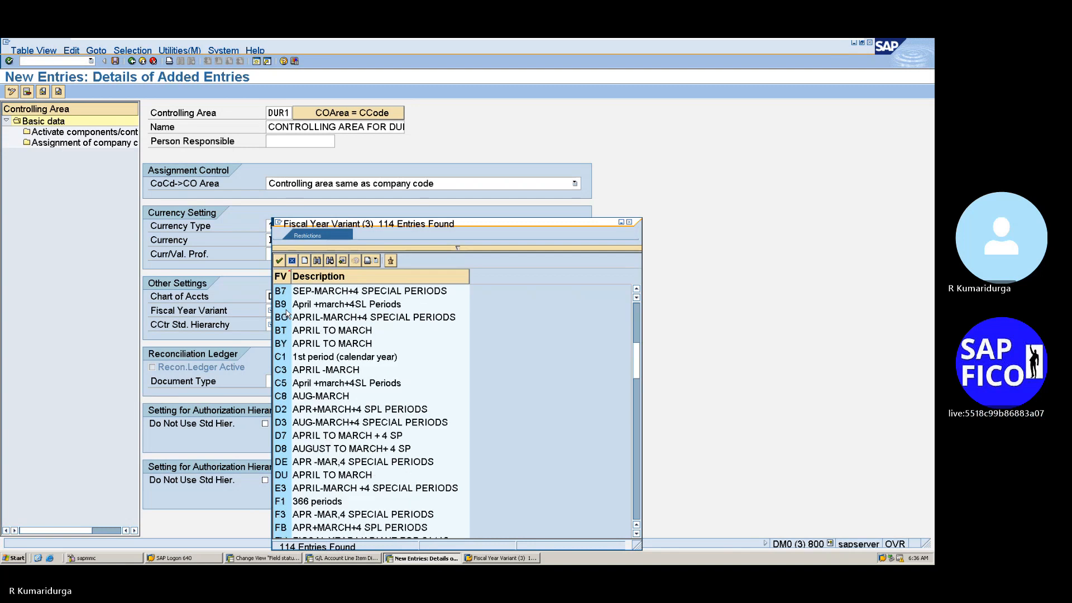
scroll(287, 314, down, 2)
scroll(287, 314, down, 3)
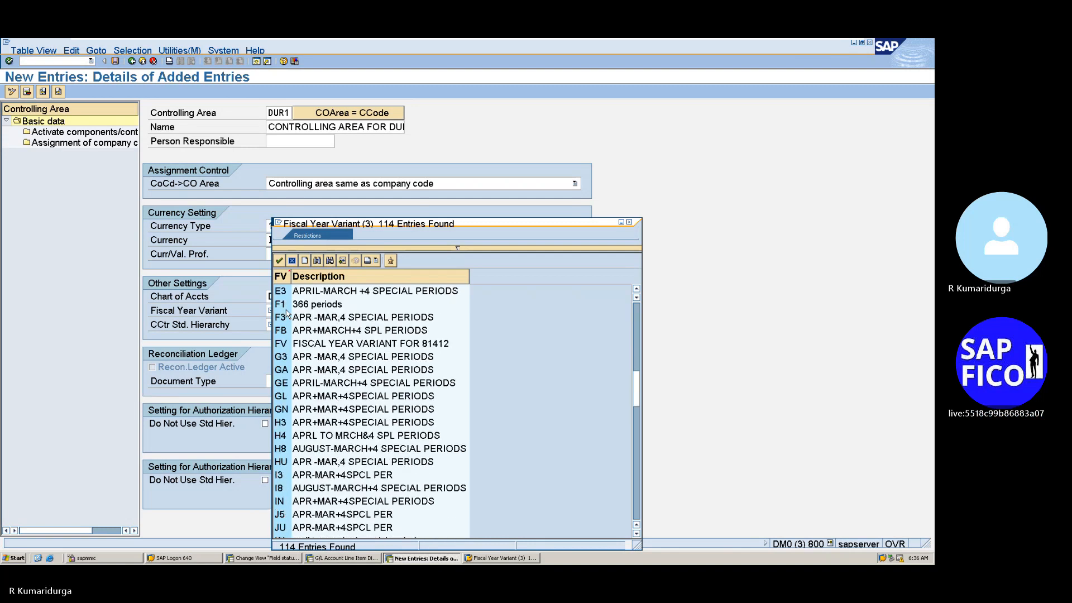
click(629, 224)
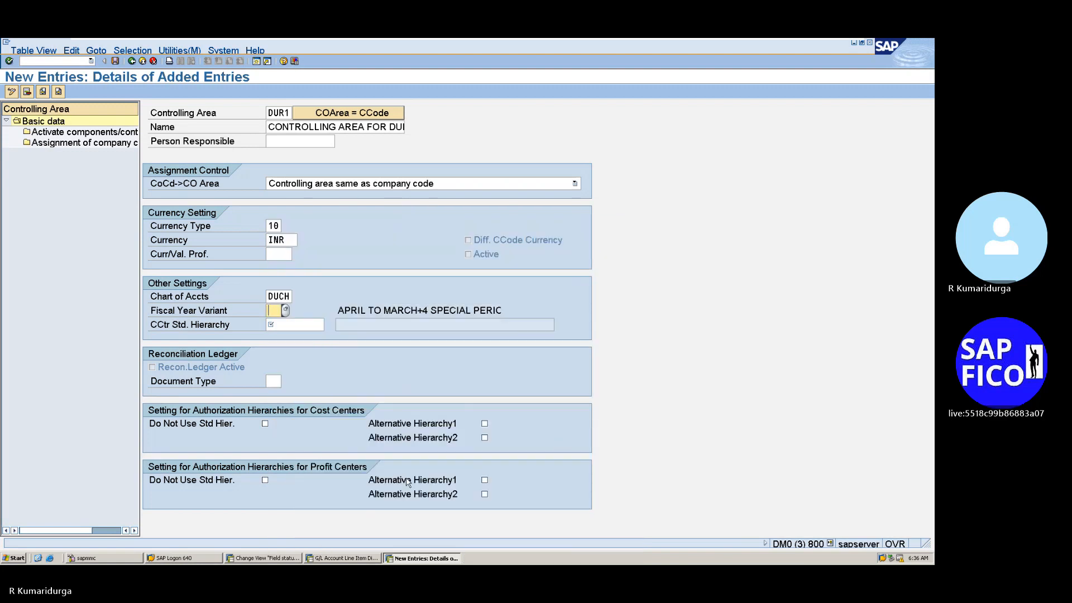
- Switch to the G/L Account Line Item Display session and run transaction OBY6 to display the locked company code global data
click(351, 558)
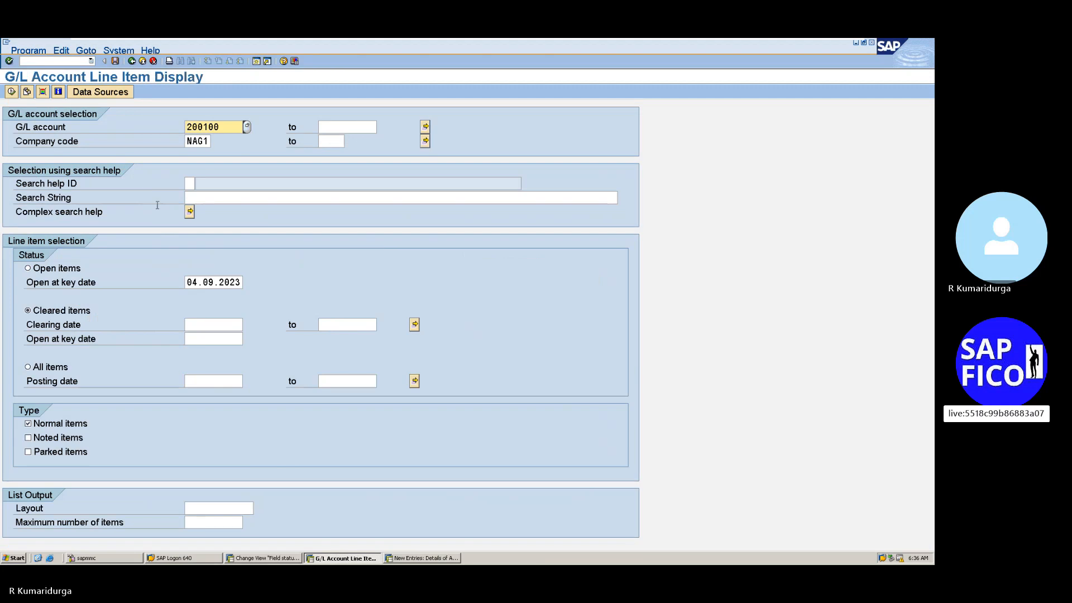
click(42, 61)
text(/)
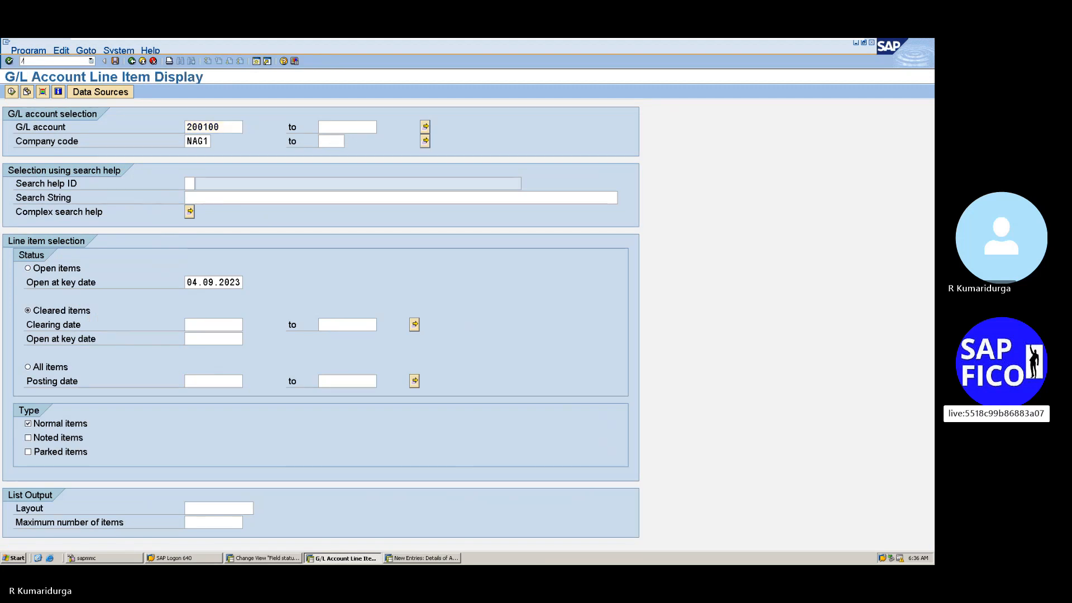
text(NOBY6)
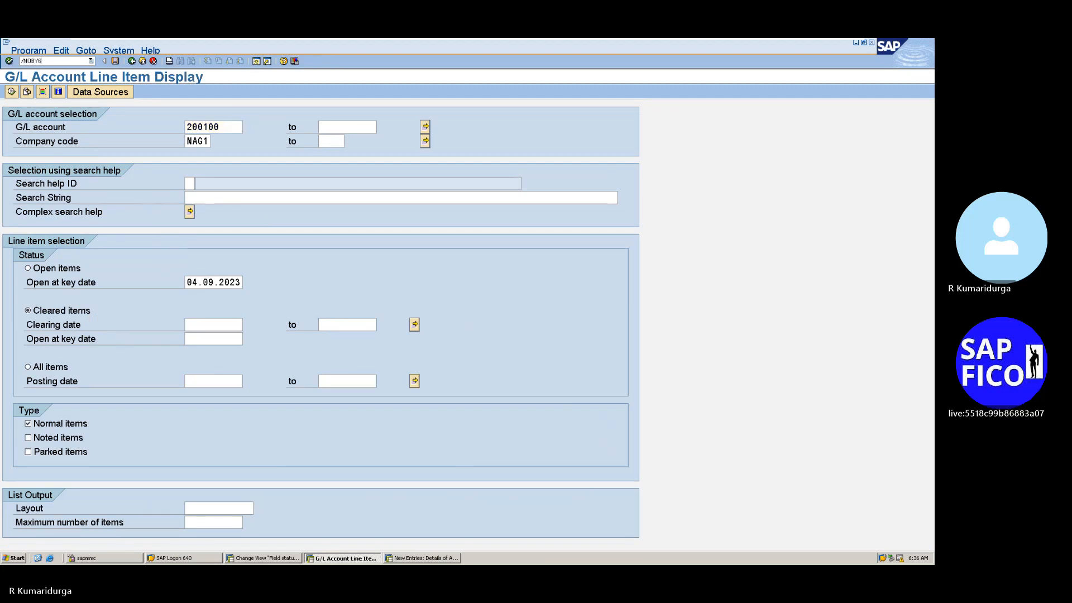
key(Return)
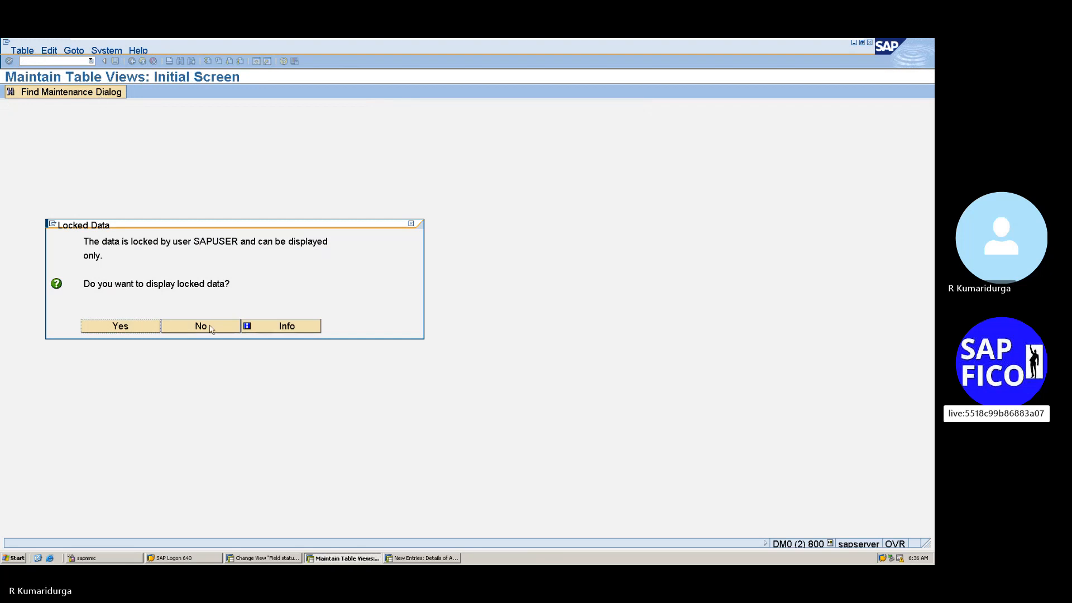
click(137, 325)
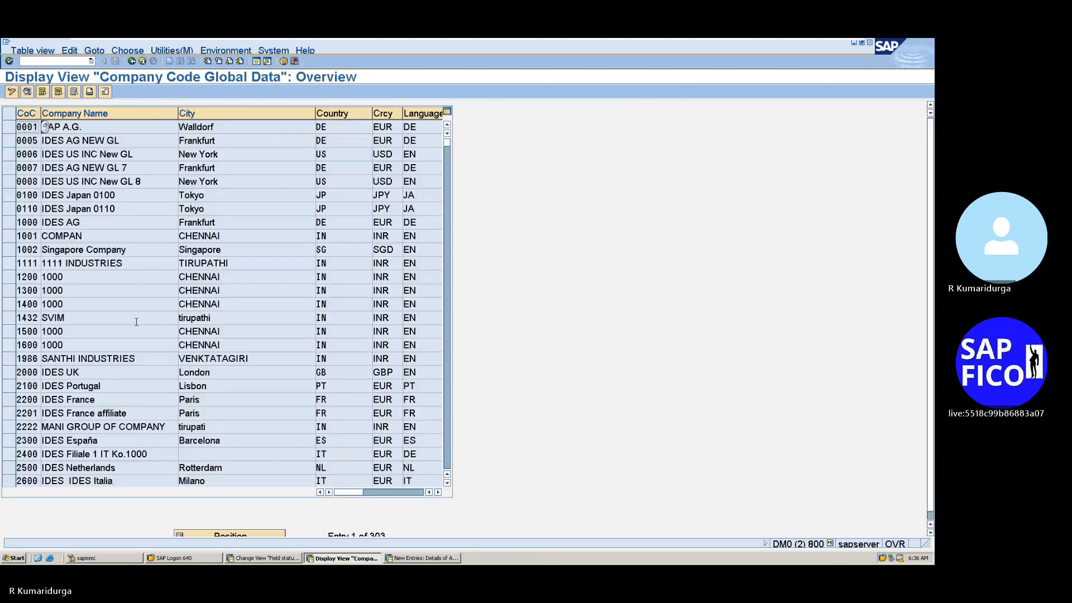
- Find company code DUR1 in the overview and display its details to check the fiscal year variant
click(259, 537)
text(DUR)
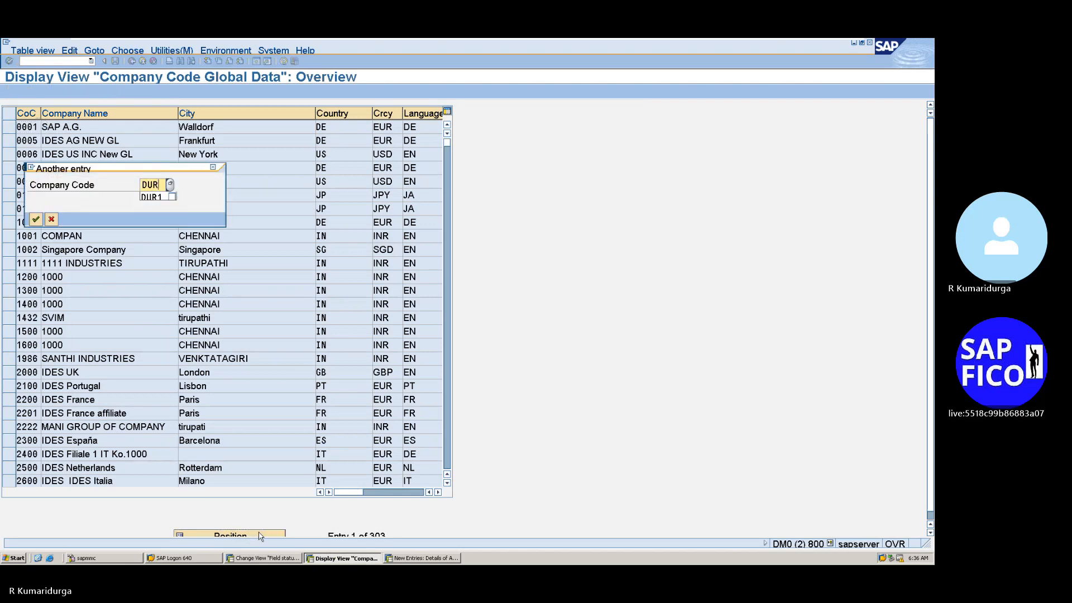
text(1)
key(Return)
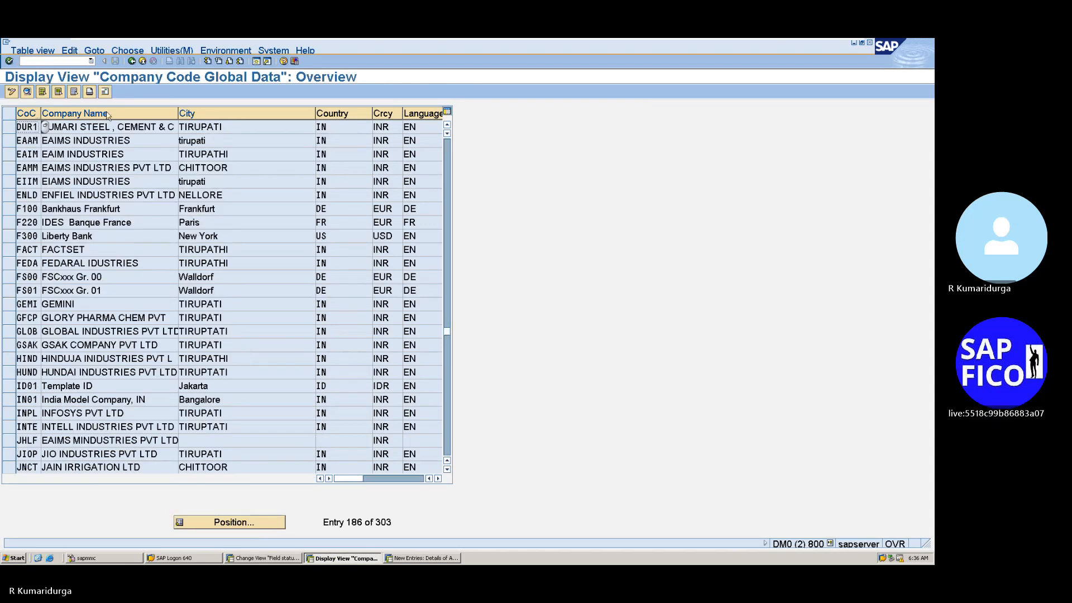
double_click(145, 132)
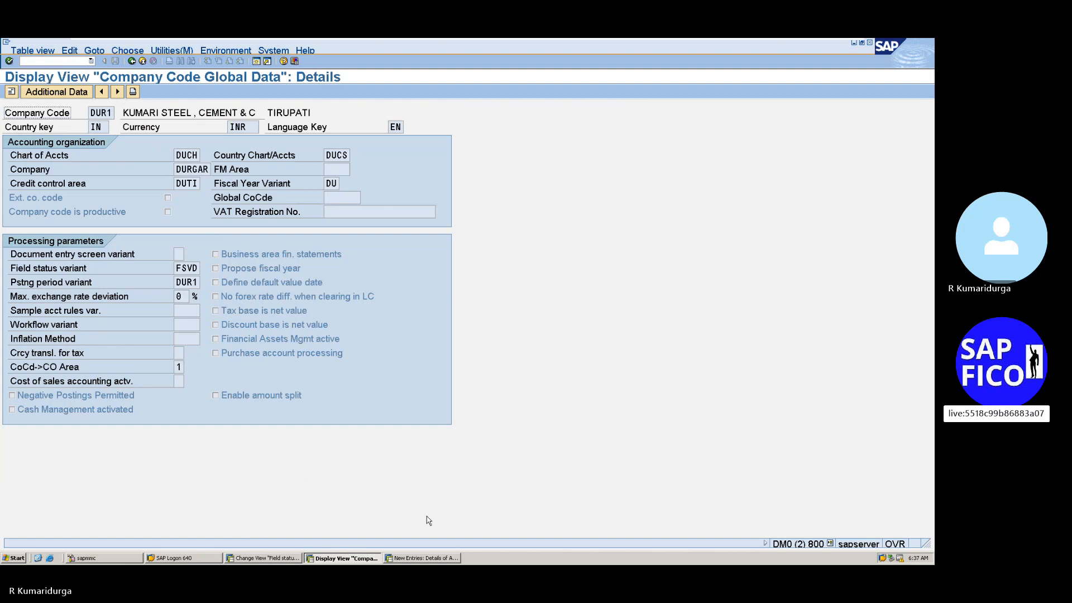
- Return to the new controlling area entry and set its fiscal year variant to DU
click(420, 558)
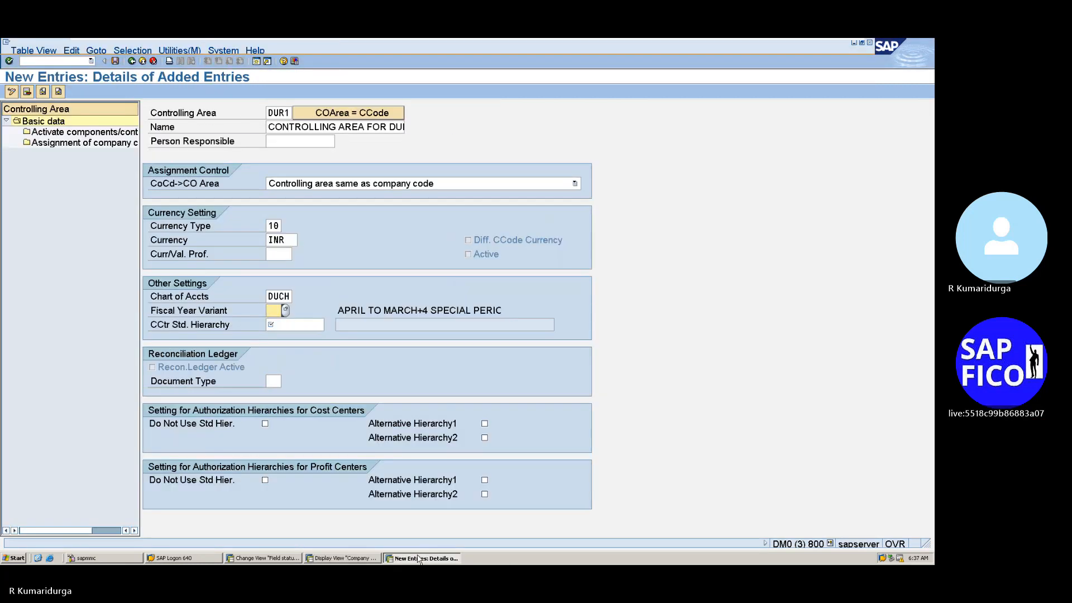
text(DU)
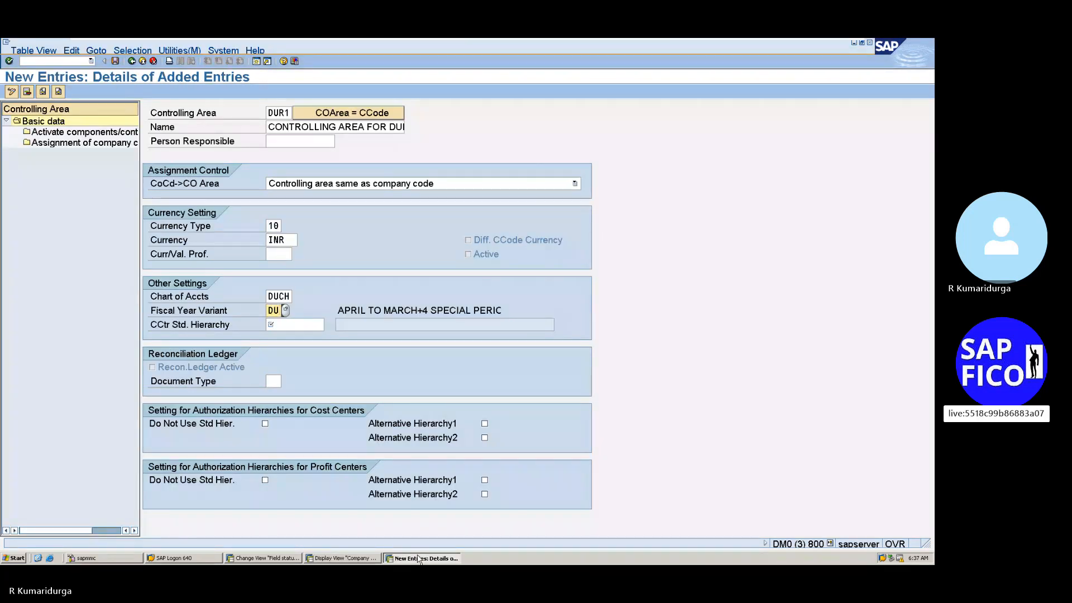
key(Tab)
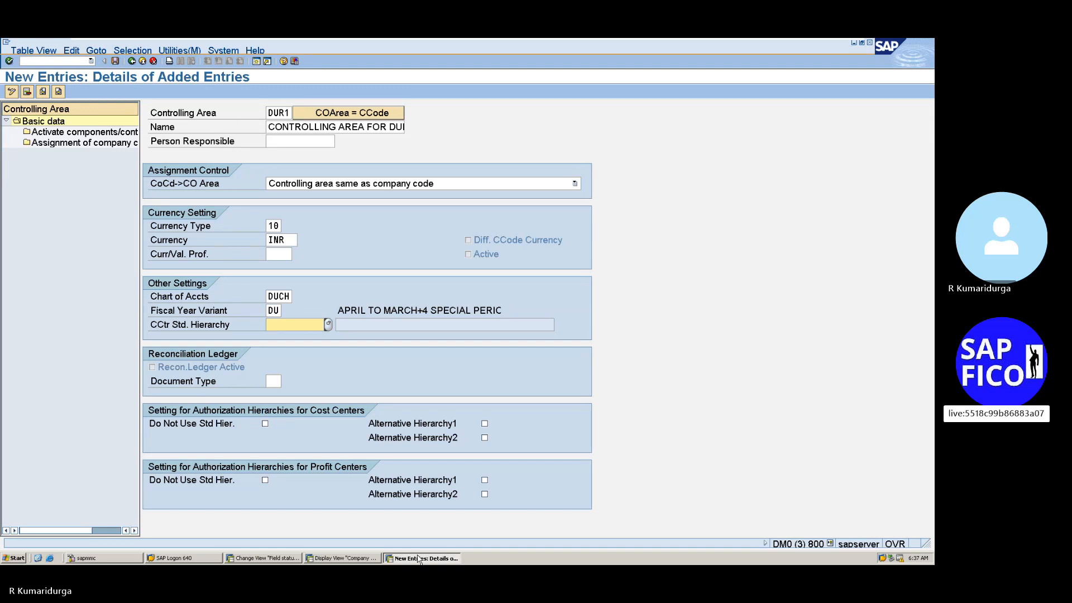
- Enter DUR1CCST as the cost center standard hierarchy of controlling area DUR1
text(C)
key(BackSpace)
text(DU)
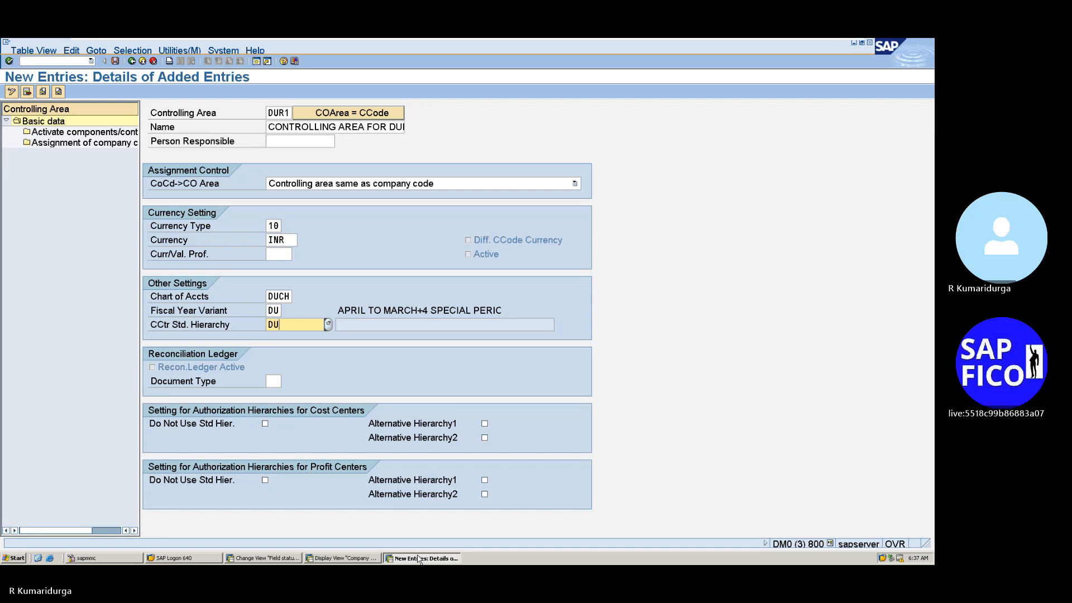
text(R1C)
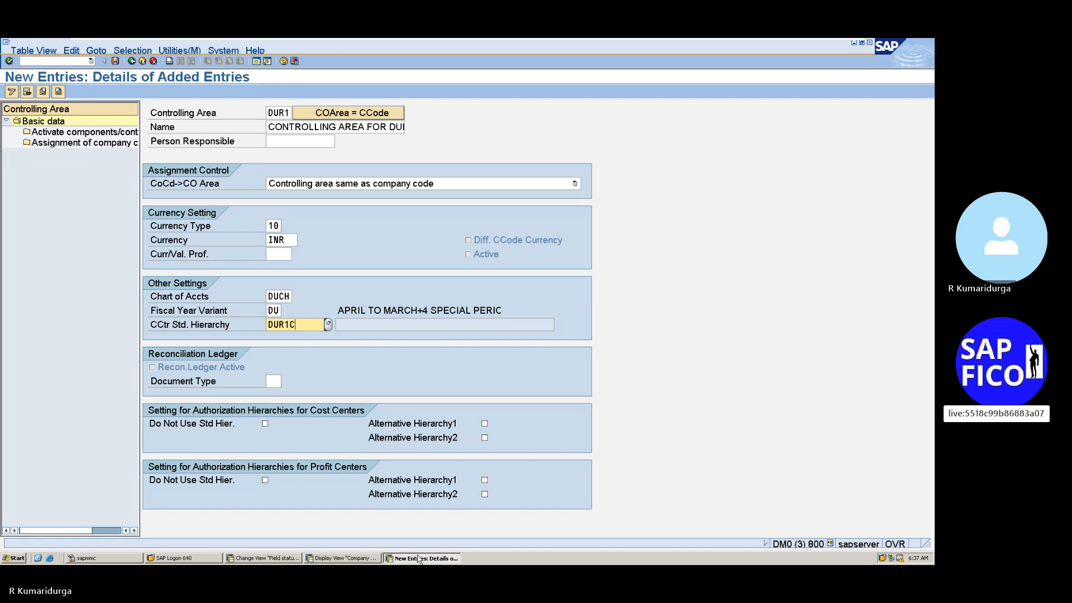
text(CST)
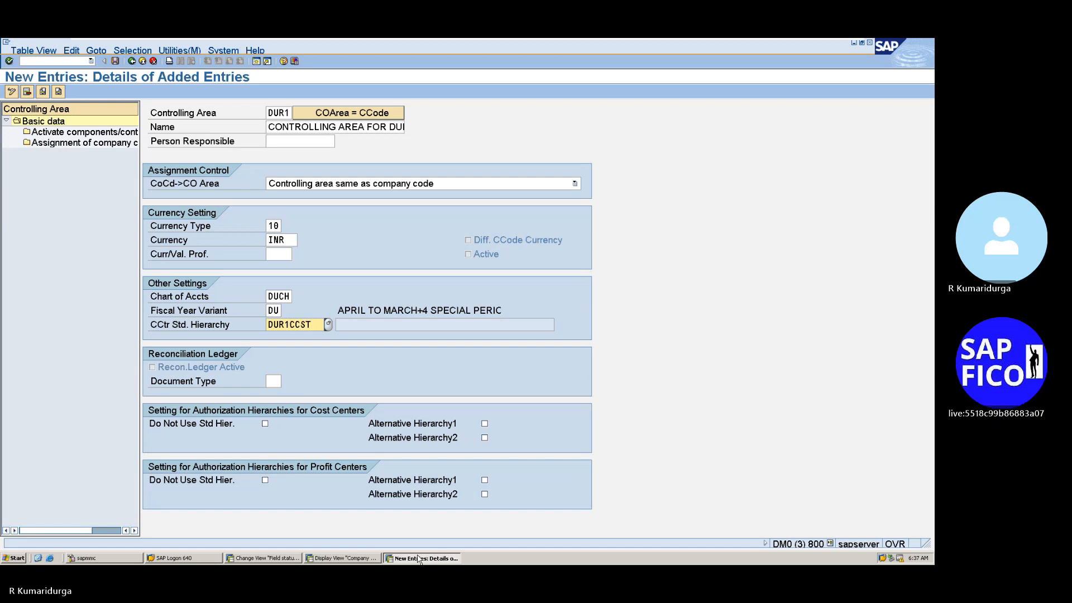
- Set the cost center standard hierarchy to DUR1CCSH and agree to create it as a standard hierarchy
key(BackSpace)
text(H)
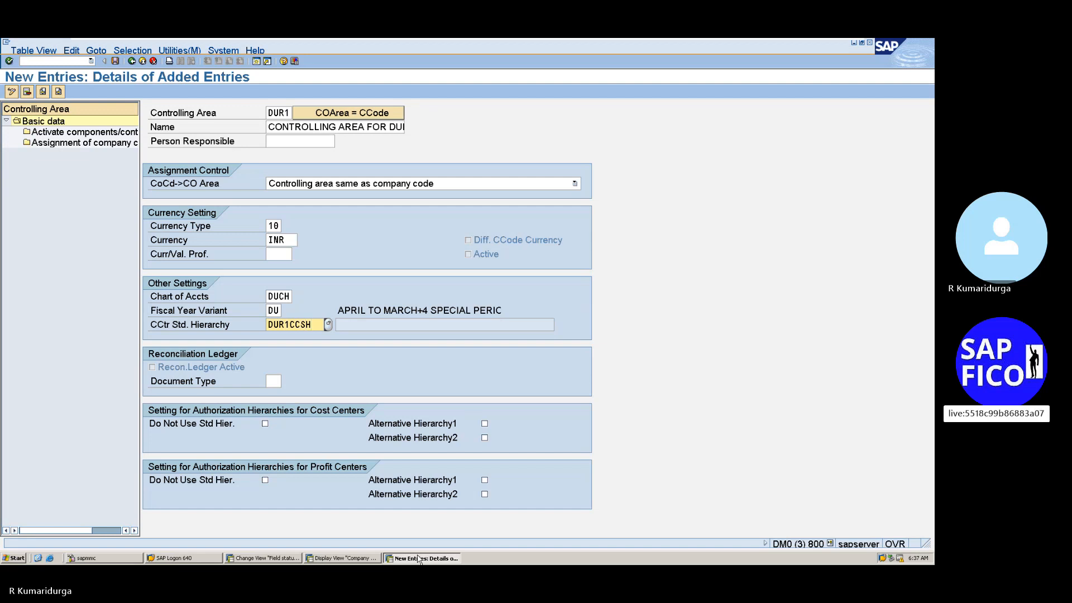
key(BackSpace)
text(T)
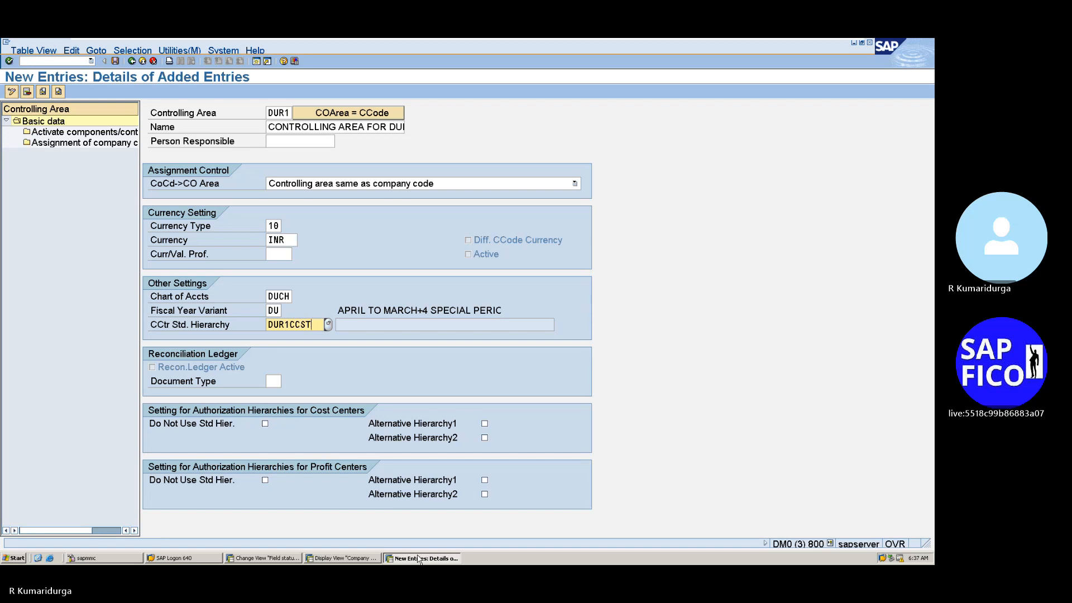
key(BackSpace)
text(H)
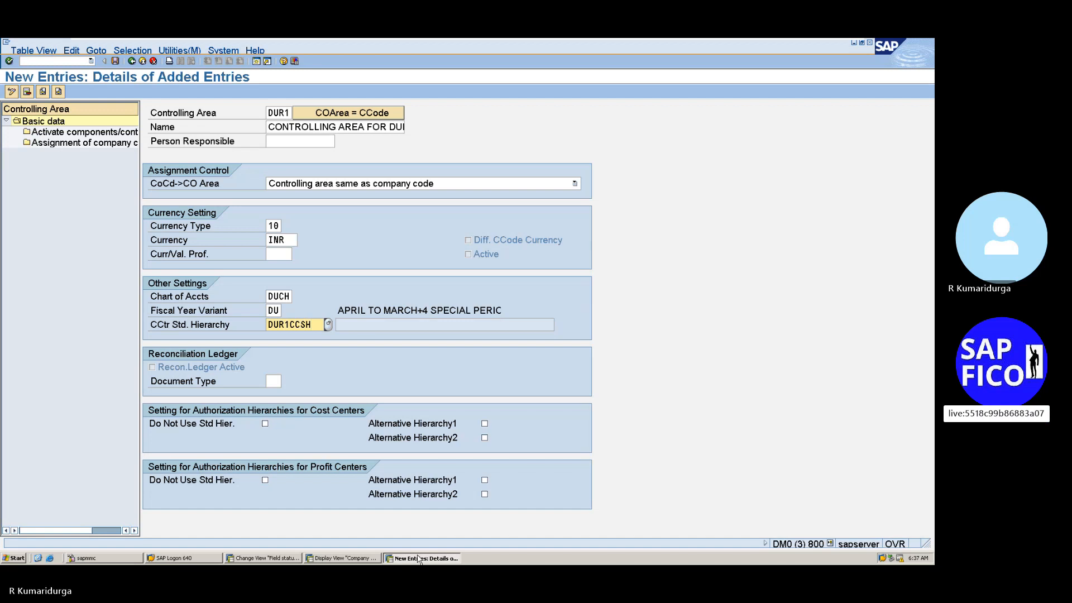
key(Return)
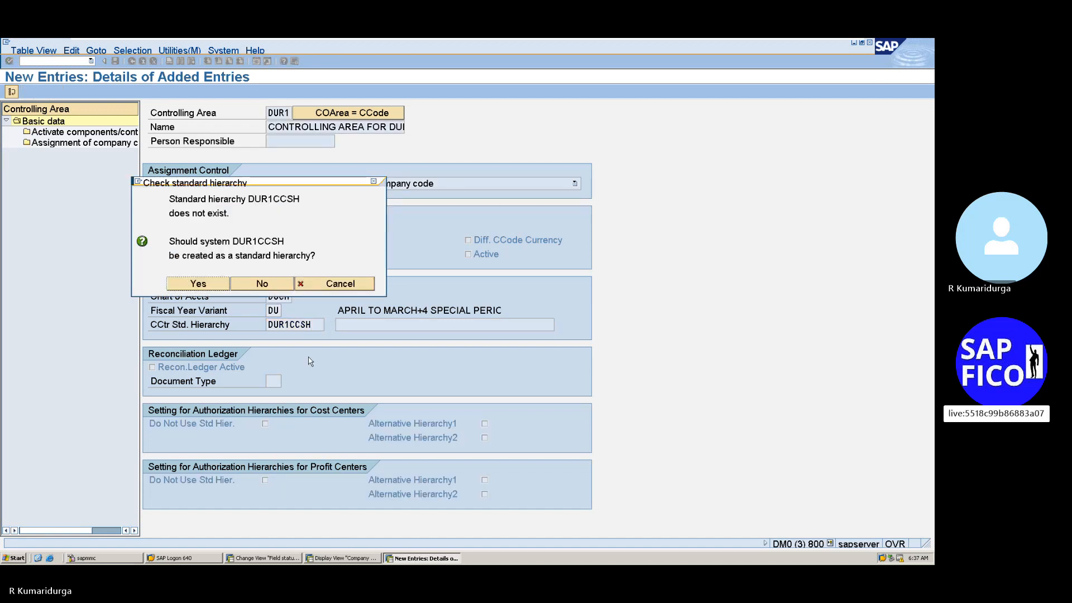
click(206, 287)
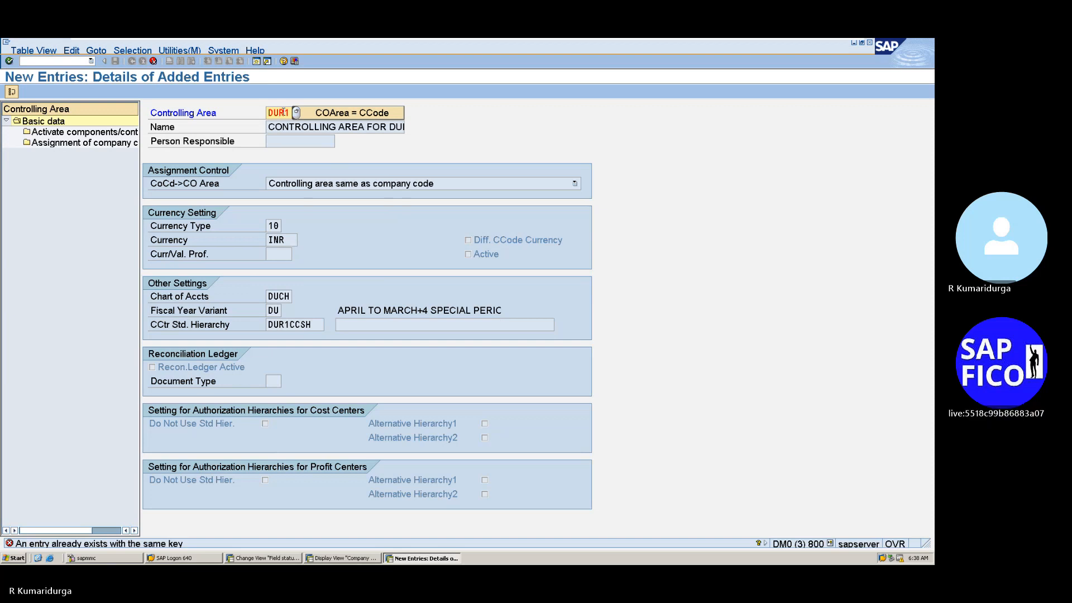
- Change the controlling area key to DUR2 and set its assignment control to Cross-company-code cost accounting
text(2)
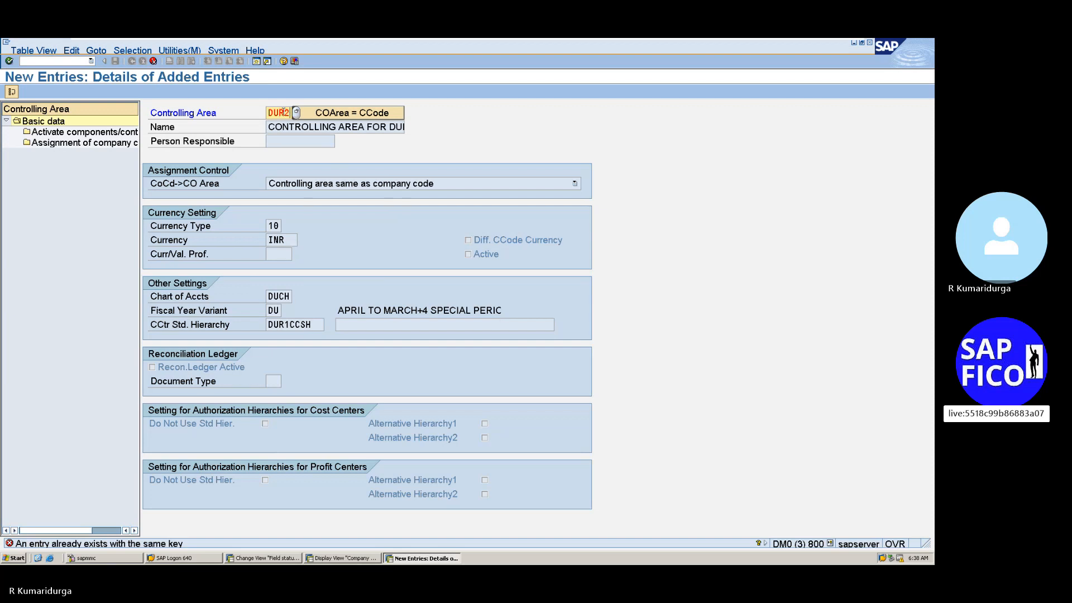
key(Return)
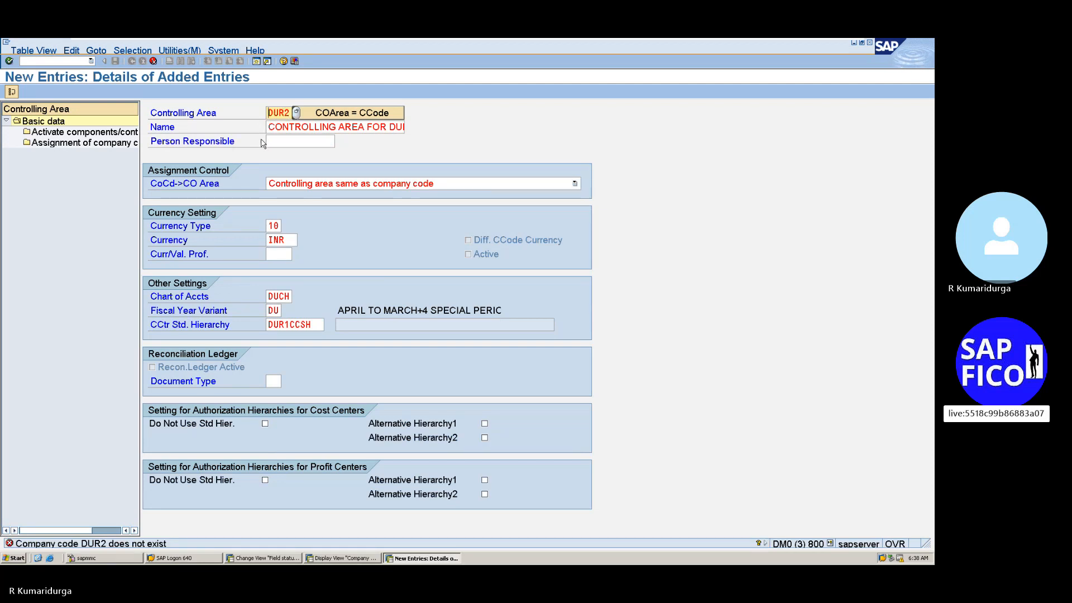
click(331, 188)
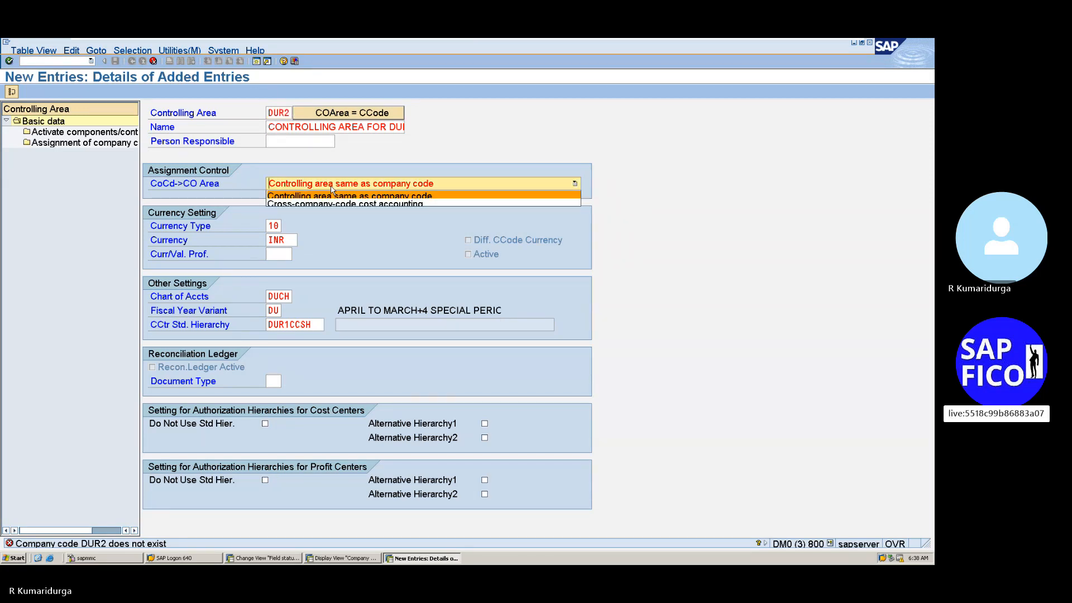
click(359, 204)
key(Return)
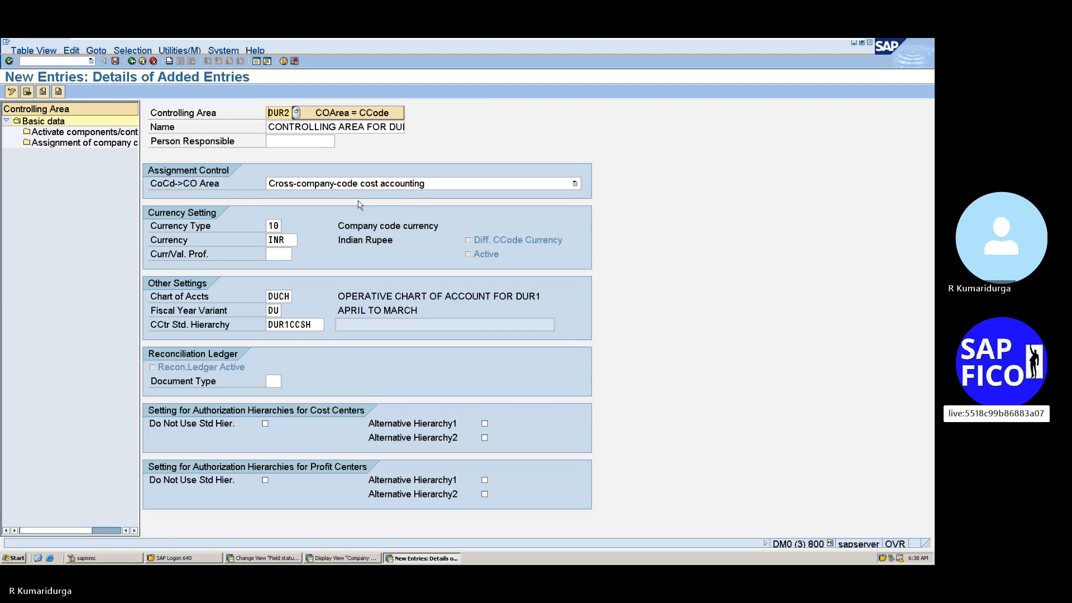
- Save controlling area DUR2, creating its standard hierarchy, under a new customizing request described as CONTROLLING AREA CREATION
click(116, 64)
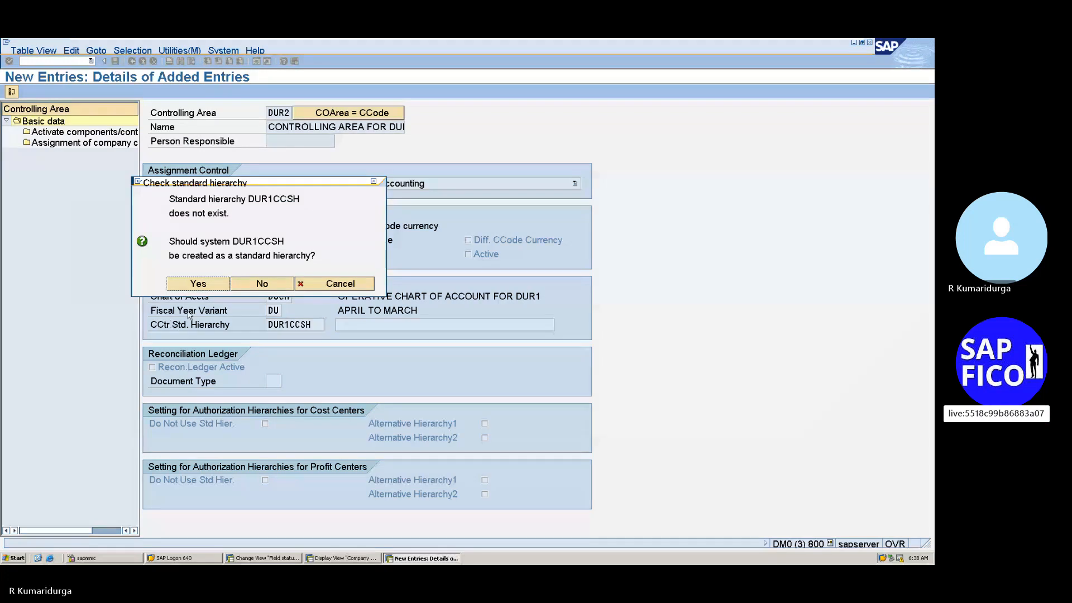
click(220, 289)
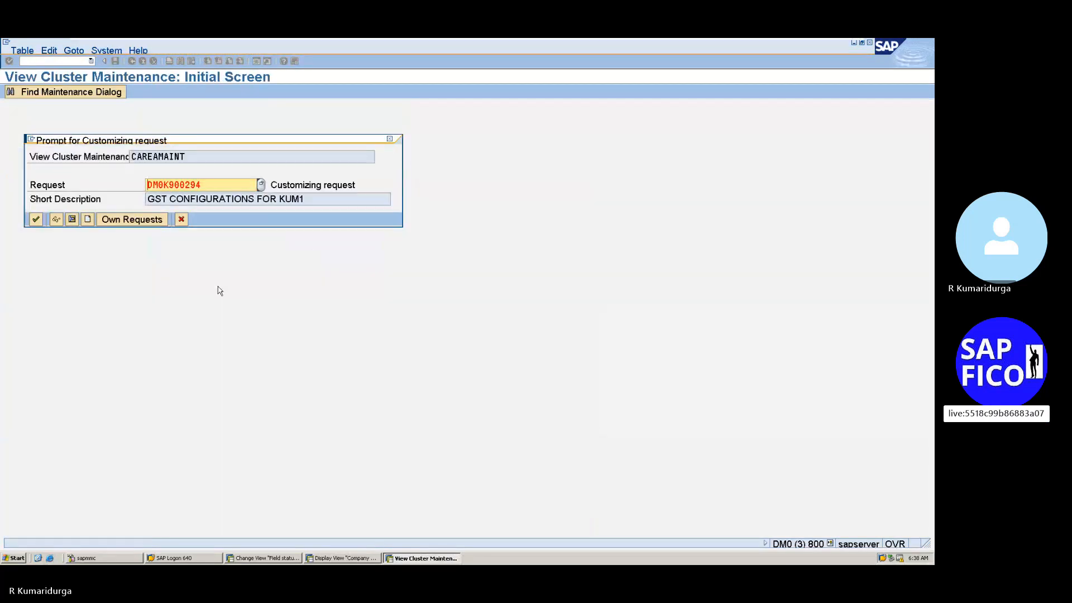
click(88, 222)
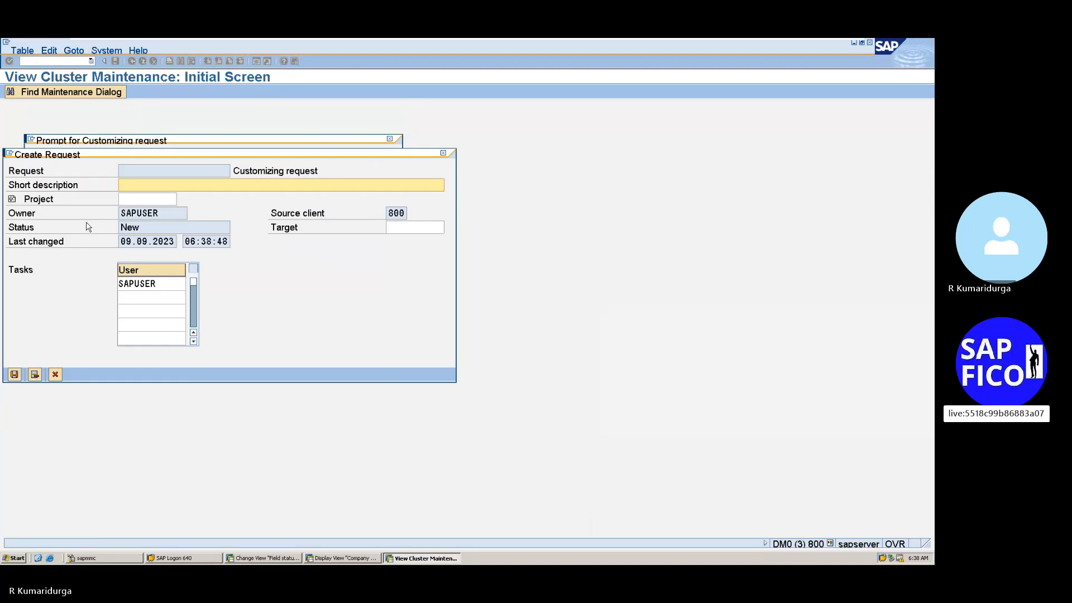
text(CONTROLLING A)
text(REA CREATION)
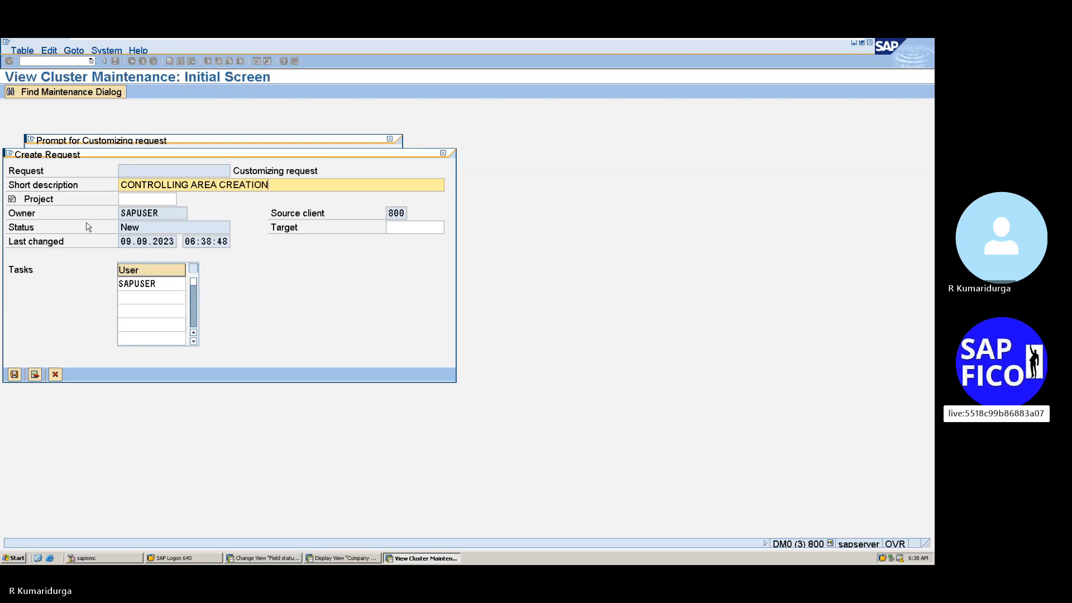
key(Return)
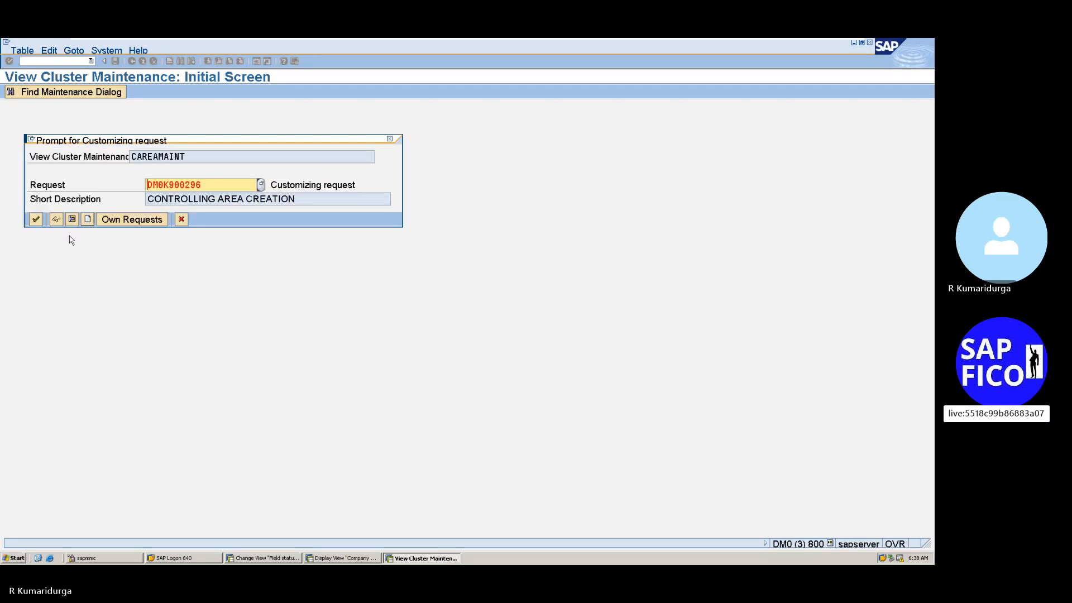
click(36, 219)
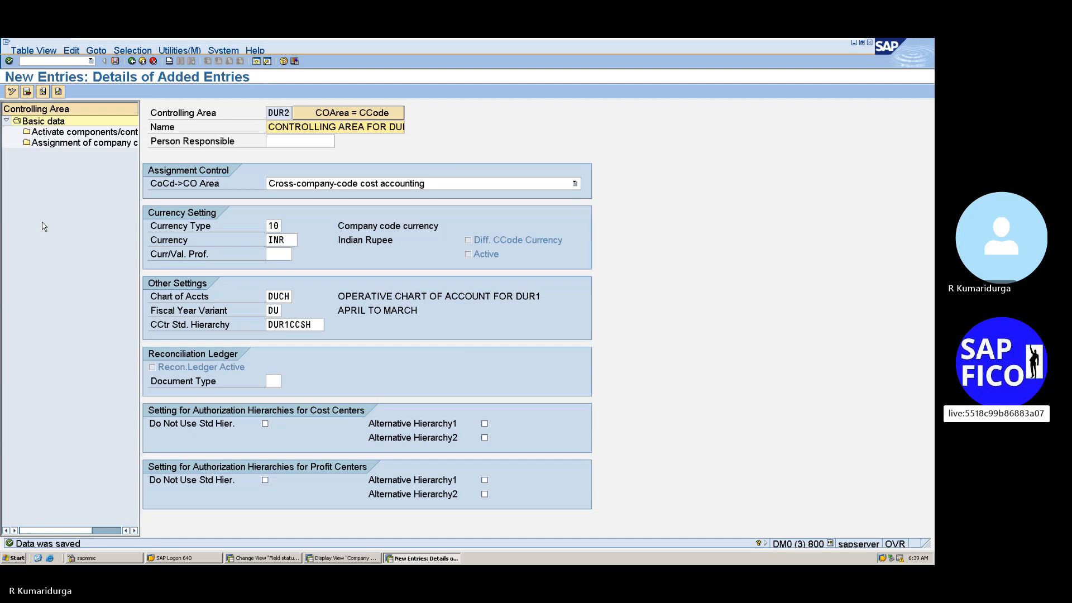
- Try to assign company code DUR1 to controlling area DUR2, discard the entry and return to the basic data
double_click(76, 143)
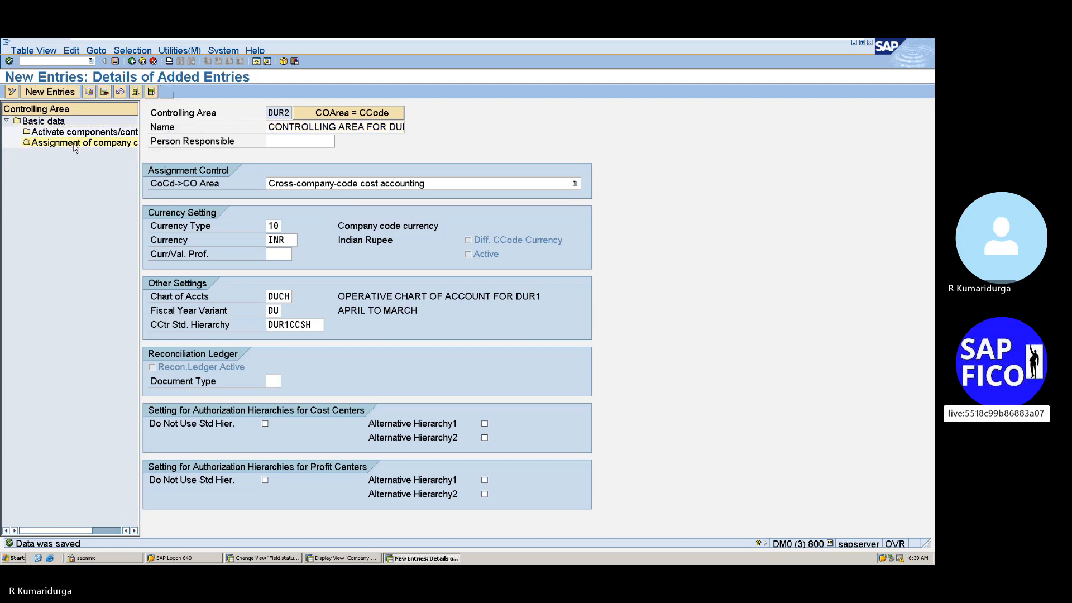
click(66, 89)
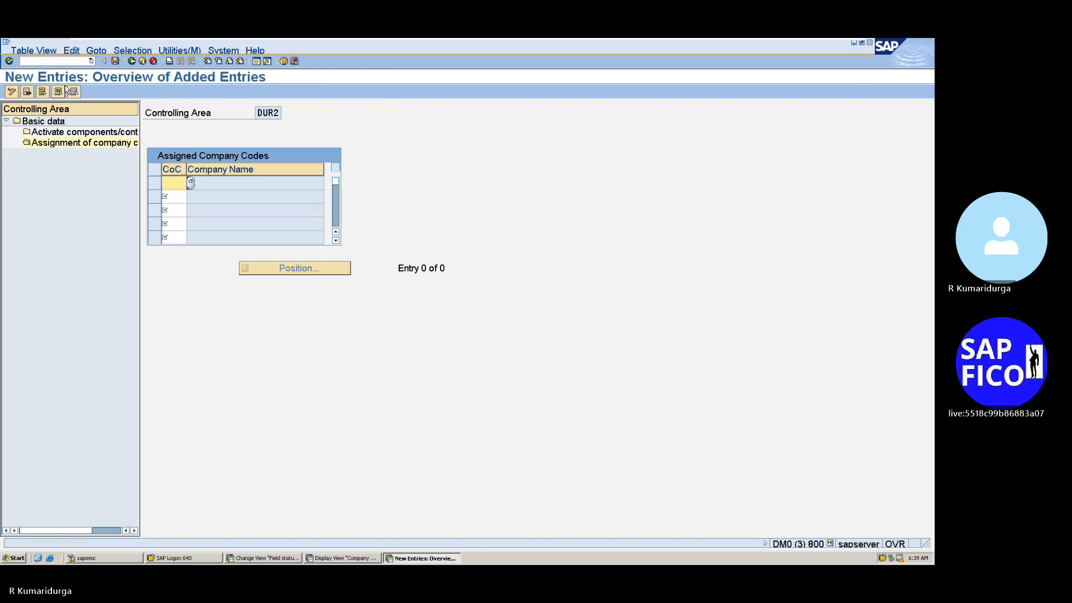
text(DUR1)
key(Return)
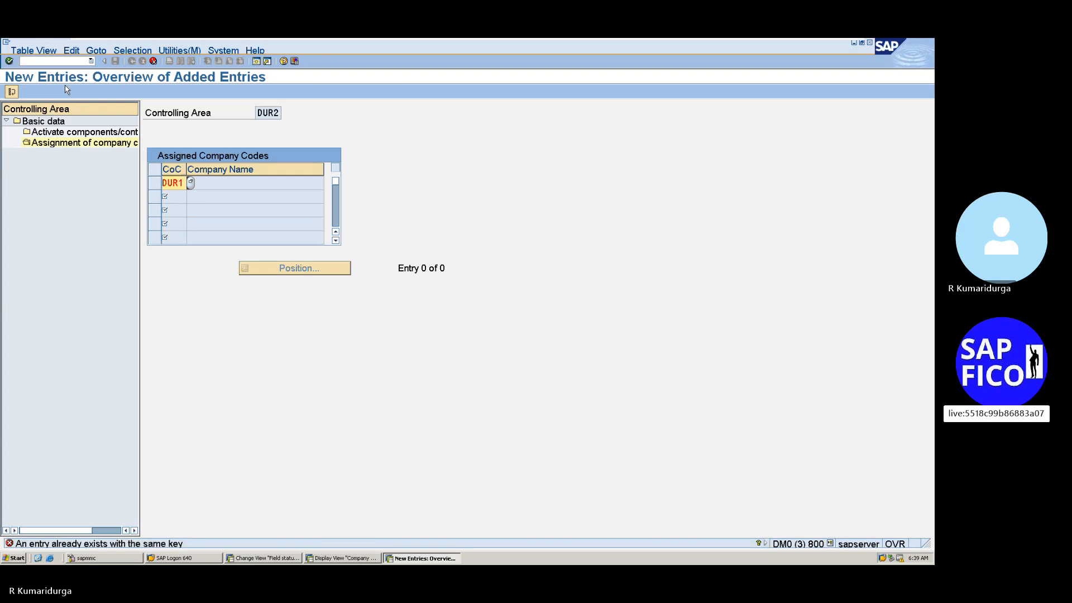
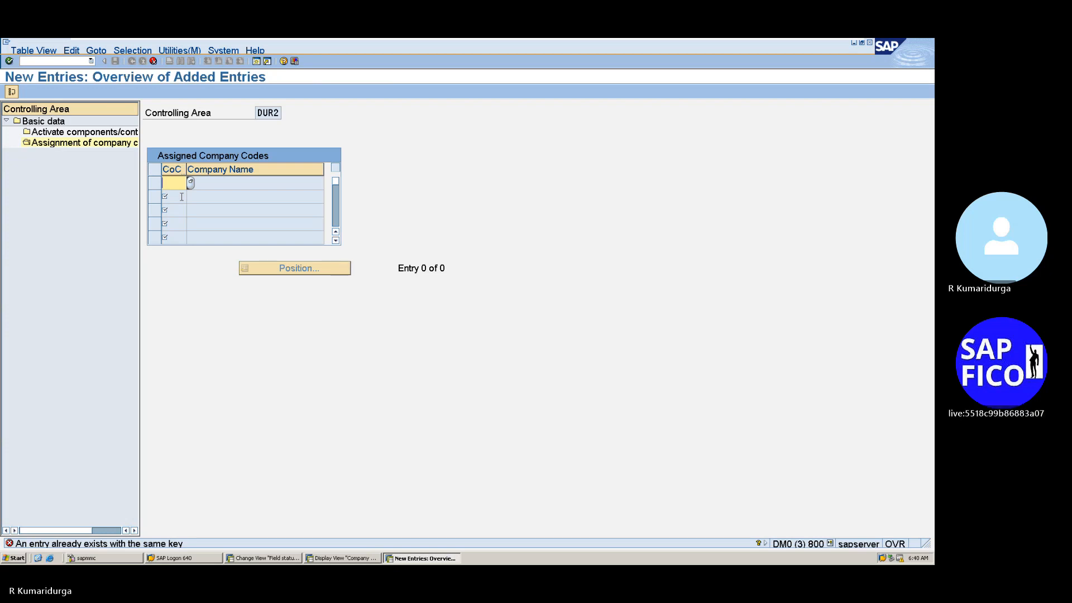
text(DUR)
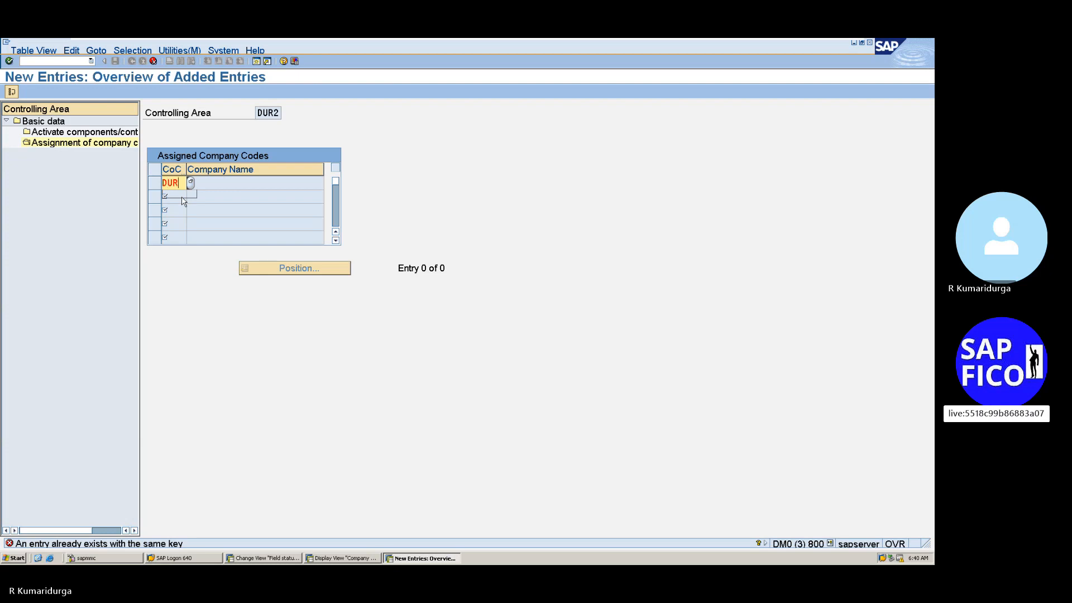
text(1)
key(Return)
click(154, 61)
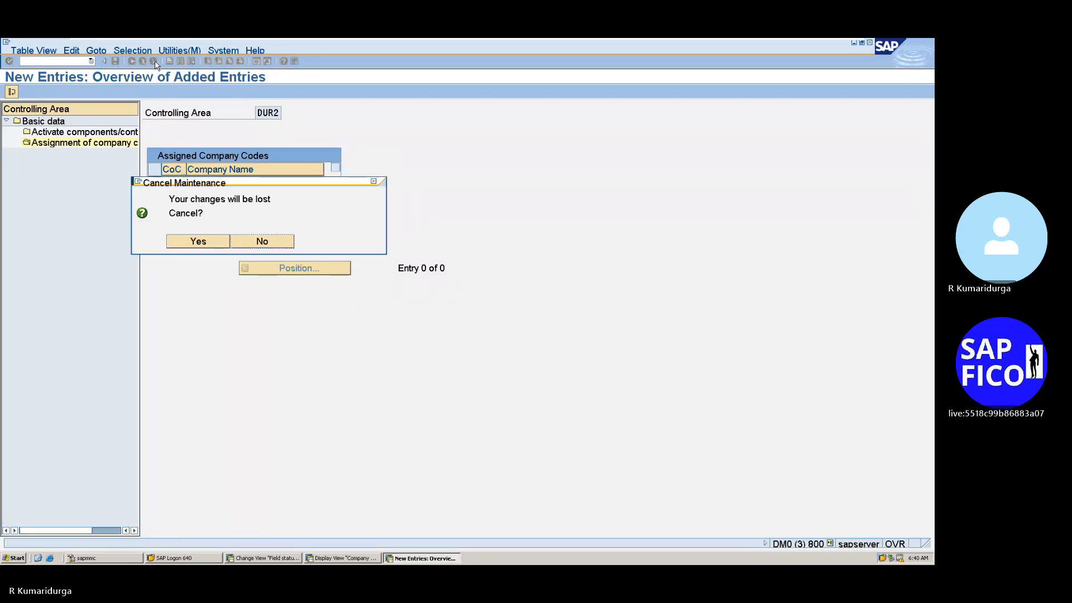
click(203, 246)
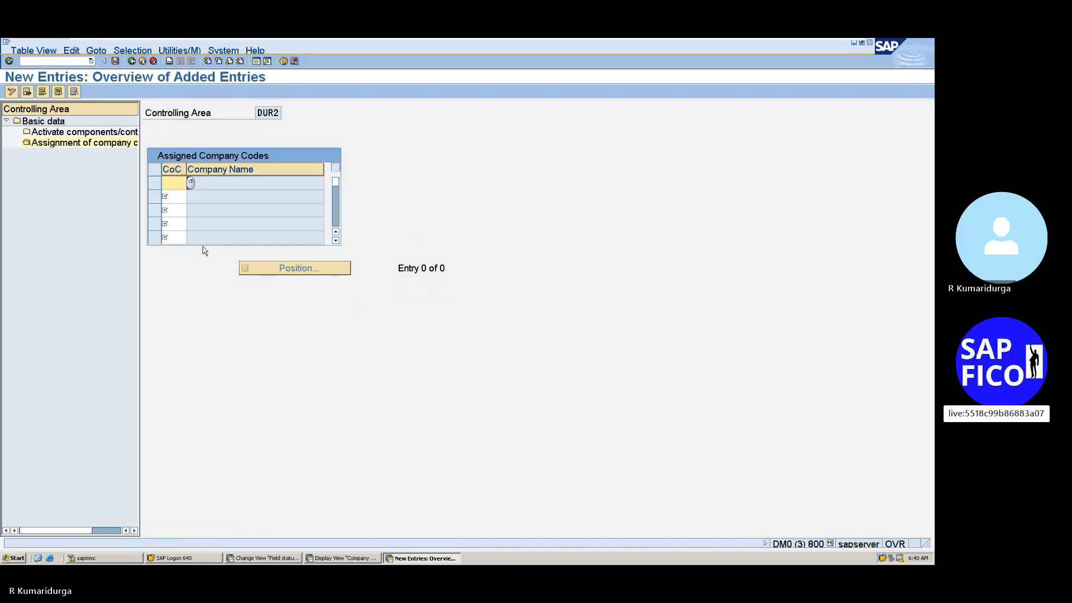
click(132, 61)
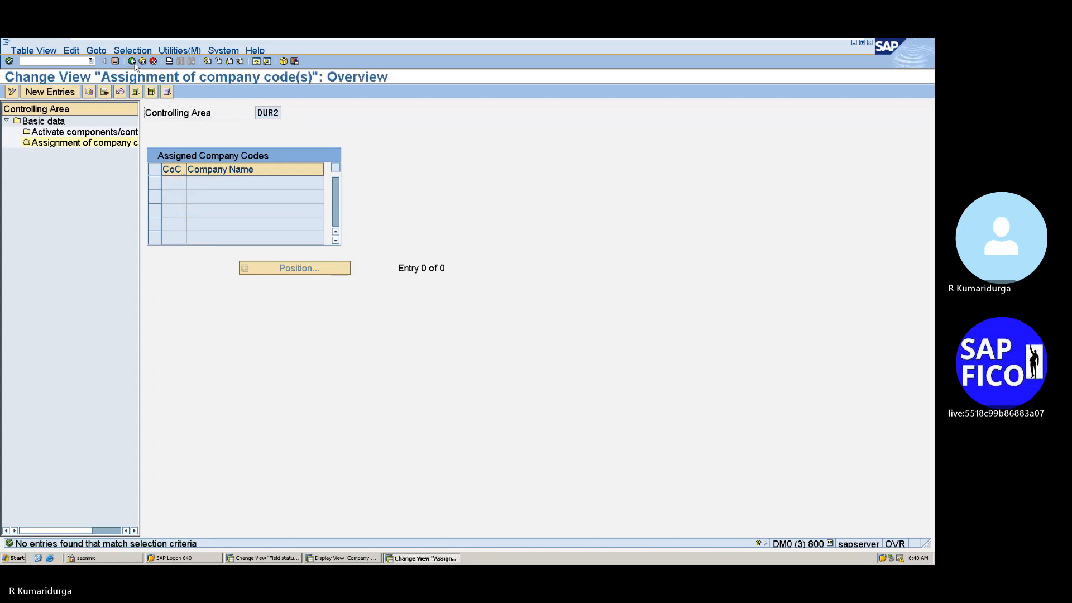
click(132, 61)
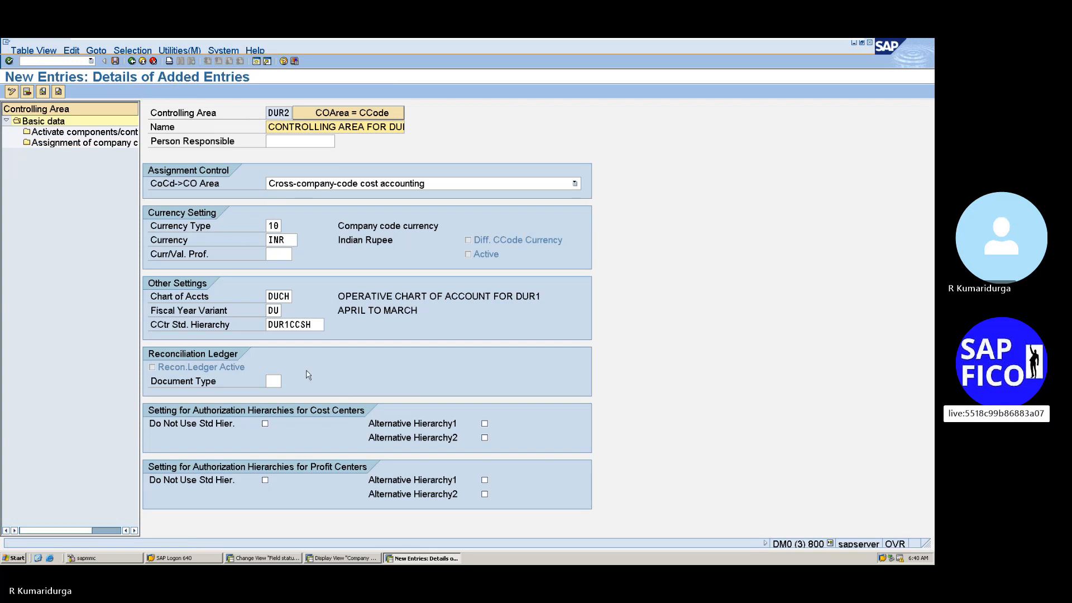
- Retry adding DUR1 as a new company code assignment of controlling area DUR2, and cancel back to its details
click(223, 258)
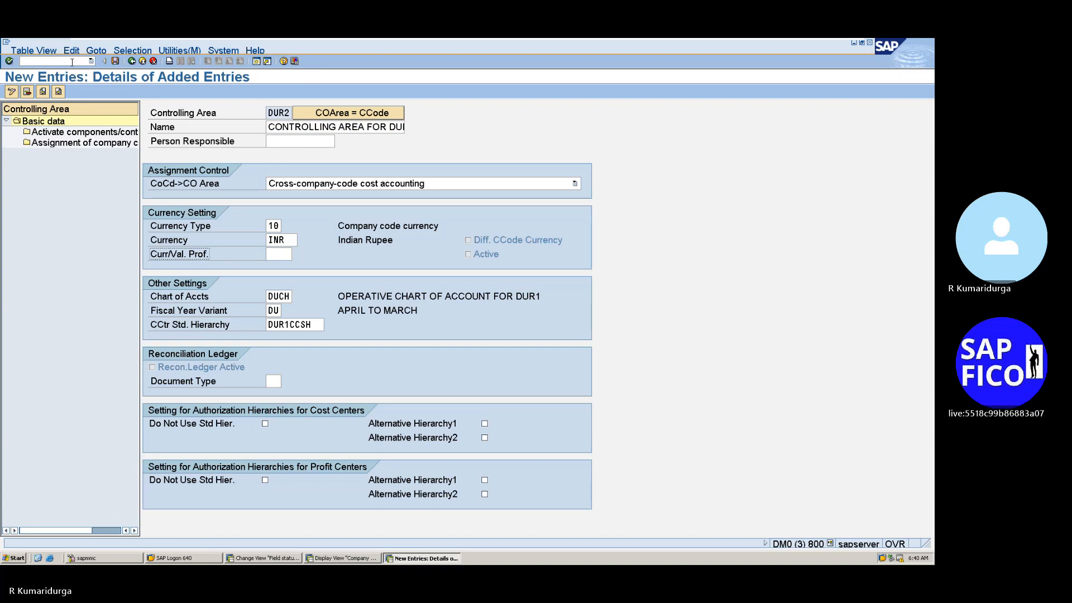
double_click(112, 144)
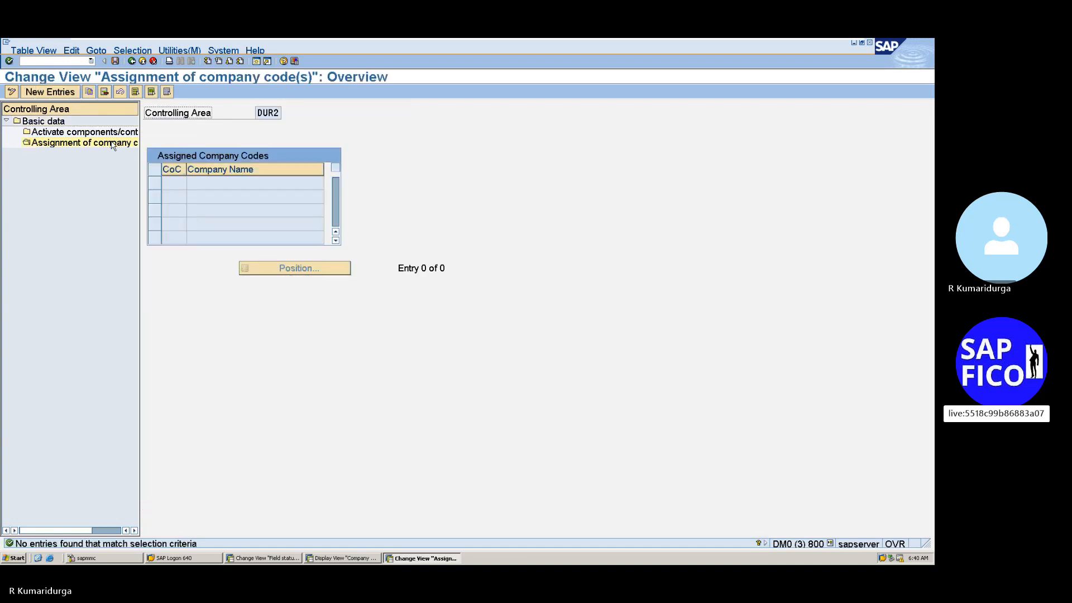
click(39, 92)
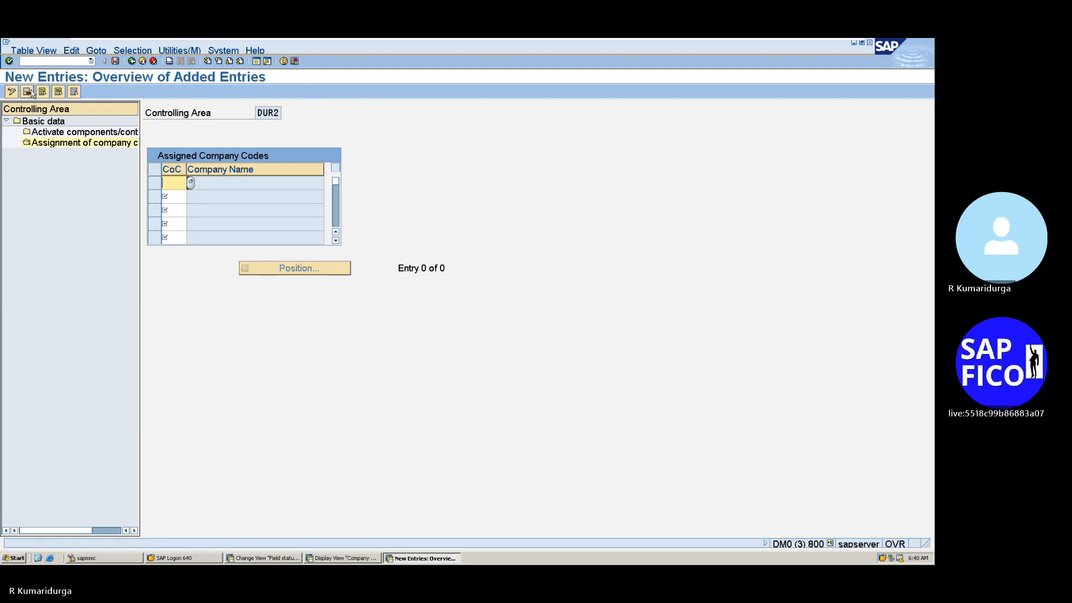
text(DUR)
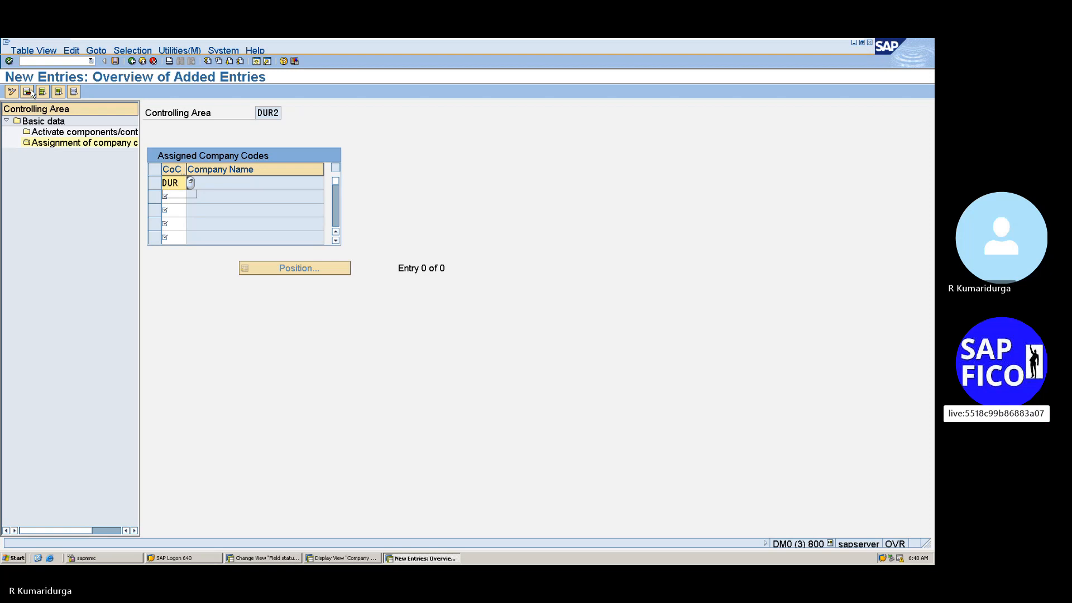
text(1)
key(Return)
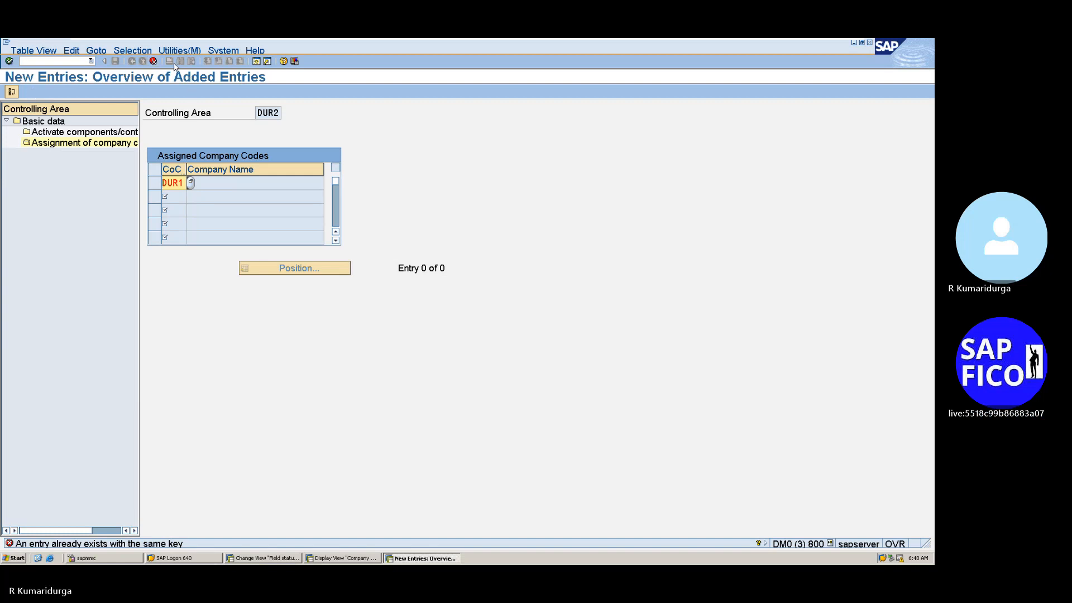
click(154, 63)
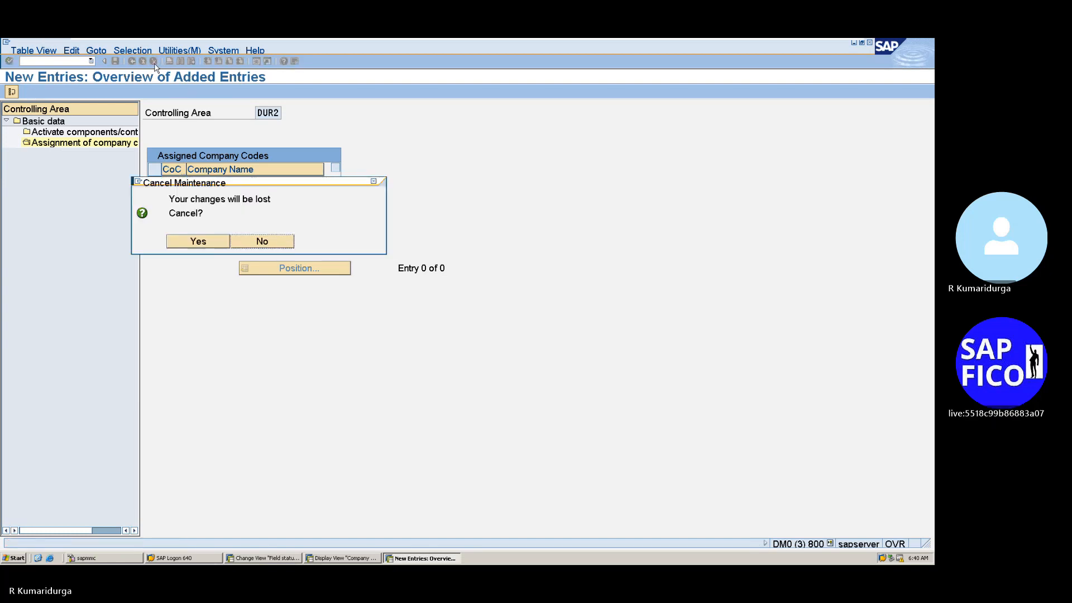
click(209, 240)
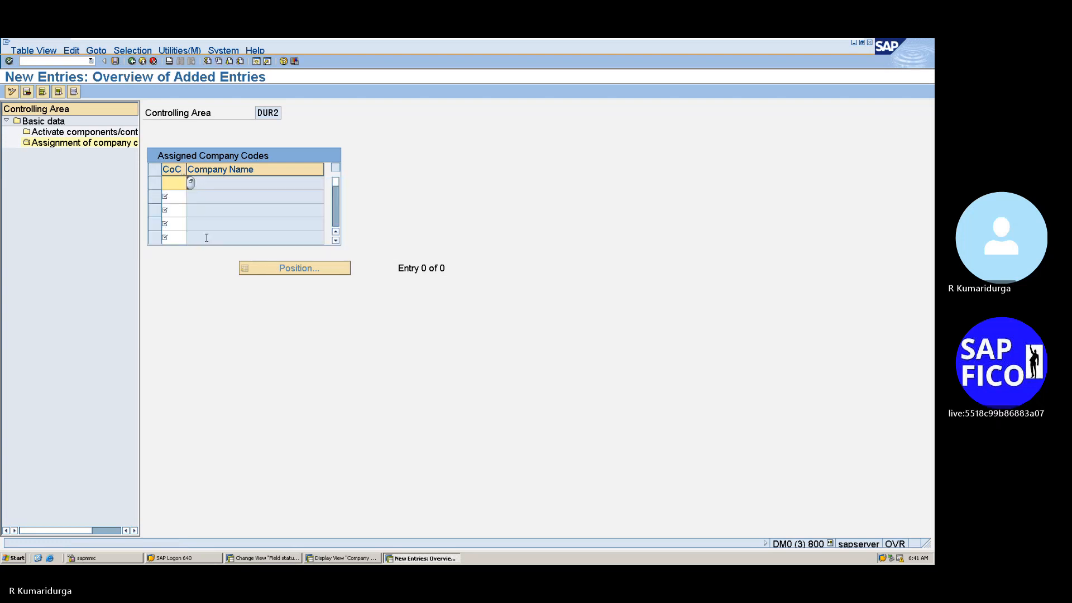
click(154, 62)
click(154, 62)
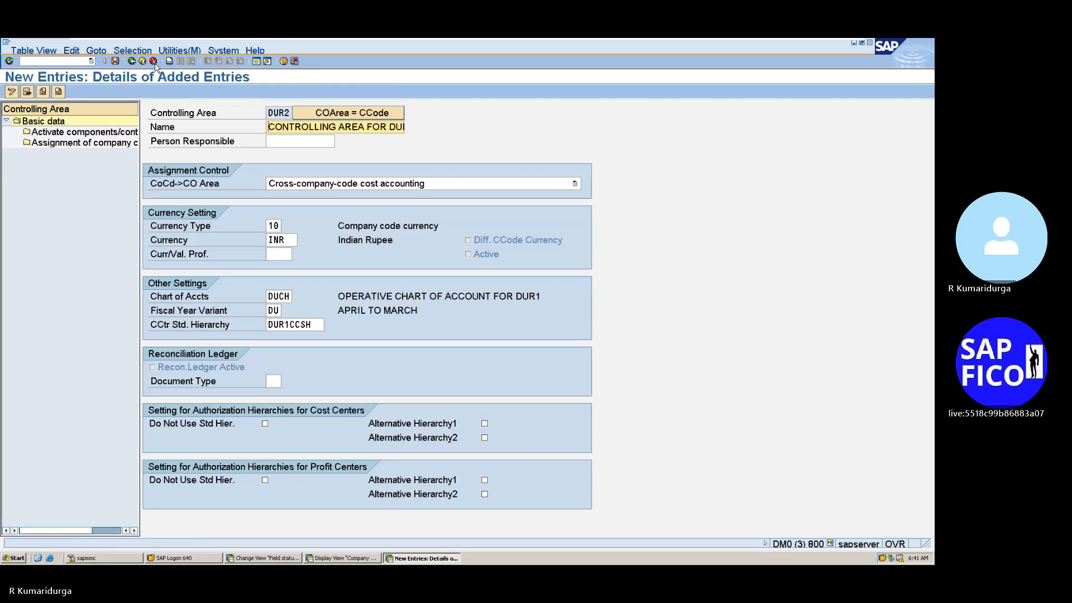
- Return to the overview of controlling areas and display the details of the existing controlling area DUR1
click(134, 65)
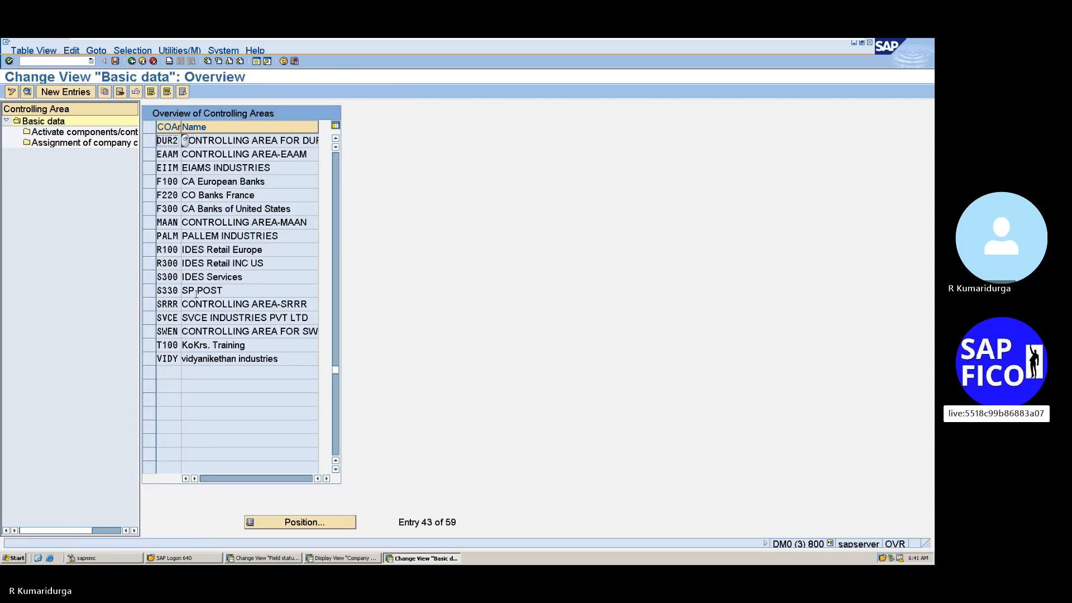
scroll(190, 221, up, 1)
scroll(190, 221, up, 1)
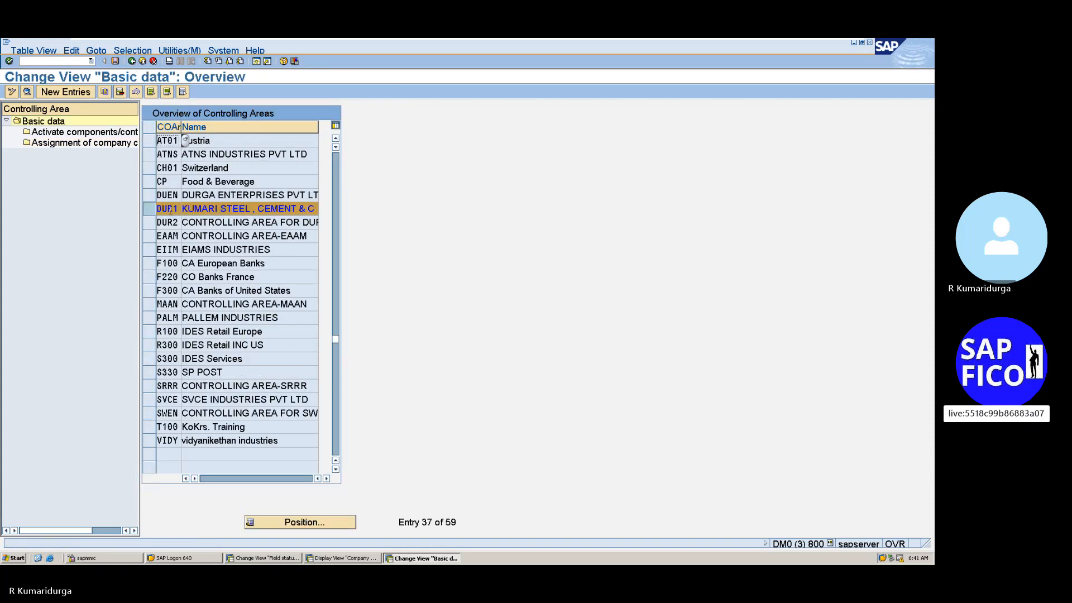
double_click(186, 208)
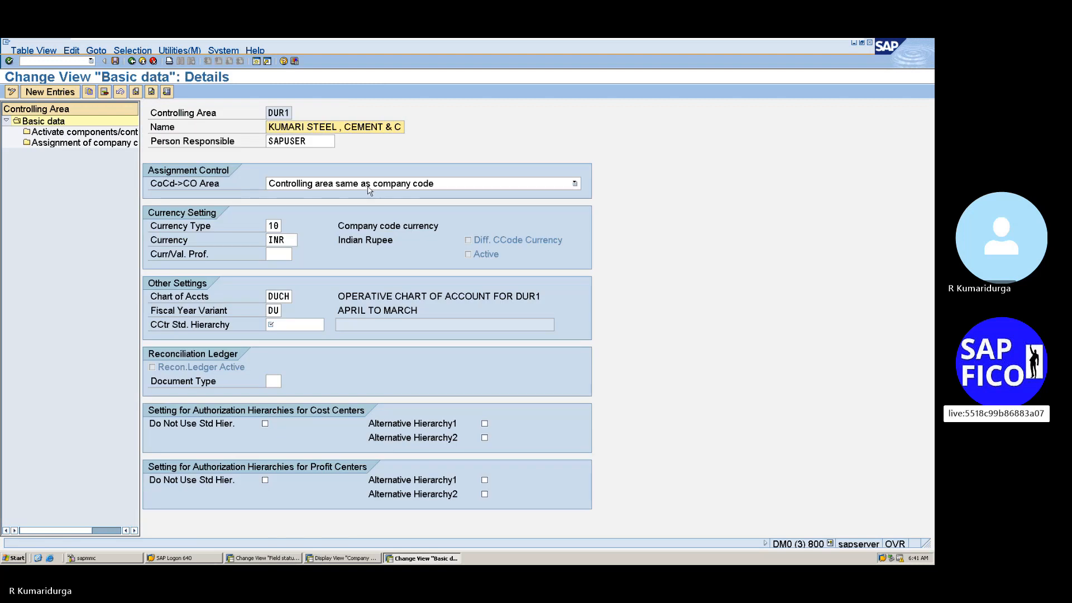
- Try to switch controlling area DUR1 to cross-company-code cost accounting with cost center standard hierarchy DUR1CCSH
click(368, 188)
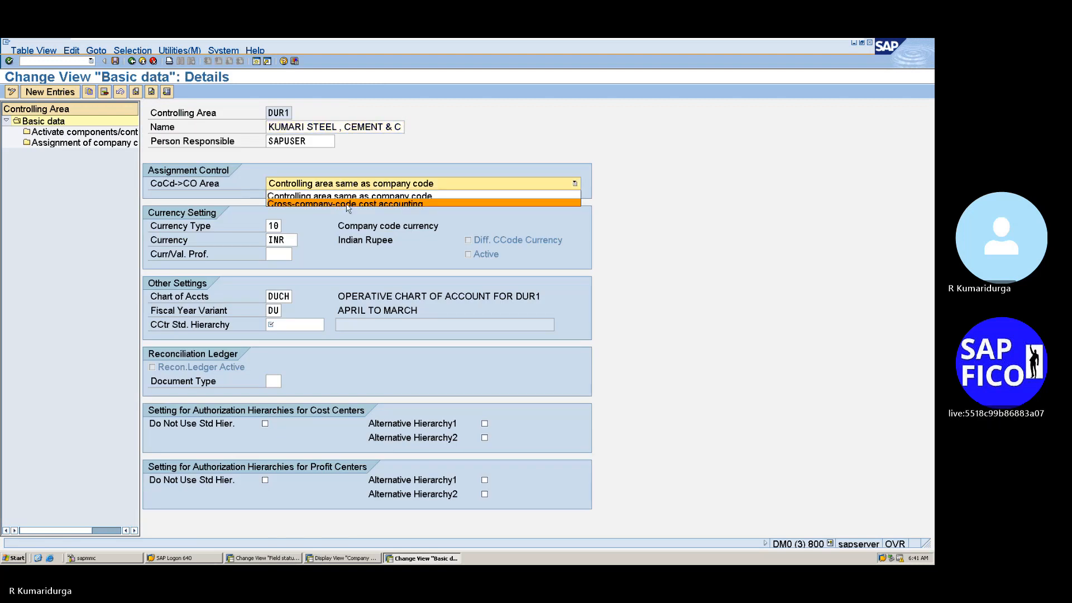
click(348, 204)
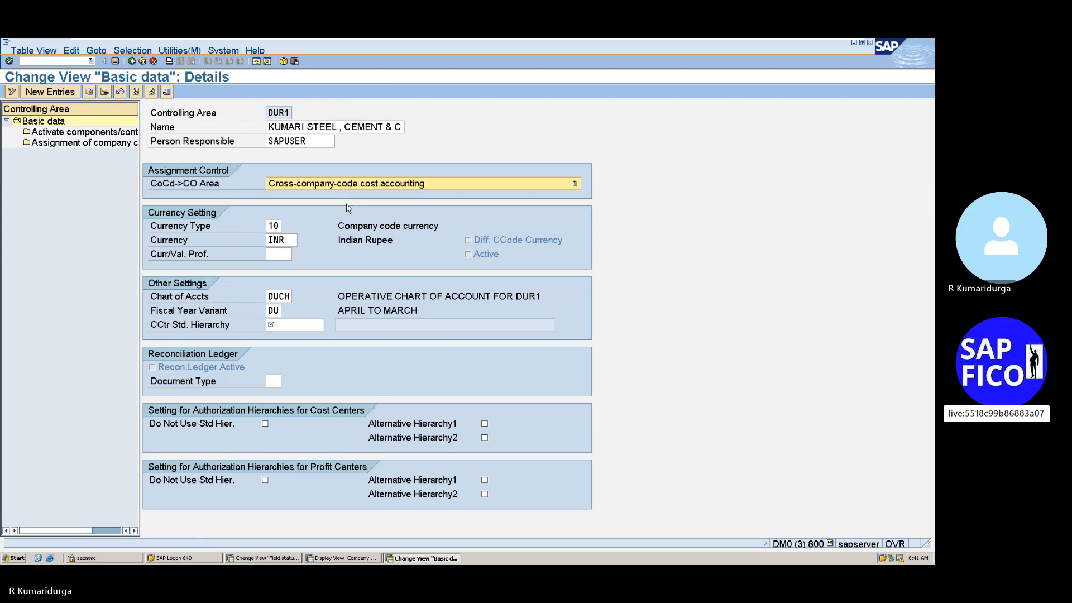
click(116, 62)
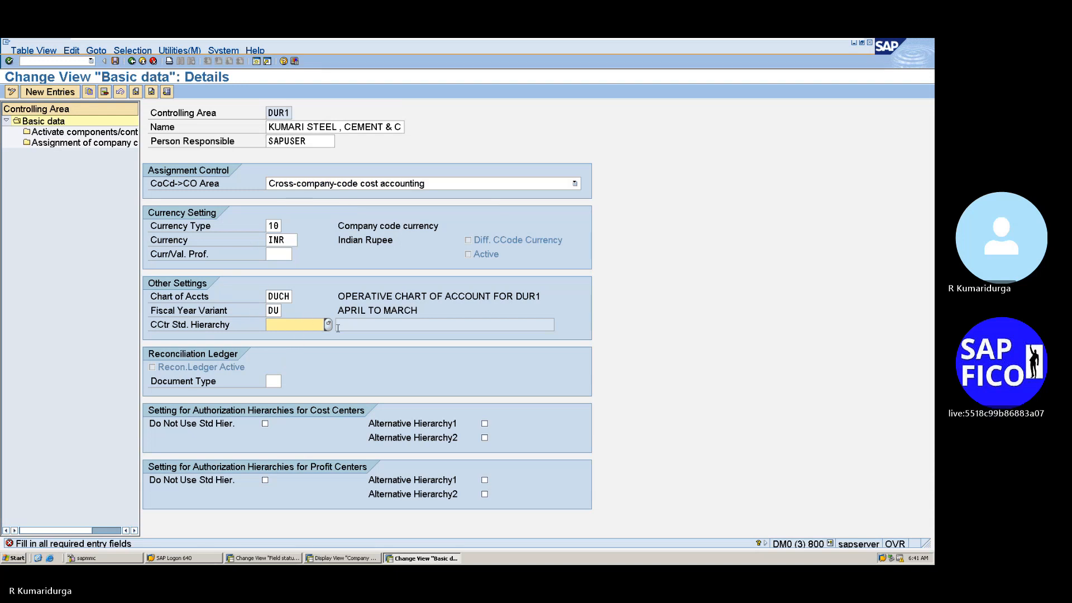
text(D)
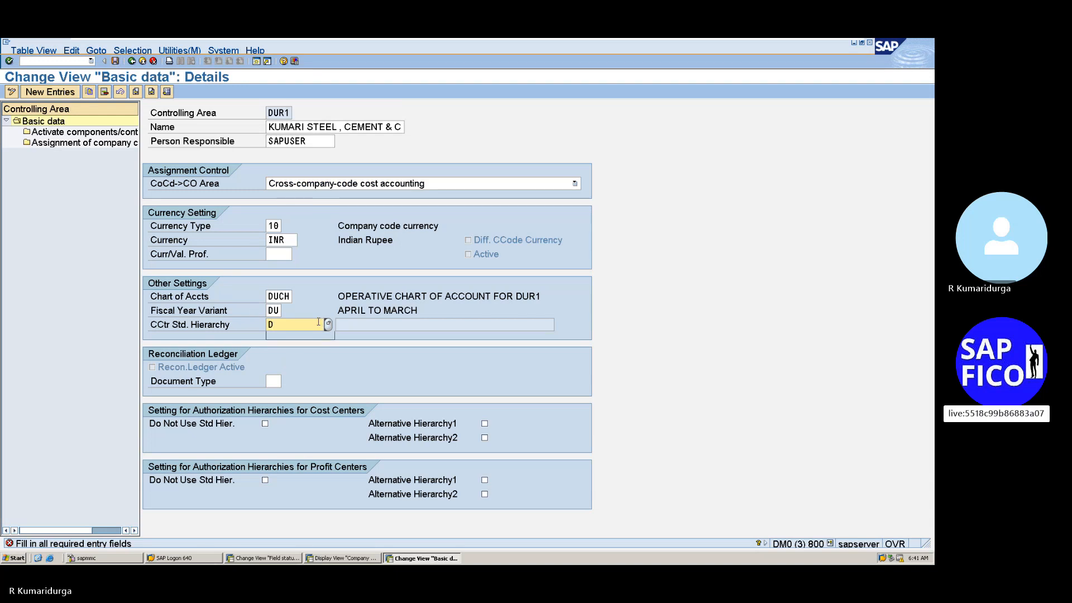
text(UR1CCSH)
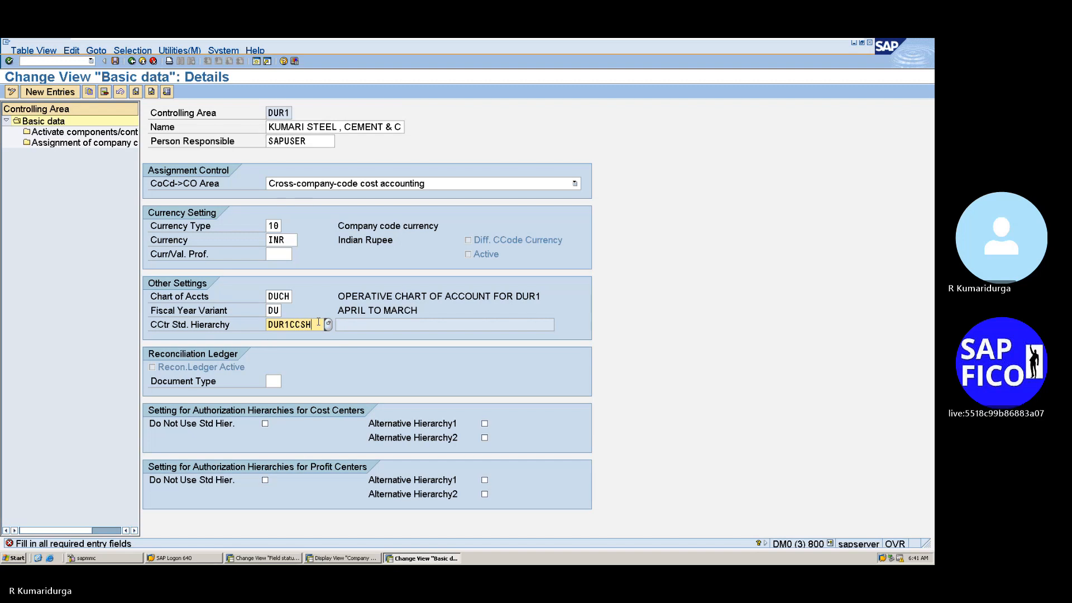
- Clear the standard hierarchy entry and cancel maintenance of controlling area DUR1, discarding the changes
key(BackSpace)
key(BackSpace)
key(BackSpace)
key(BackSpace)
key(BackSpace)
key(BackSpace)
key(BackSpace)
key(BackSpace)
click(131, 62)
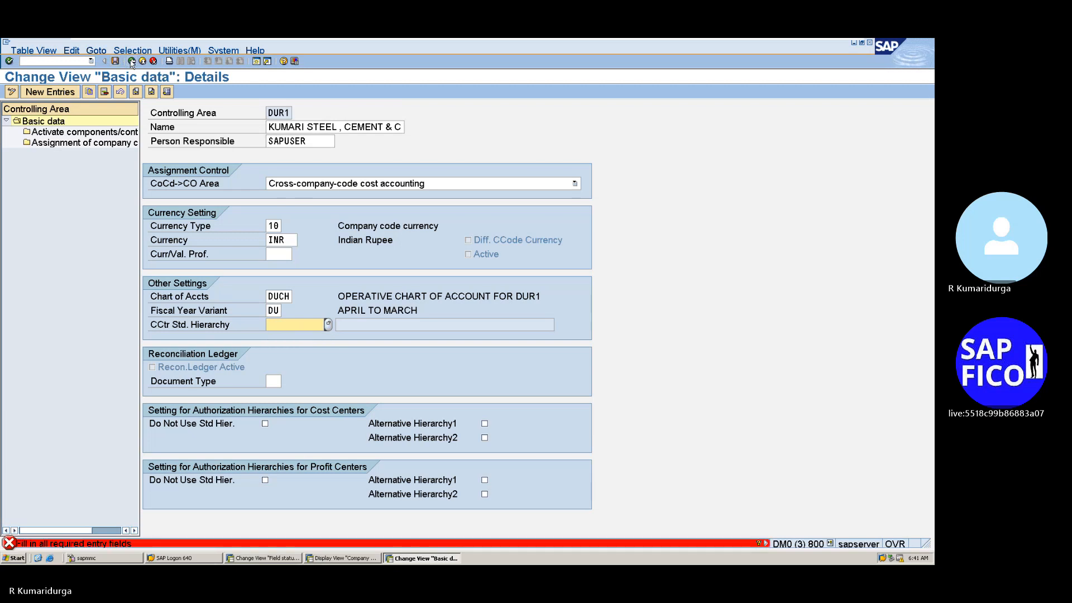
click(155, 61)
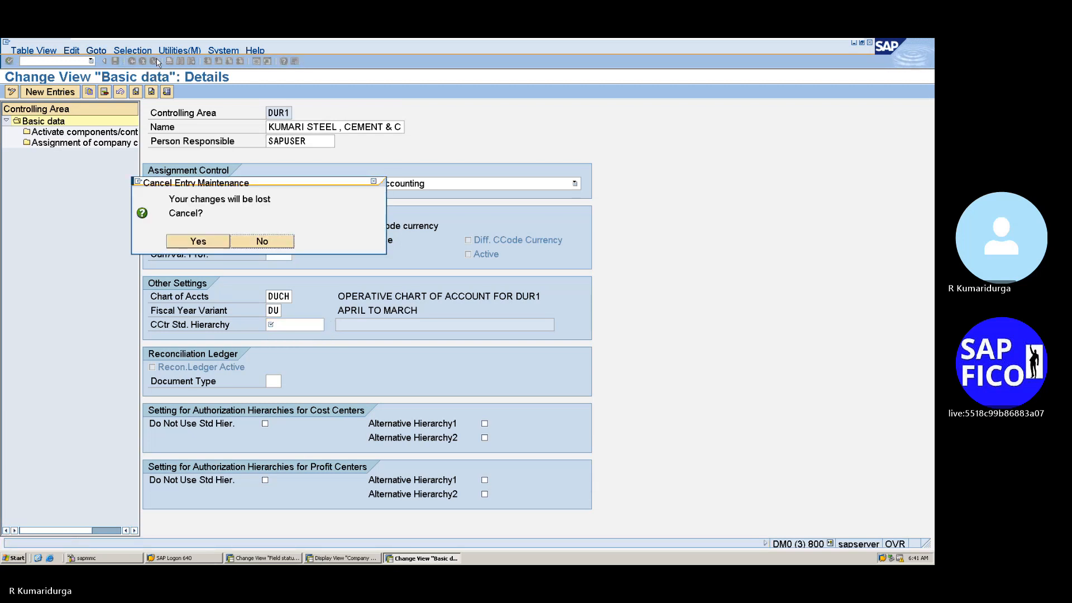
click(187, 247)
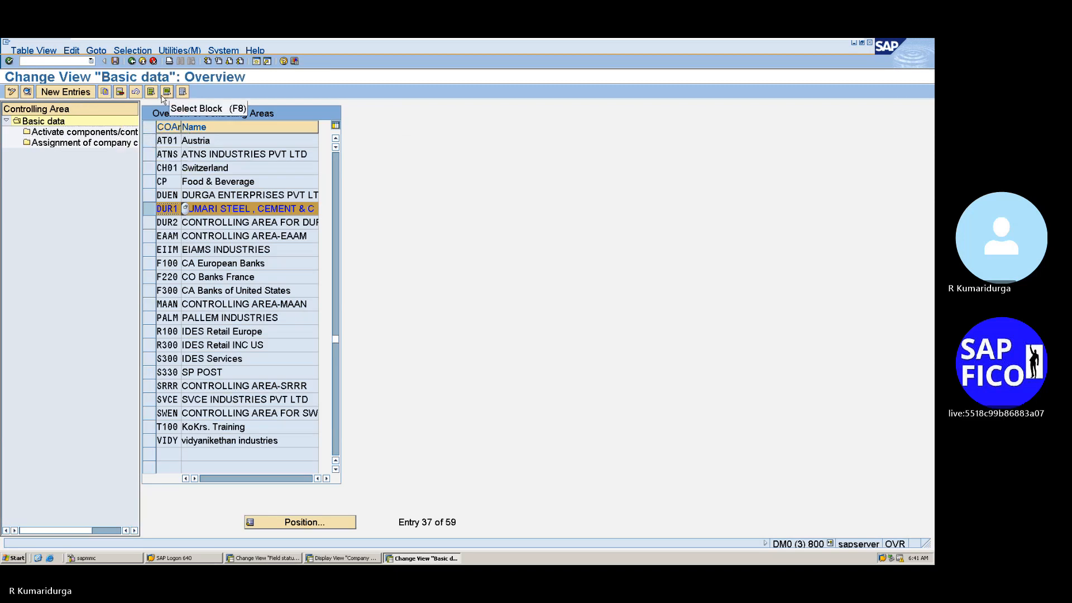
- Try to delete controlling area DUR1 from the overview of controlling areas
click(120, 92)
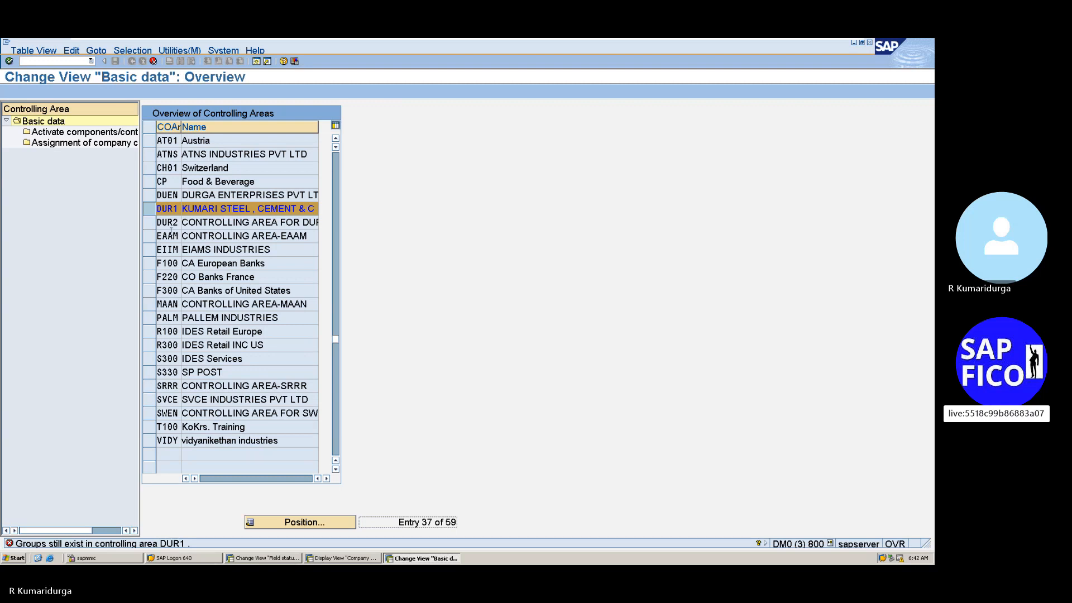
double_click(167, 207)
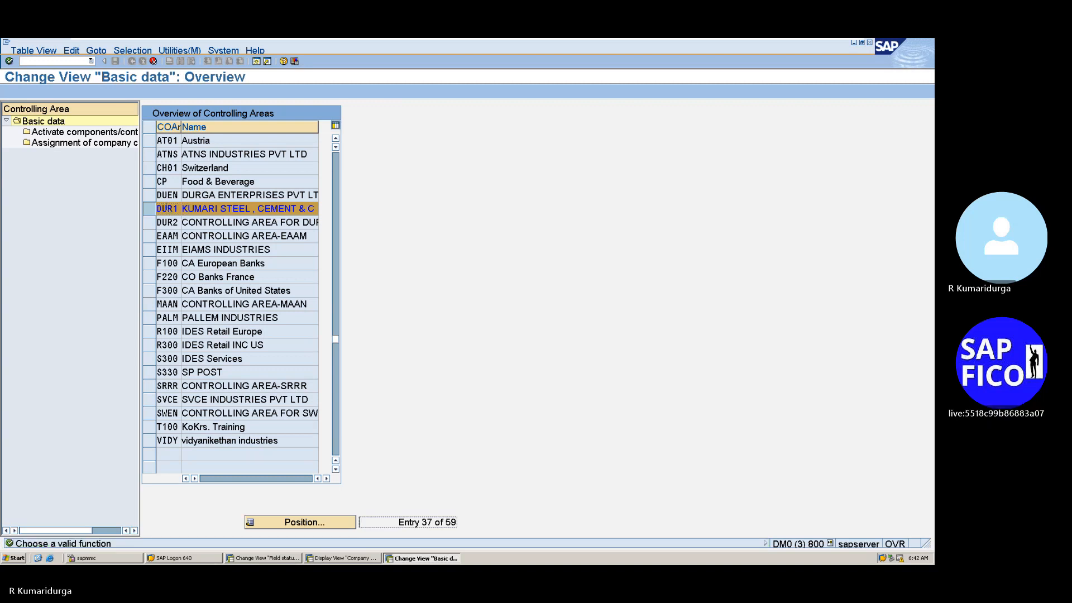
click(113, 133)
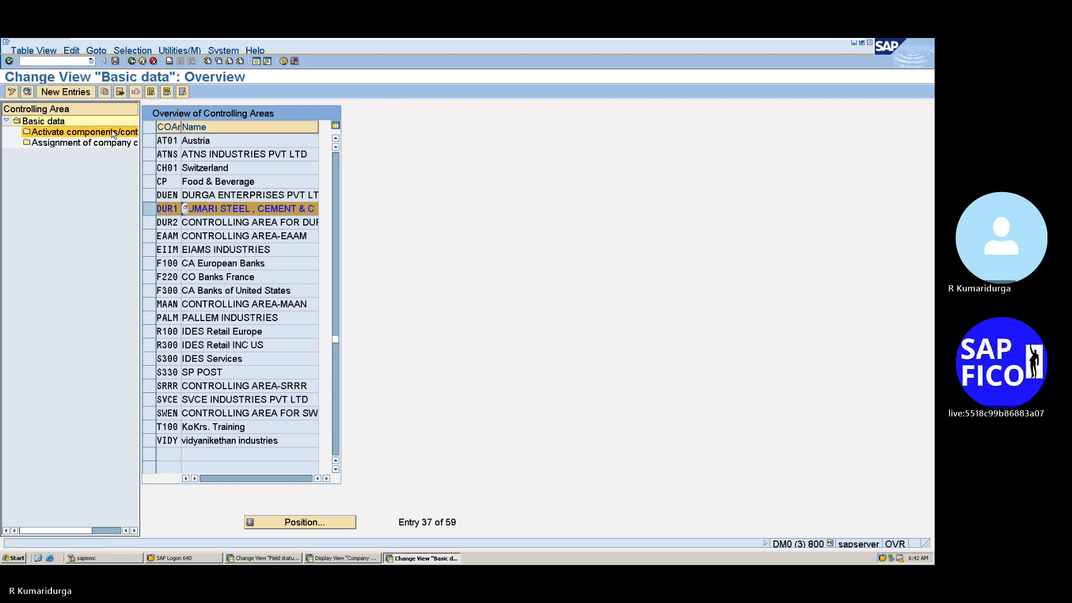
- Delete the assignment of company code DUR1 from controlling area DUR1 and save the change
click(114, 144)
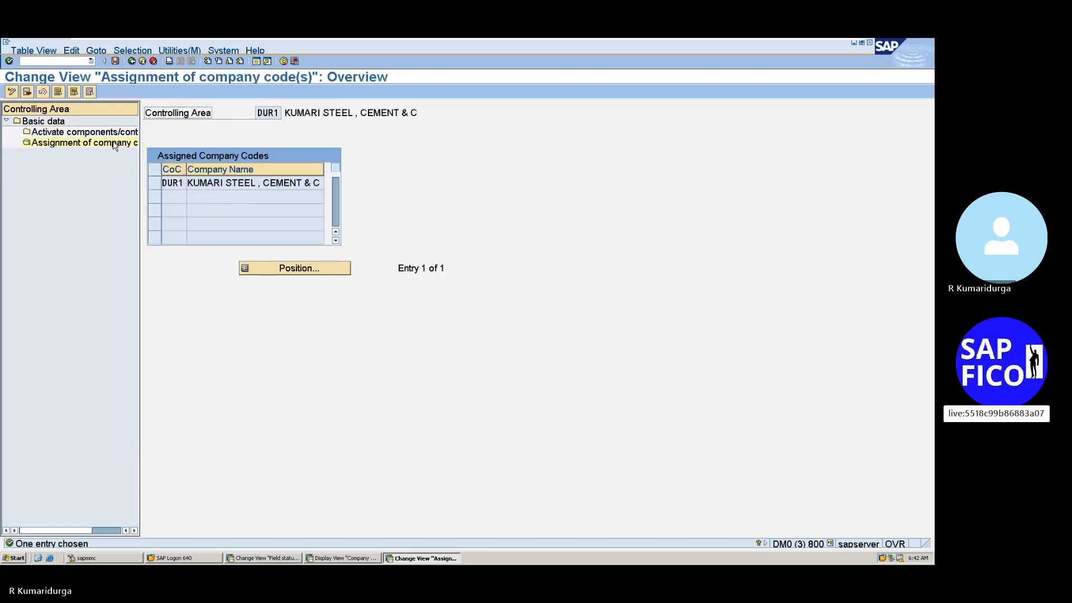
click(154, 184)
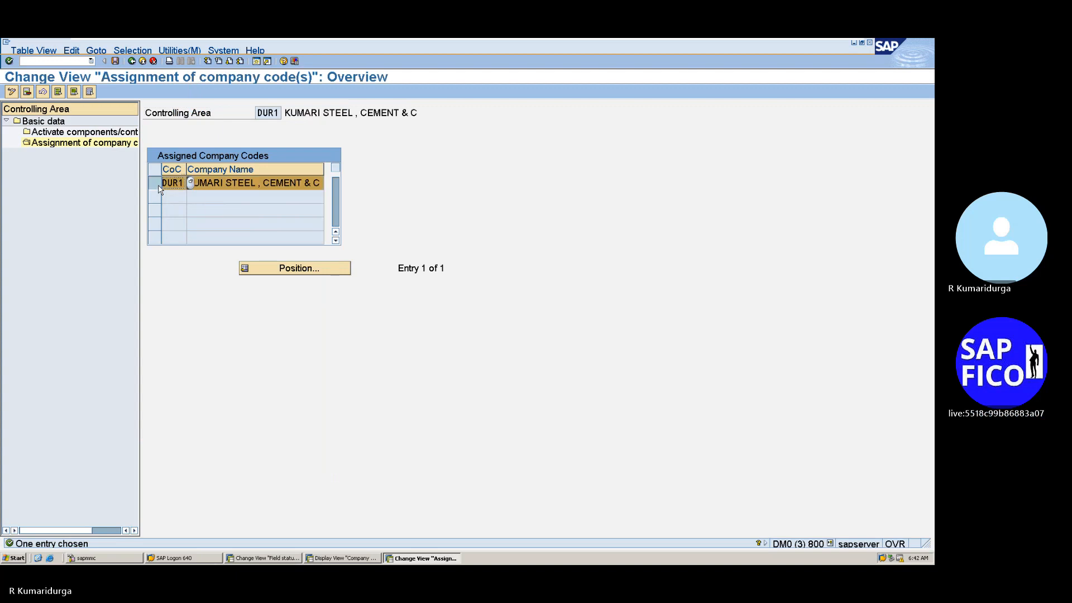
click(59, 92)
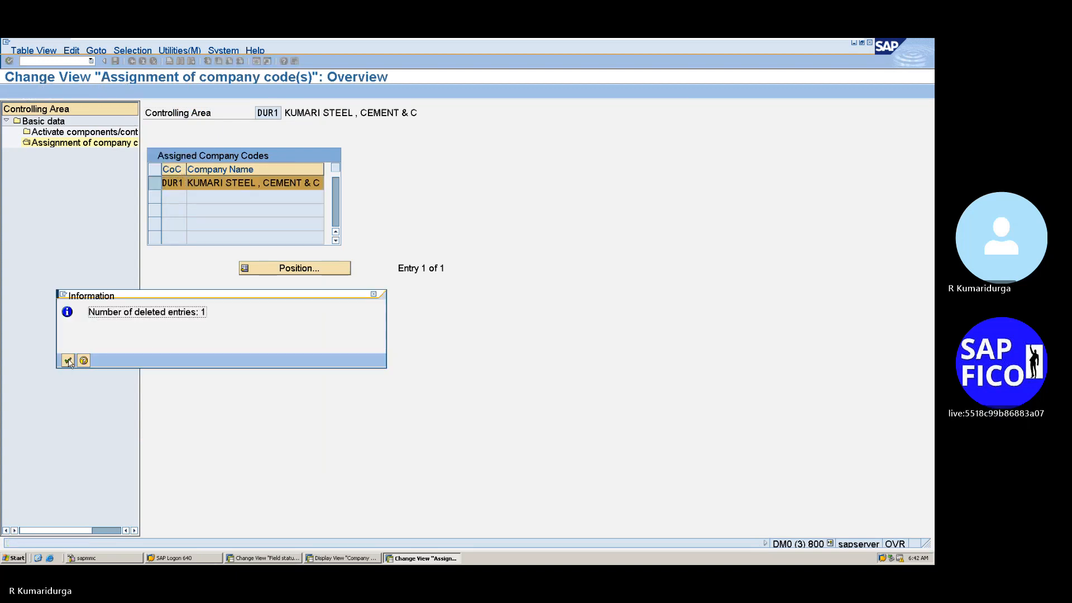
click(68, 360)
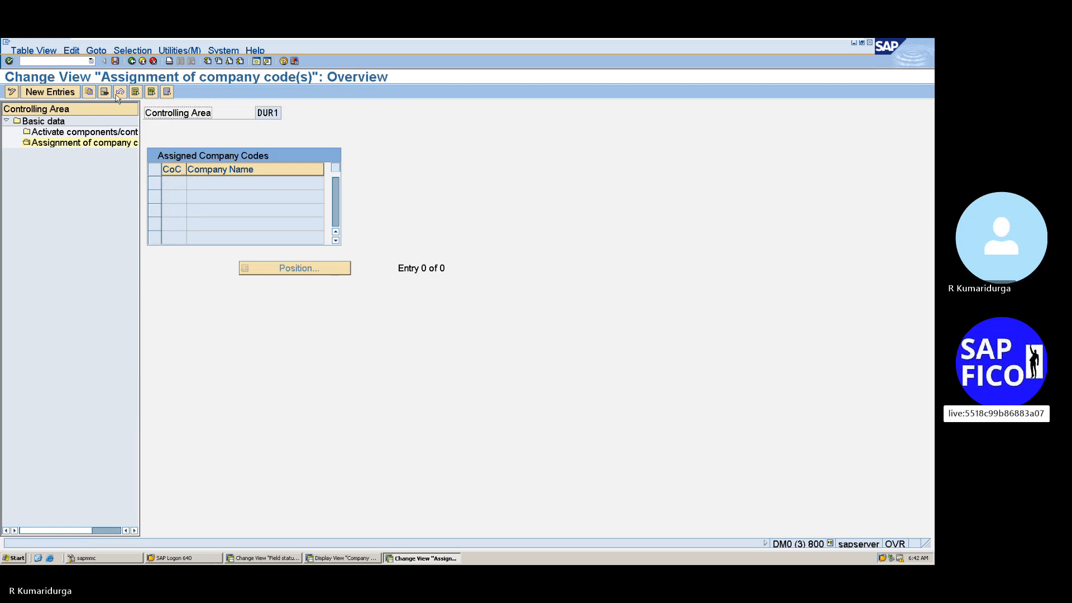
click(115, 62)
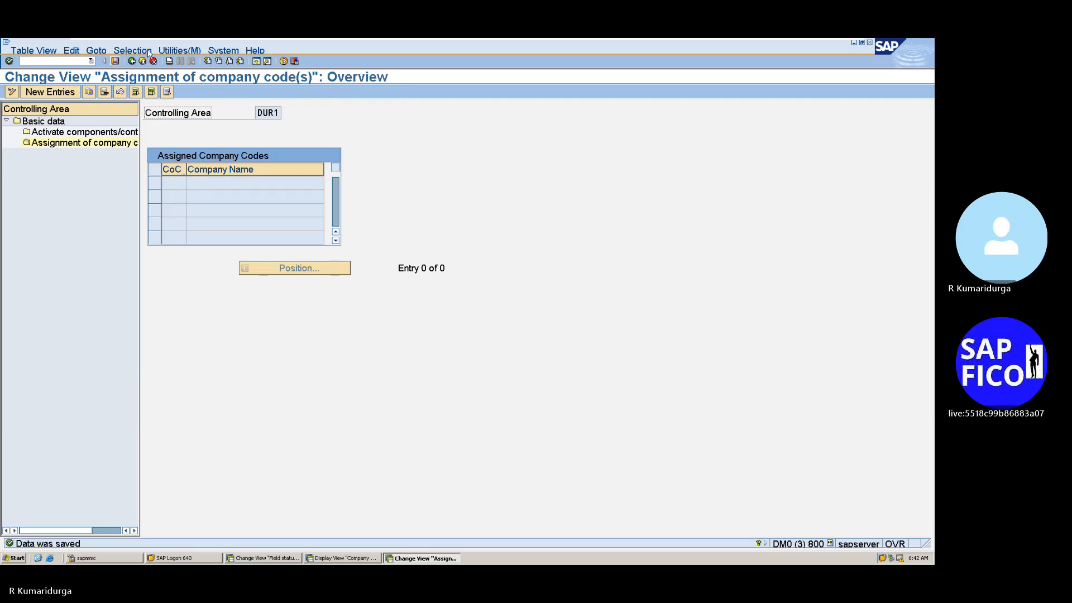
- Add company code DUR1 as a new company code assignment of controlling area DUR2, save it and return to the assignment overview
click(132, 61)
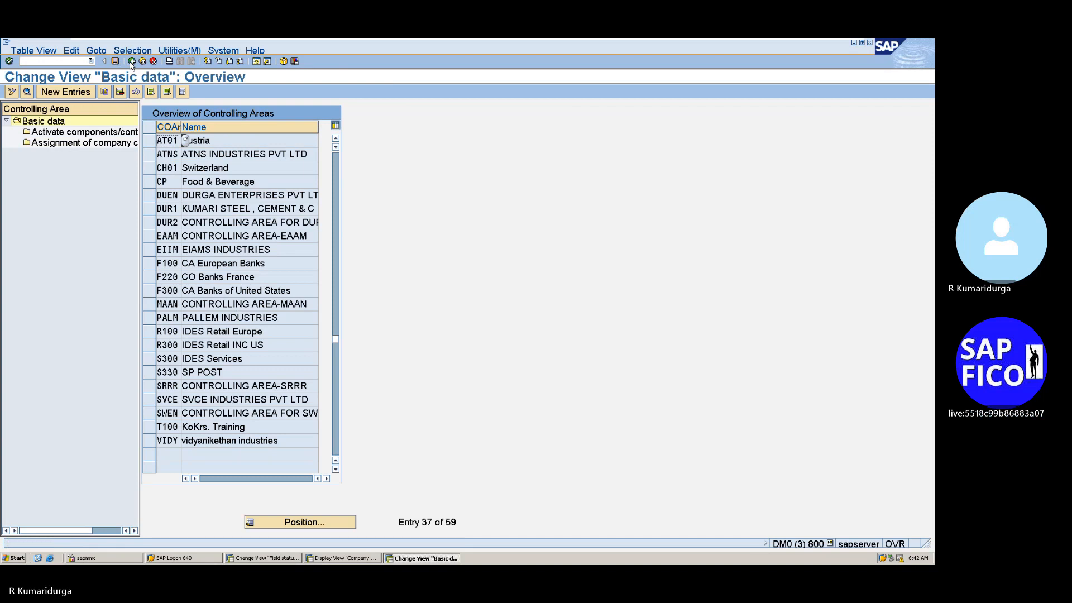
click(150, 224)
click(112, 144)
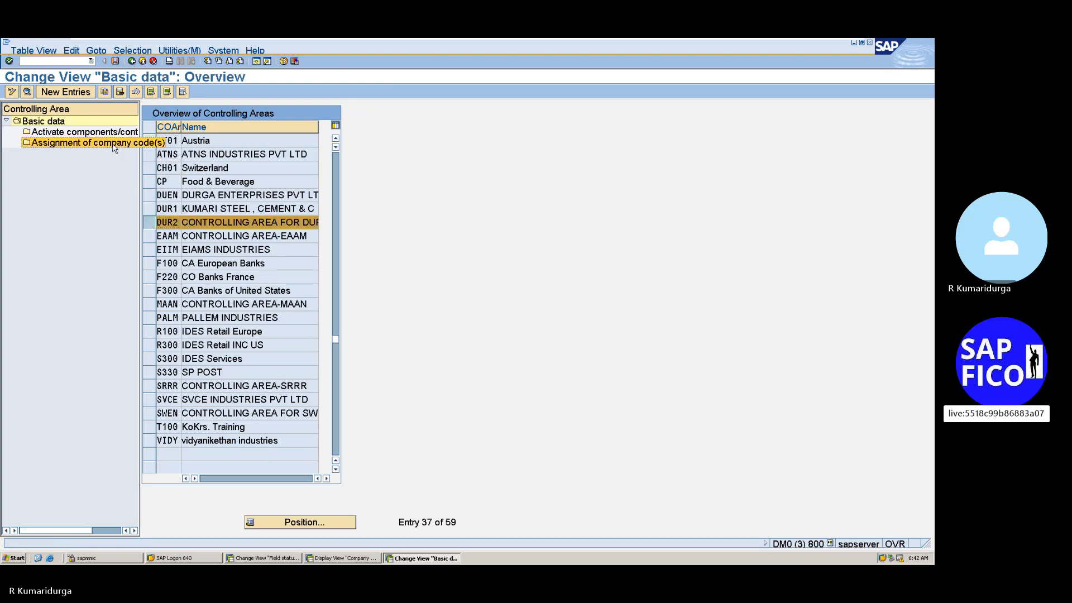
double_click(114, 146)
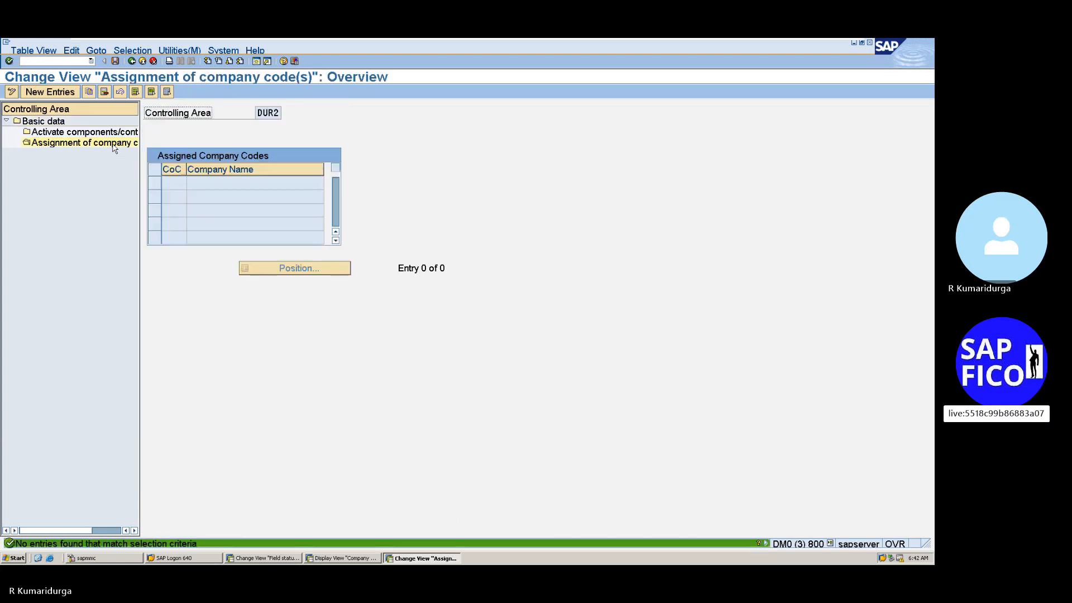
click(49, 92)
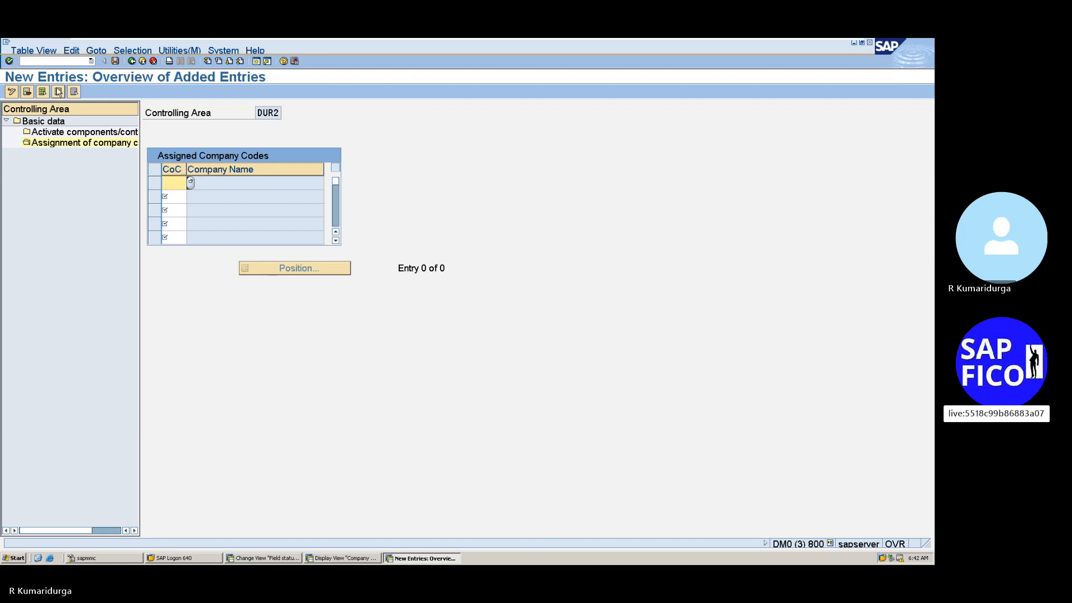
text(DUR1)
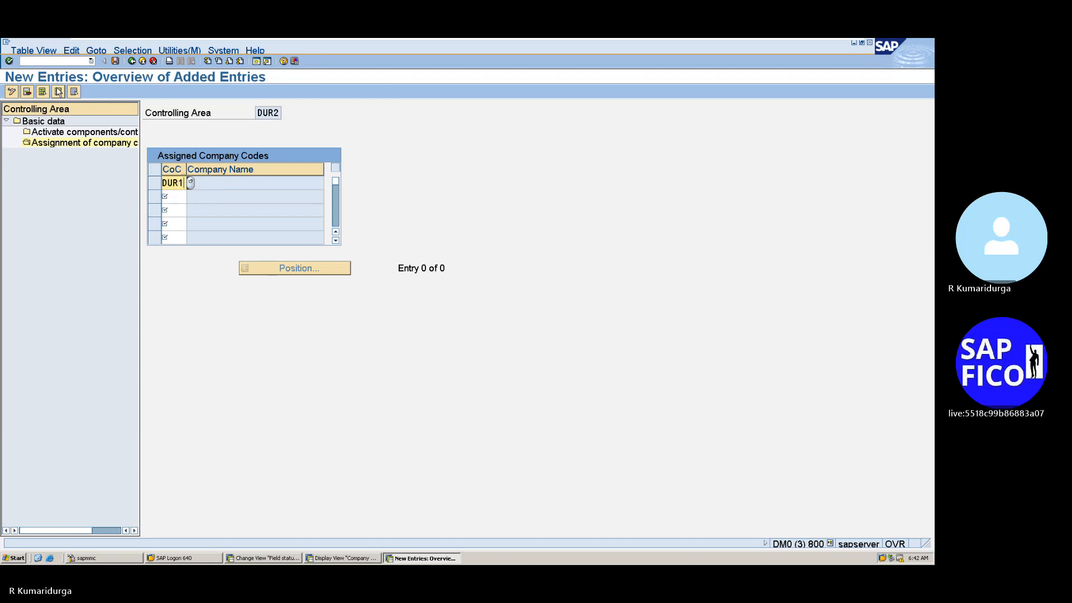
key(Return)
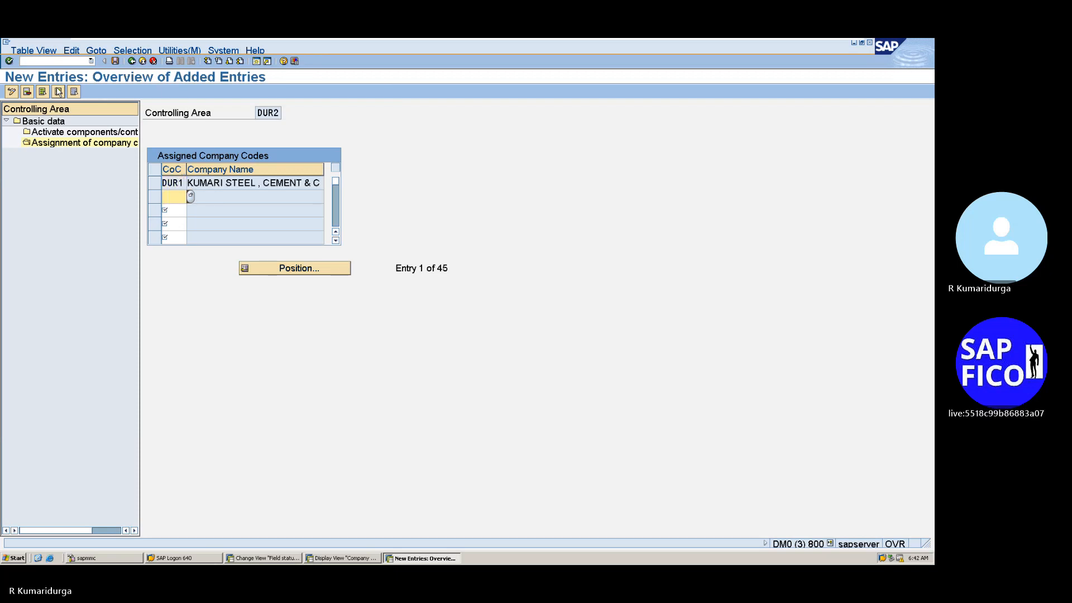
click(116, 62)
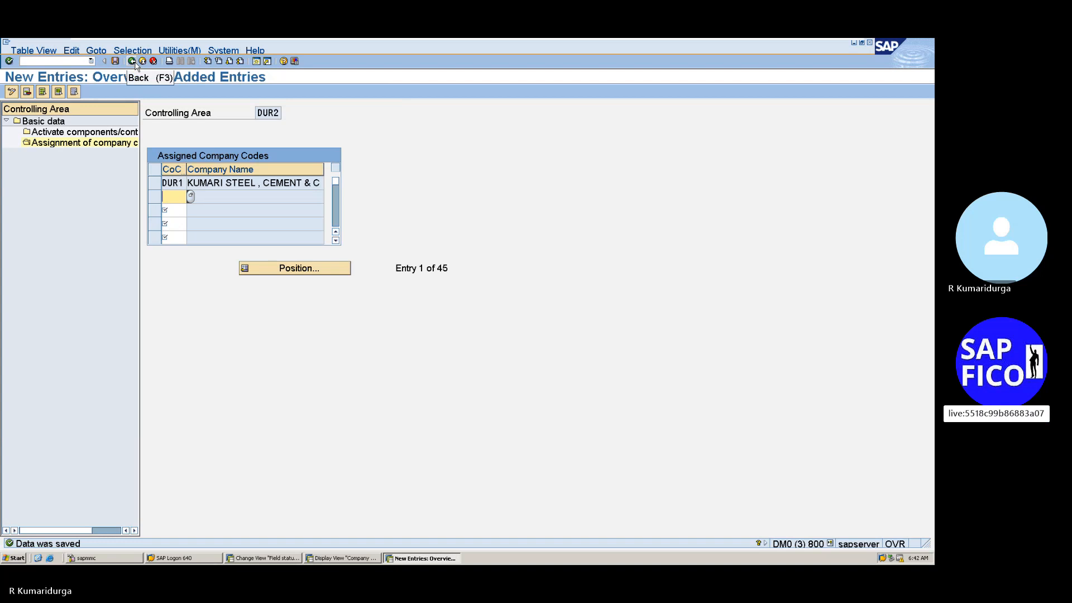
click(135, 64)
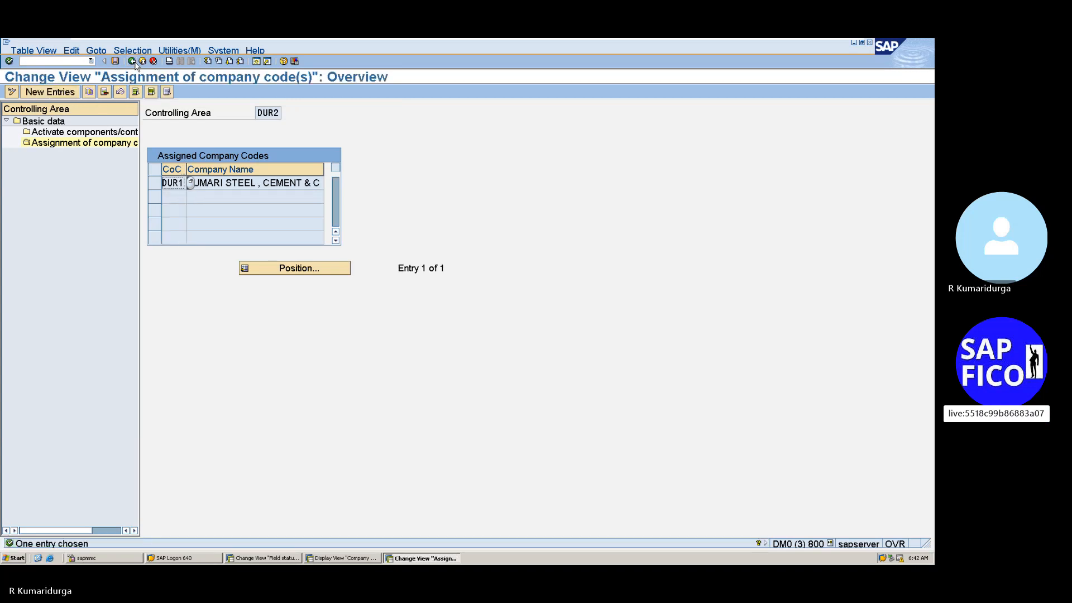
- Create a new entry for activating components and control indicators in controlling area DUR2, with fiscal year 2023
double_click(91, 132)
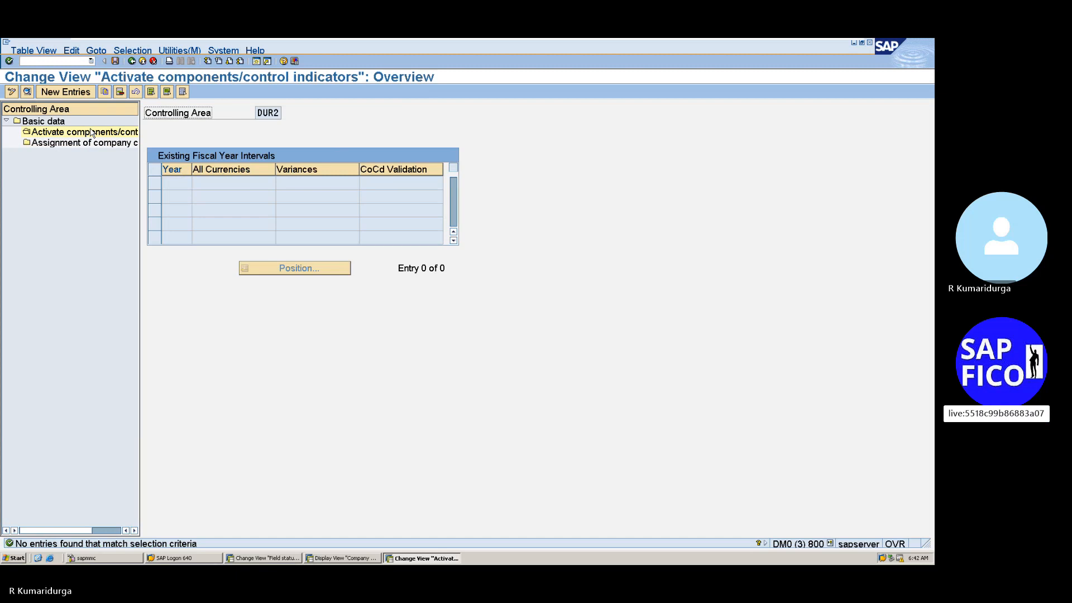
click(77, 94)
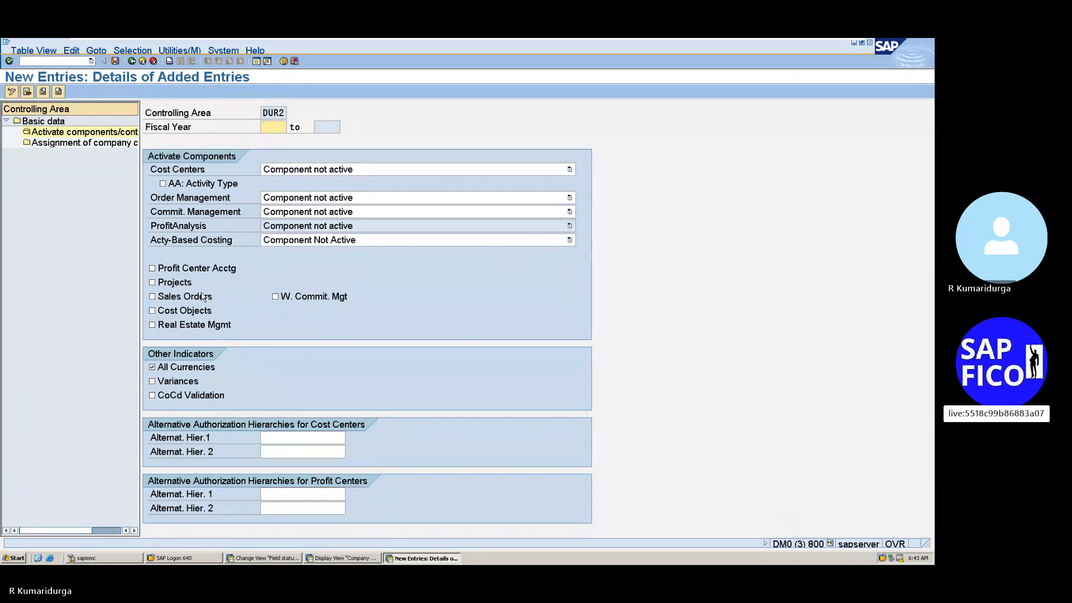
text(2023)
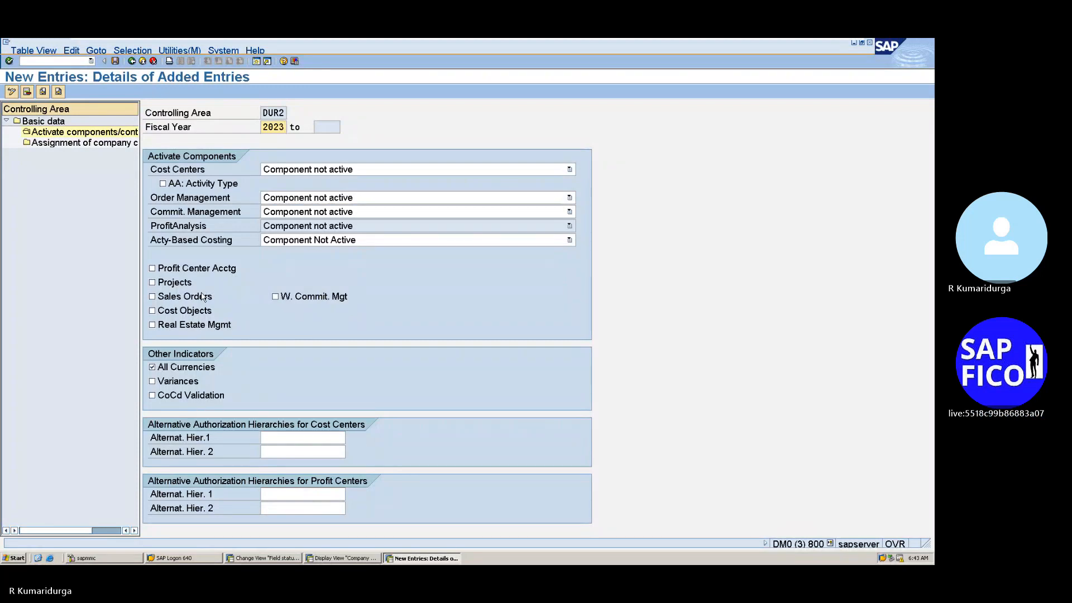
- Activate the Cost Centers component with AA: Activity Type, plus the Order Management and Commit. Management components
click(294, 172)
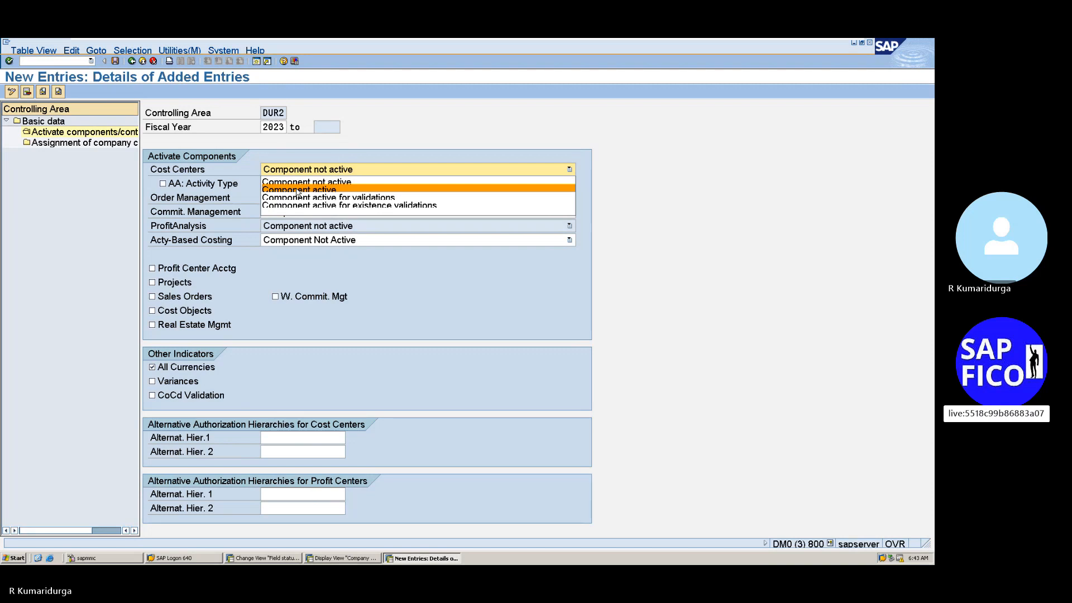
click(298, 190)
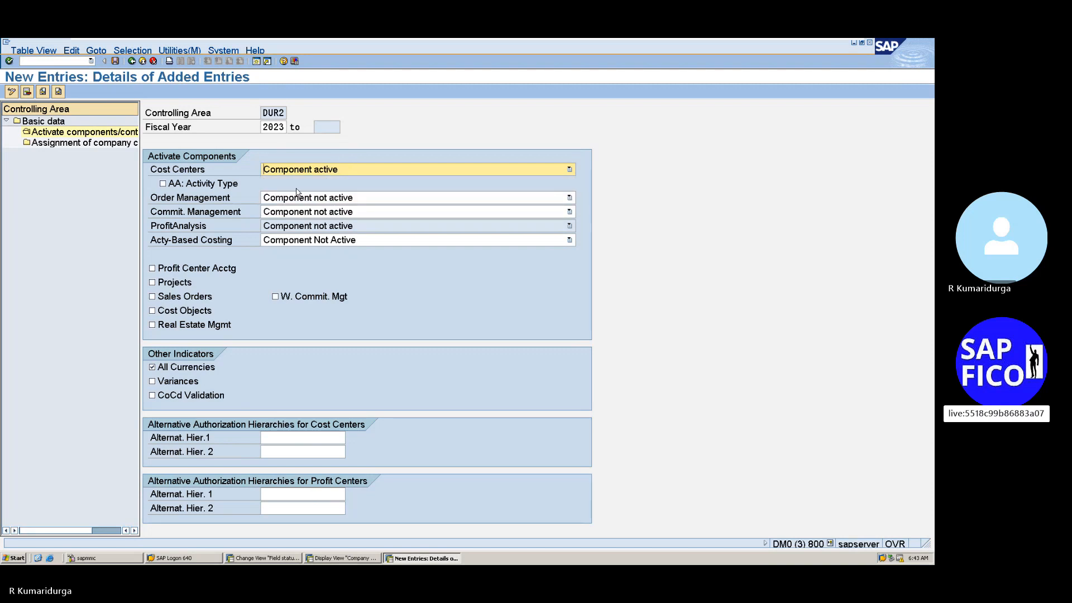
click(163, 185)
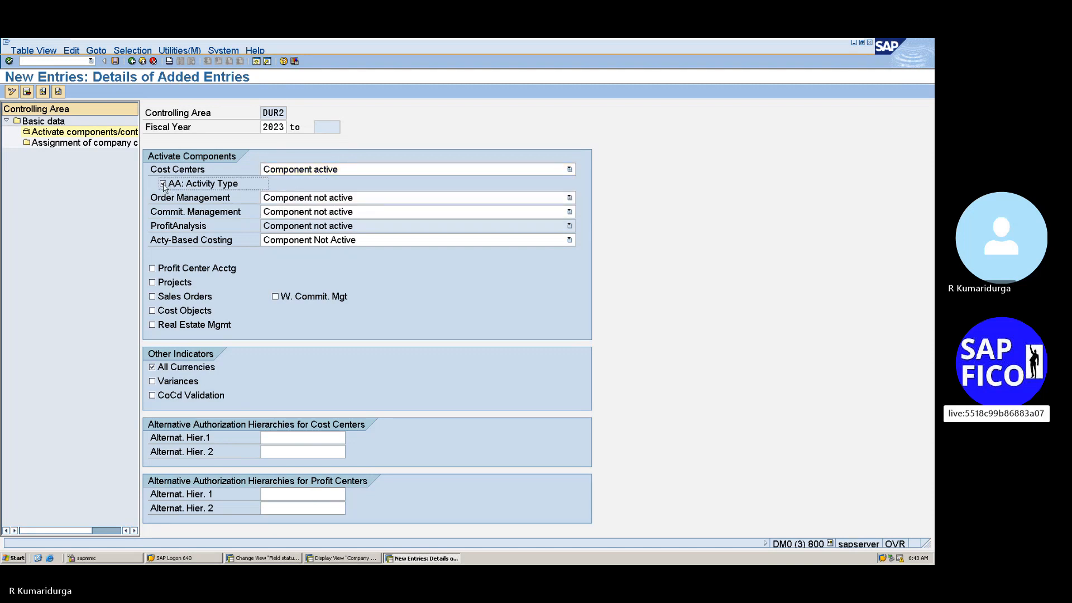
click(277, 200)
click(289, 217)
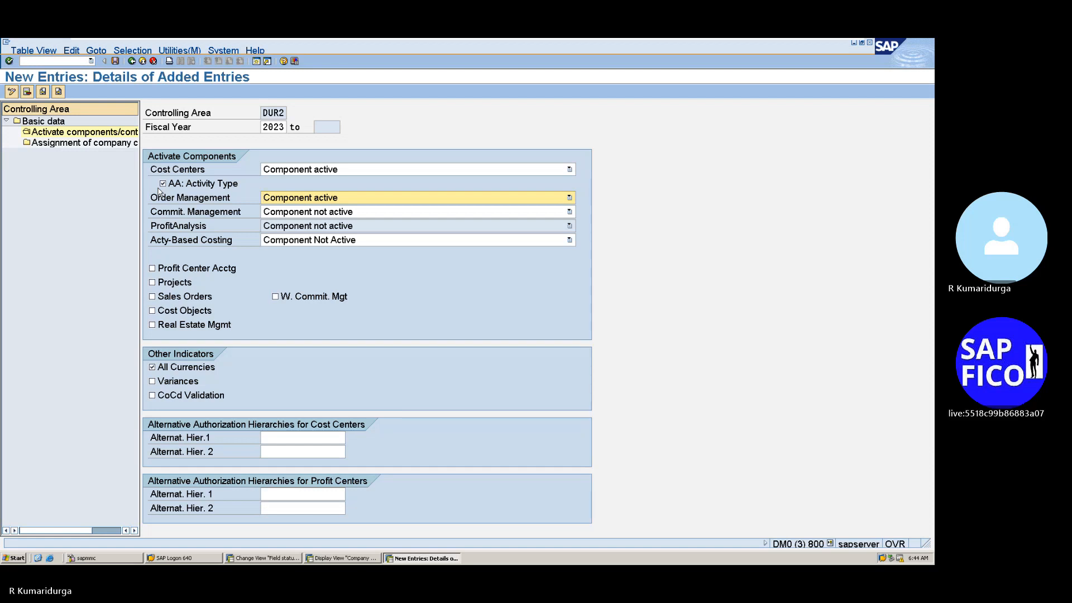
click(292, 214)
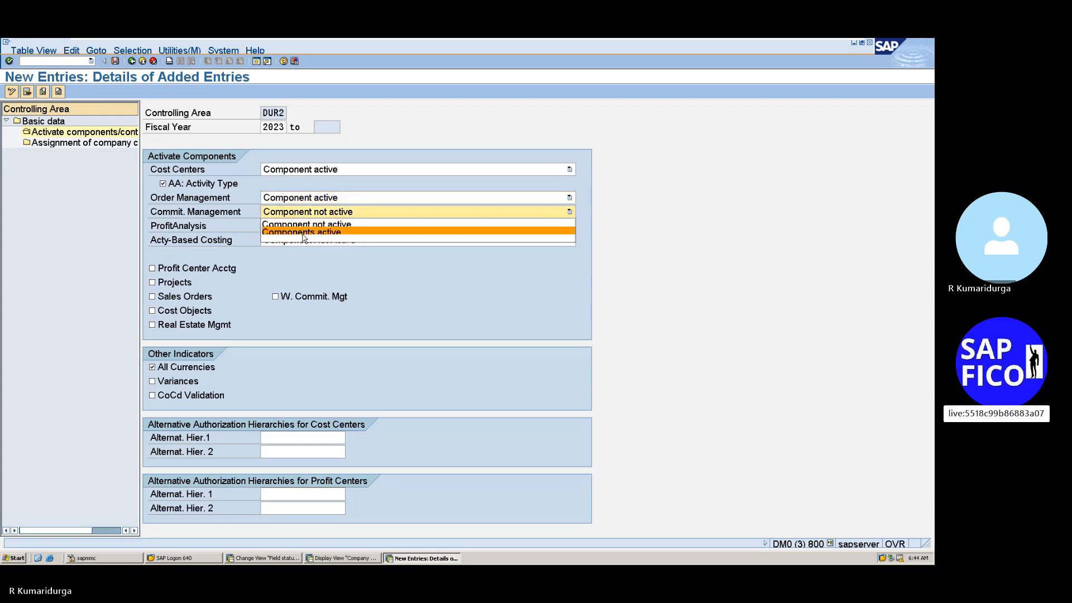
click(304, 233)
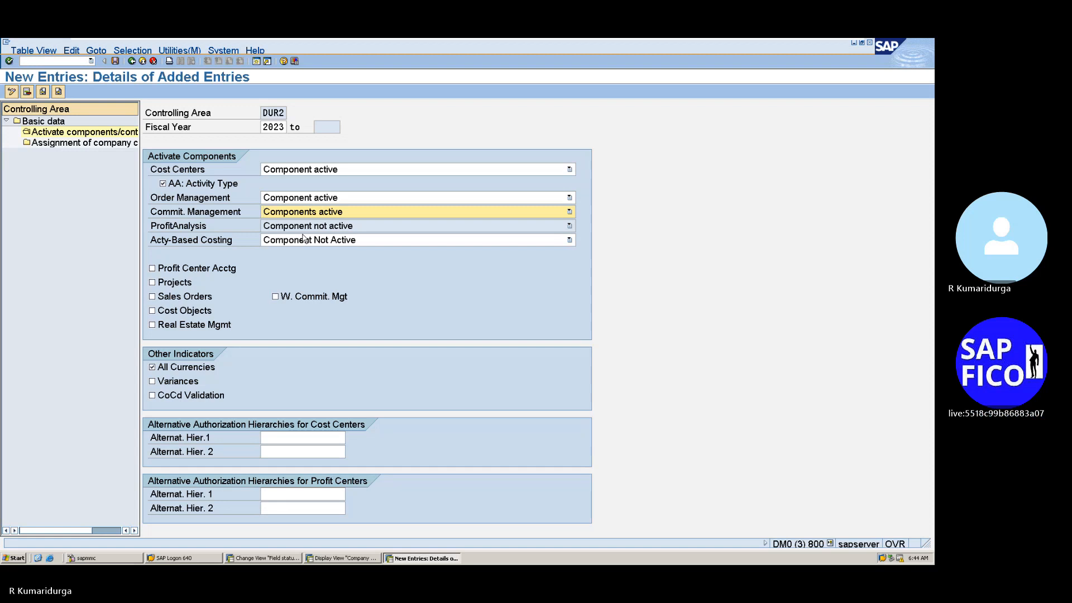
- Enable Profit Center Acctg, Projects, Cost Objects, Variances and CoCd Validation, leave Sales Orders disabled, and save the new entry
click(153, 269)
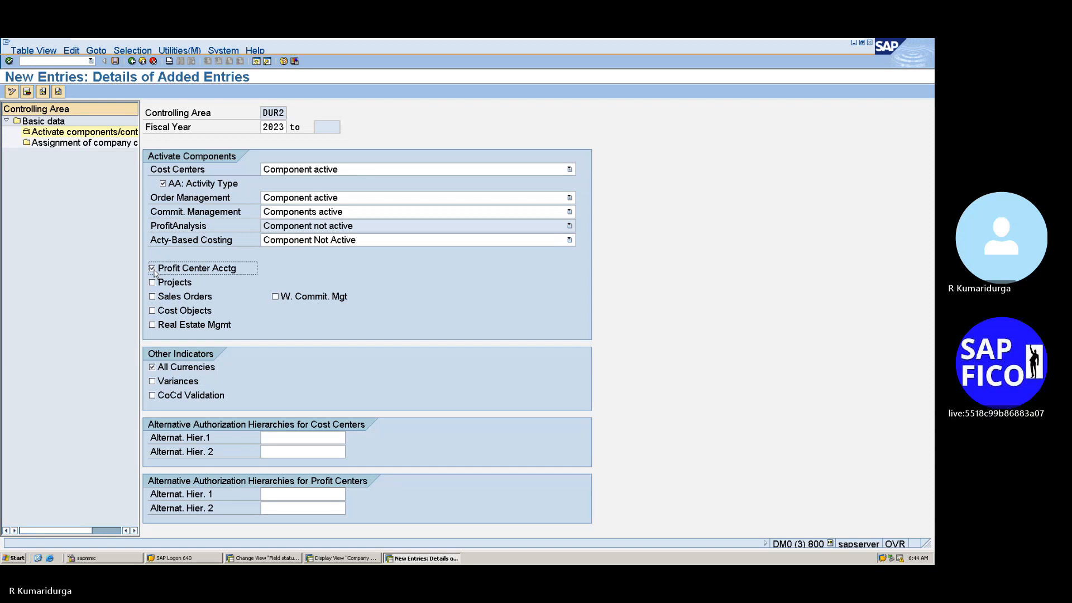
click(152, 284)
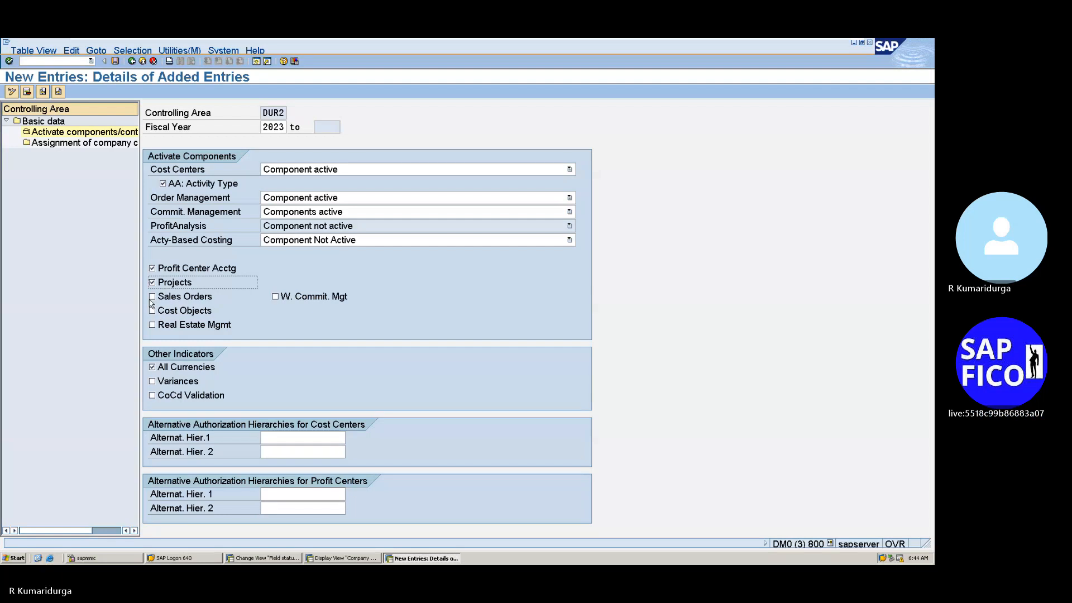
click(153, 298)
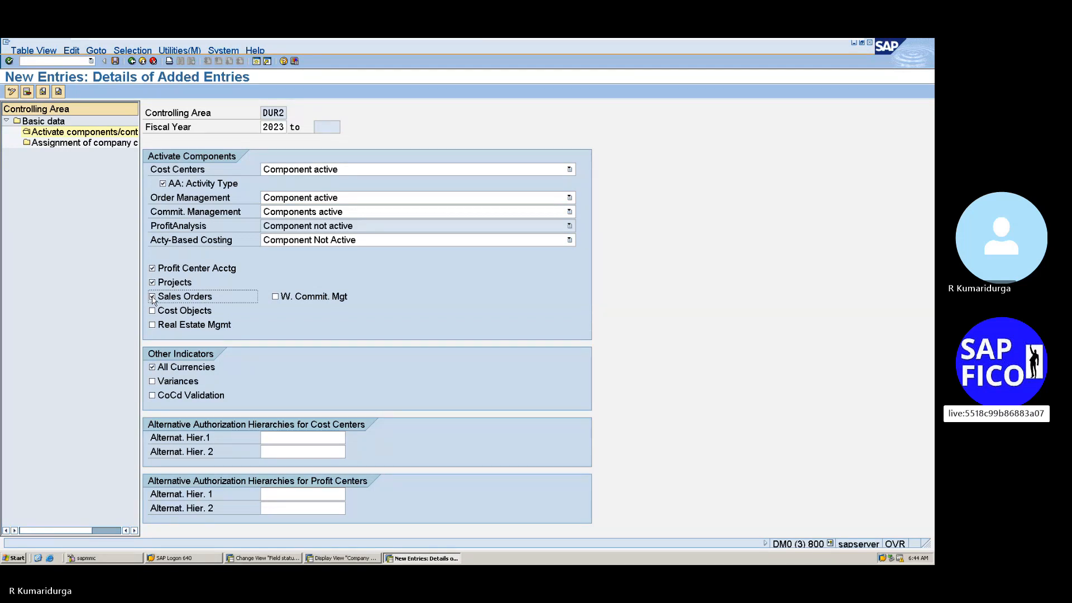
click(152, 283)
click(153, 297)
click(152, 311)
click(153, 382)
click(153, 396)
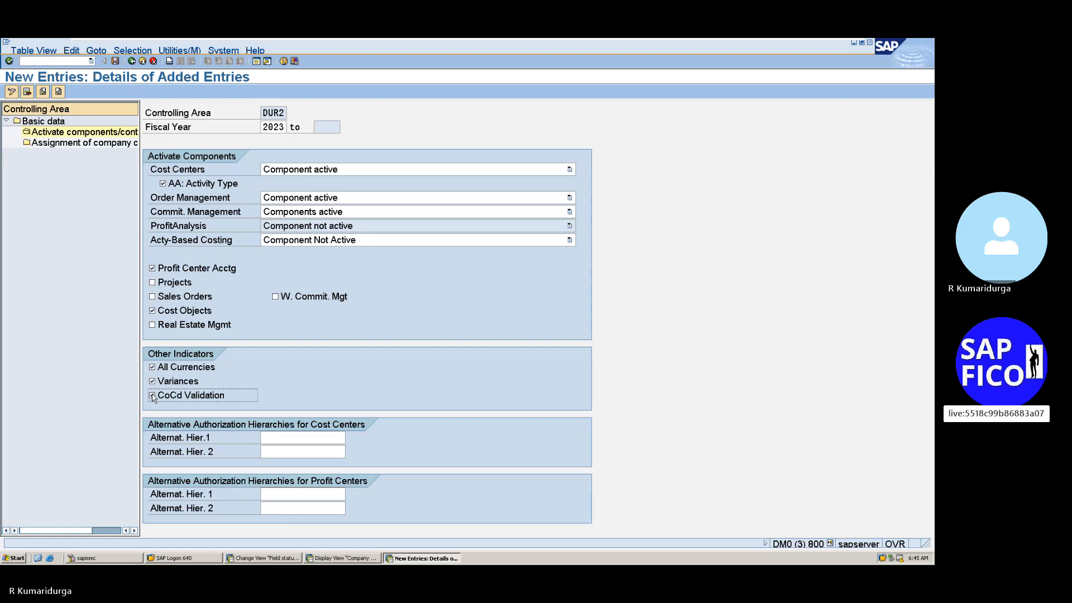
click(152, 283)
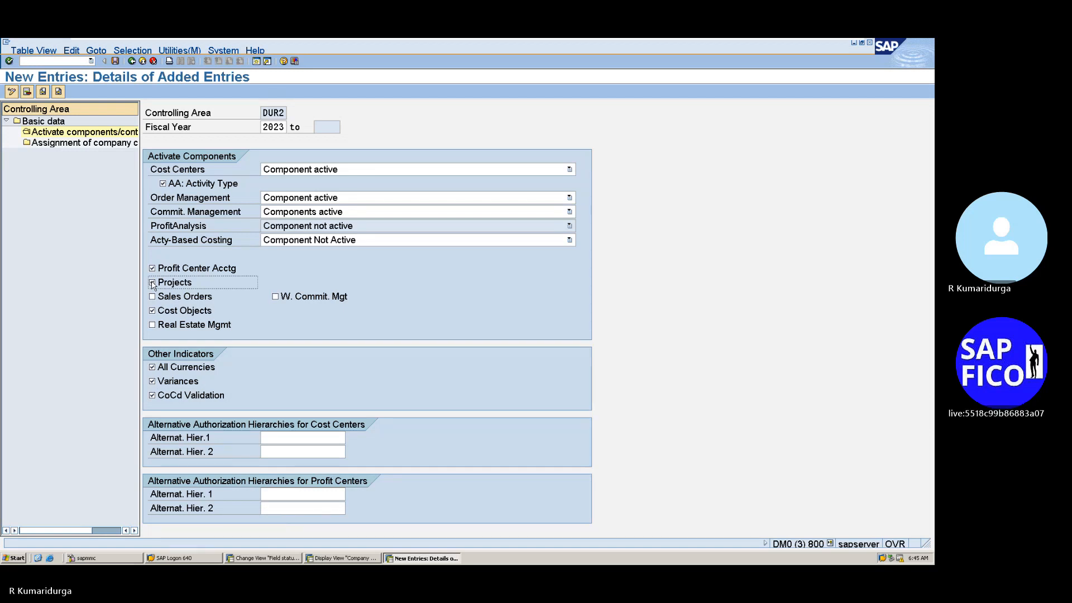
click(152, 283)
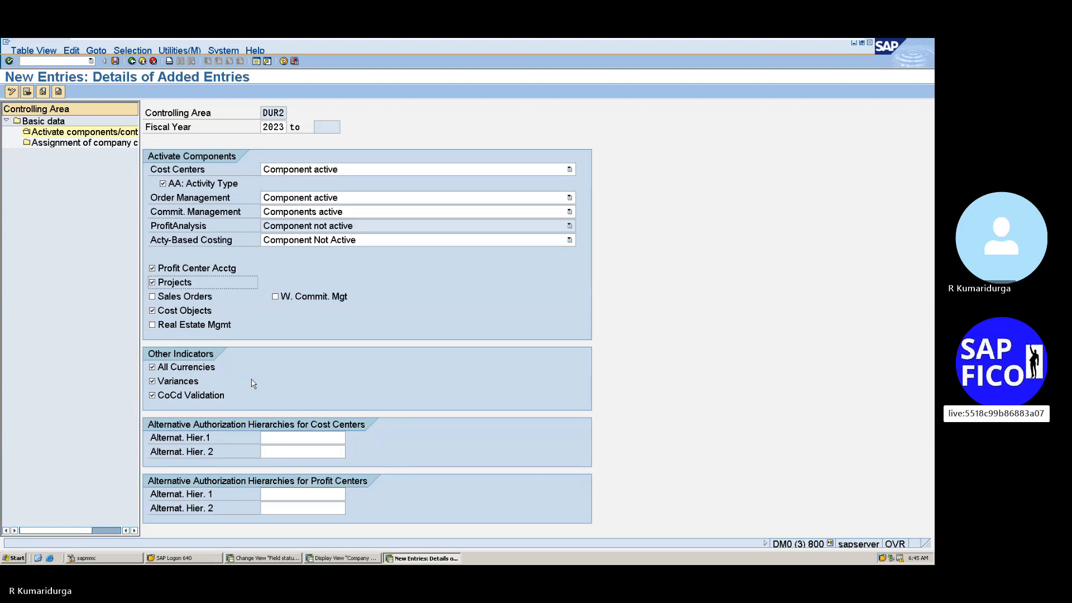
click(114, 61)
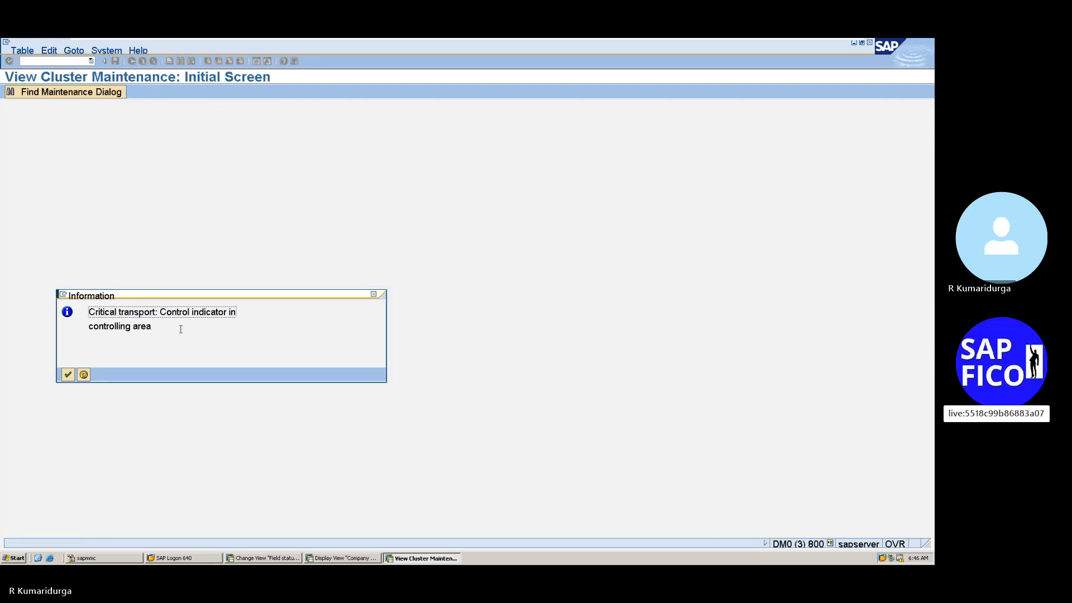
click(71, 381)
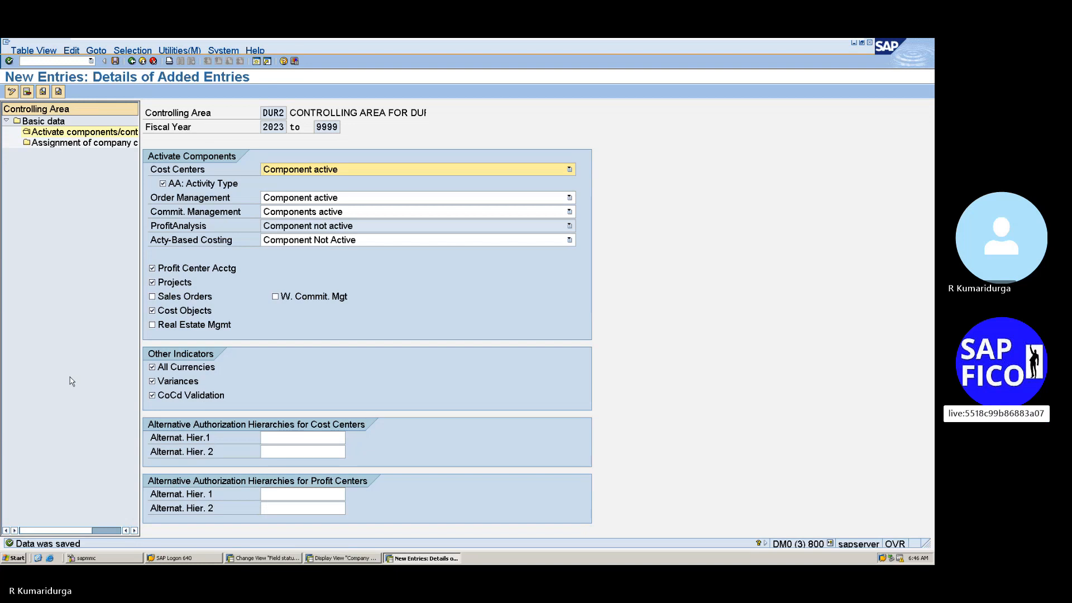
- Run transaction /NOKKS and set the controlling area to DUR2
click(56, 60)
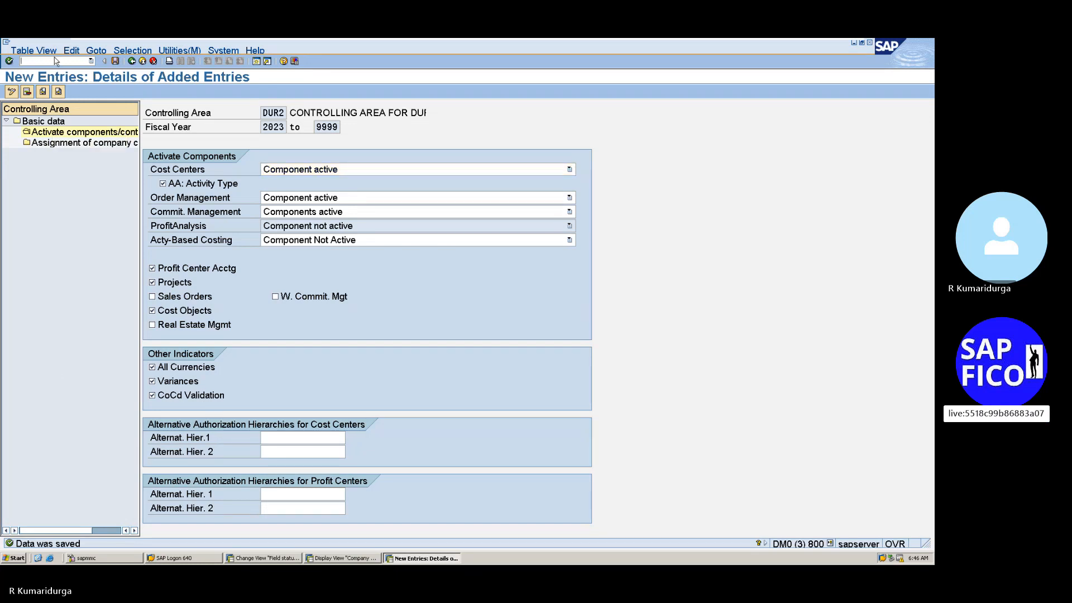
text(/NOKK)
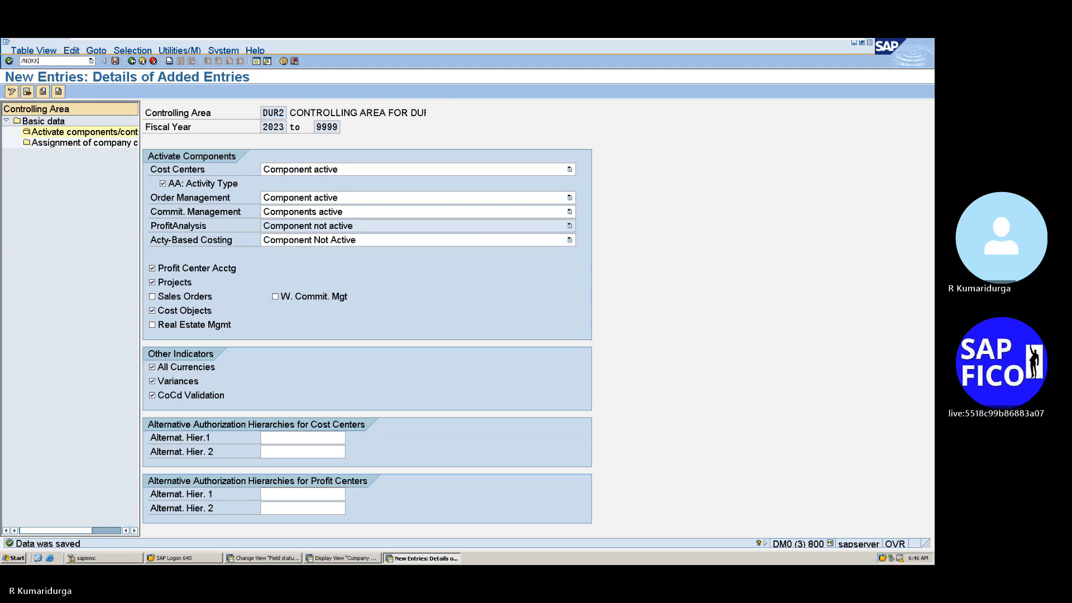
text(S)
key(Return)
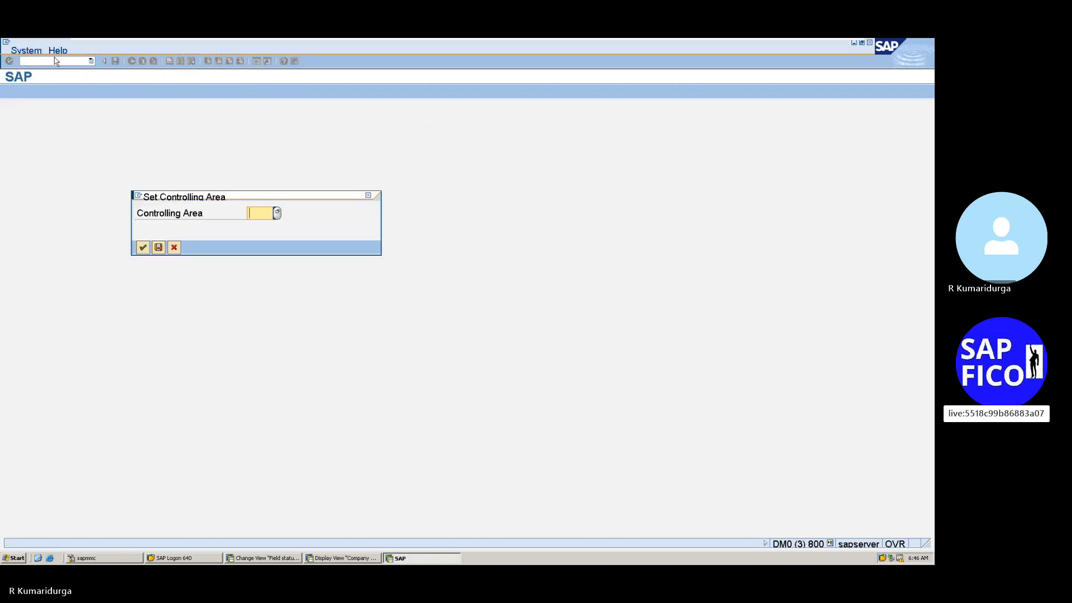
text(D)
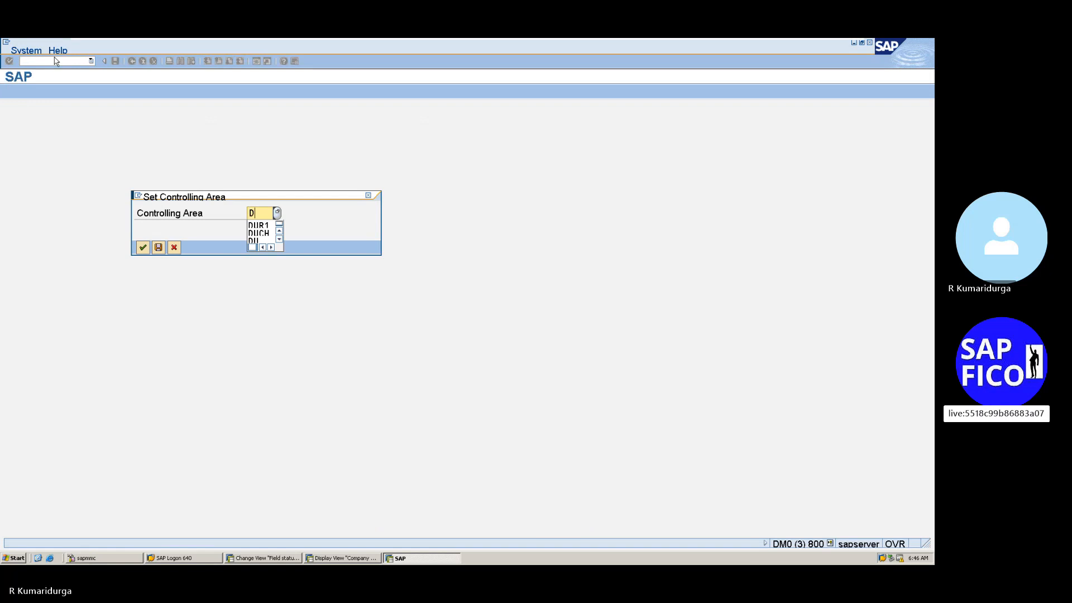
text(UR)
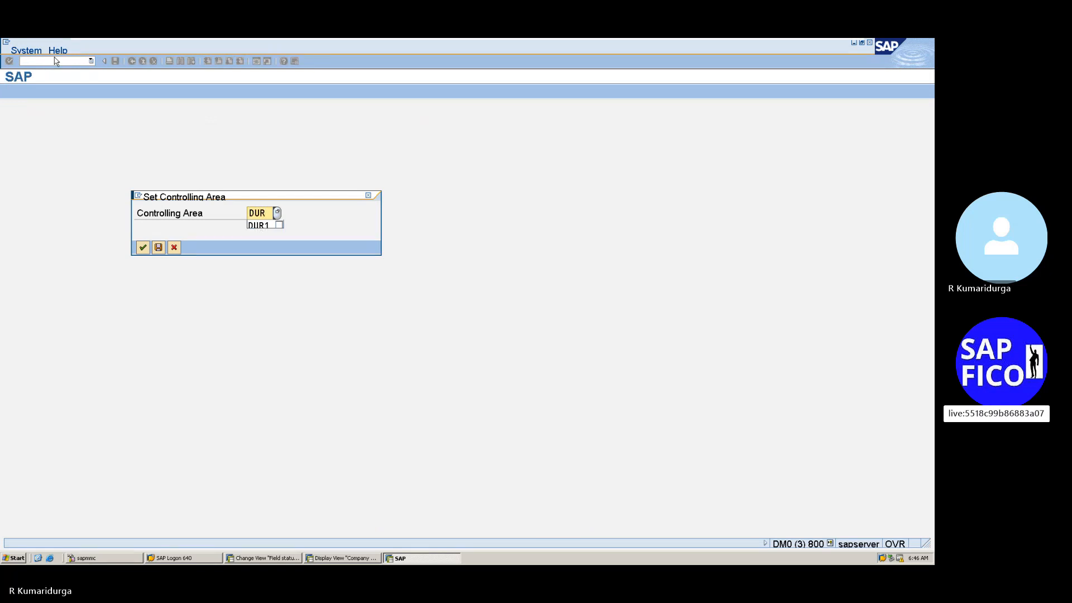
text(2)
key(Return)
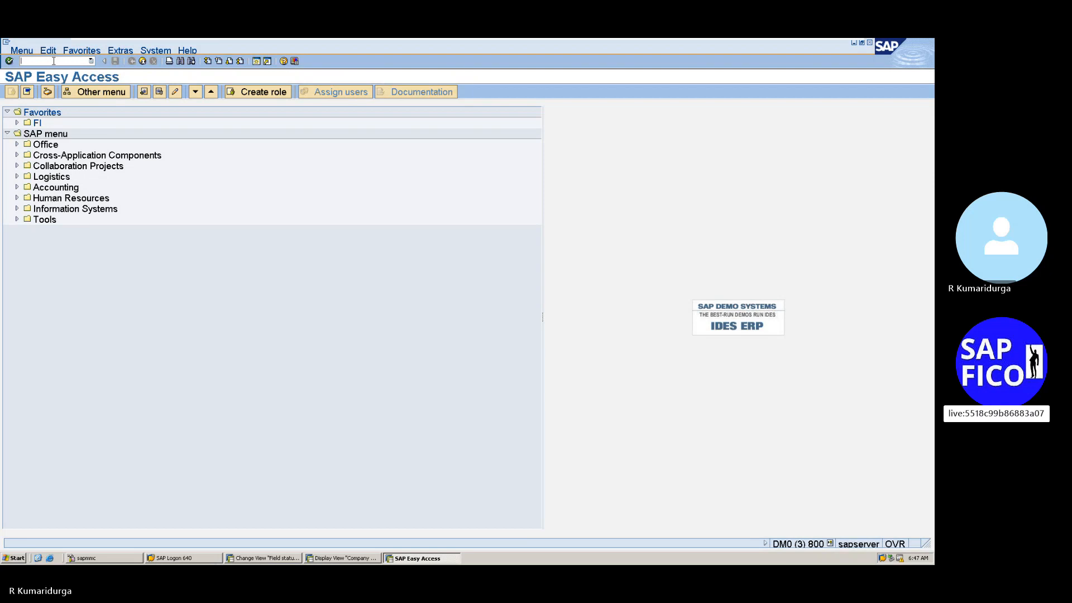
- Switch to the Word notes and add item 2, "SET VERSIONS USING TCODE:OKEQ", at the end of the CONFIGURATIONS list
mouse_move(693, 43)
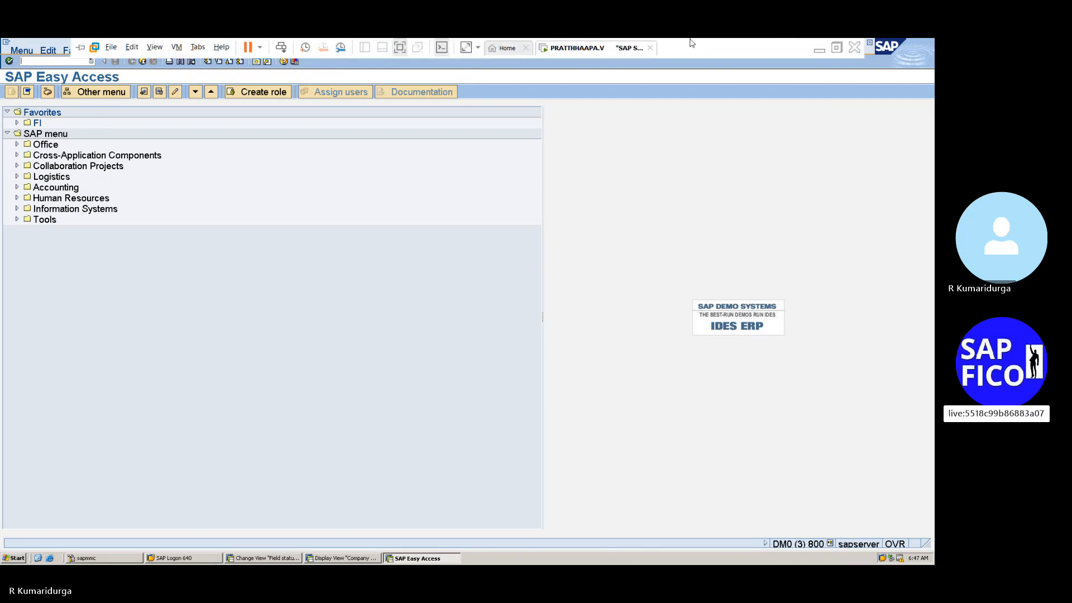
click(820, 50)
mouse_move(682, 560)
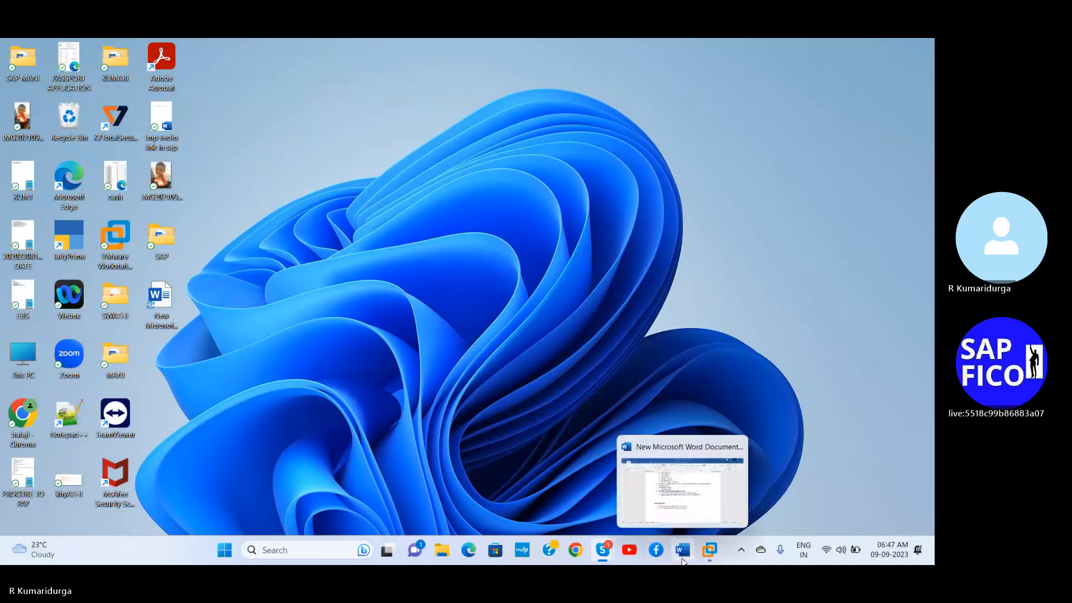
click(682, 491)
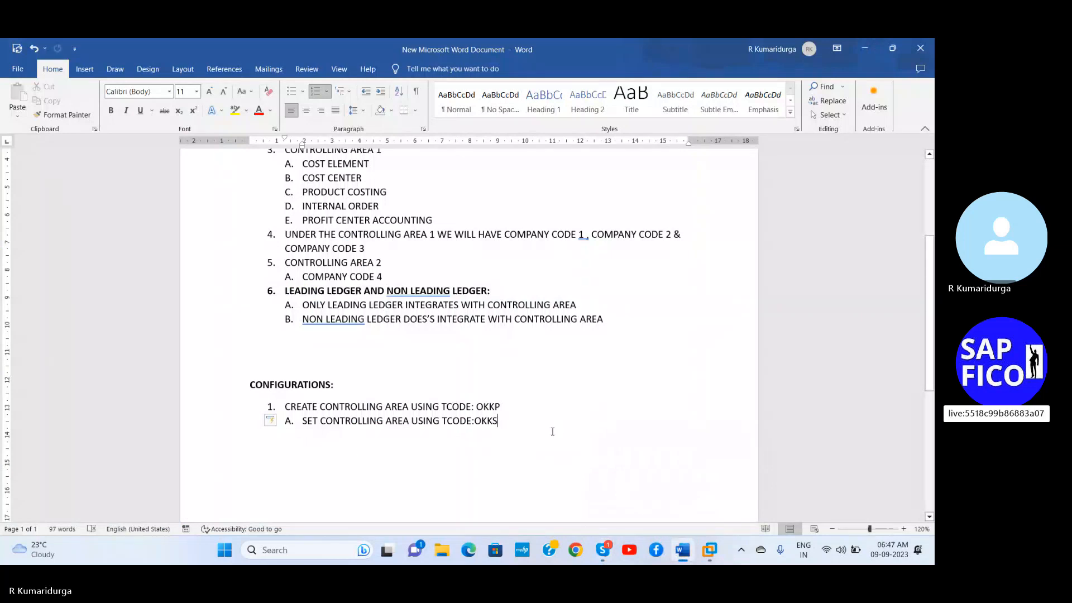
key(Return)
key(BackSpace)
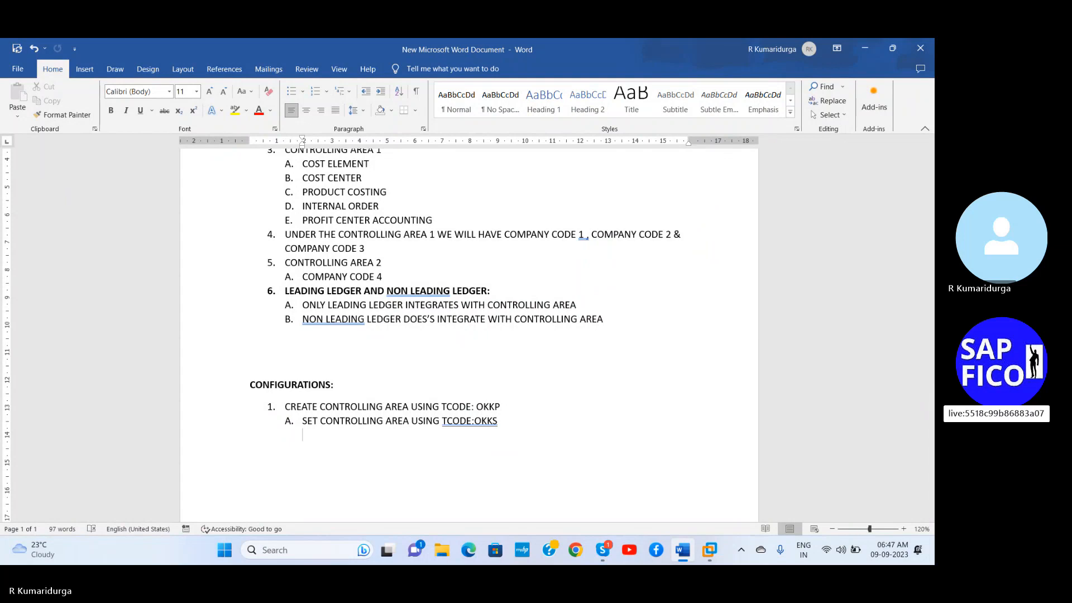
key(BackSpace)
key(BackSpace)
text(2.)
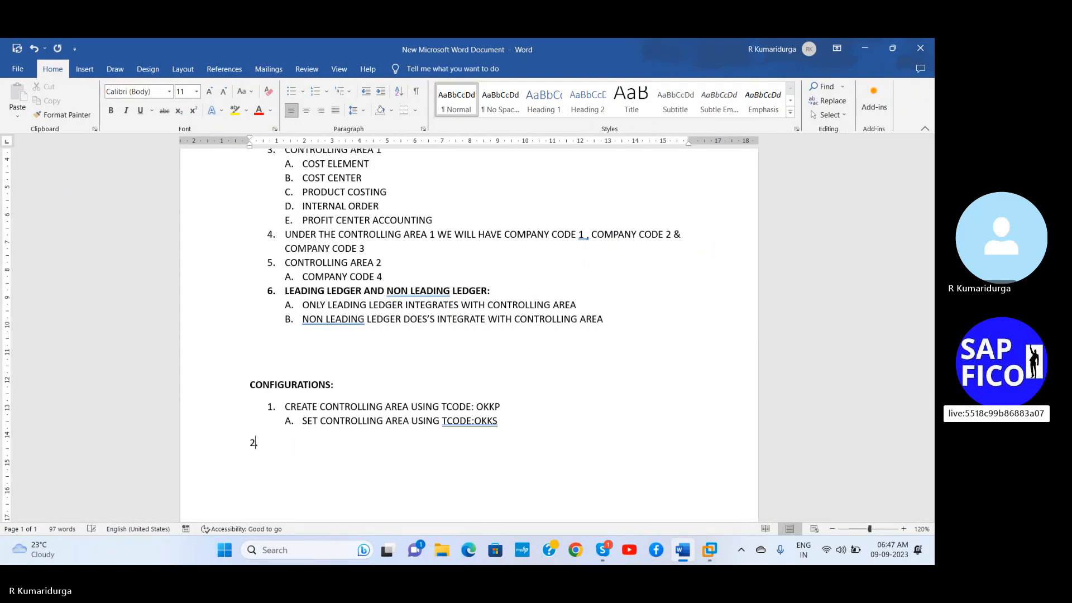
text( SET)
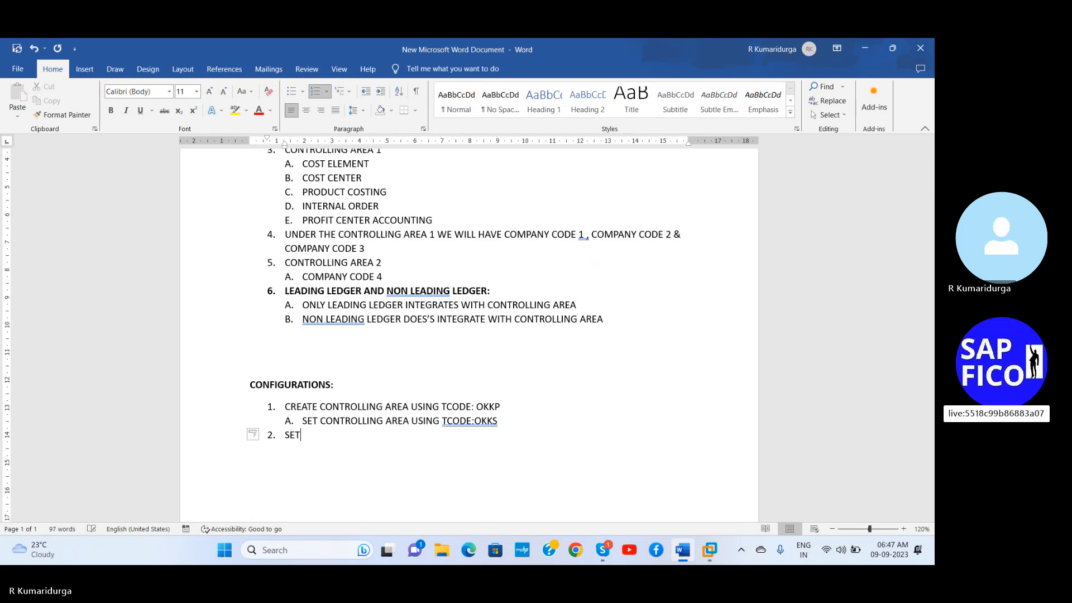
text( VERSION)
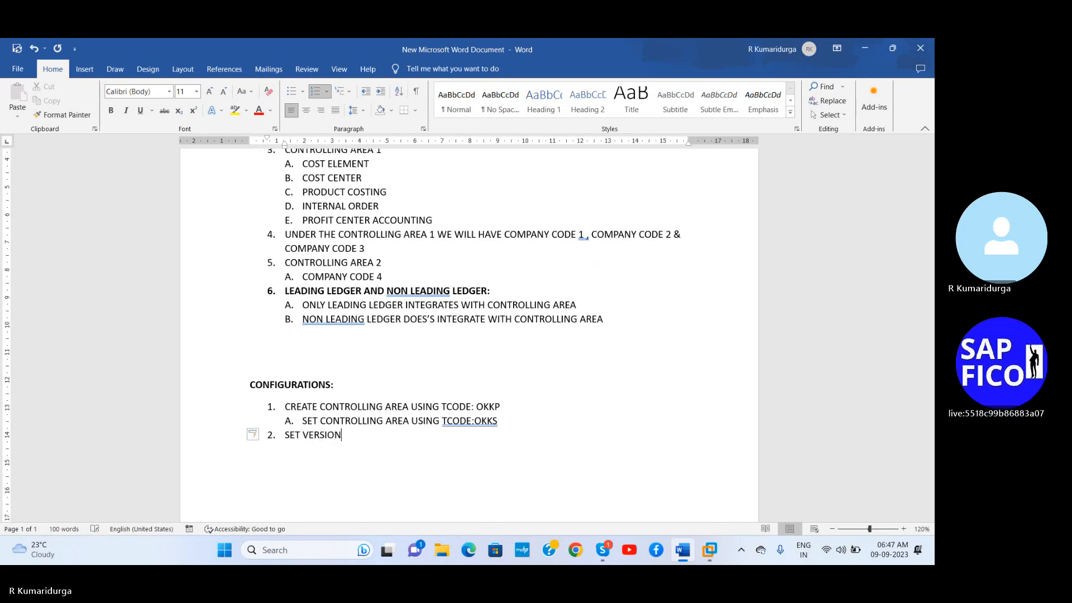
text(S USI)
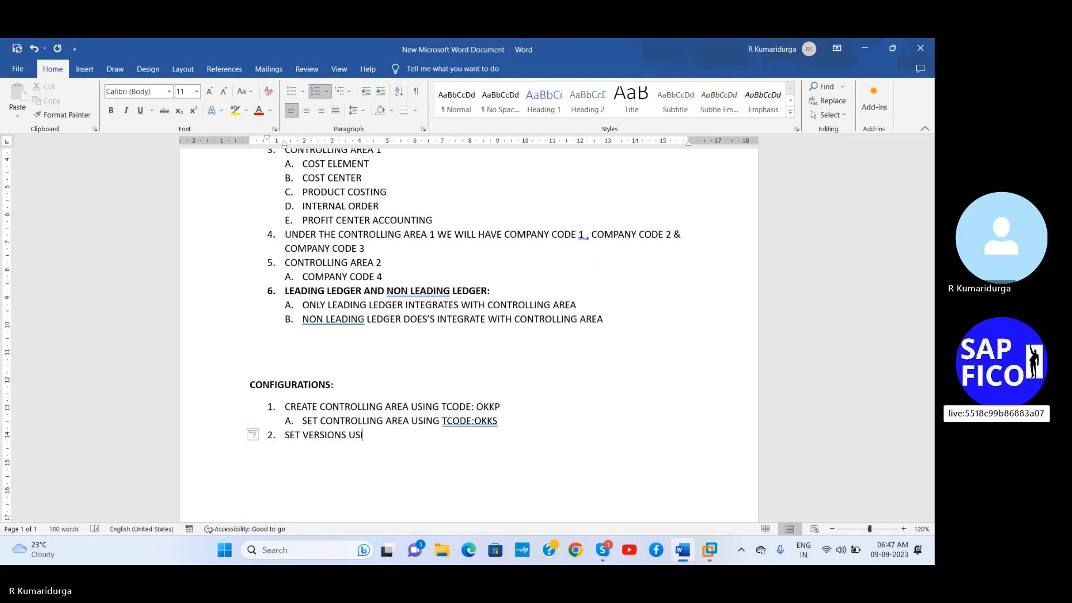
text(NG TCODE)
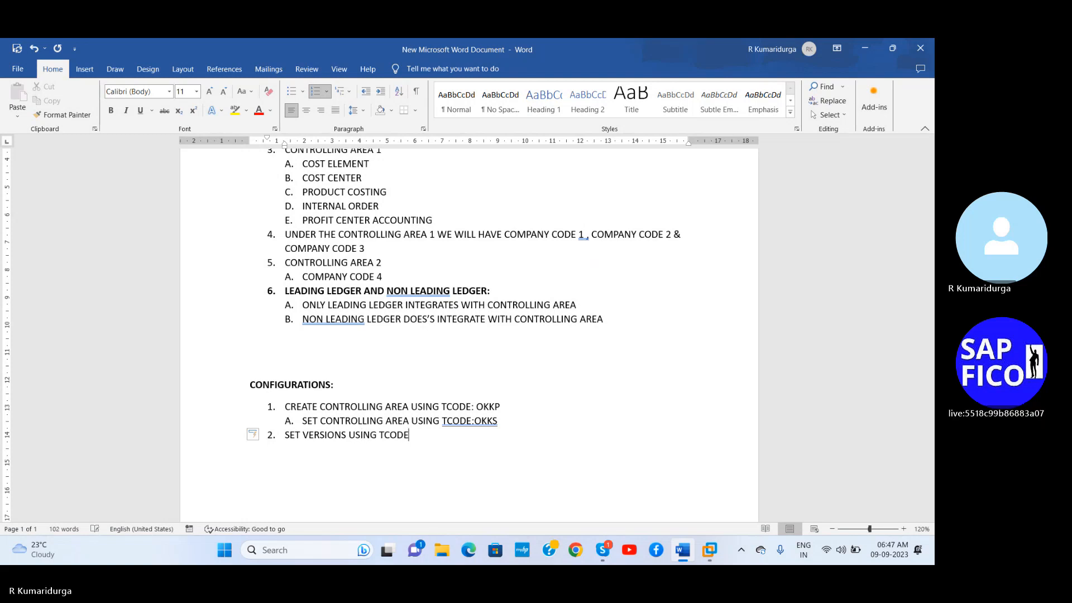
text(:OKEQ)
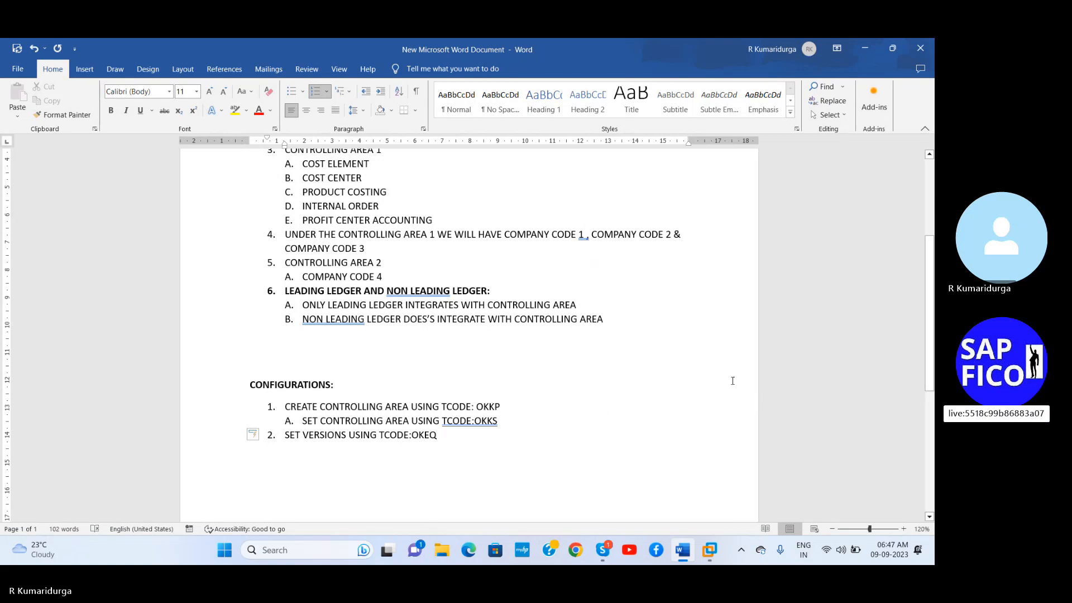
- Switch to the SAP system in VMware Workstation and run transaction OKEQ
mouse_move(701, 561)
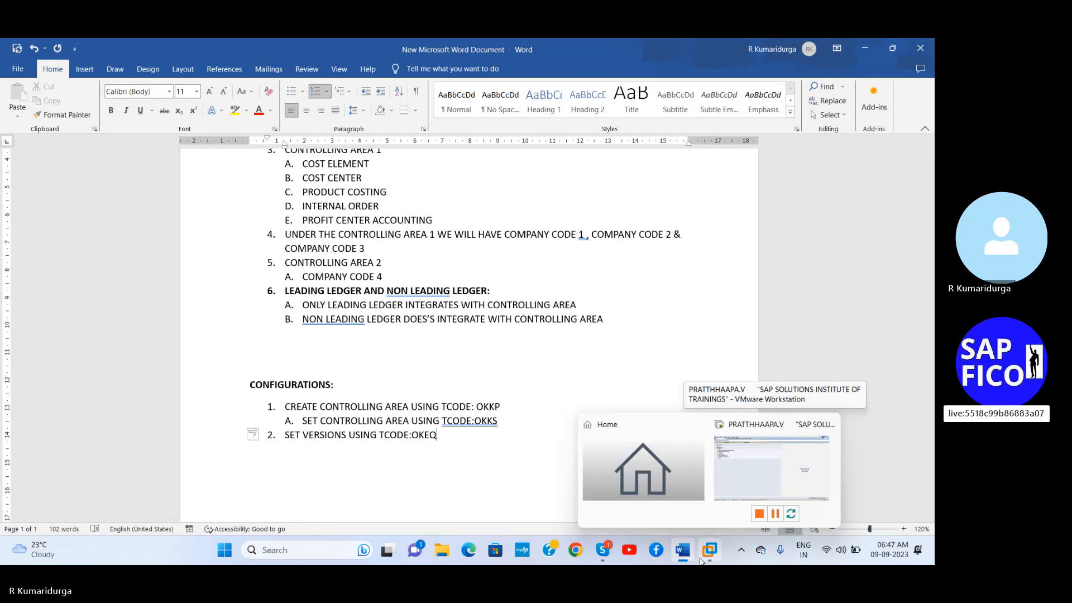
click(729, 481)
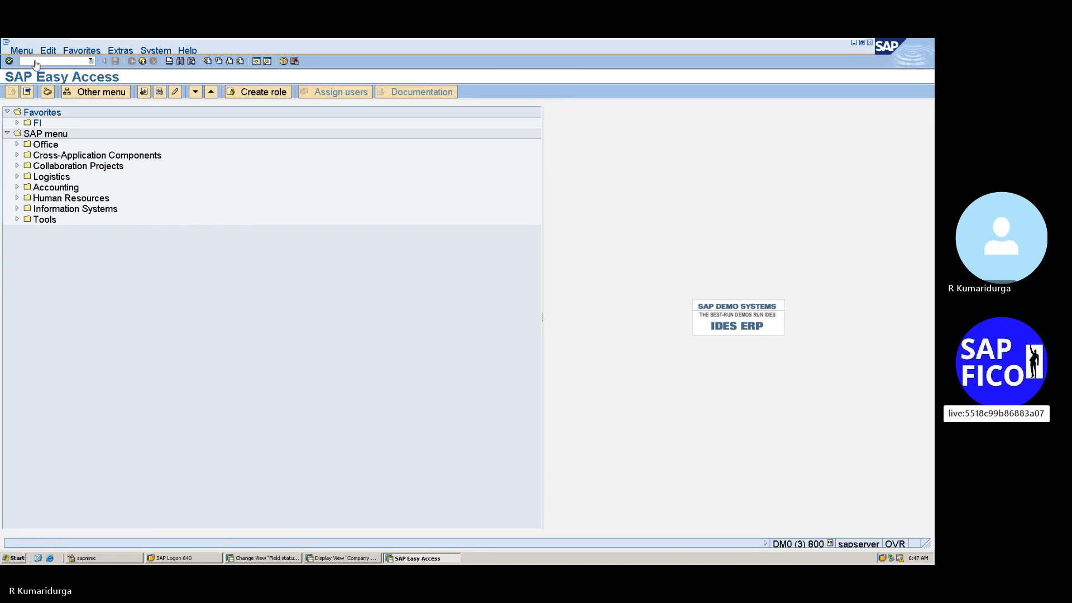
text(OKEQ)
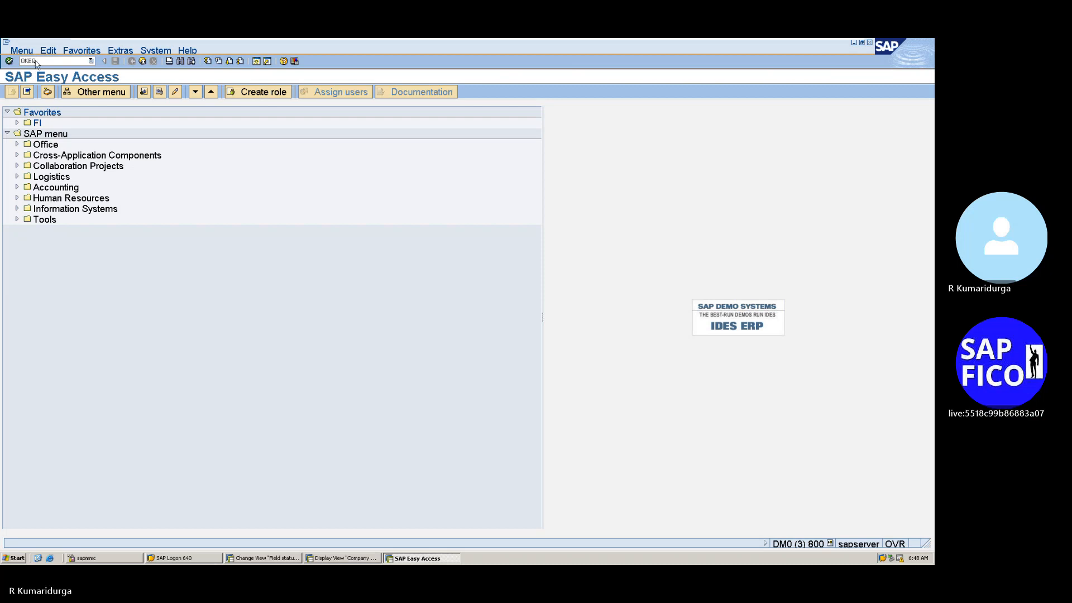
key(Return)
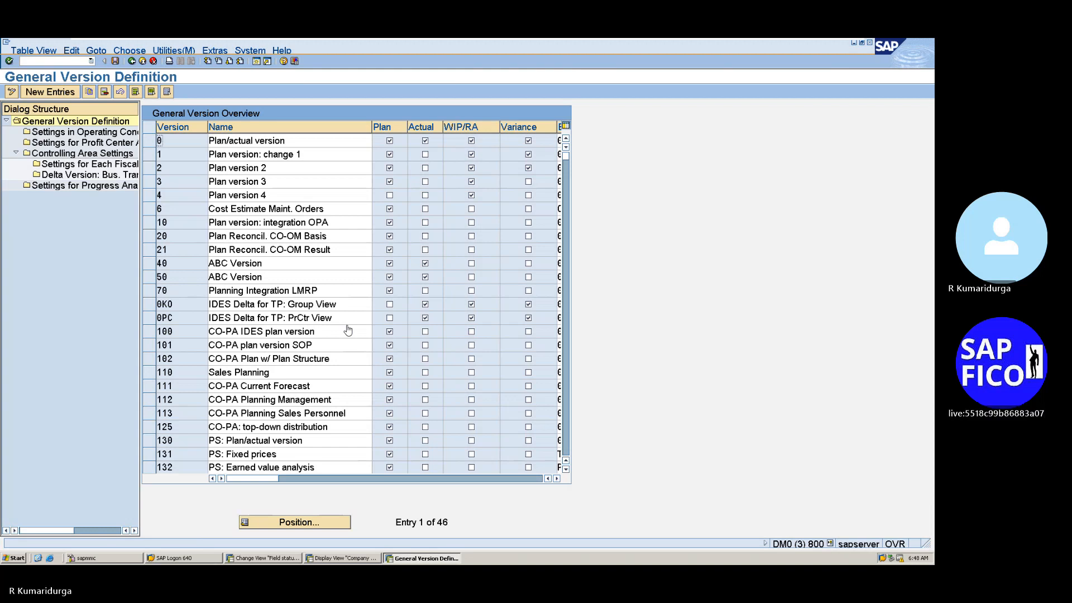
- Select version 0 (Plan/actual version) and open its Settings for Each Fiscal Year for controlling area DUR2
click(148, 141)
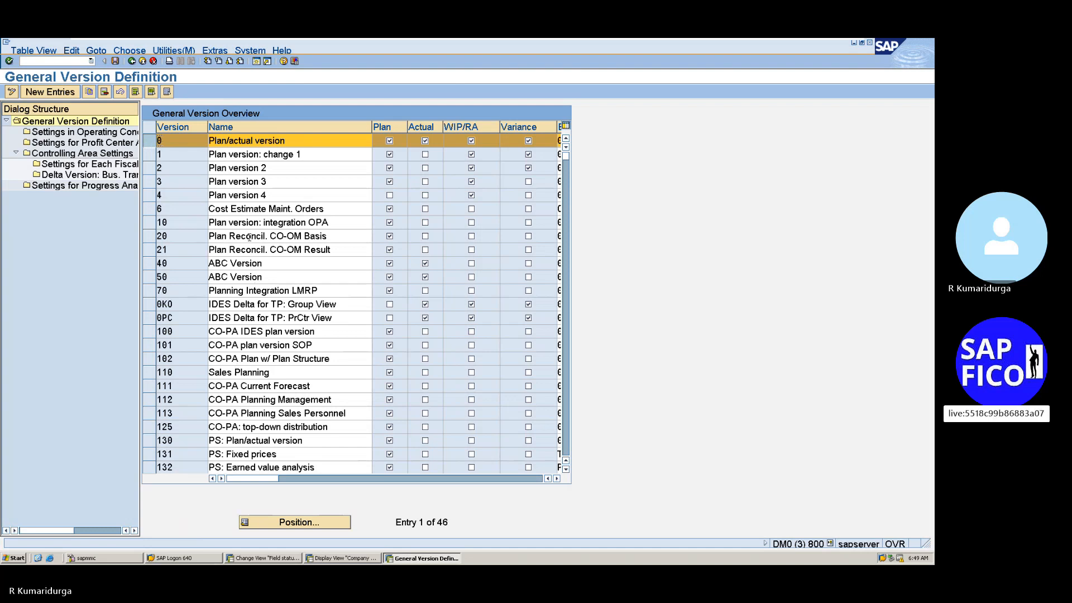
scroll(214, 276, down, 9)
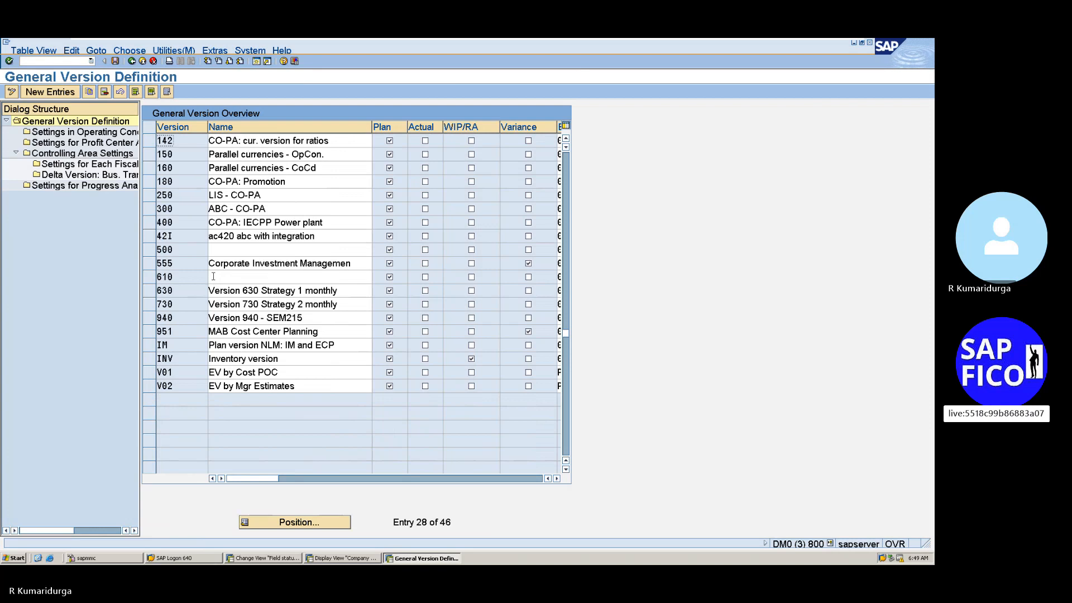
scroll(214, 276, up, 9)
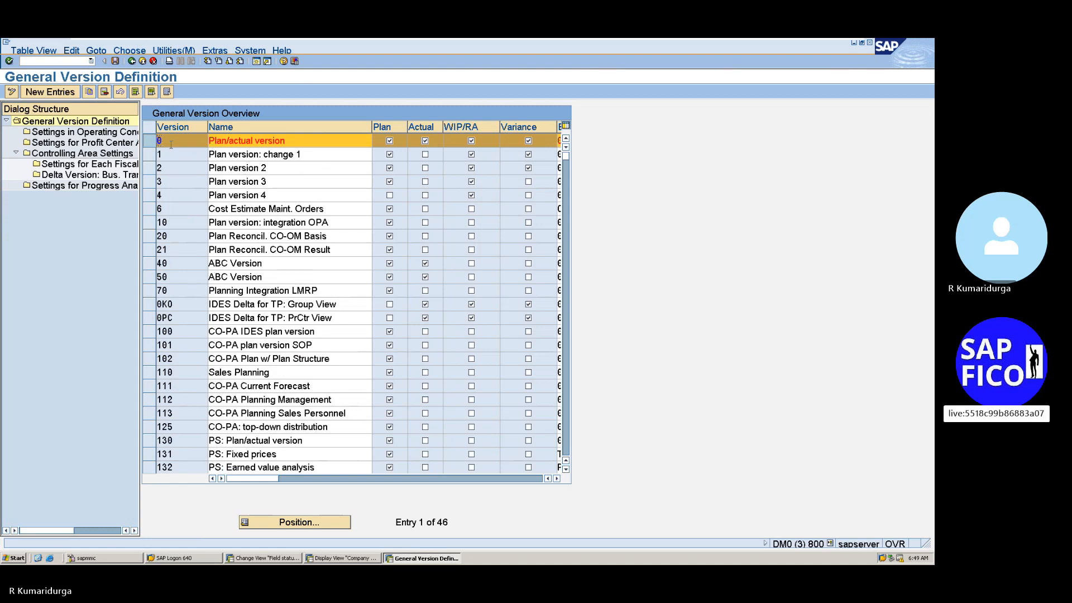
mouse_move(496, 42)
click(129, 166)
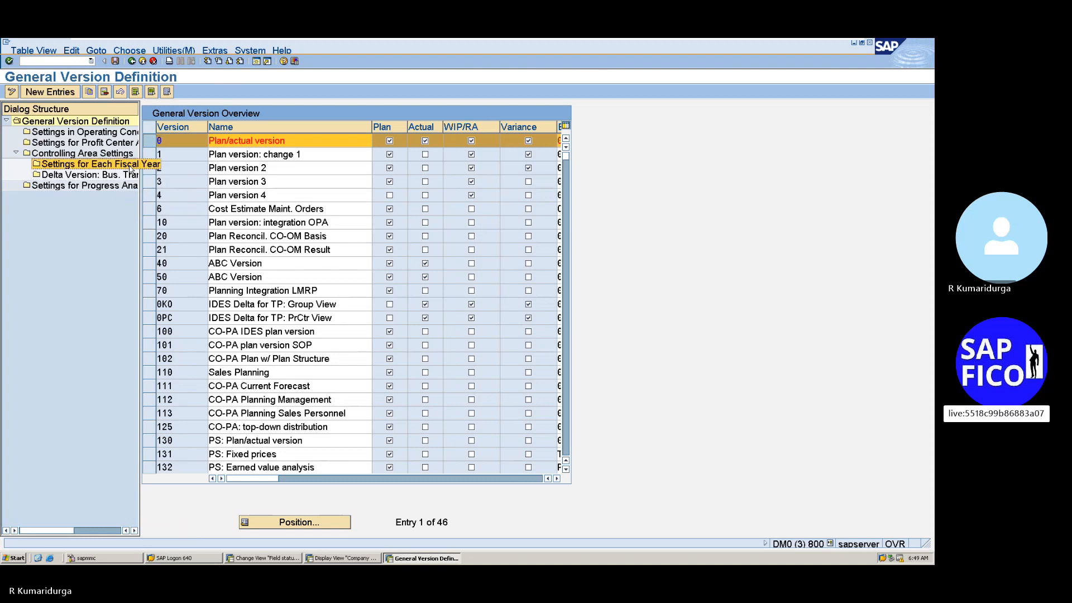
double_click(129, 167)
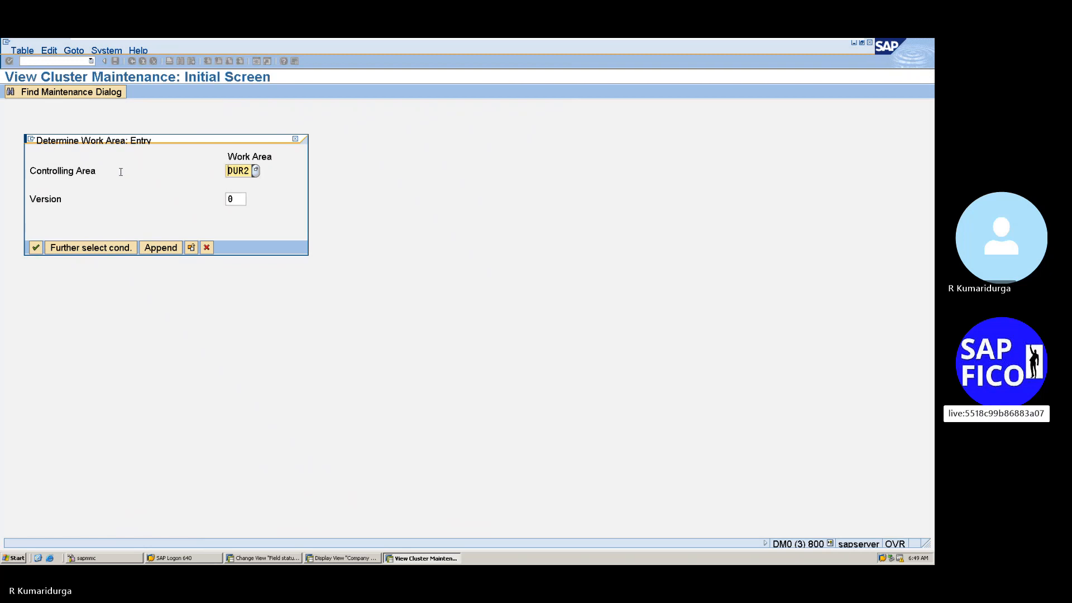
click(35, 247)
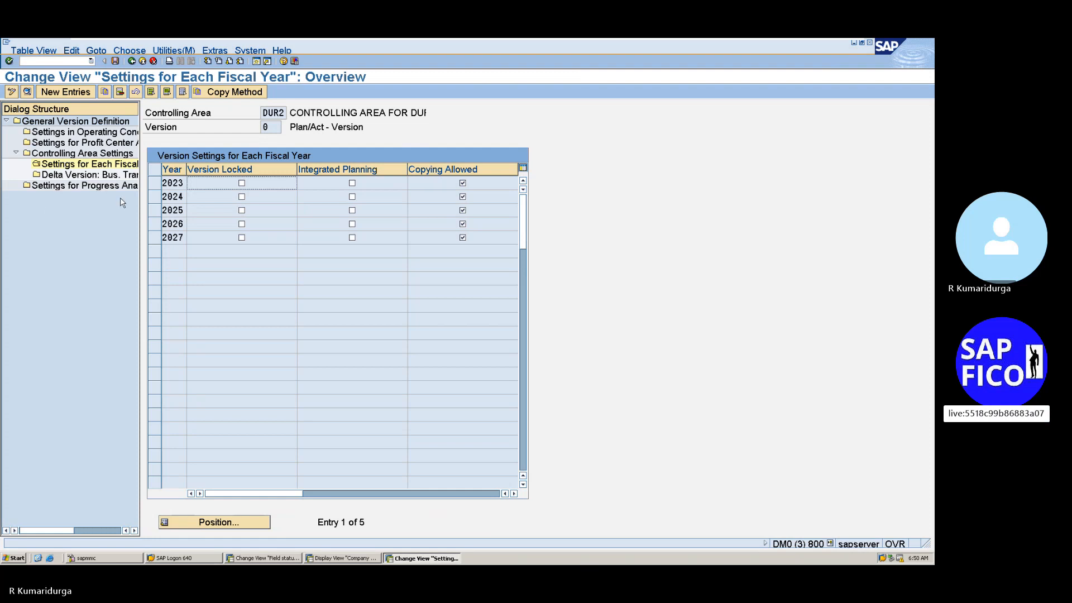
- Enable Integrated Planning for fiscal year 2023 and execute the version change in the background with output device LP01
double_click(173, 183)
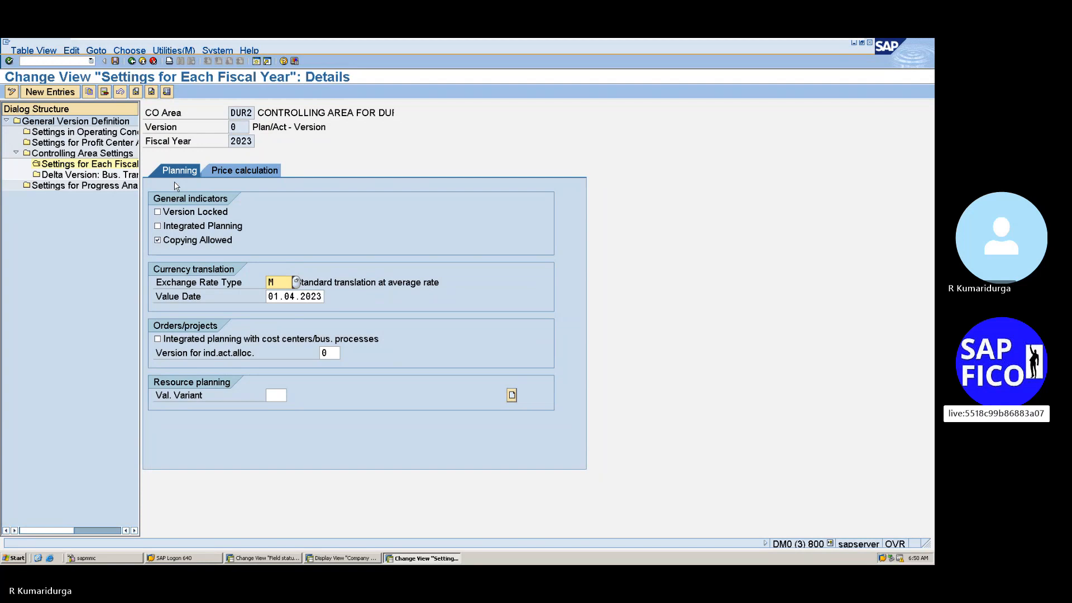
click(159, 227)
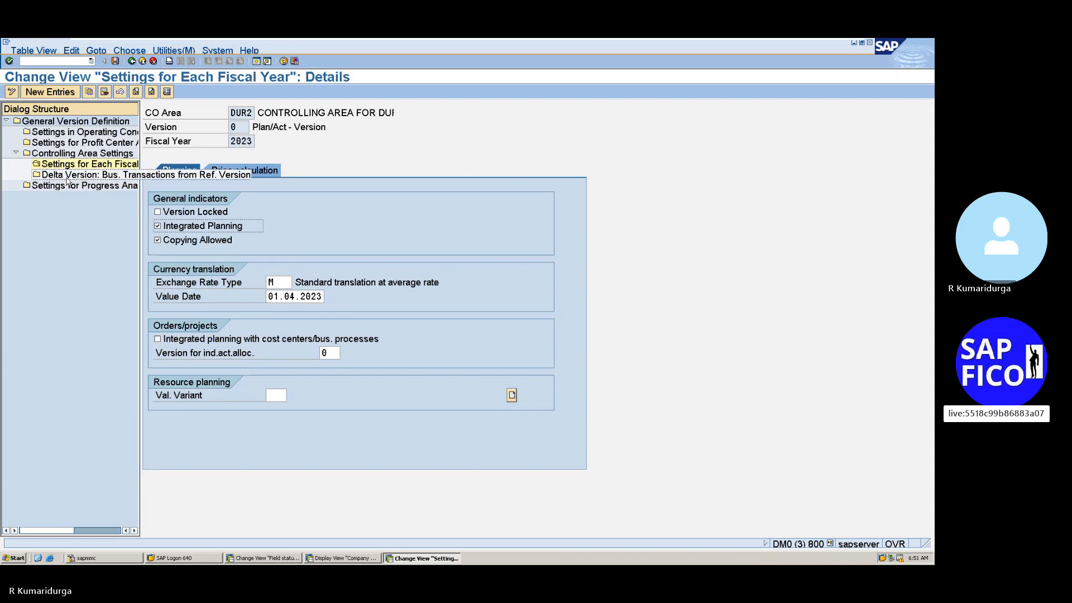
click(274, 173)
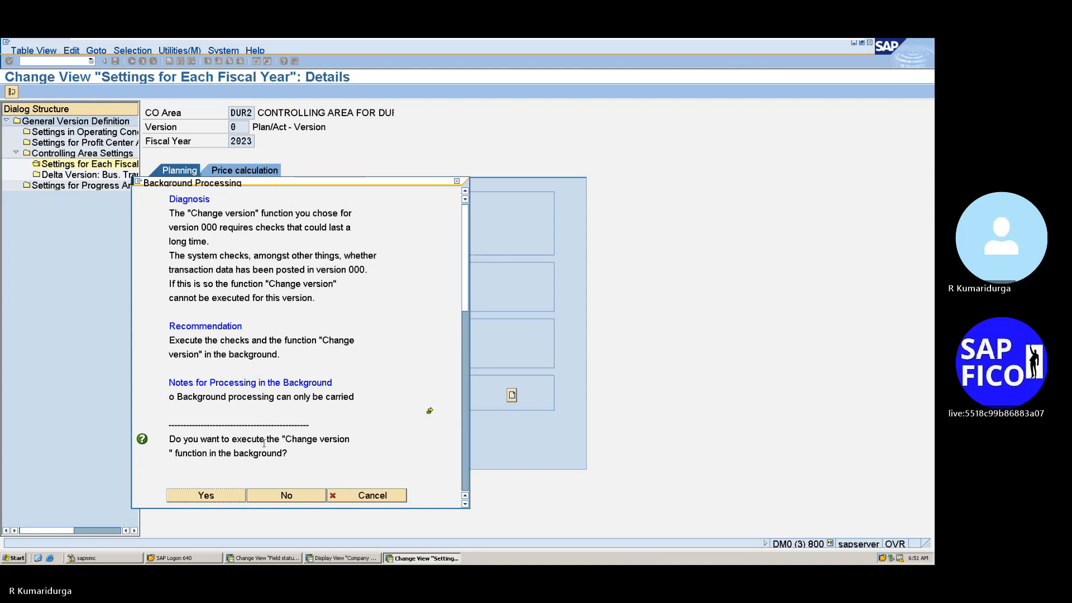
click(222, 499)
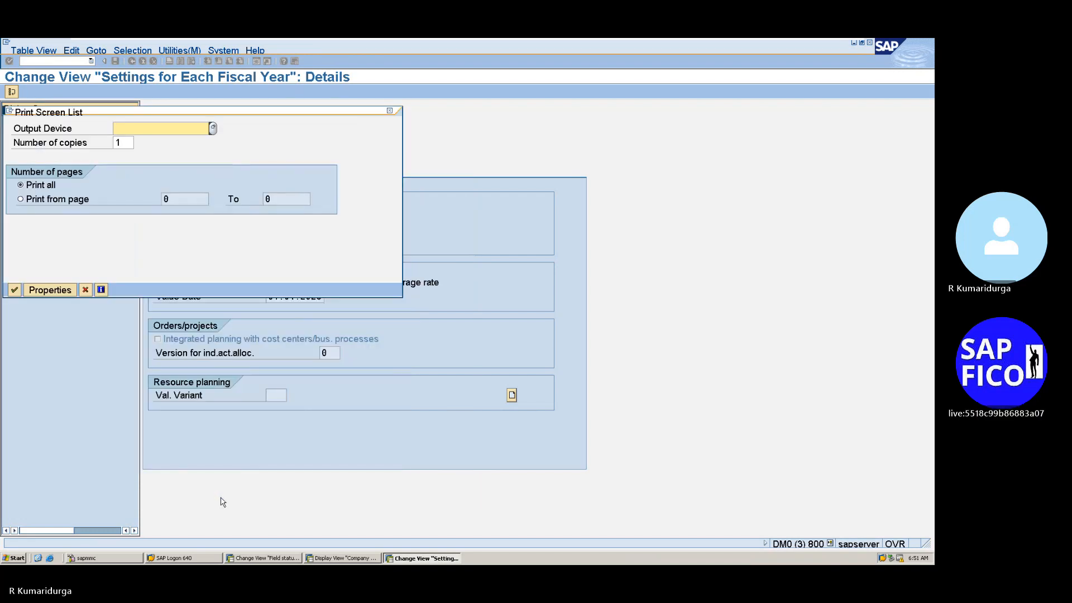
text(LP01)
click(14, 291)
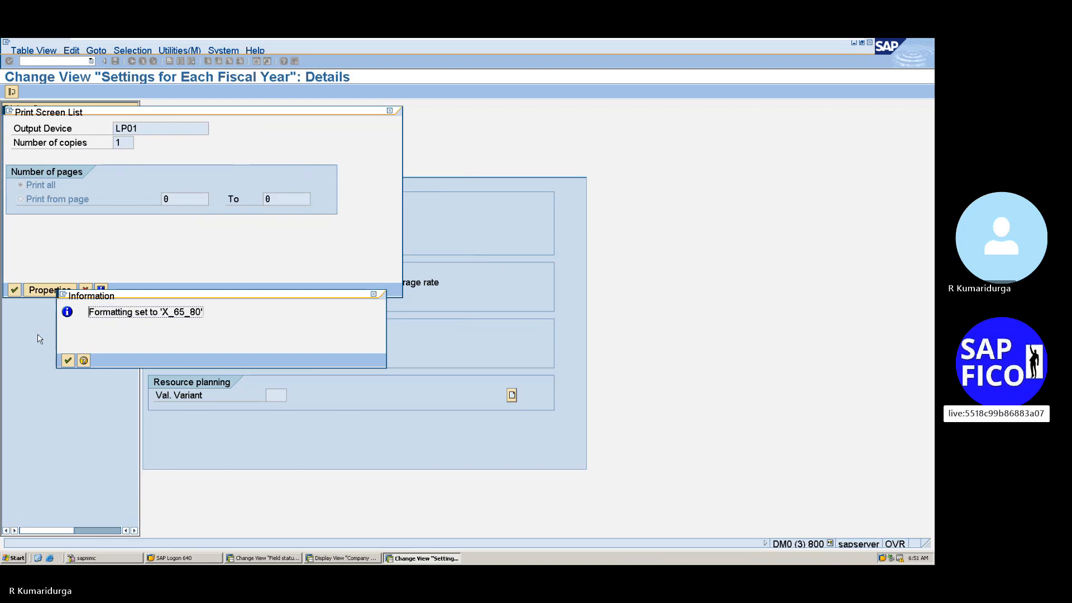
click(68, 361)
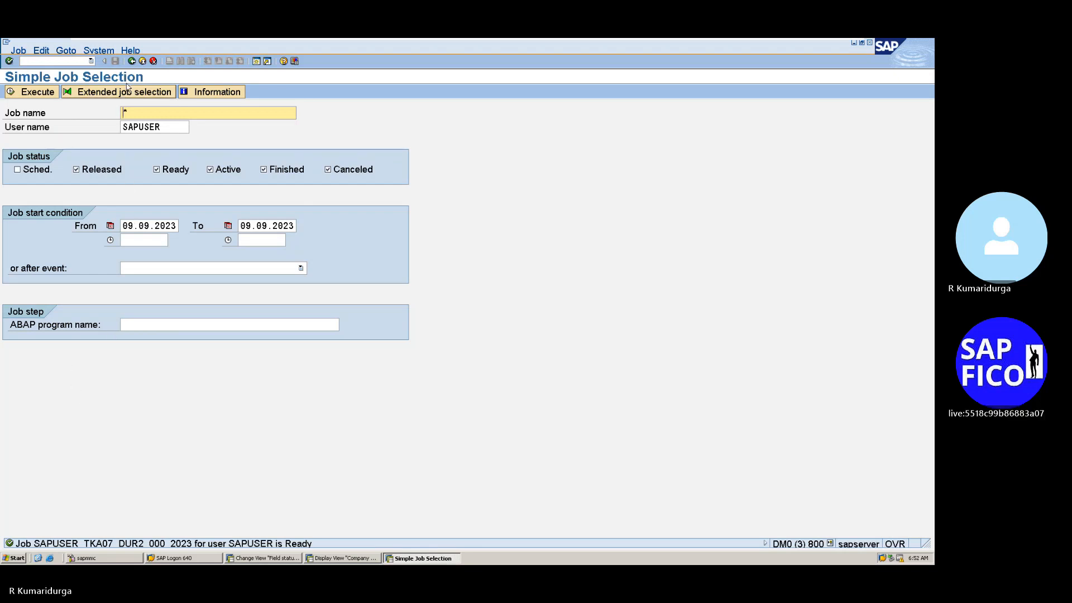
- Leave the job selection, rerun transaction OKEQ and reopen version 0's fiscal year settings for controlling area DUR2
click(132, 61)
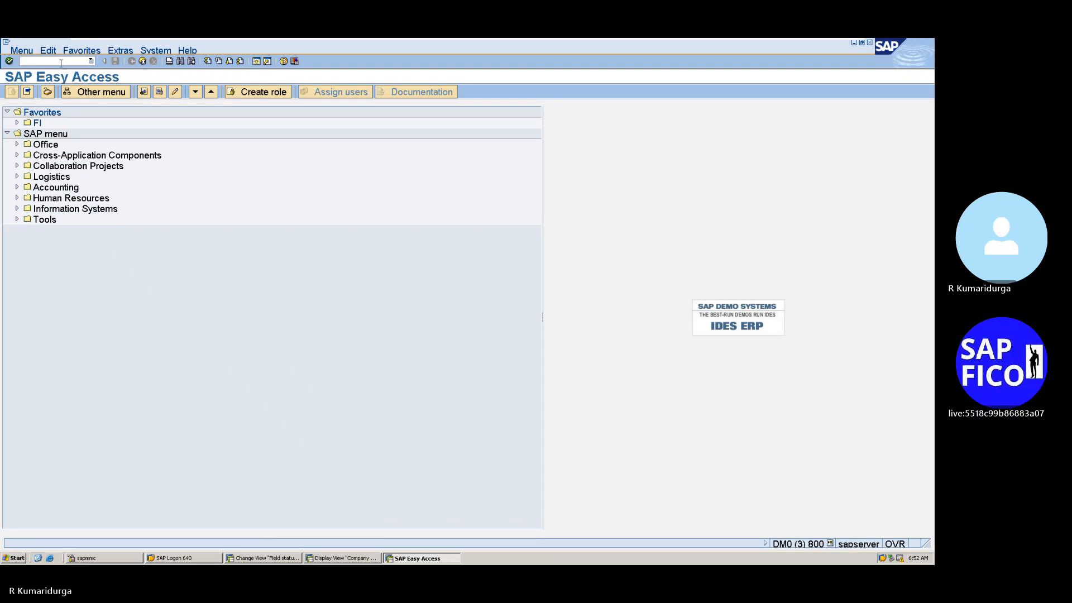
text(OKEQ)
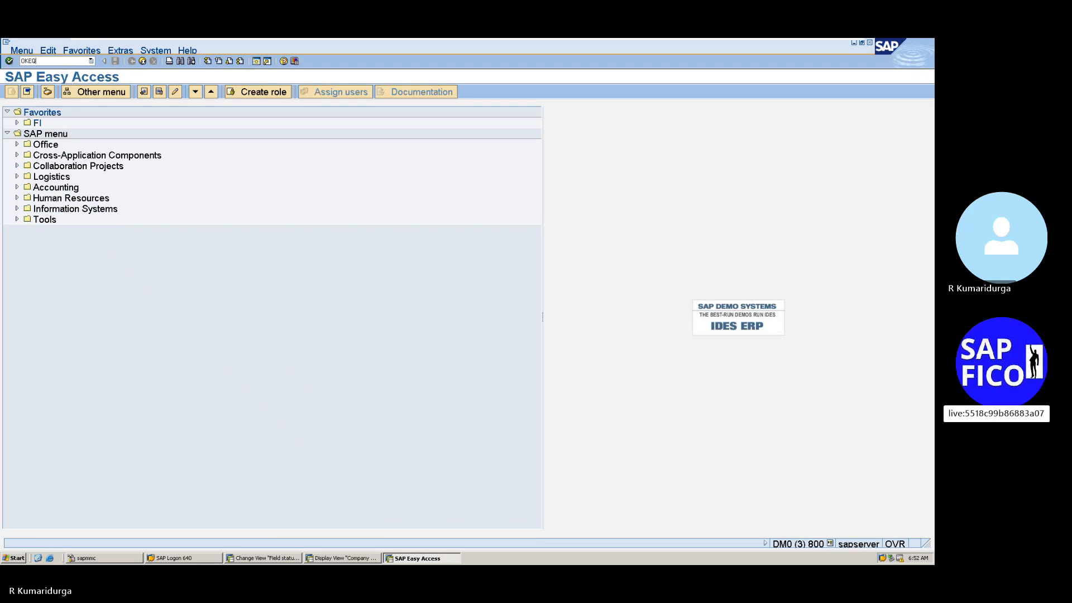
key(Return)
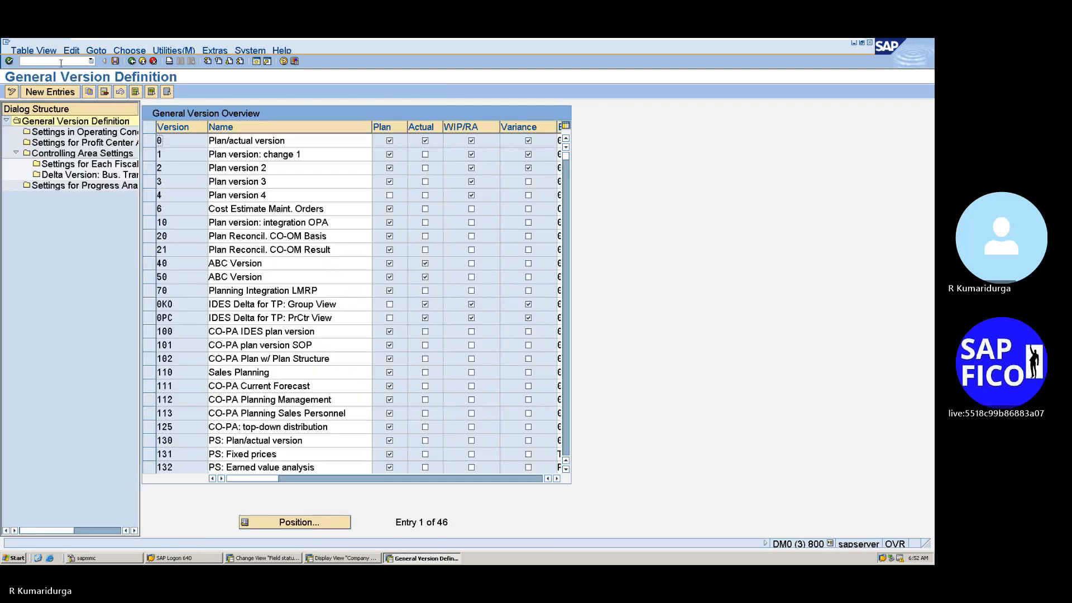
click(151, 140)
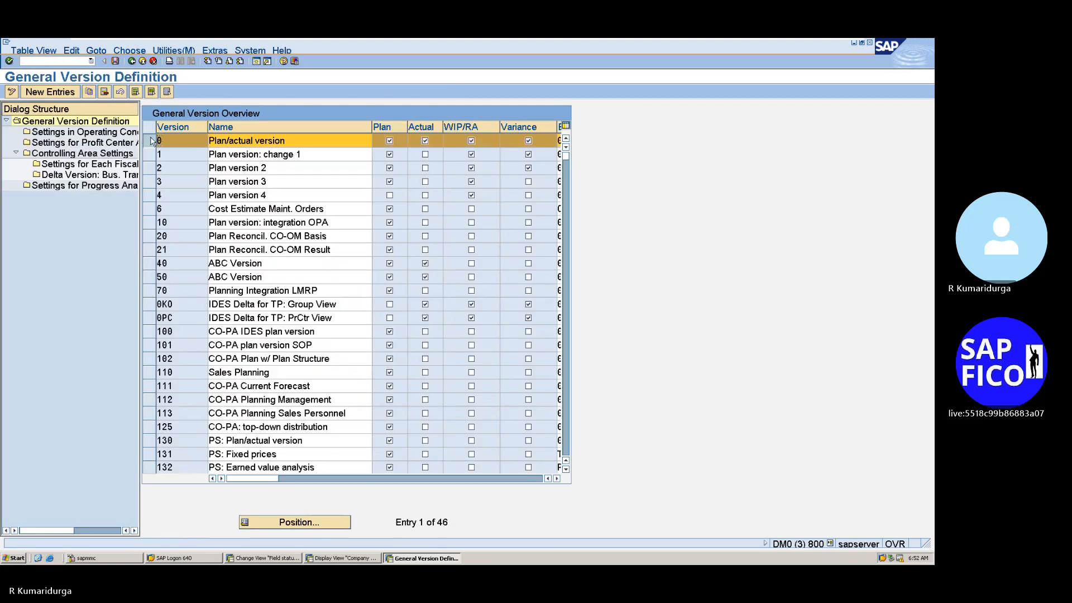
double_click(121, 167)
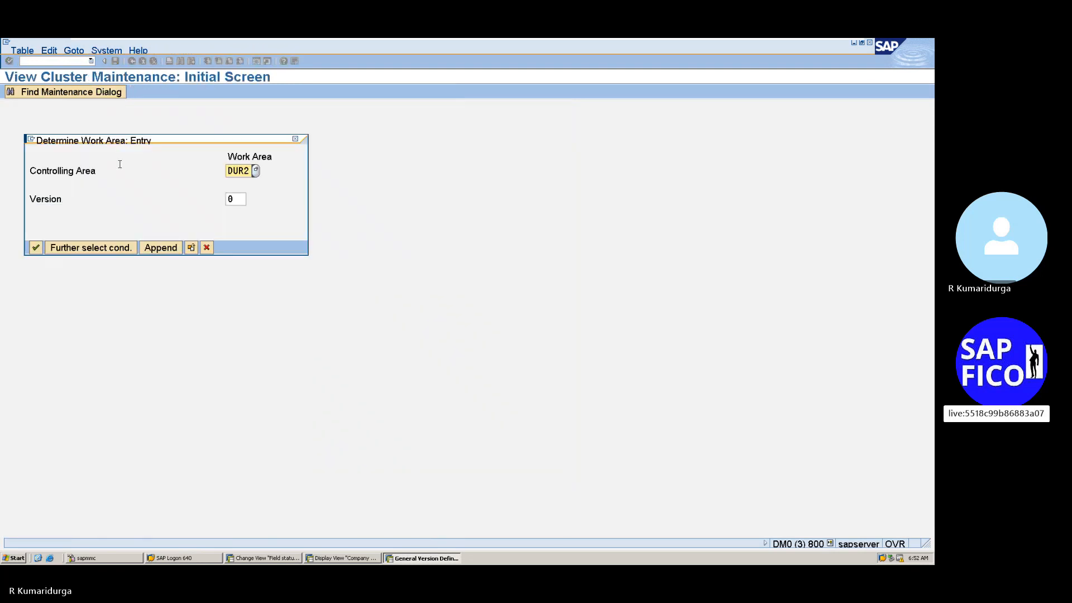
click(37, 249)
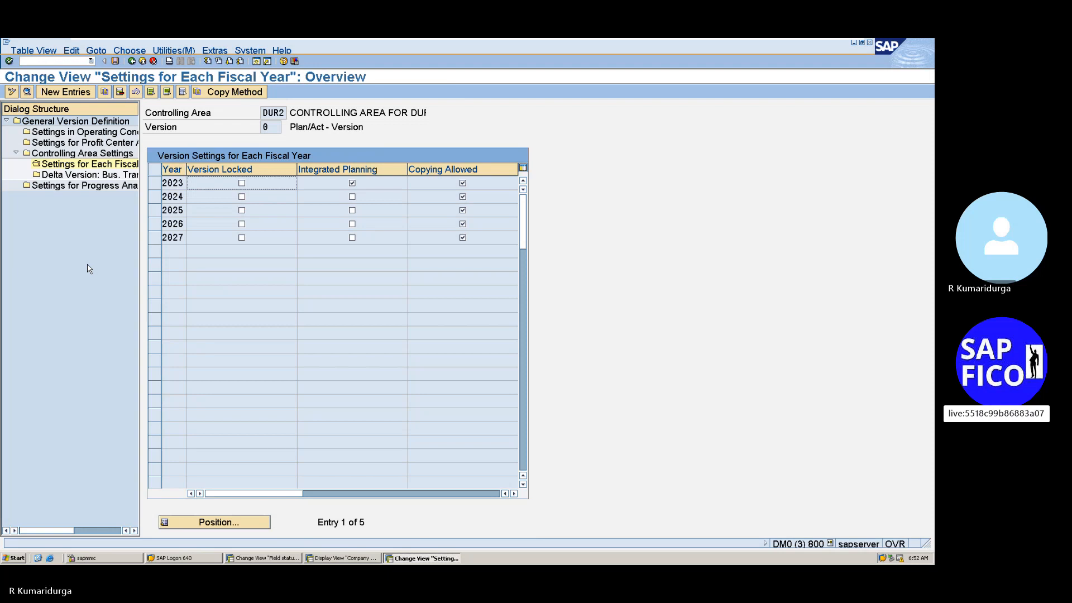
- In the 2023 price calculation, set the plan and actual methods to Periodic price and revaluation to Original business transaction, and save
double_click(170, 184)
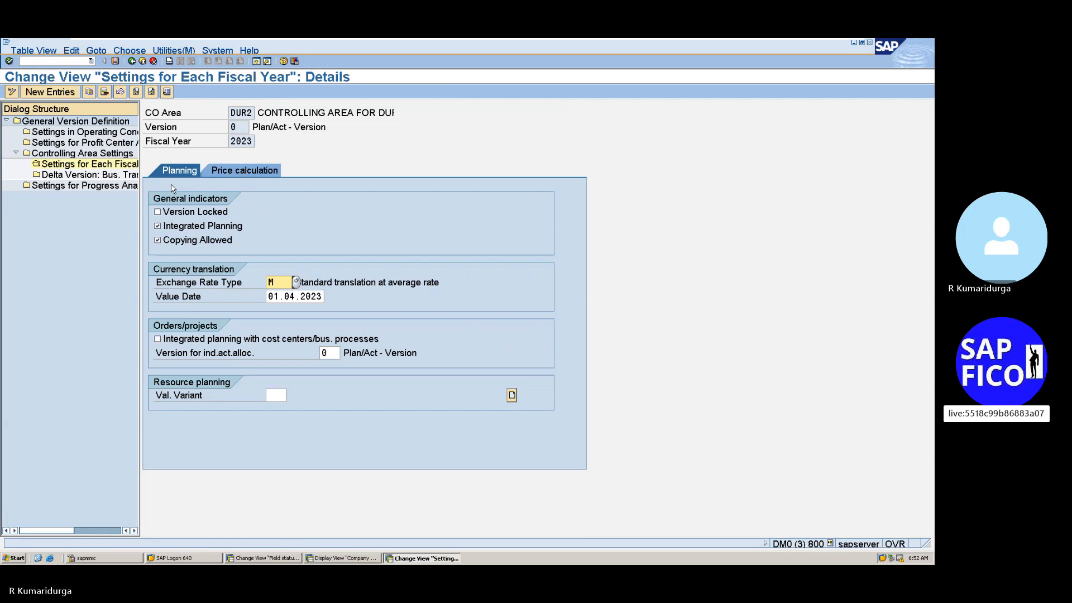
click(212, 176)
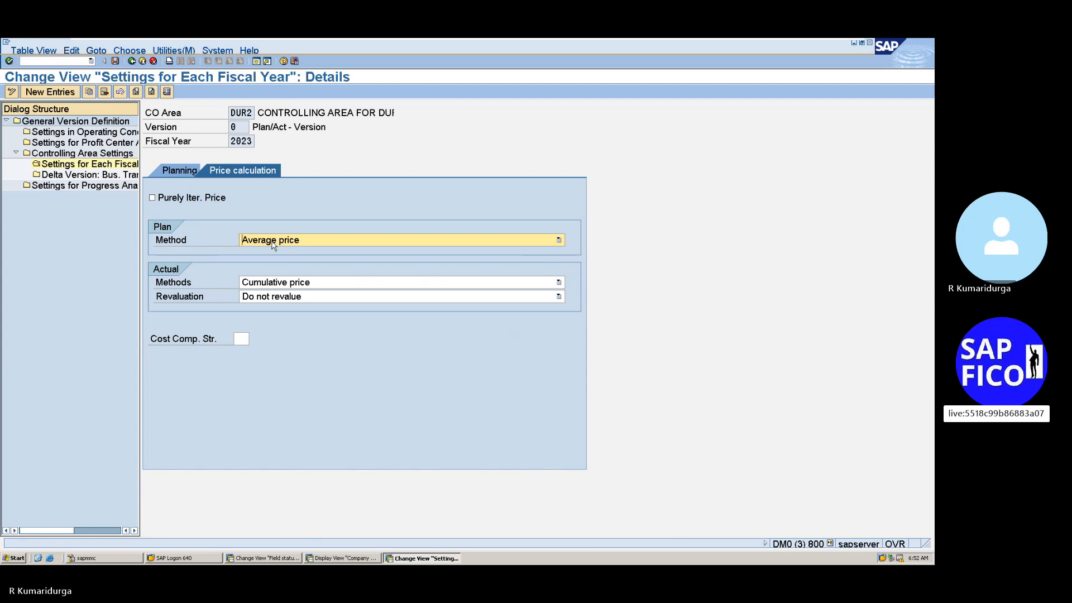
click(272, 243)
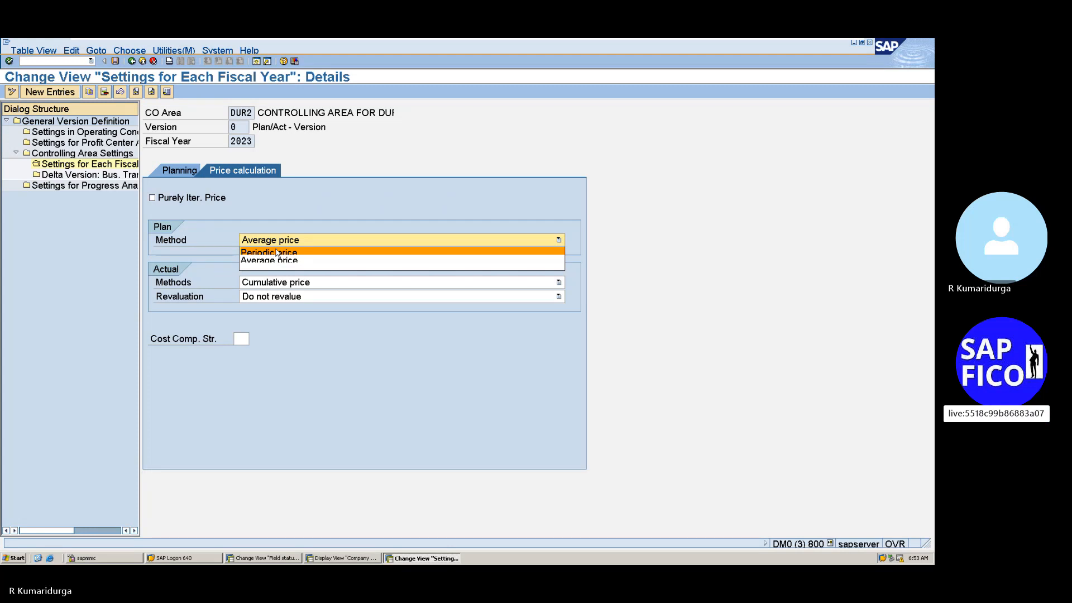
click(276, 252)
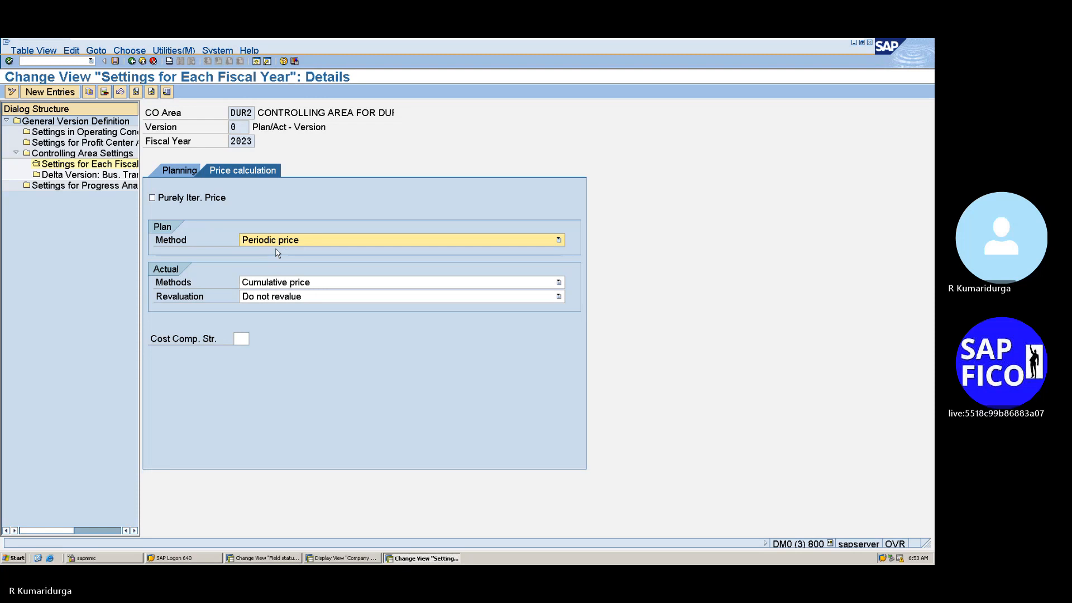
click(265, 286)
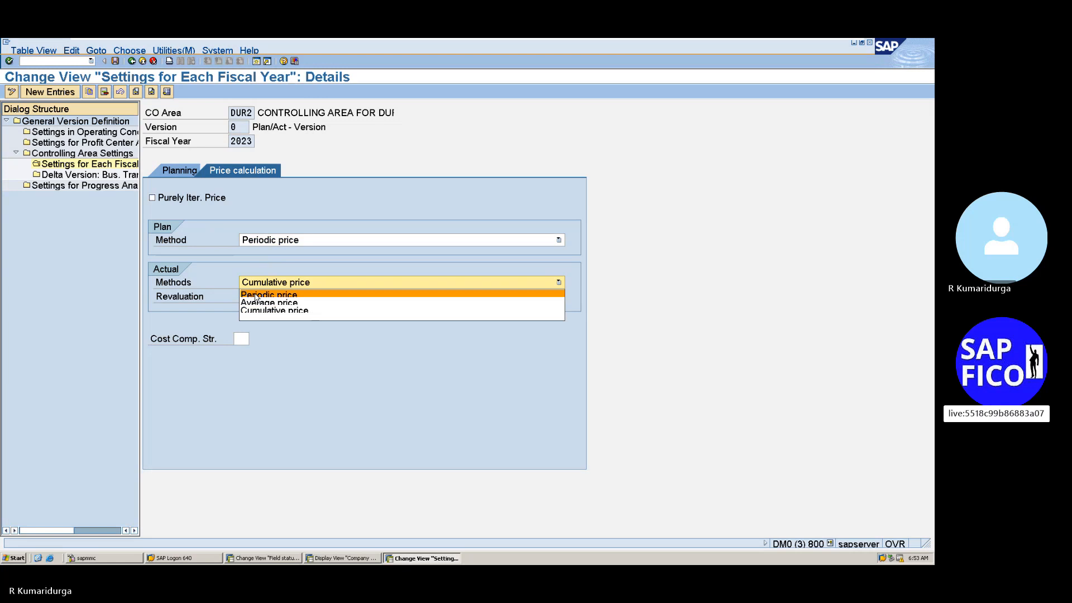
click(257, 296)
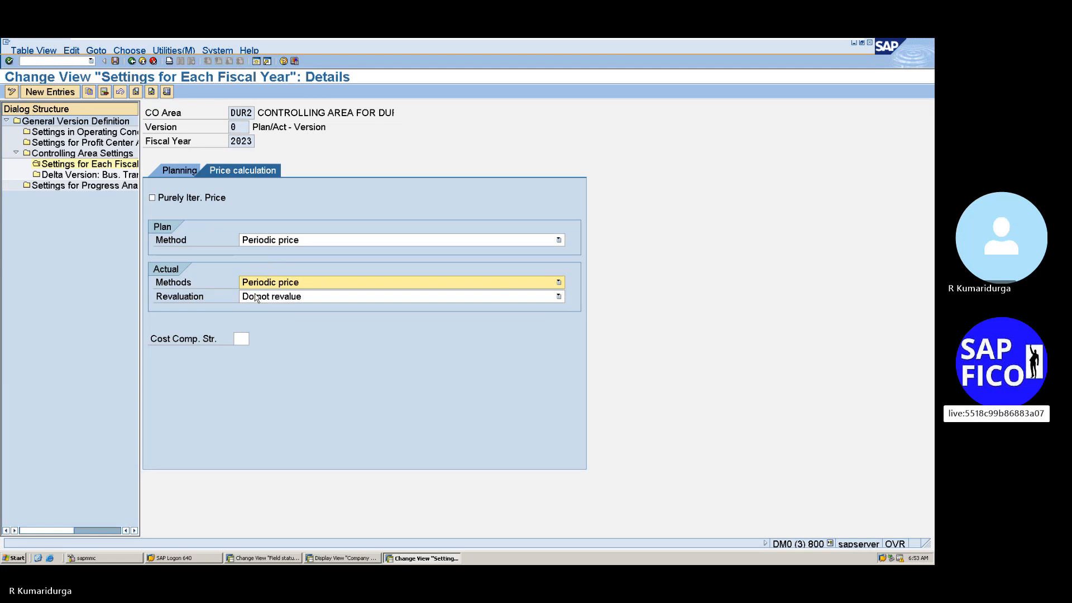
click(257, 297)
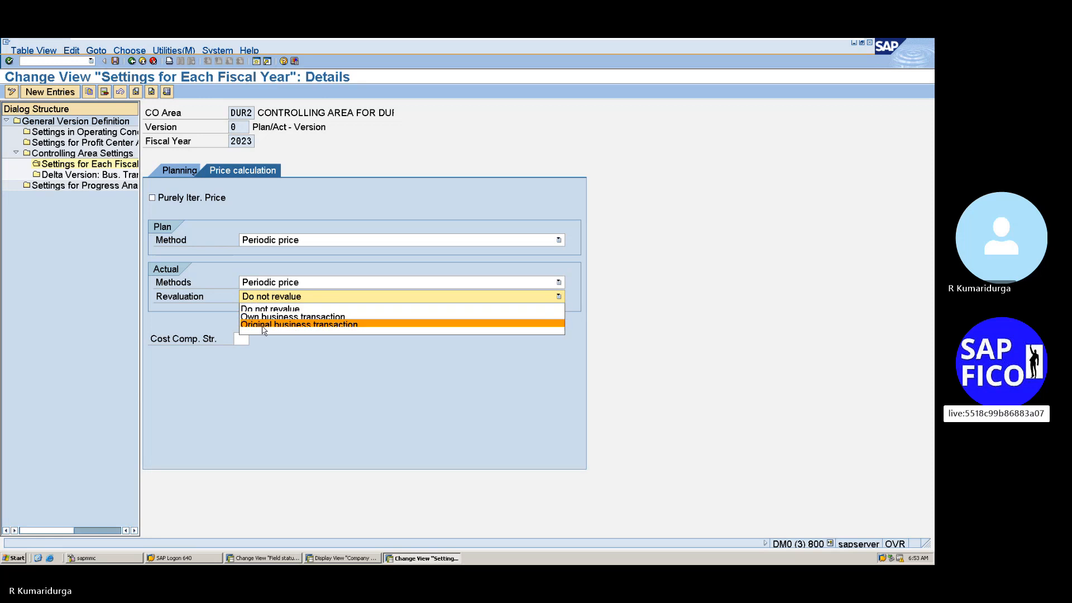
click(279, 325)
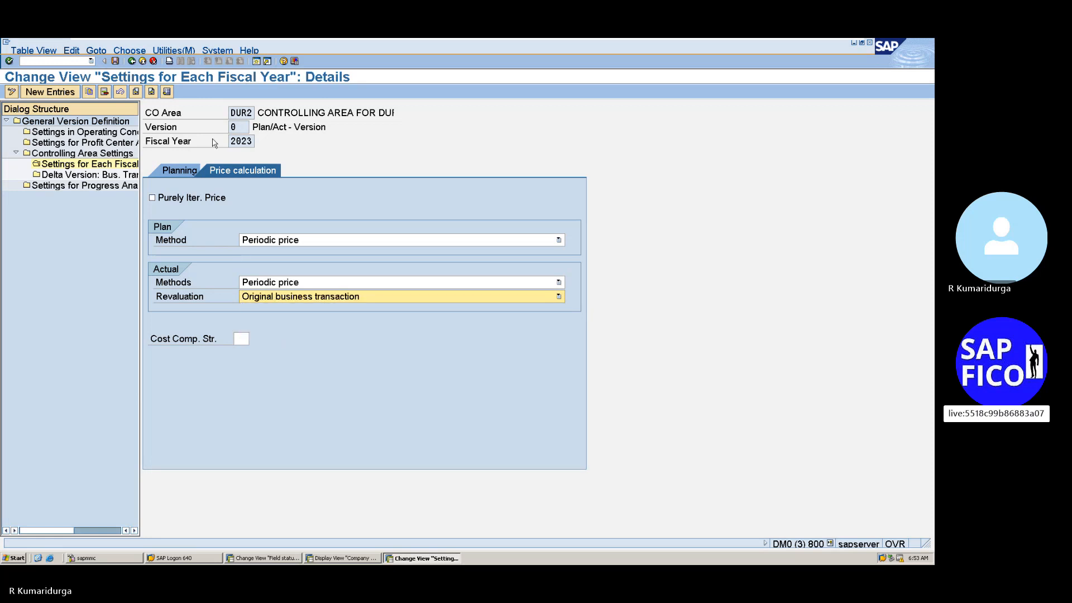
click(115, 61)
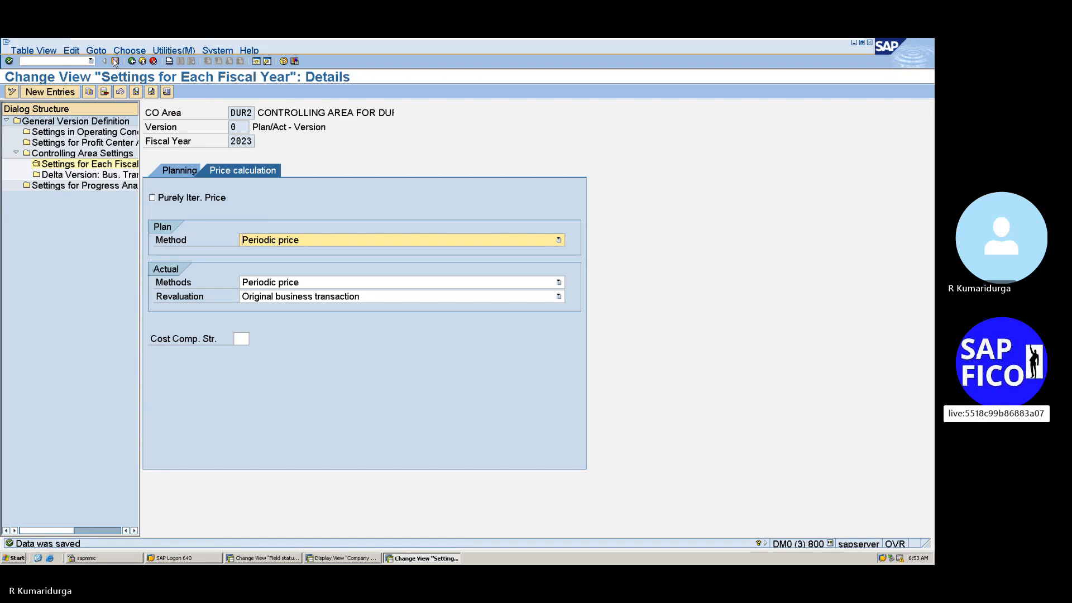
- Switch to the Word notes, add configuration item 3 "CREATE CONTROLLING NUMBER RANGER USNIG TCODE:KANK" and save the document
mouse_move(285, 40)
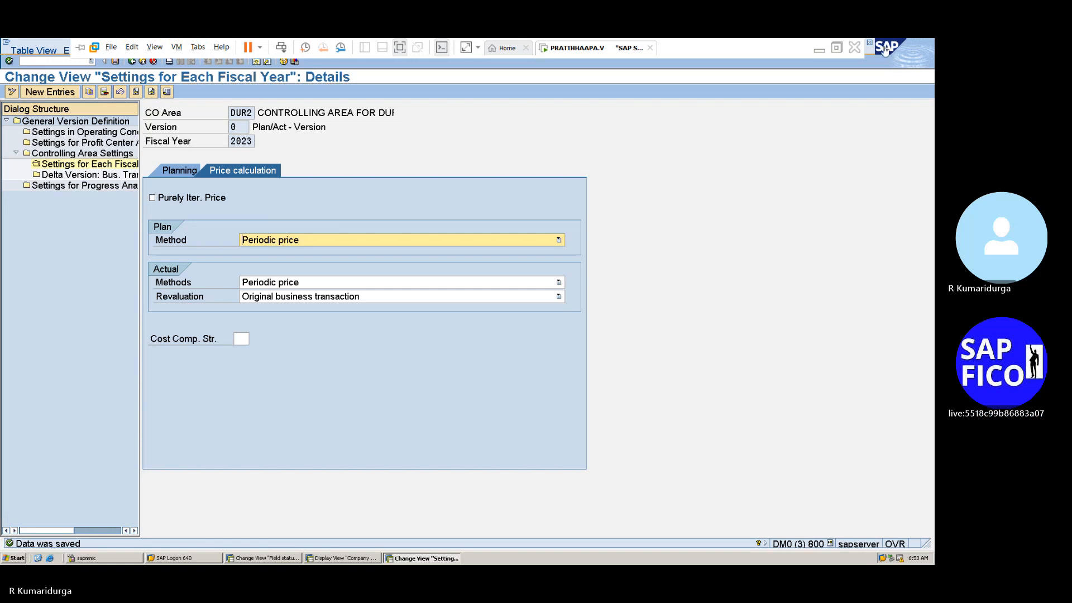
click(816, 50)
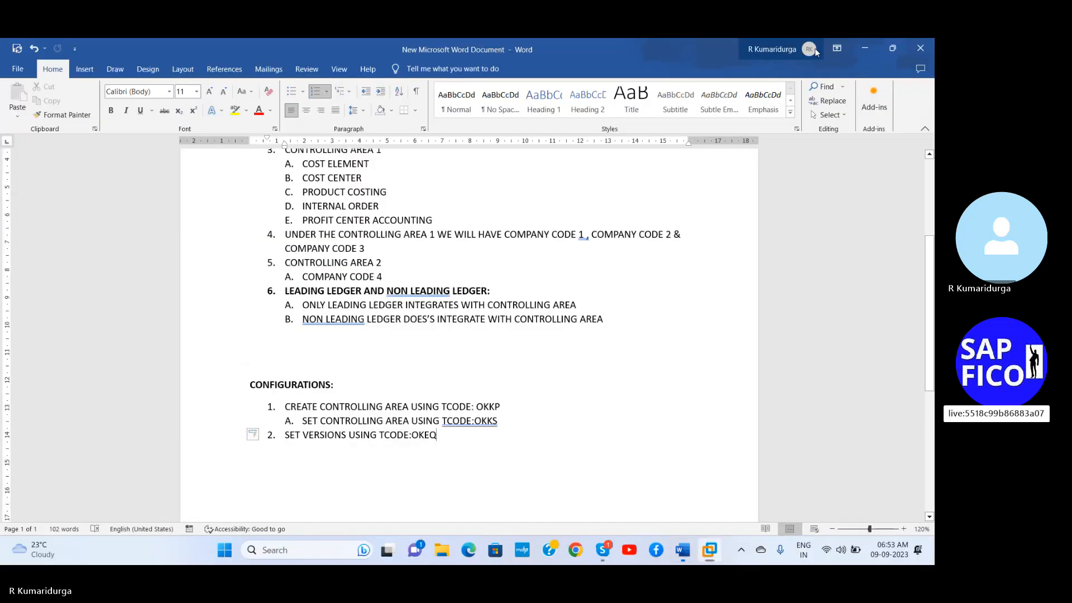
key(Return)
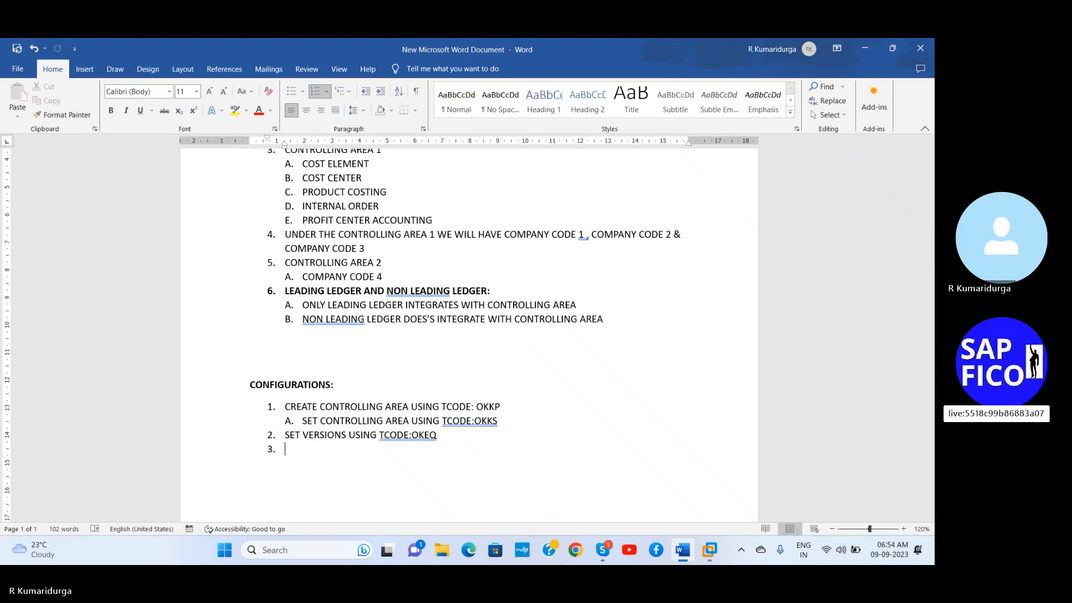
text(CF)
key(BackSpace)
text(REATE )
text(OK)
key(BackSpace)
text(CE)
key(BackSpace)
key(BackSpace)
key(BackSpace)
text(CONTROLLING)
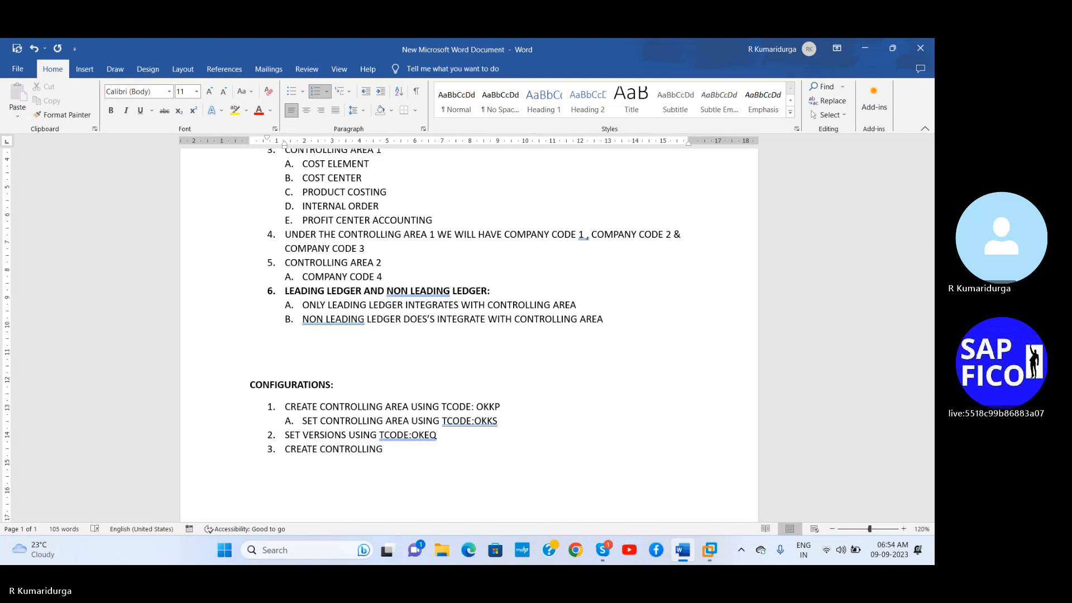
text( NUMBER RA)
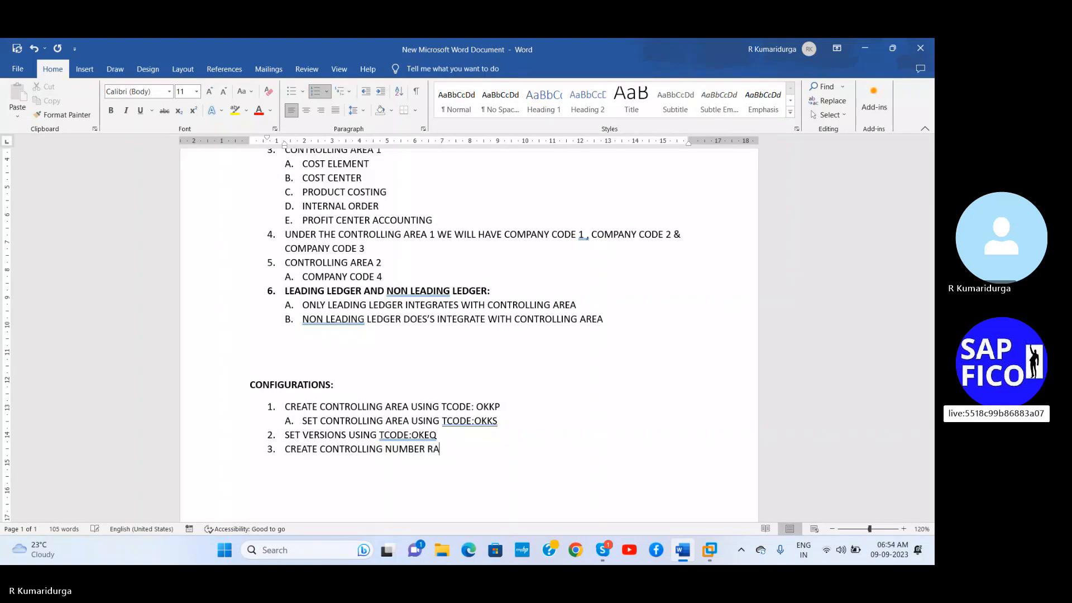
text(NGER USNIG TCODE)
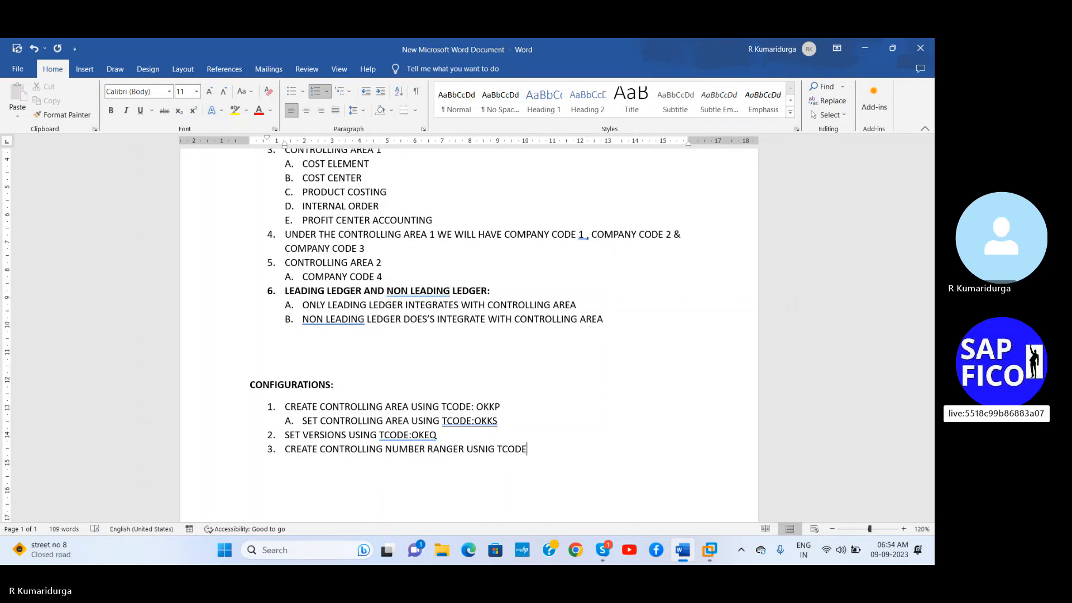
text(:KANK)
key(ctrl+s)
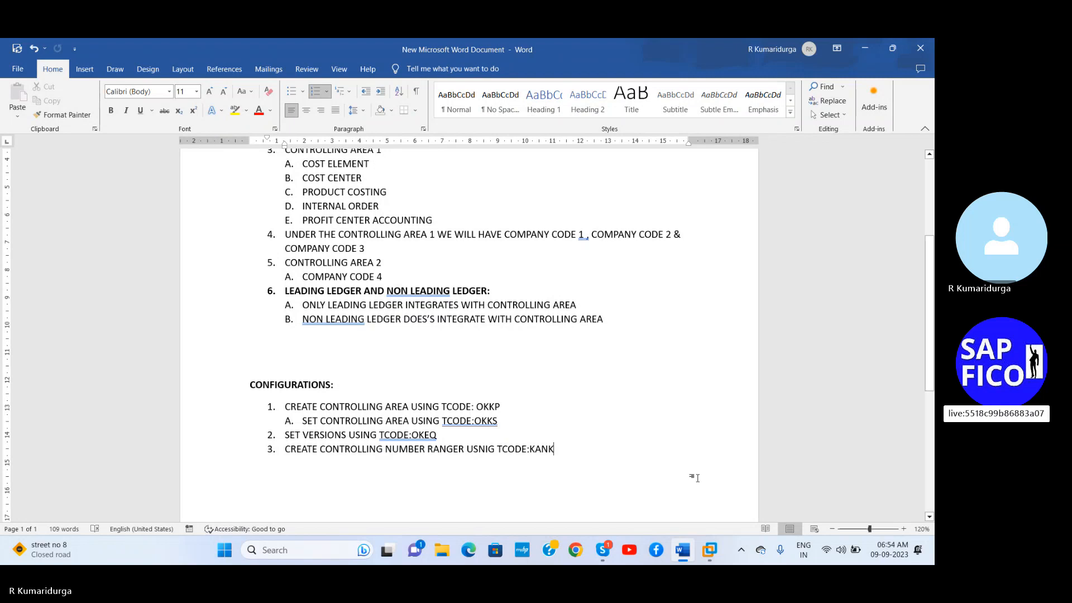
- Switch back to SAP and run transaction /NKANK to reach the number ranges for CO documents
mouse_move(710, 552)
click(752, 451)
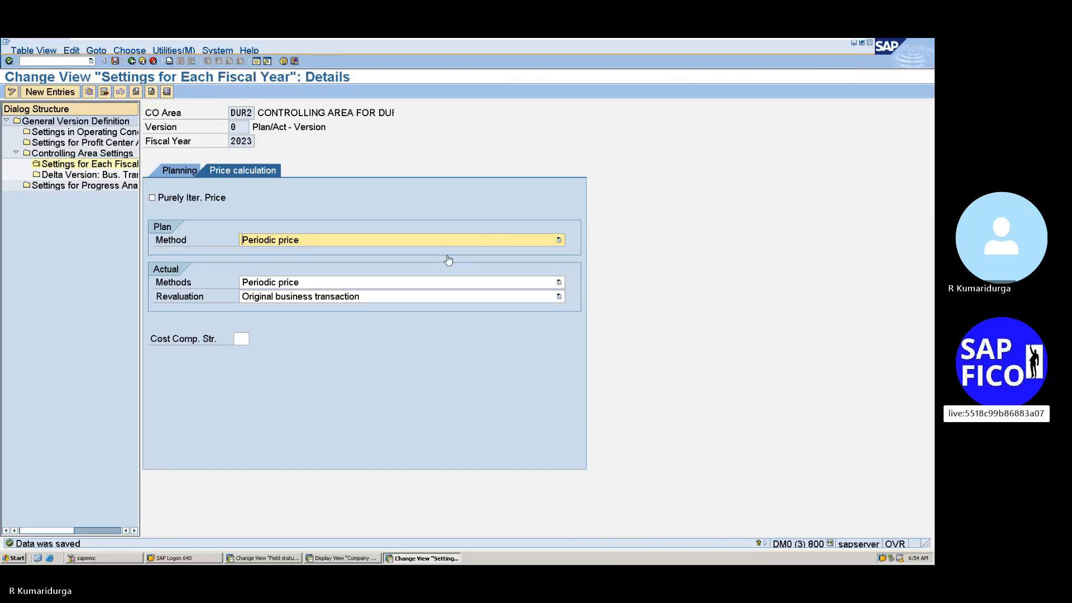
click(37, 59)
text(KAN)
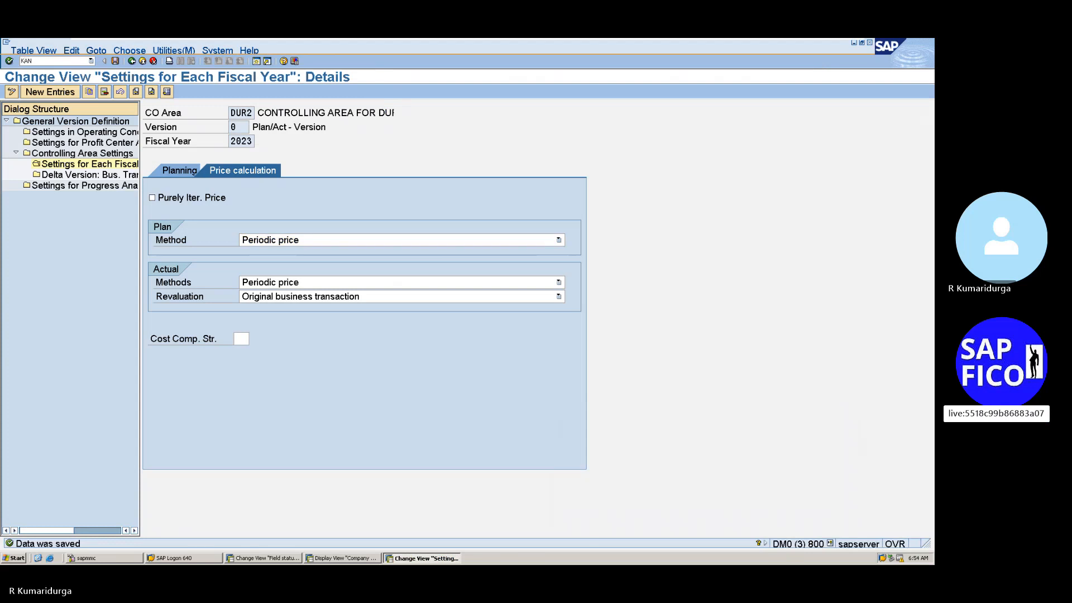
key(BackSpace)
key(BackSpace)
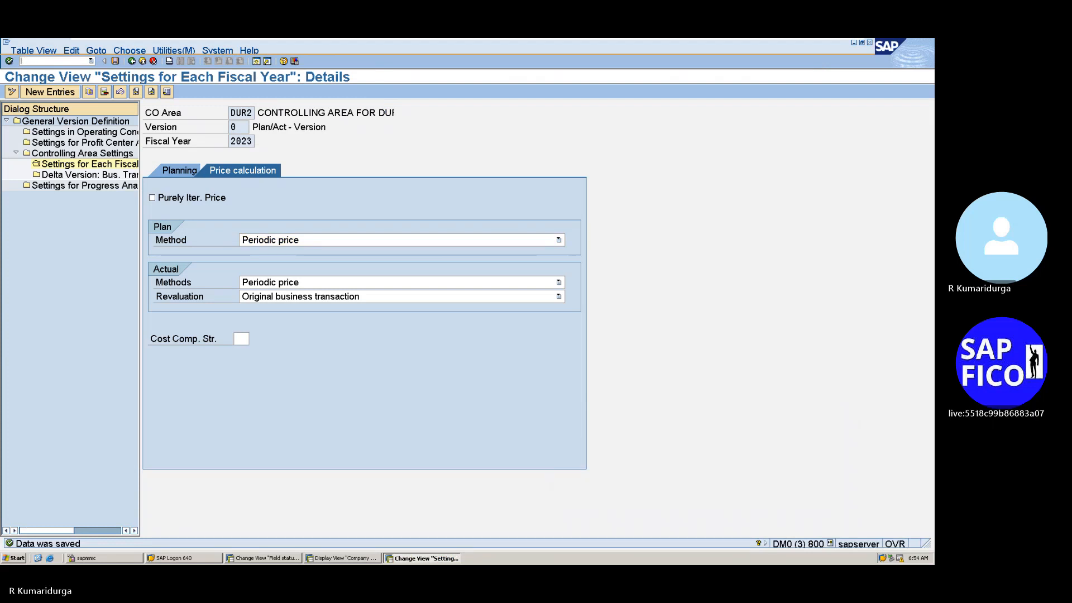
text(/NKANK)
key(Return)
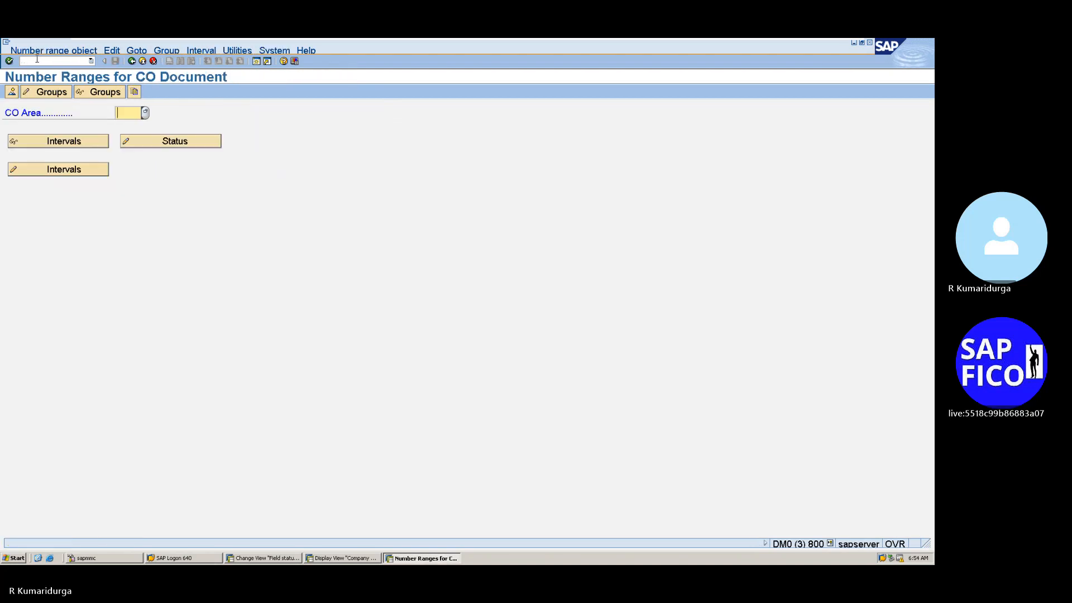
- Enter controlling area DUR2 and open its number range groups for maintenance
text(D)
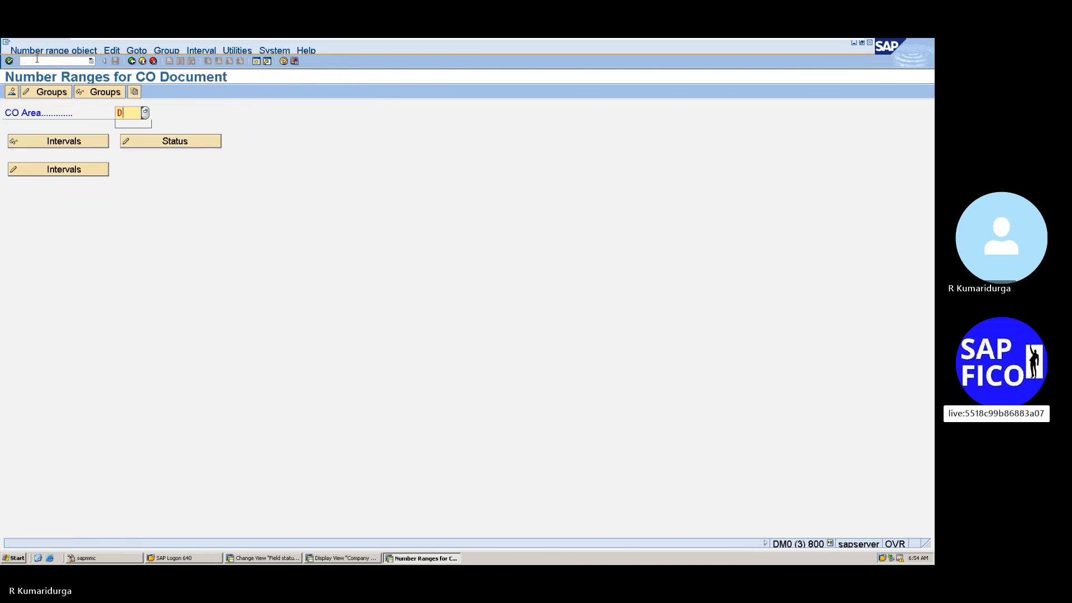
text(UR2)
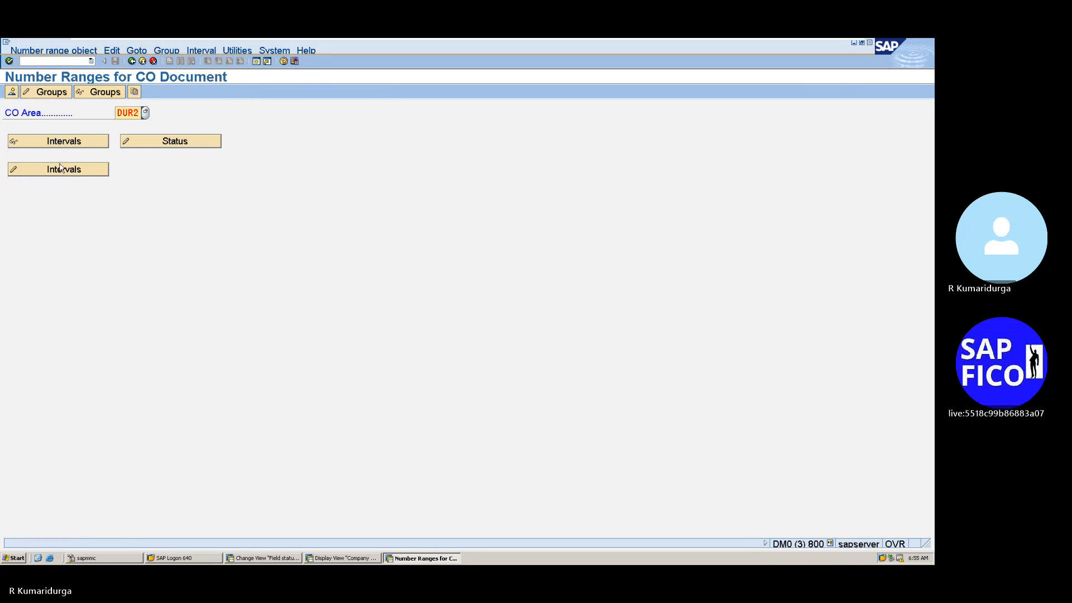
click(68, 93)
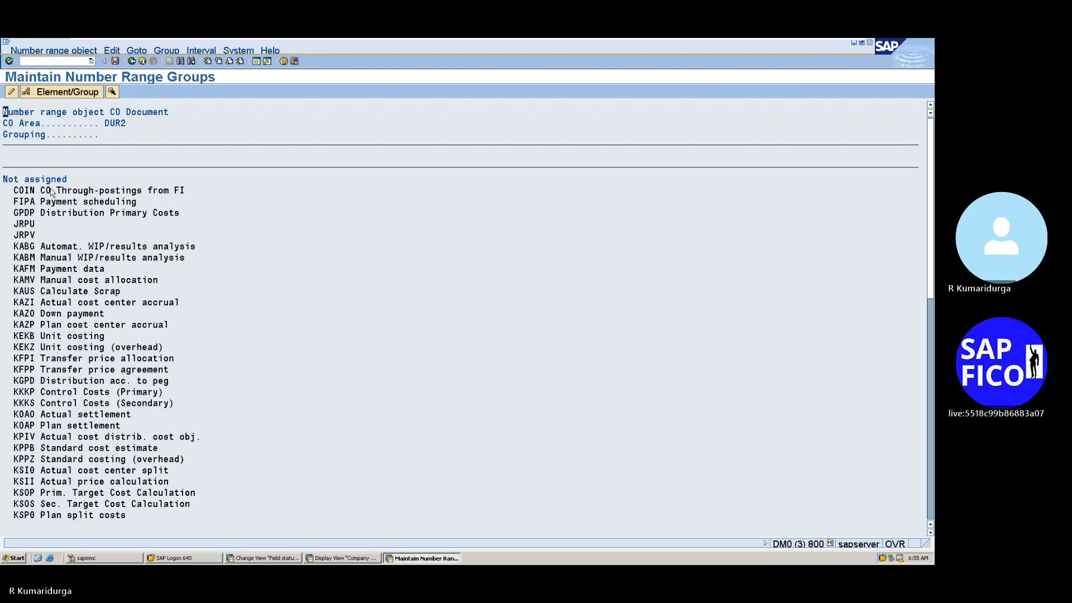
- Look through the unassigned CO transactions of DUR2 and try to assign an element to a group
scroll(110, 335, down, 3)
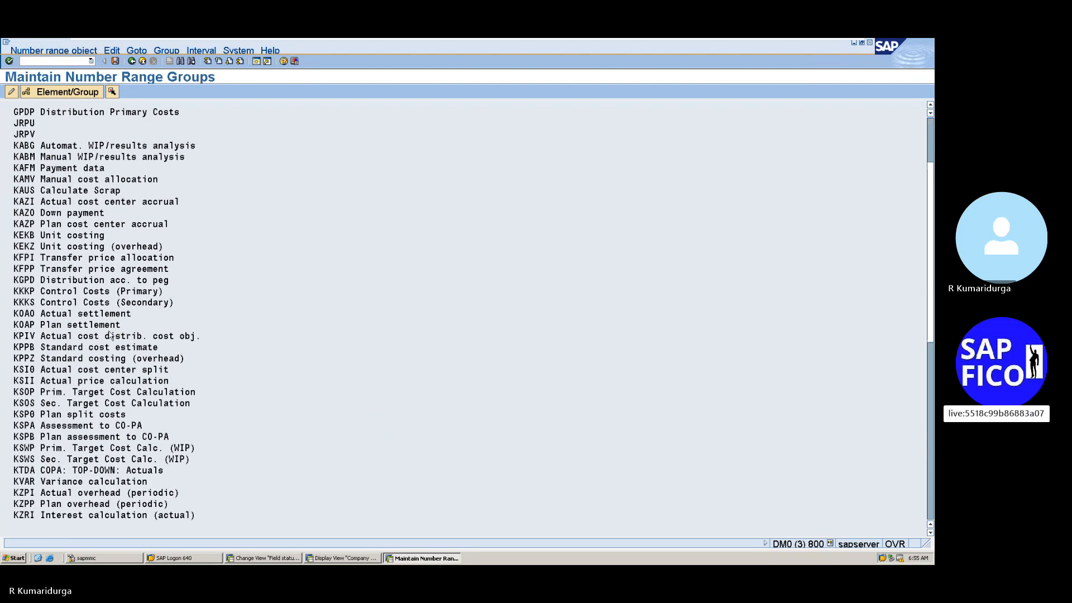
scroll(110, 335, up, 3)
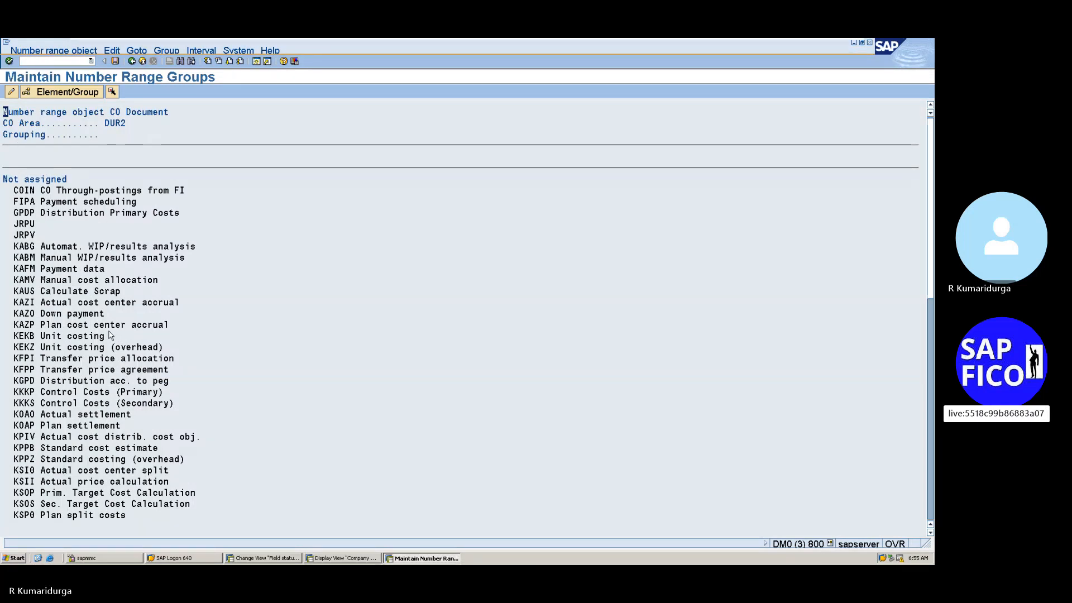
click(93, 95)
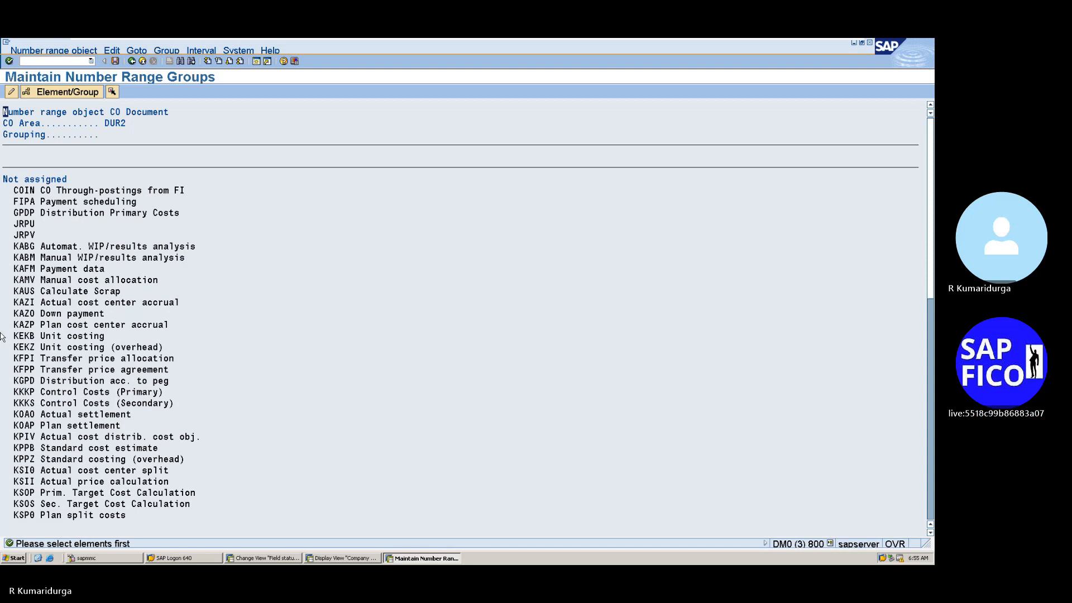
scroll(46, 300, down, 12)
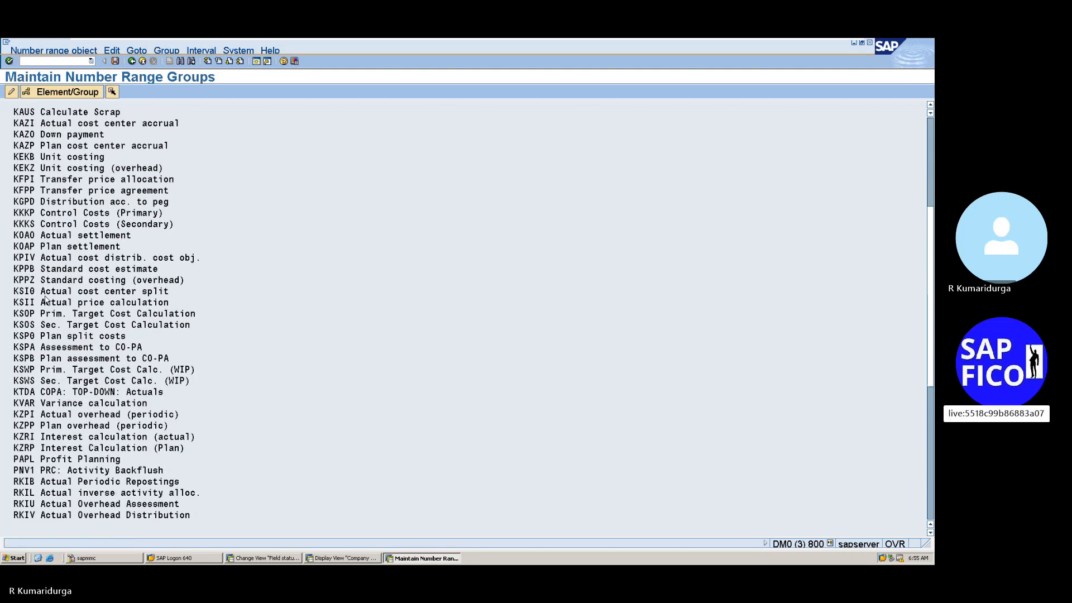
scroll(46, 300, down, 3)
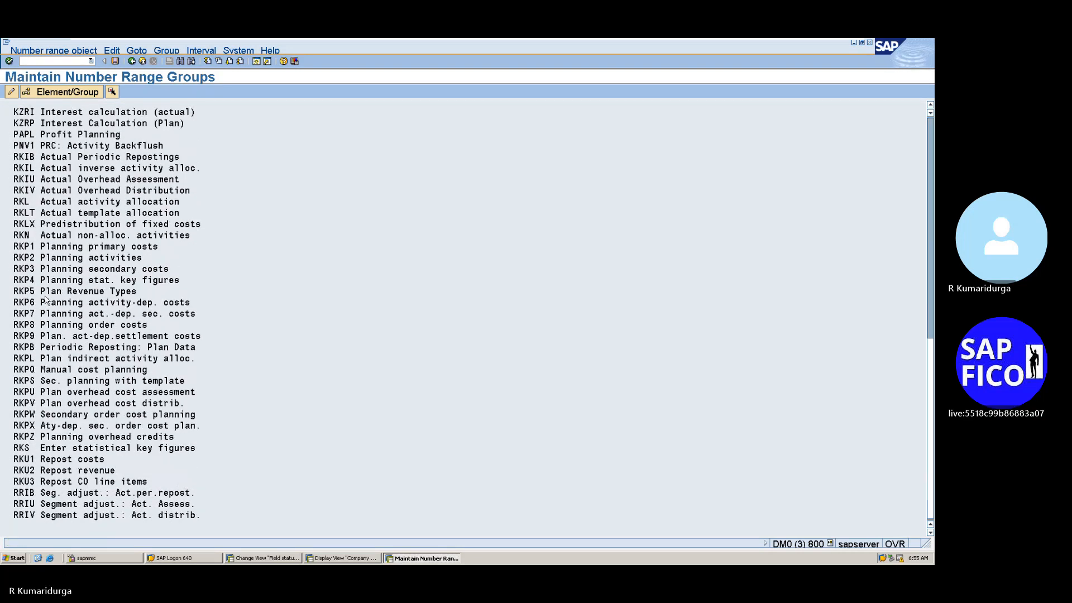
scroll(46, 300, up, 15)
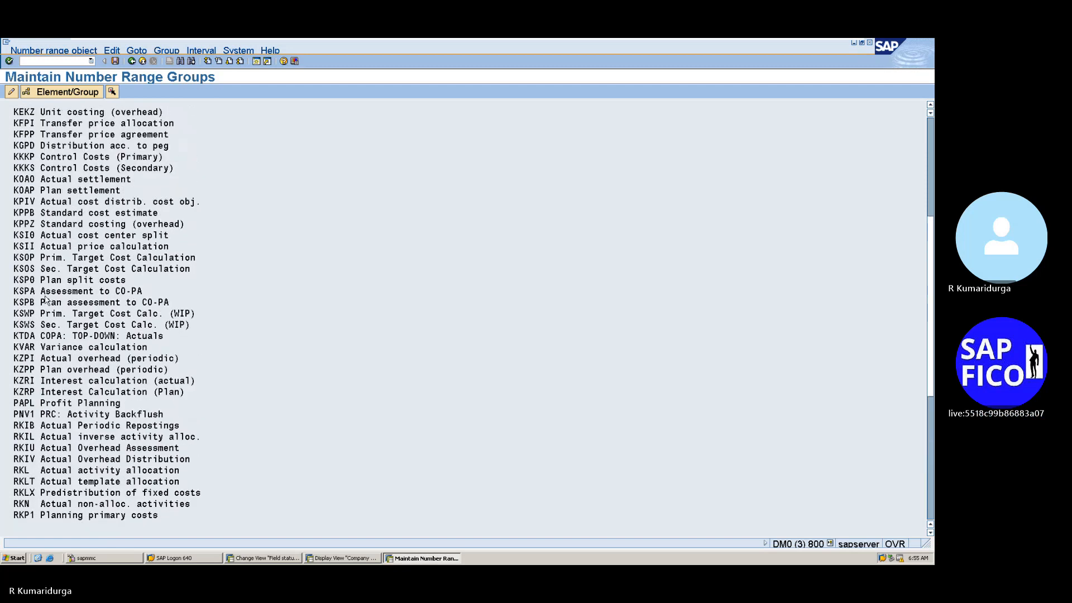
scroll(46, 299, up, 1)
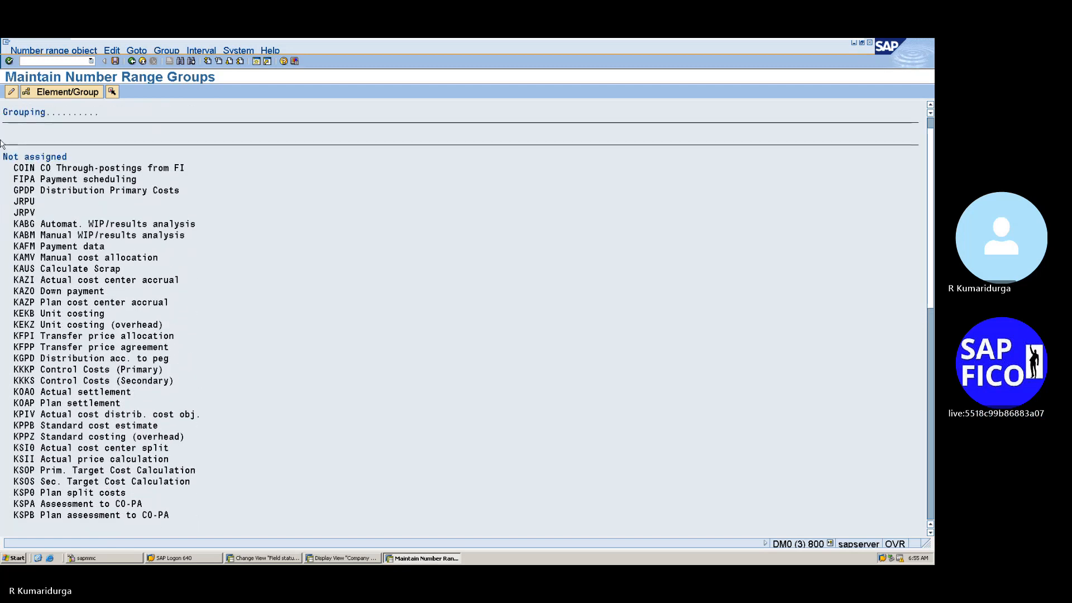
click(64, 93)
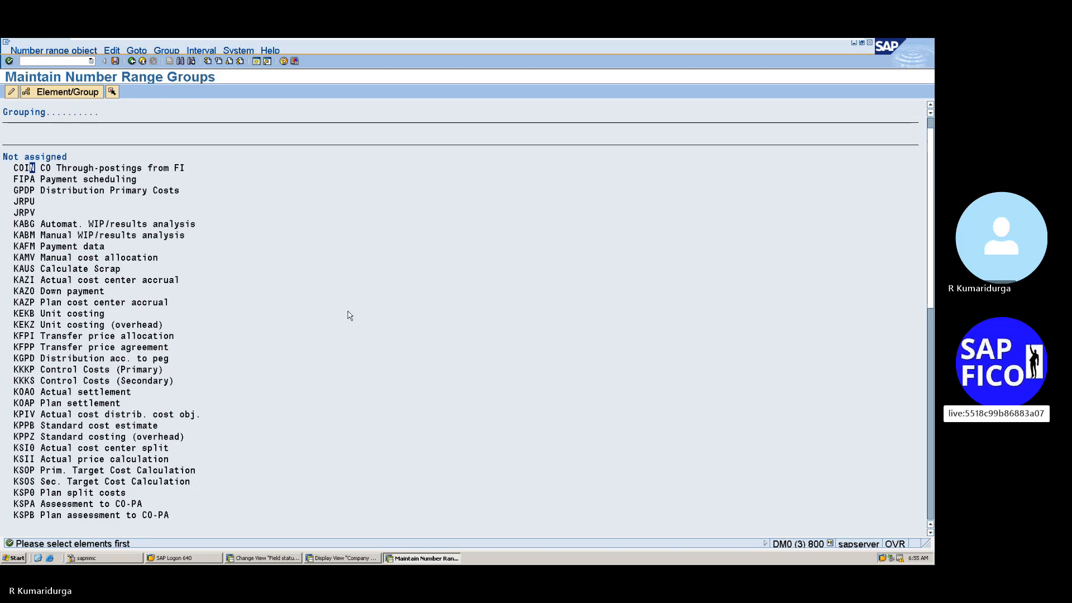
- Examine the full list of unassigned CO transactions, from COIN to RRIV, and try to maintain a group
click(931, 514)
click(931, 514)
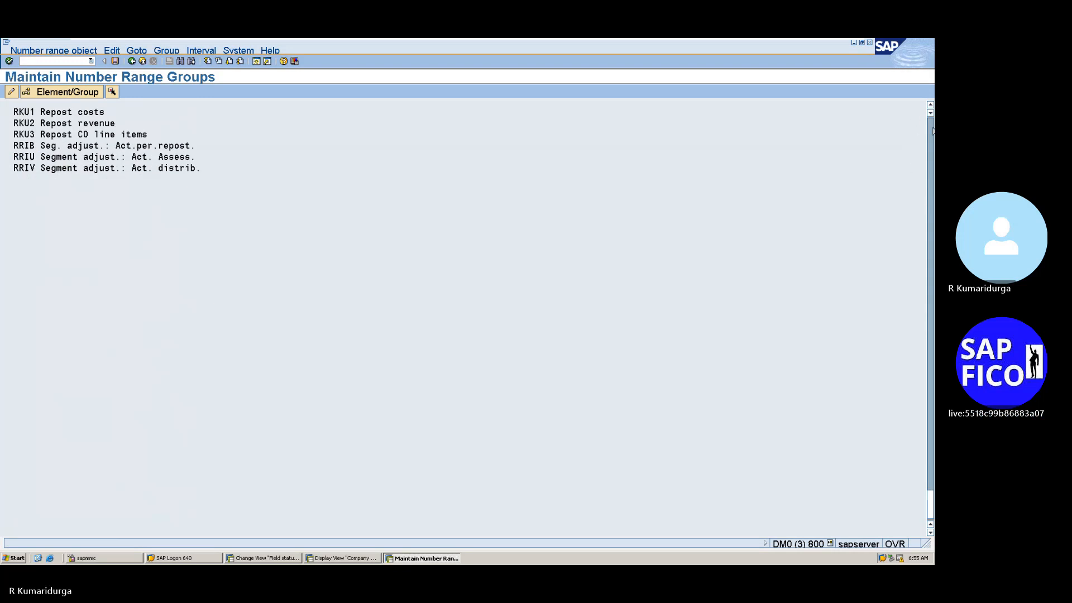
click(931, 131)
click(931, 131)
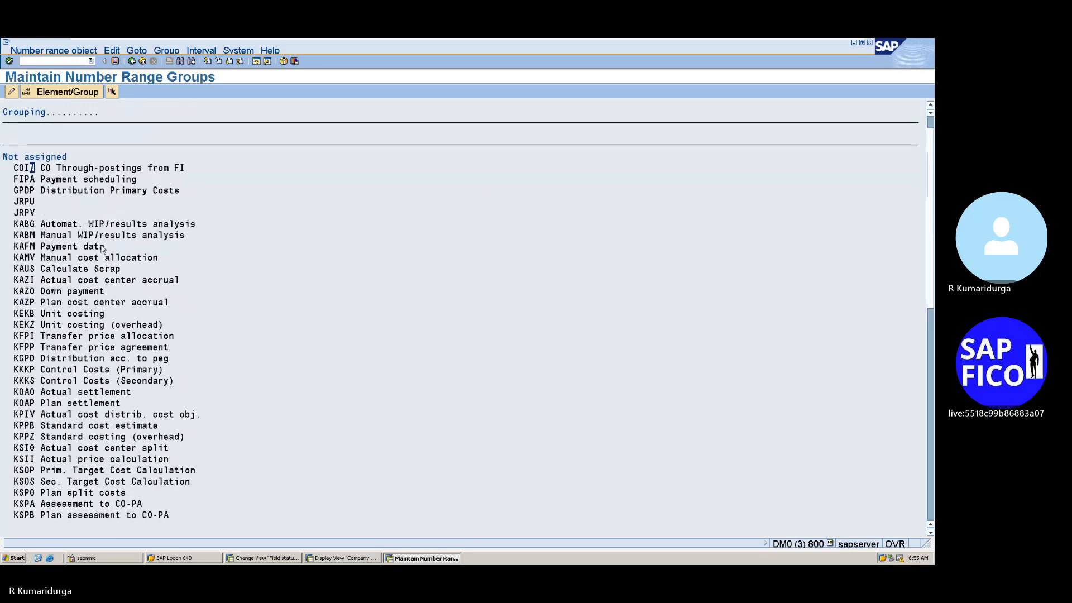
scroll(254, 228, down, 2)
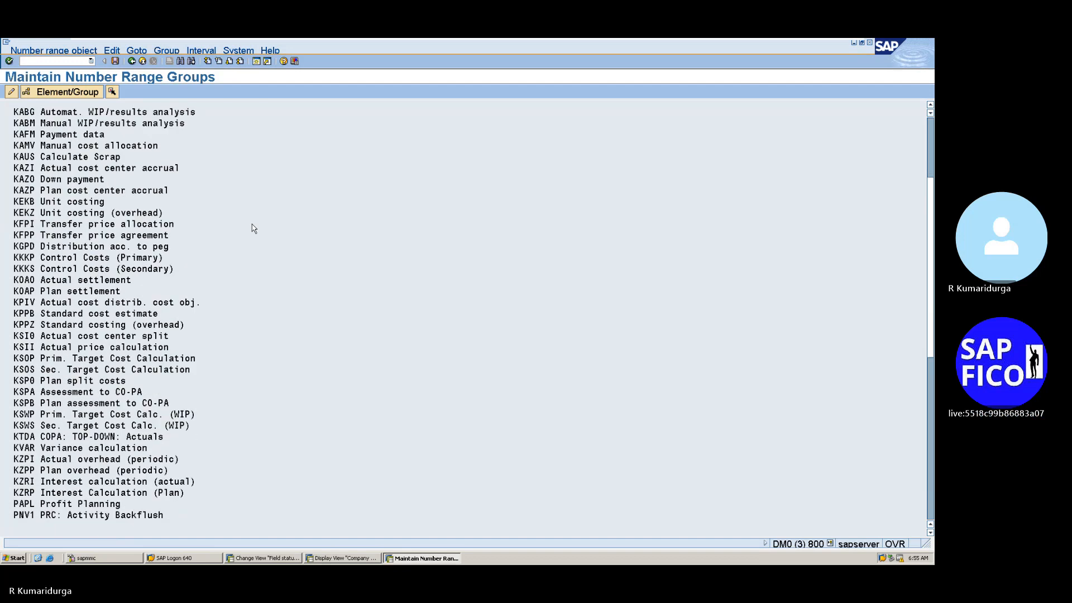
scroll(254, 228, down, 11)
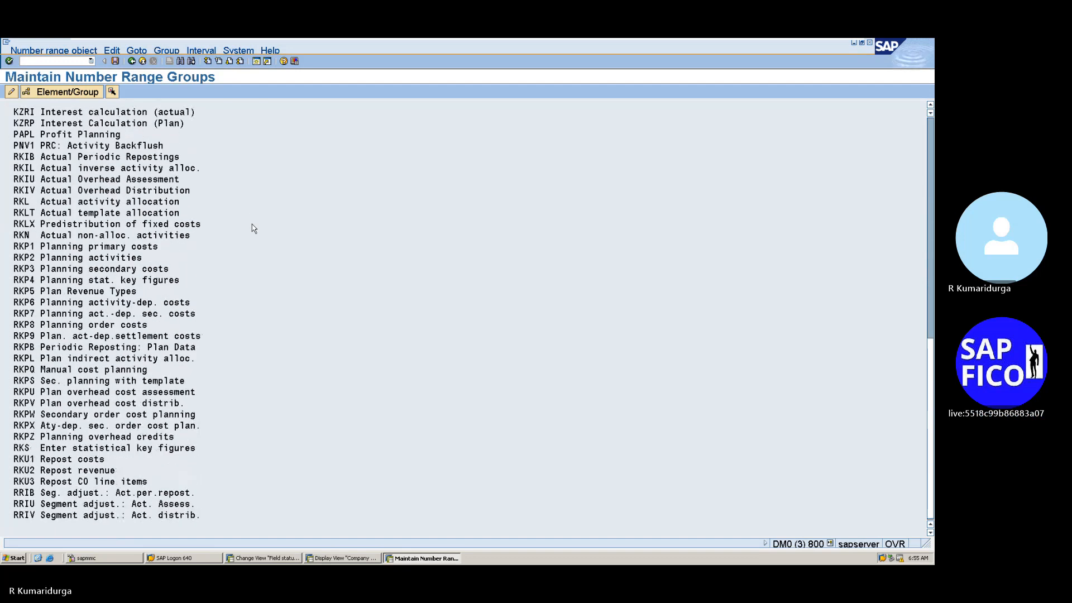
scroll(254, 228, up, 5)
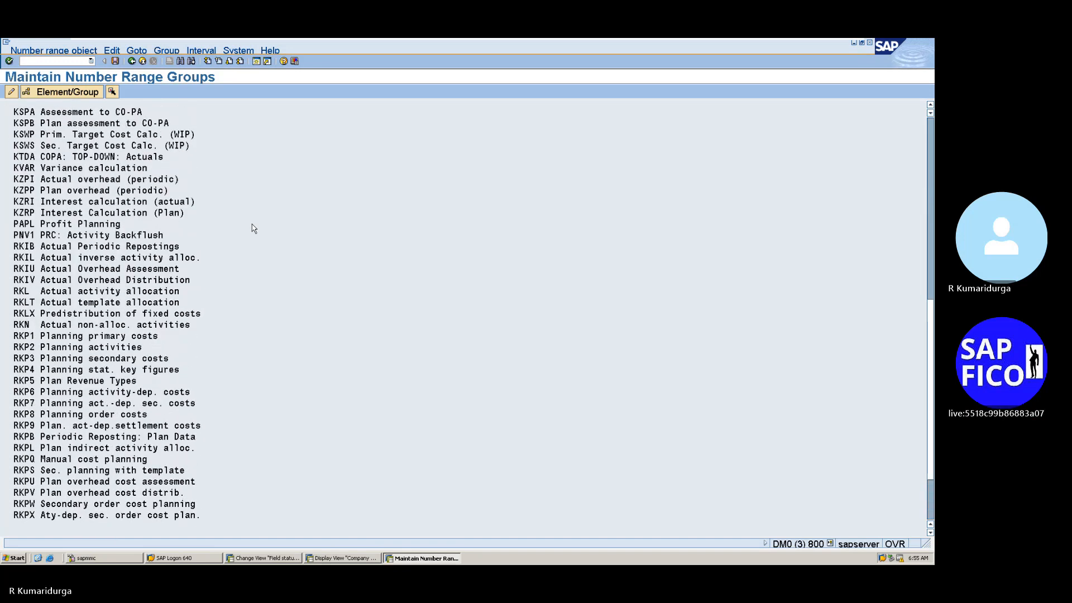
scroll(254, 228, up, 10)
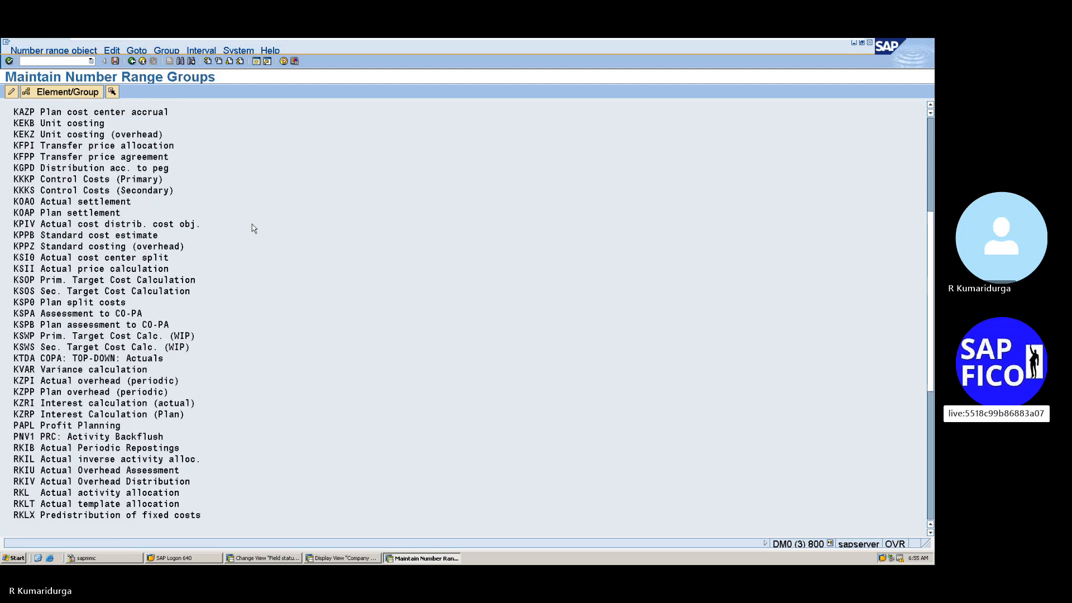
click(16, 92)
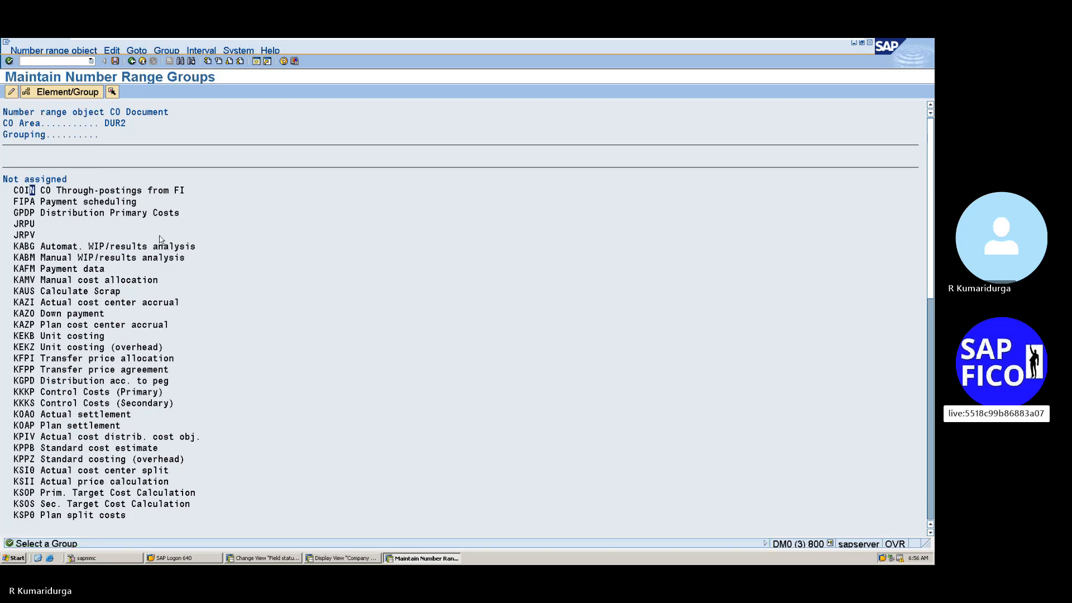
- Leave the group maintenance and display the number range intervals of DUR2, returning to the CO document number range entry
click(132, 62)
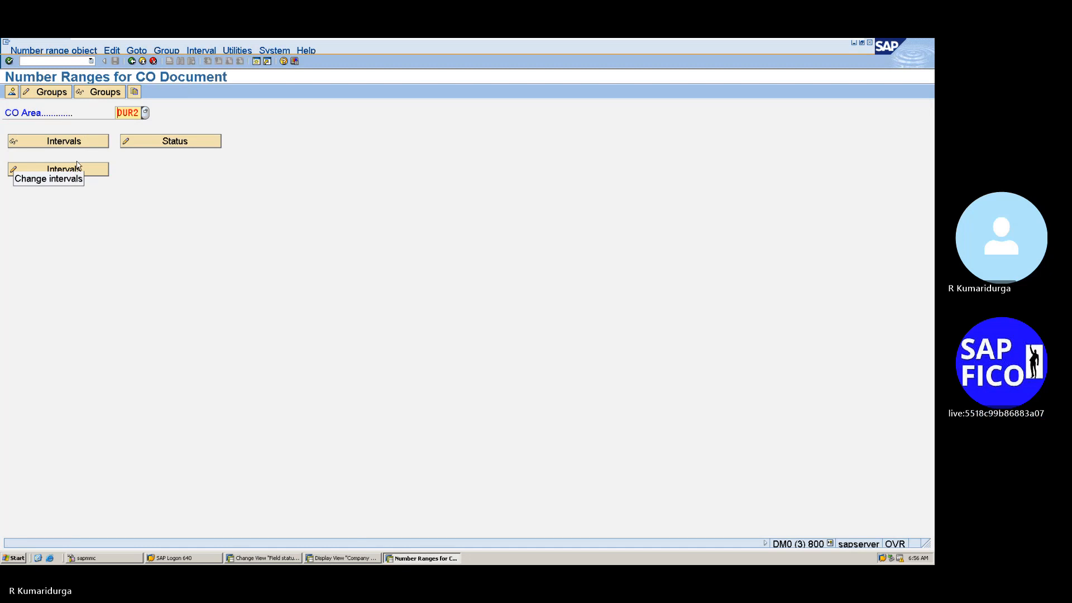
click(90, 143)
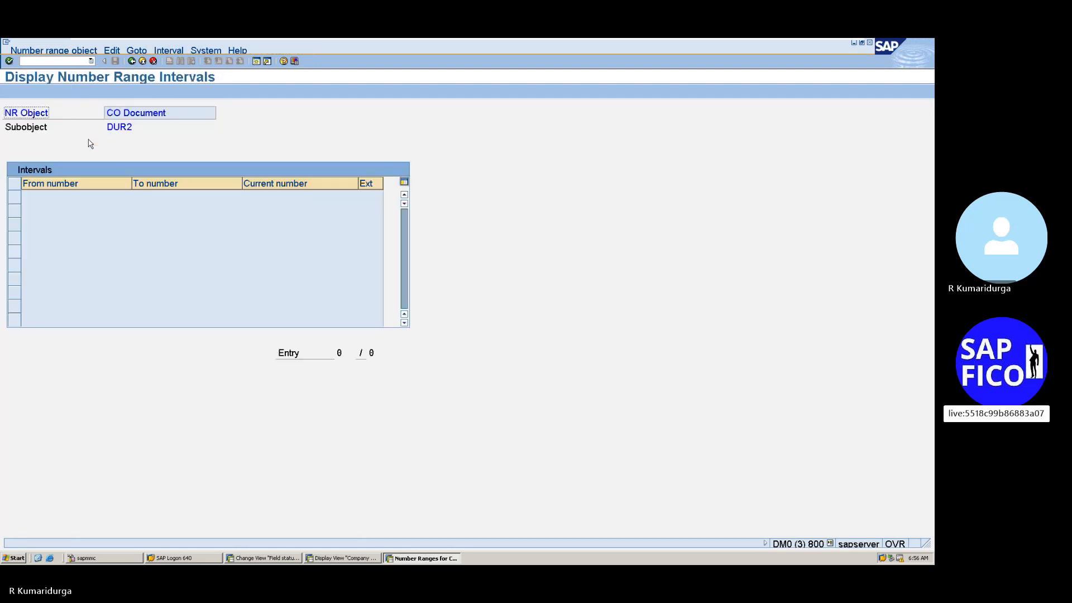
click(132, 62)
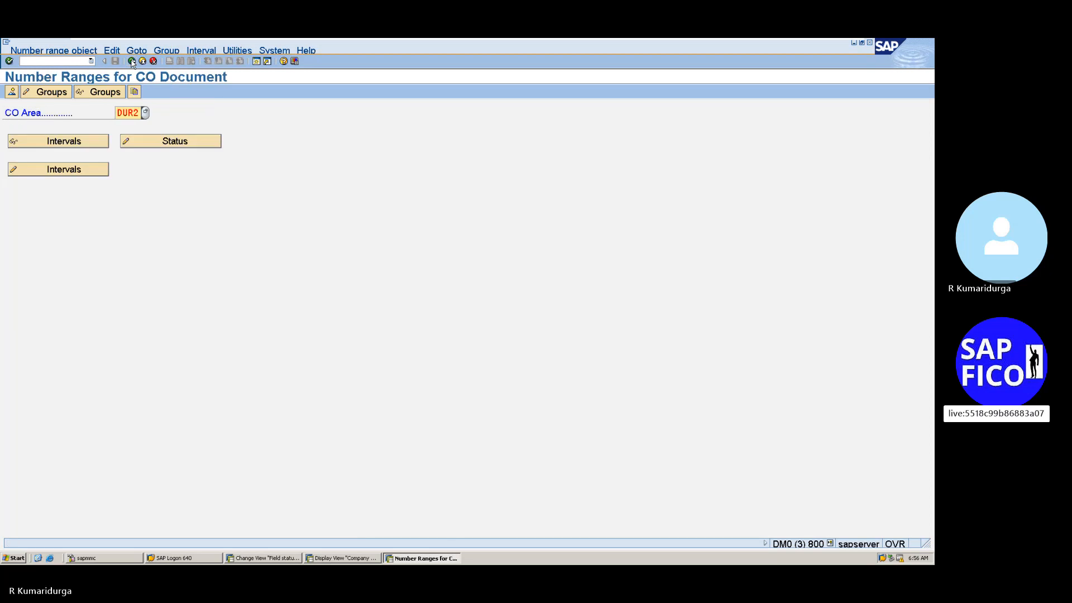
- Open number range group maintenance for DUR2 and try to assign the COIN element to a group
click(53, 96)
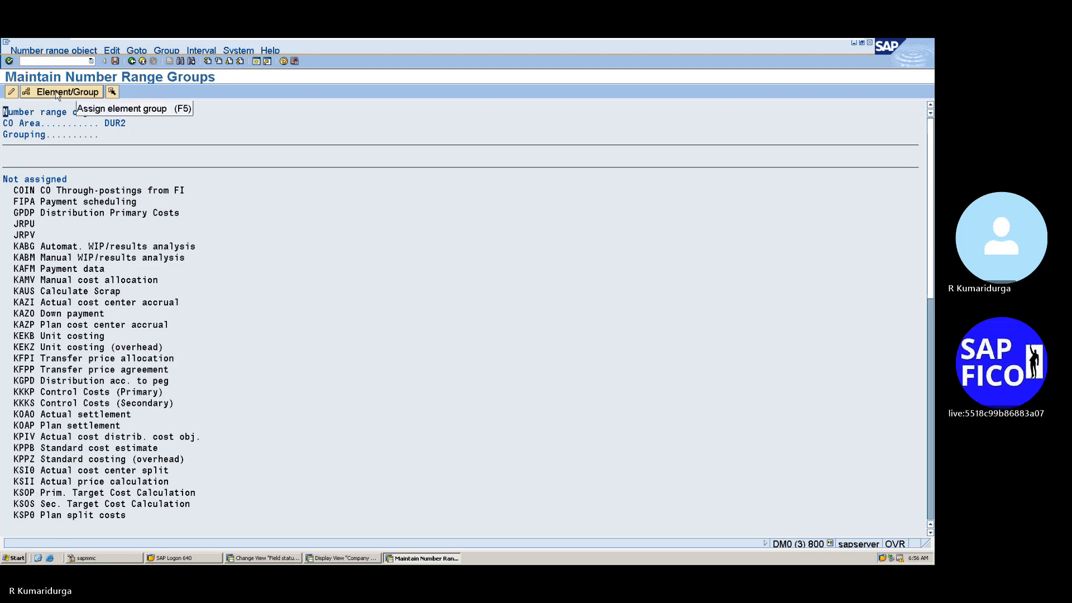
click(32, 192)
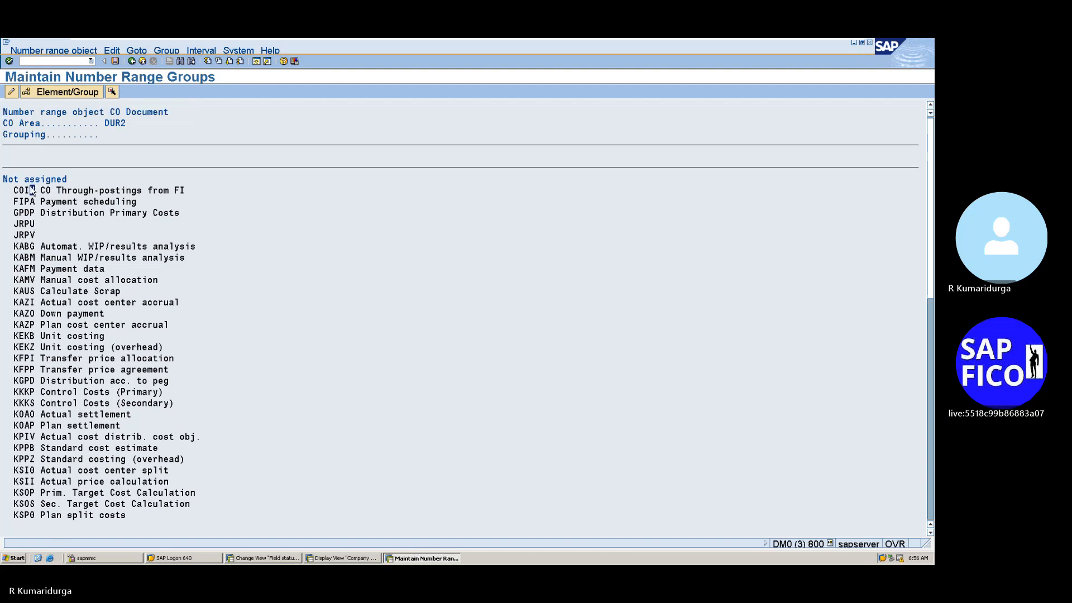
click(75, 95)
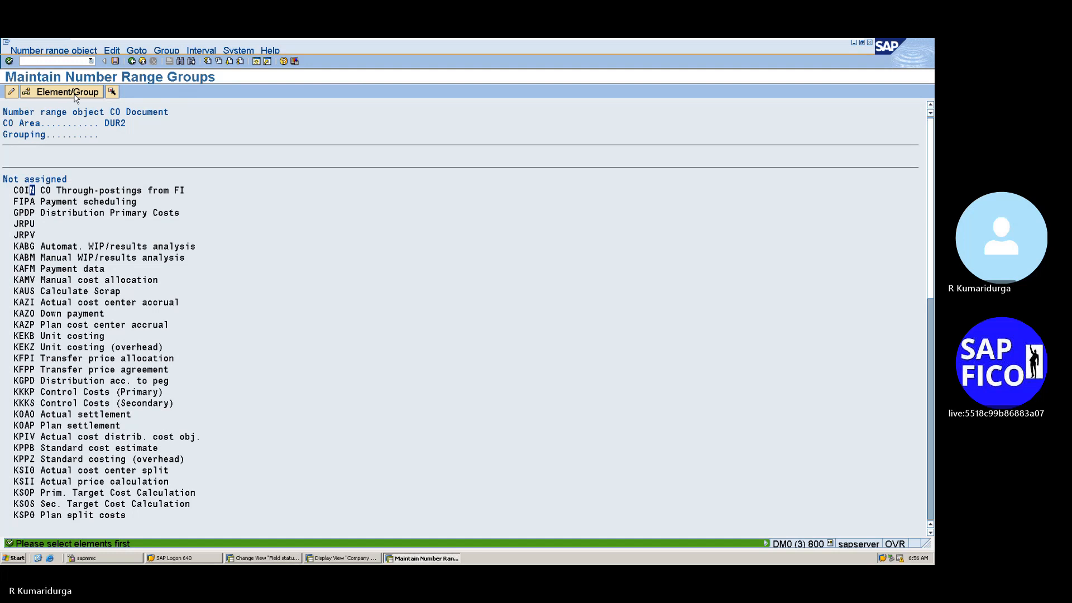
click(38, 123)
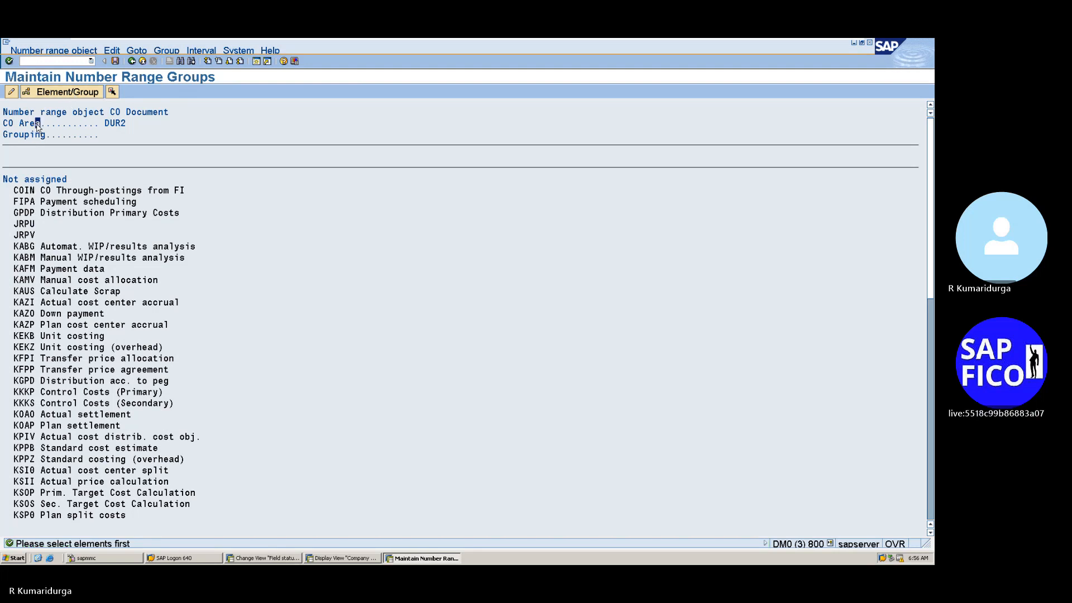
click(68, 92)
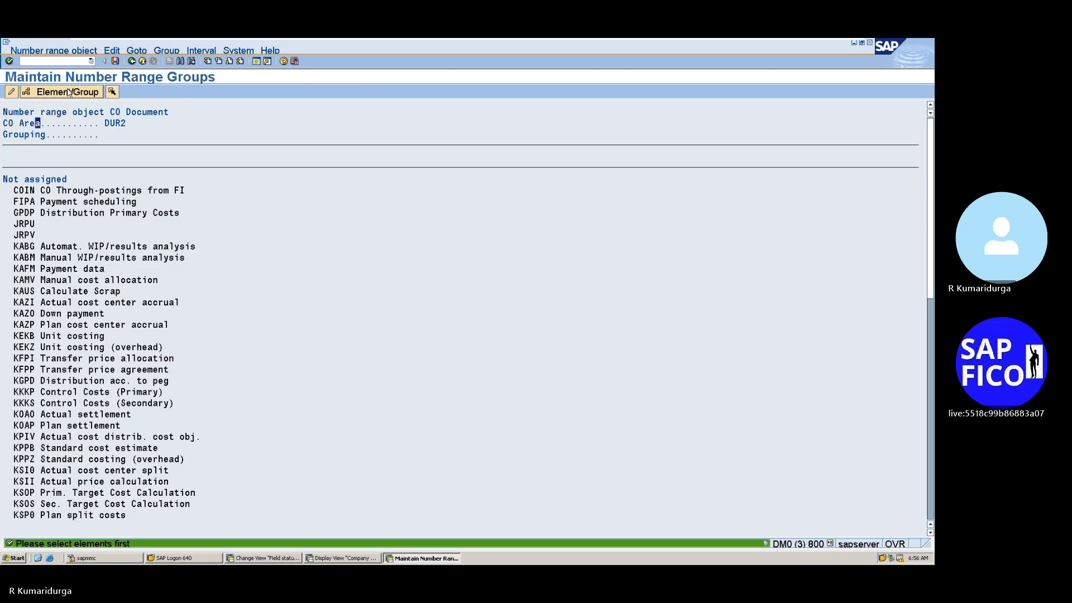
click(123, 124)
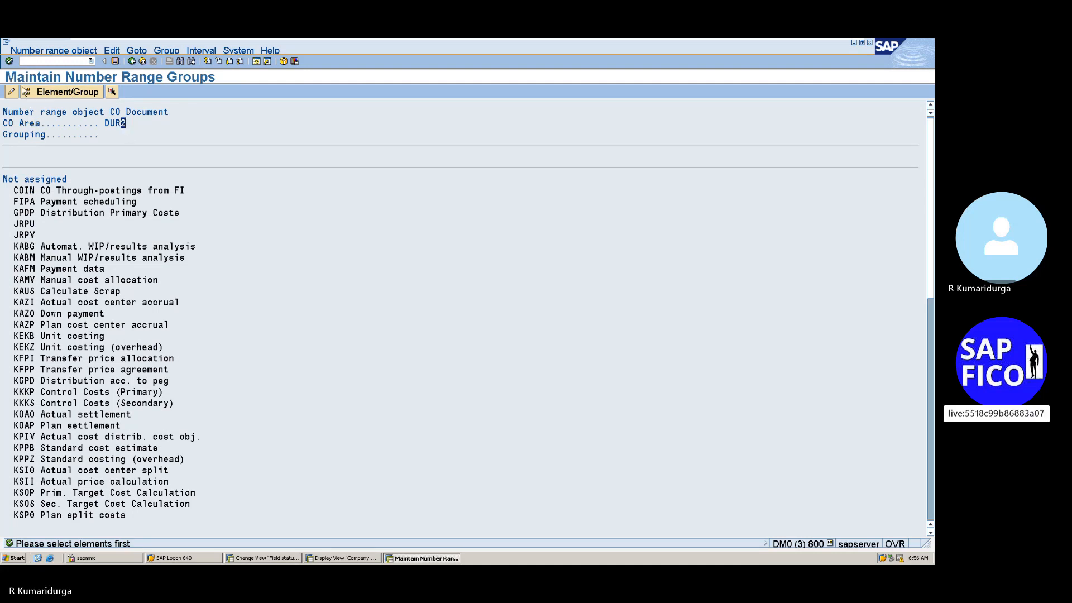
- Try to maintain a group from the DUR2 and COIN lines, and look through the unassigned elements
click(11, 92)
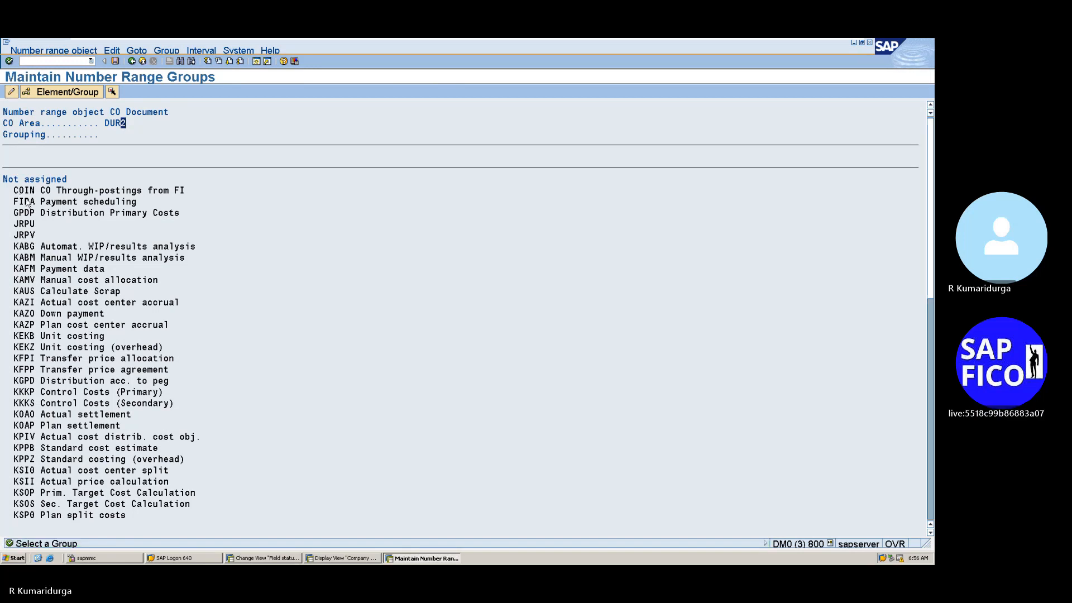
click(33, 191)
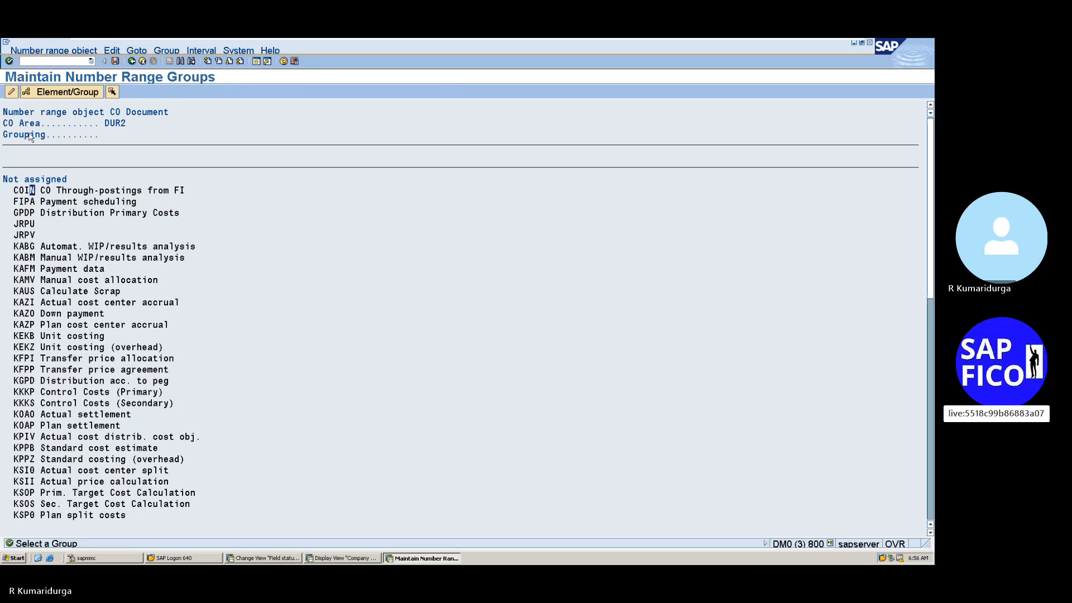
click(12, 92)
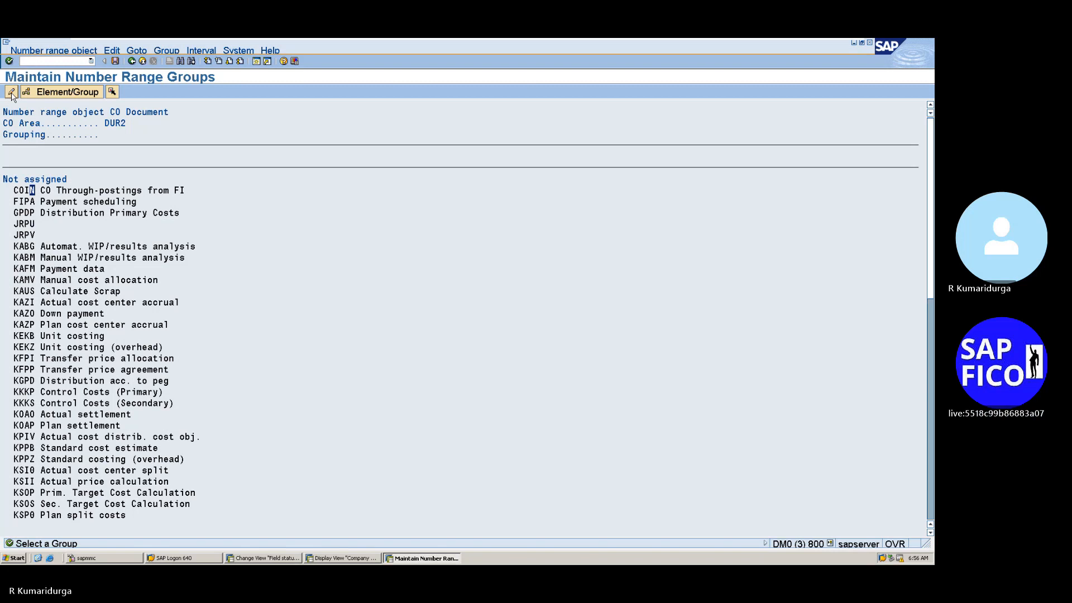
click(12, 92)
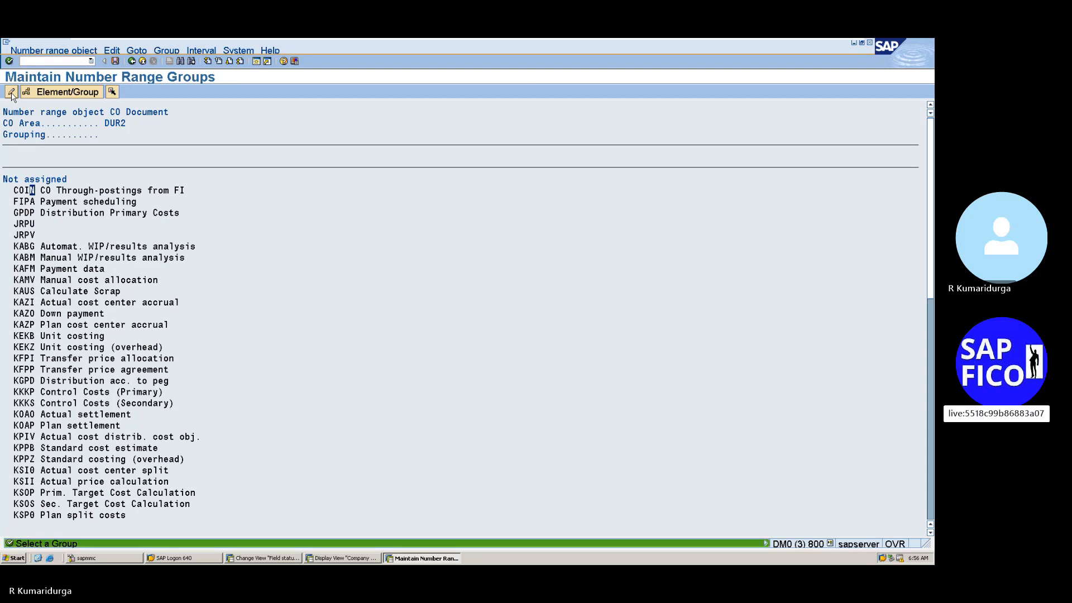
scroll(144, 277, down, 4)
scroll(144, 278, down, 6)
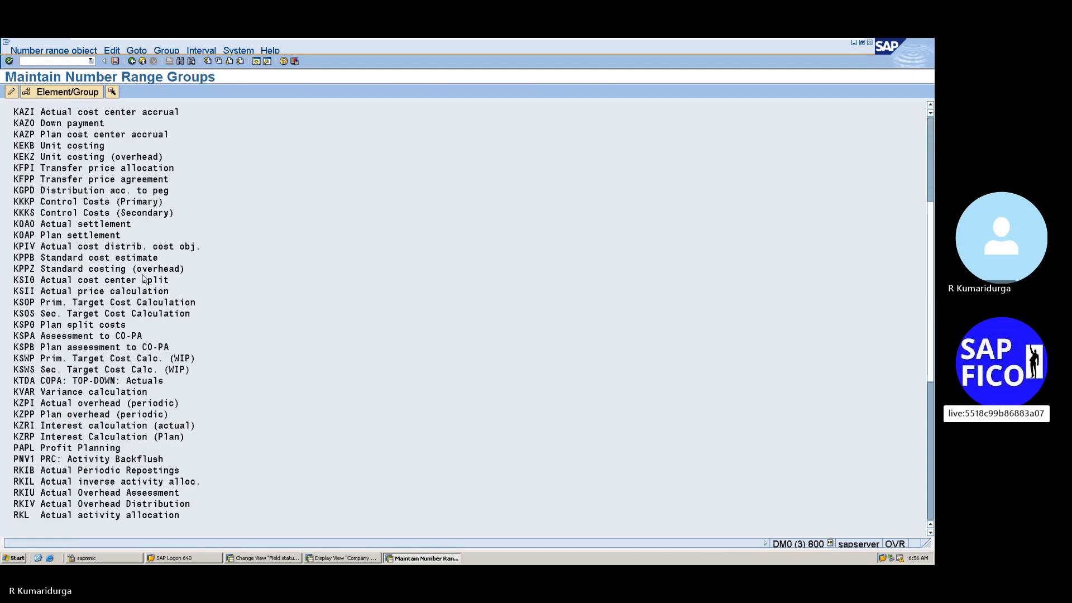
scroll(144, 277, up, 9)
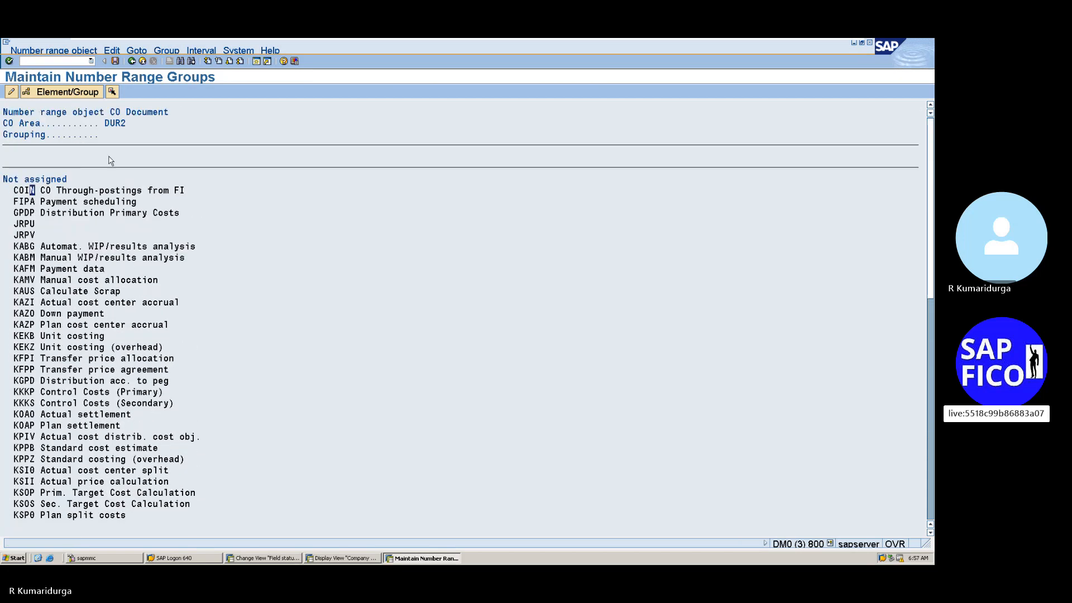
- Retry maintaining a group from the COIN line and read the help for the resulting status message
click(11, 91)
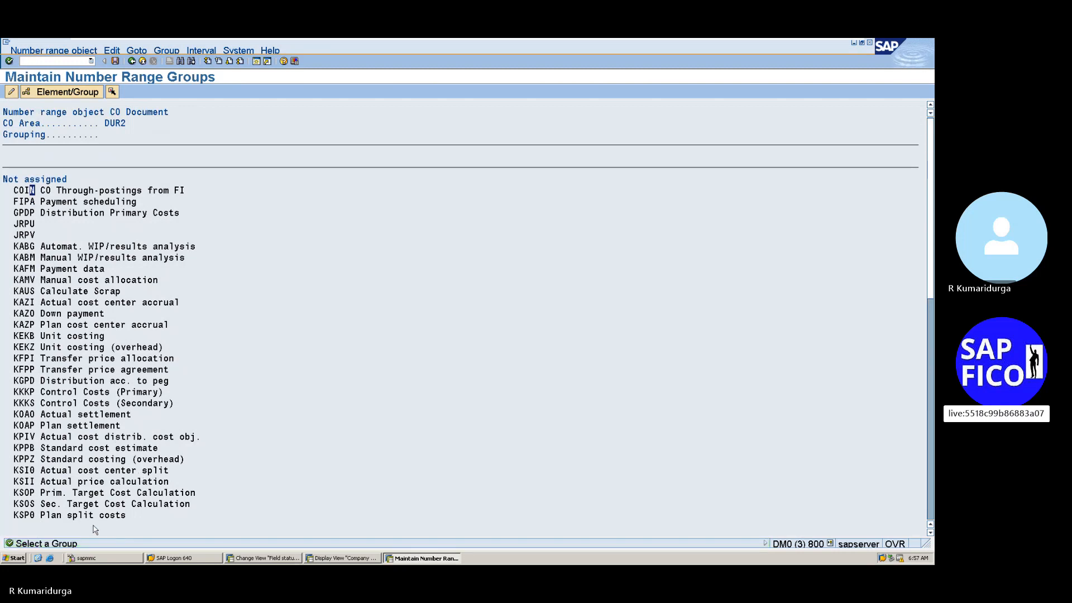
double_click(71, 544)
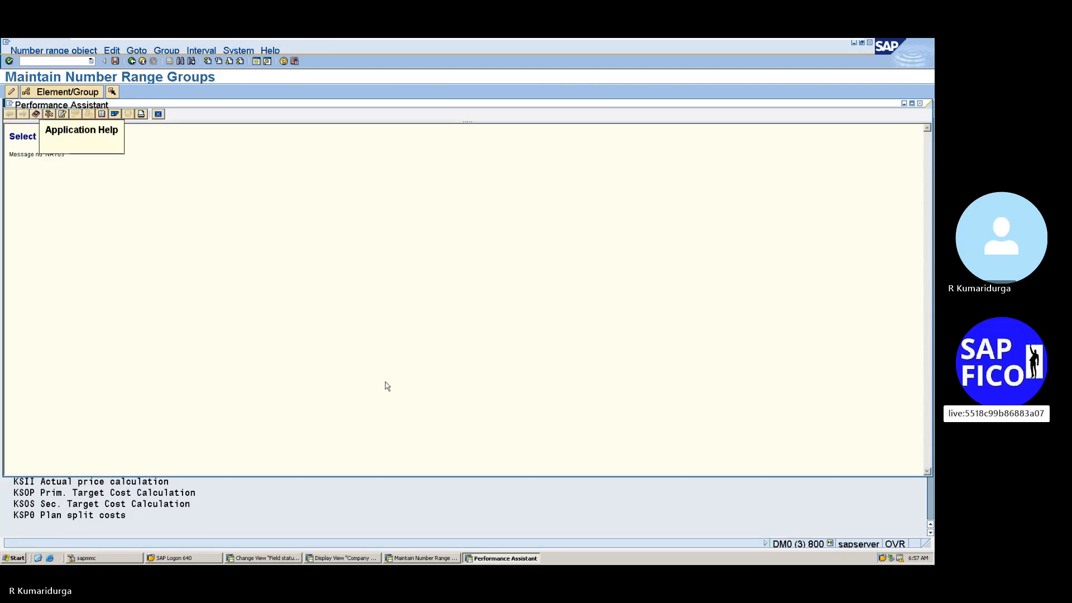
click(921, 104)
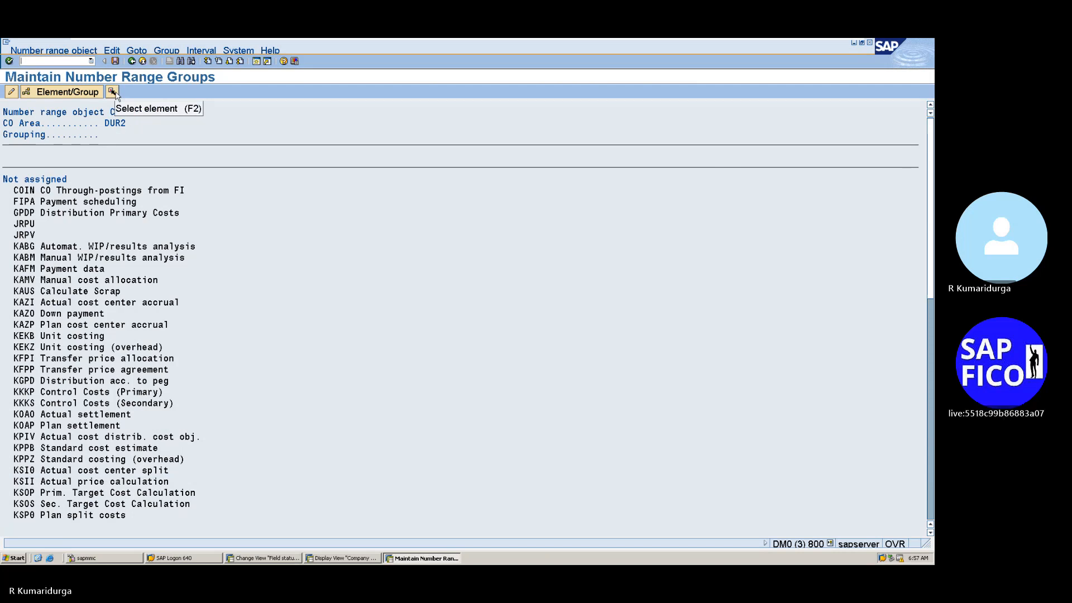
- Try again to assign an element to a group, placing the cursor on COIN
click(57, 96)
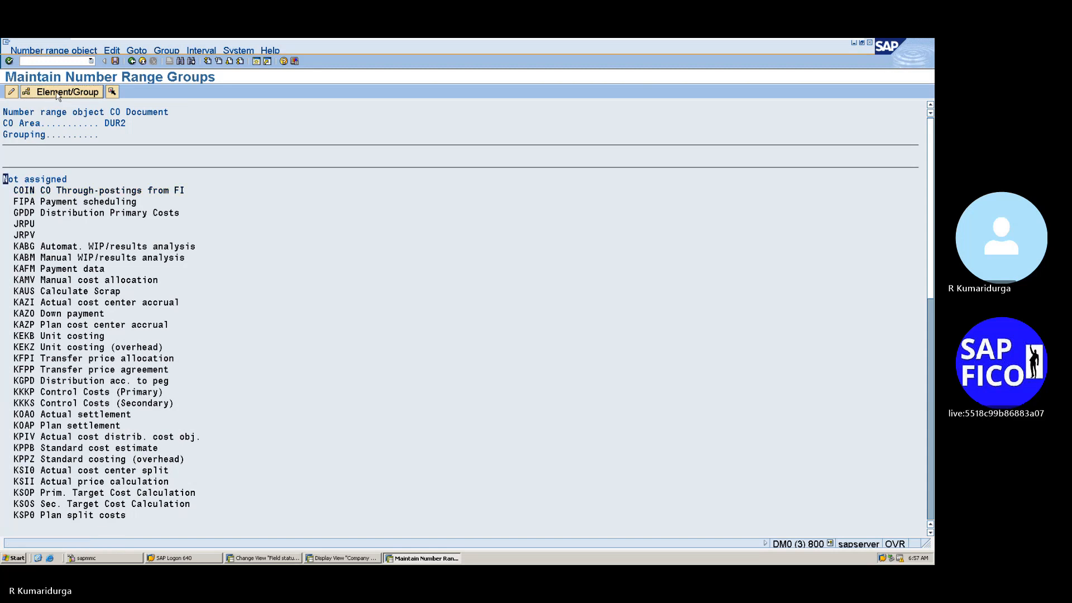
click(28, 191)
click(48, 92)
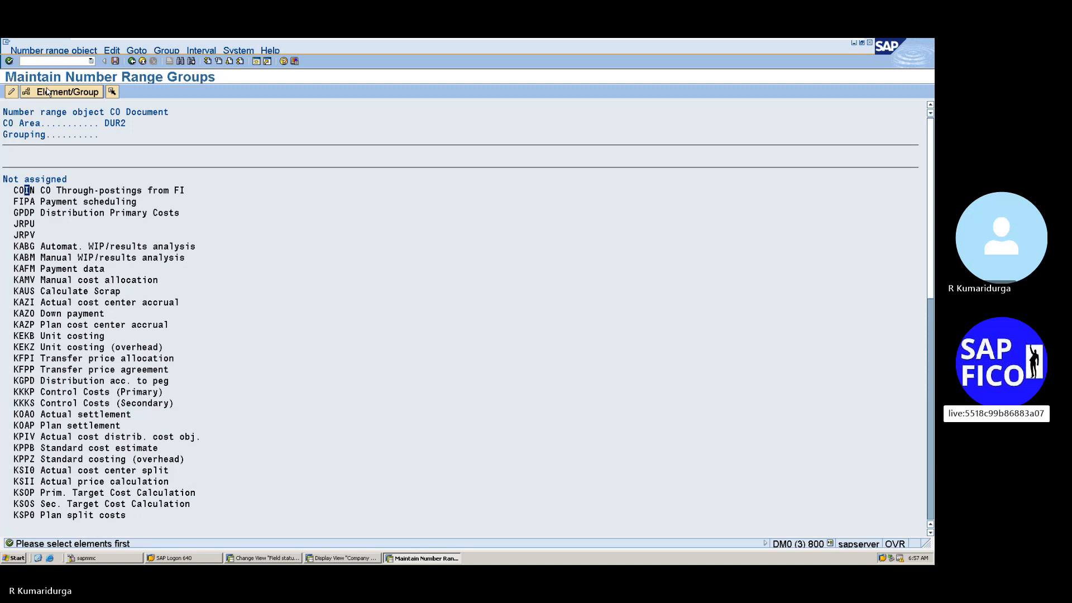
- Look through the available number range commands and try to maintain intervals from the COIN line
click(65, 52)
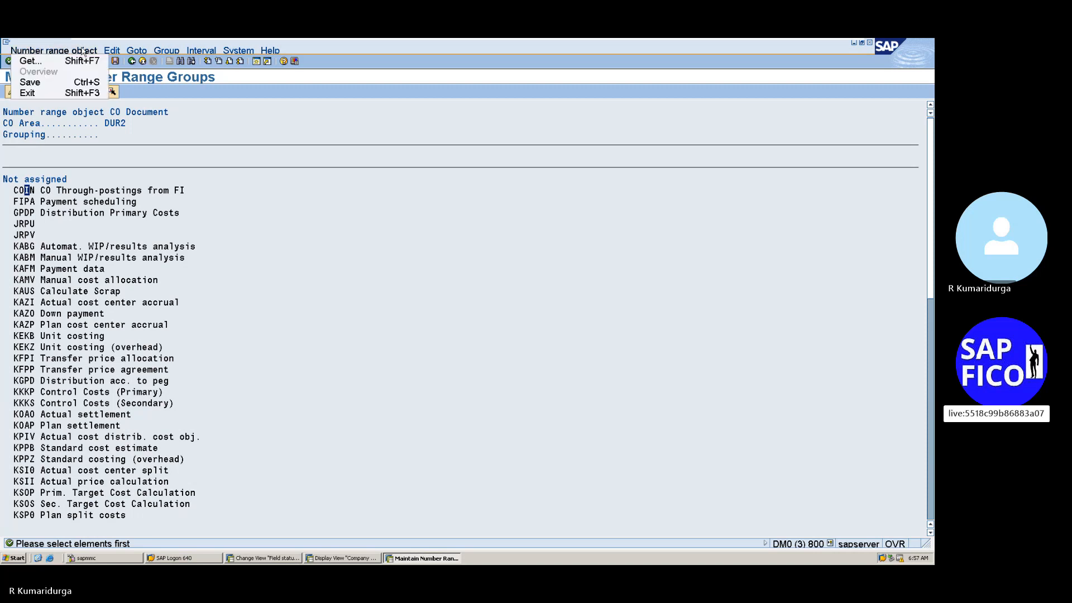
mouse_move(112, 51)
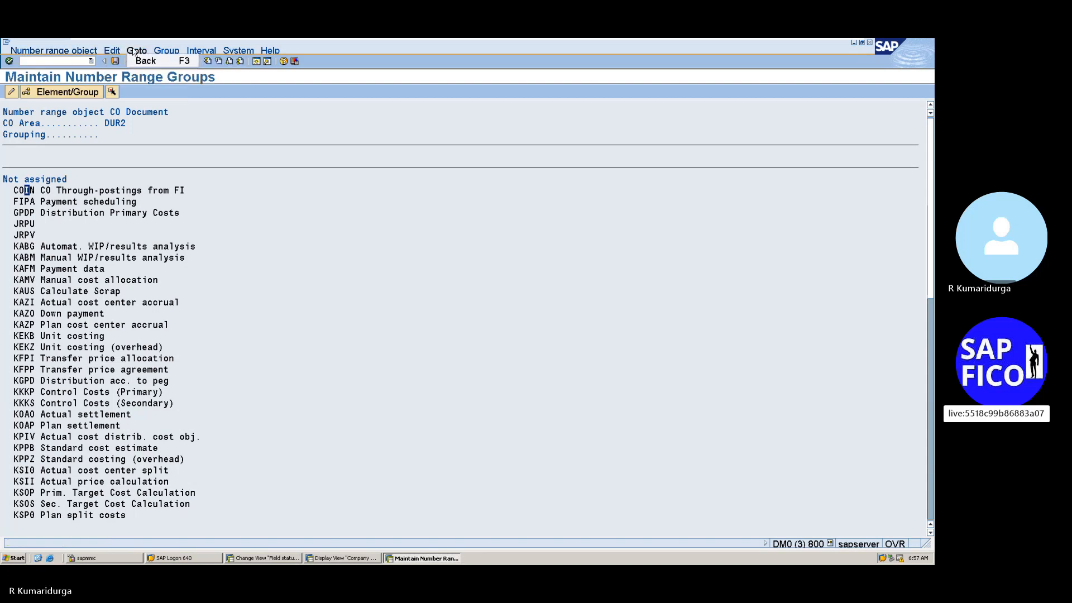
mouse_move(166, 54)
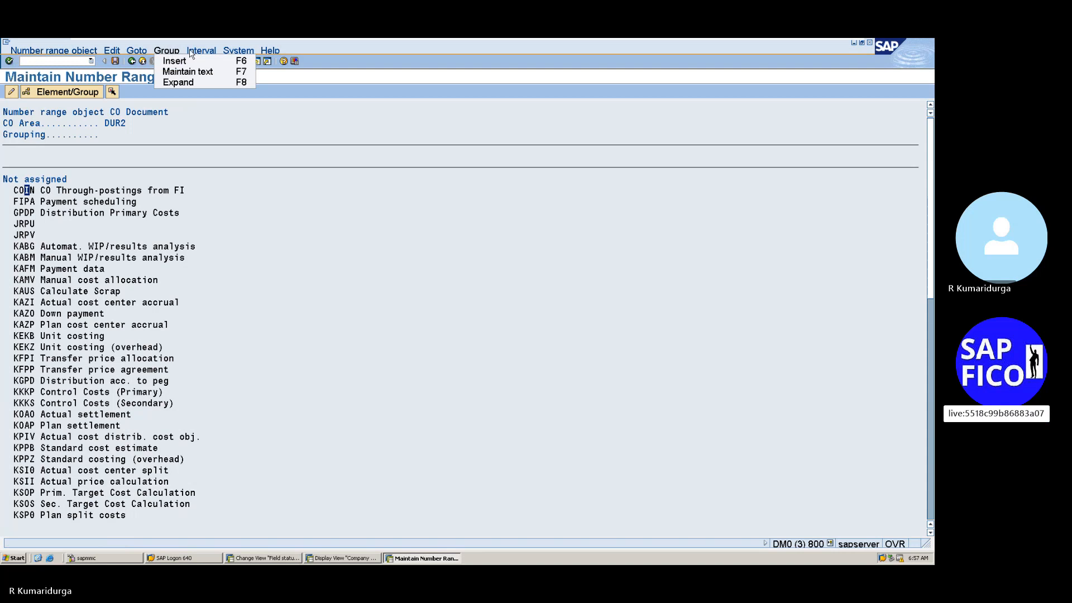
mouse_move(200, 54)
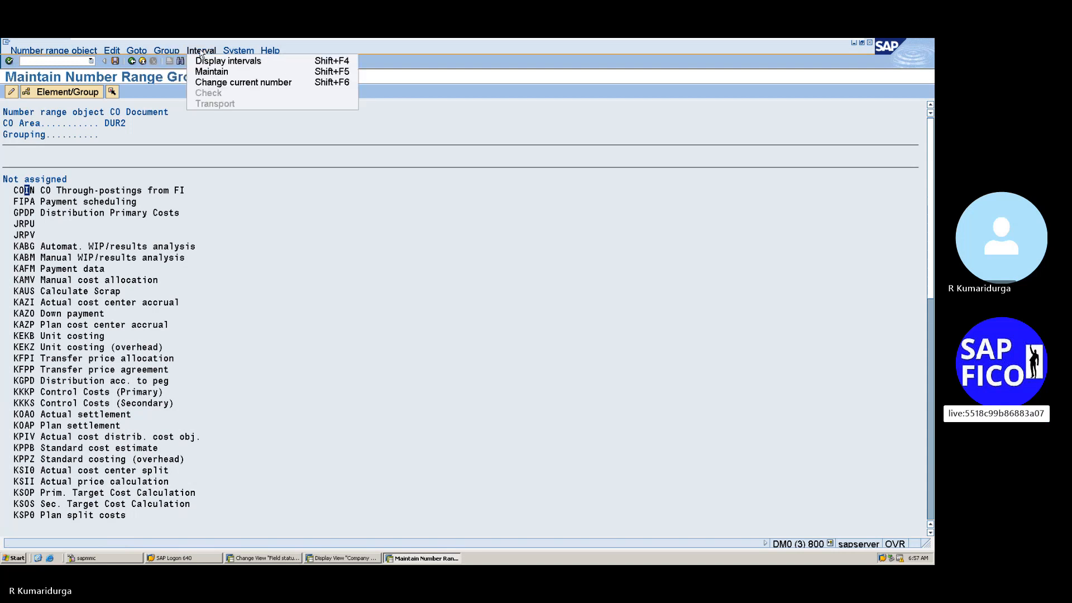
click(221, 73)
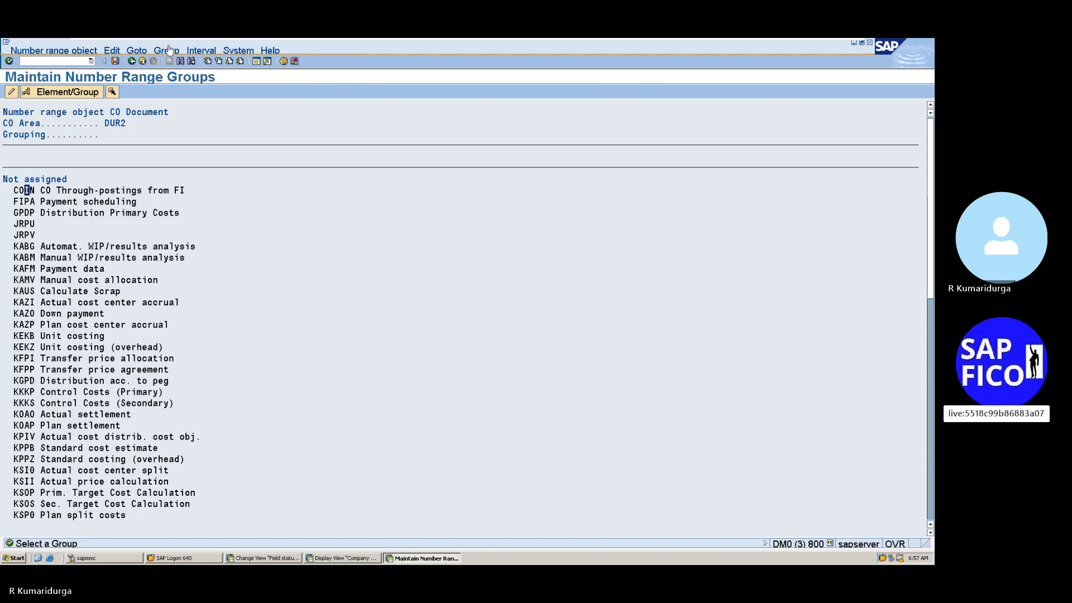
- Place the cursor on the CO Area line, review the group commands, and try to maintain its intervals
click(33, 123)
click(163, 52)
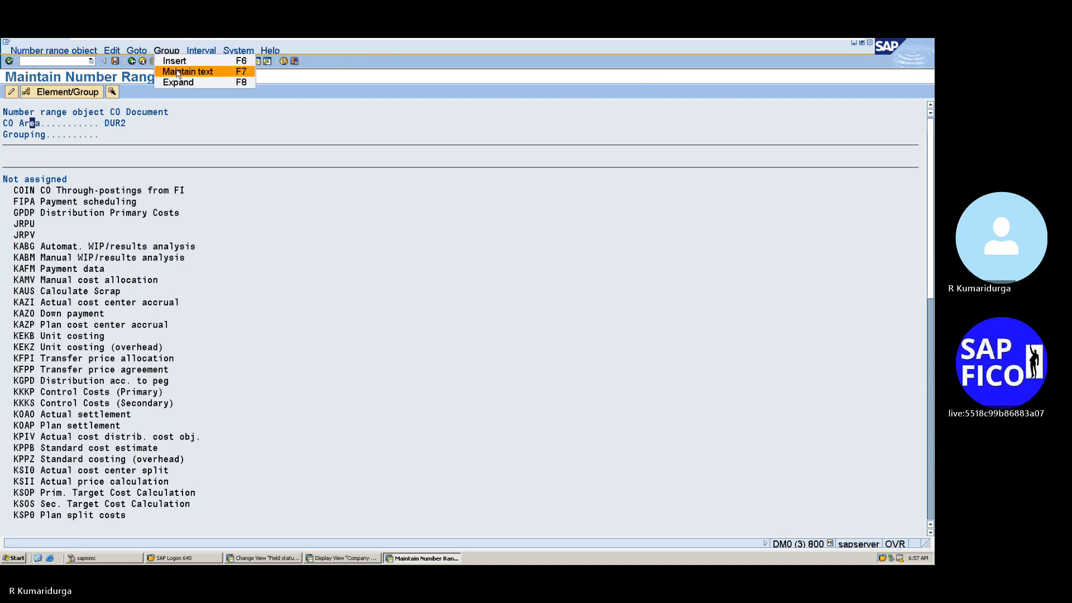
mouse_move(141, 56)
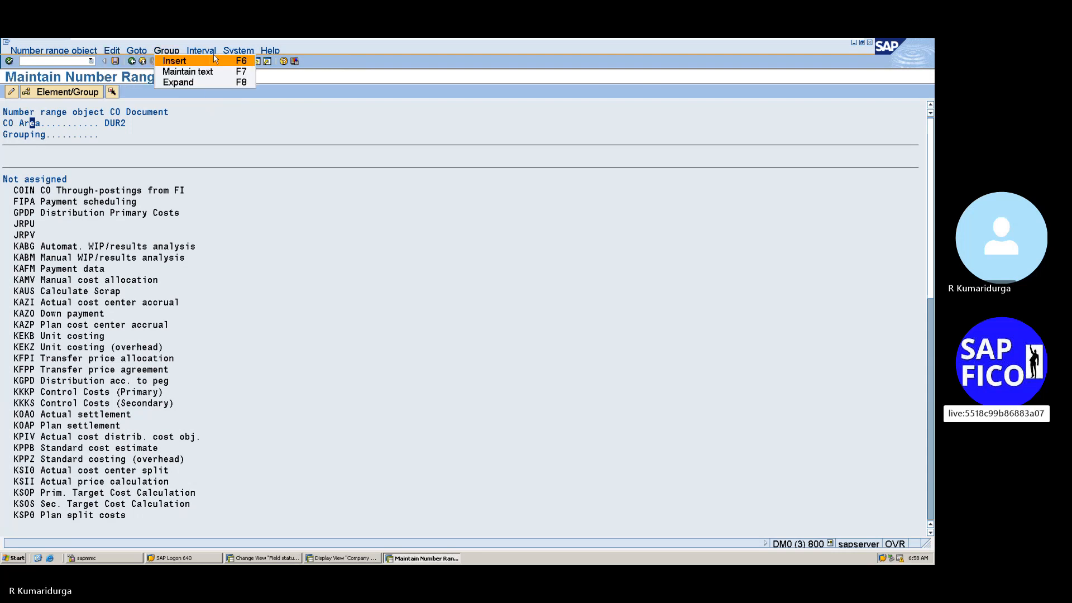
mouse_move(202, 54)
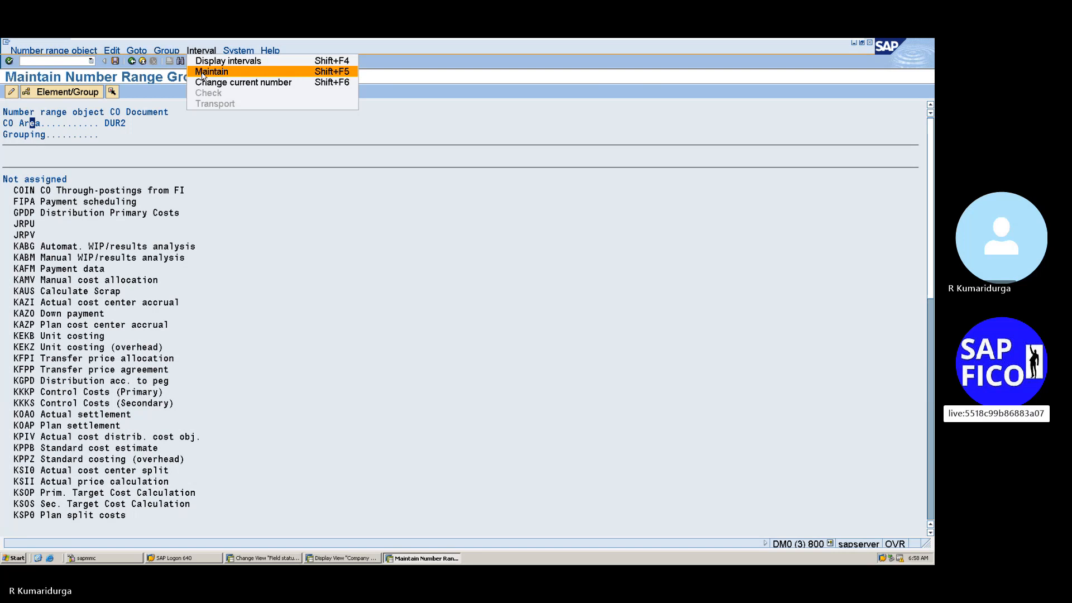
click(202, 74)
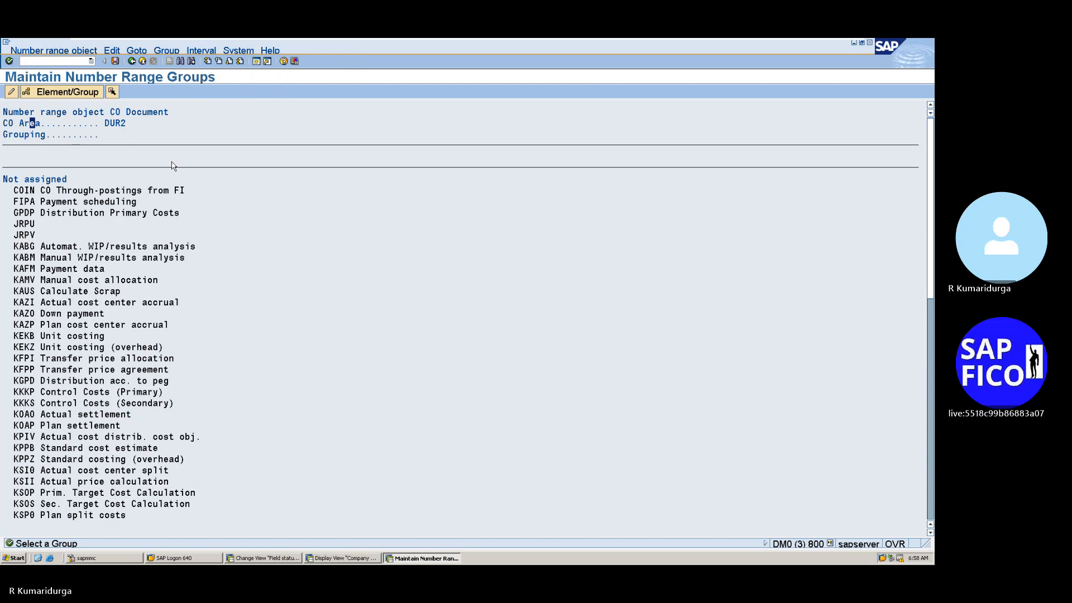
- Try to select the DUR2 value as an element, and retry interval maintenance from the COIN description
double_click(119, 124)
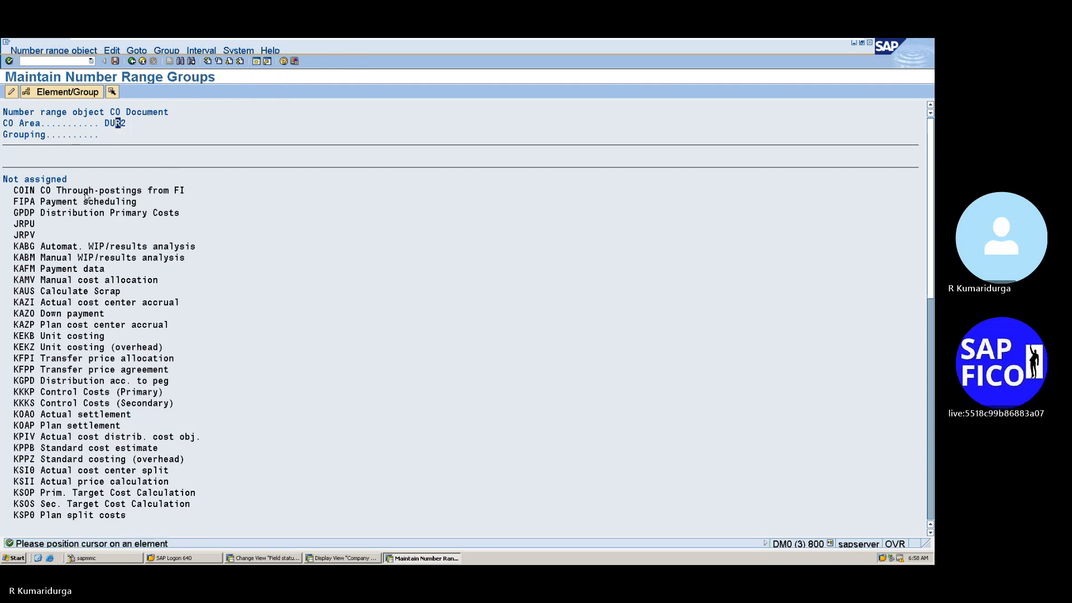
click(63, 190)
click(202, 51)
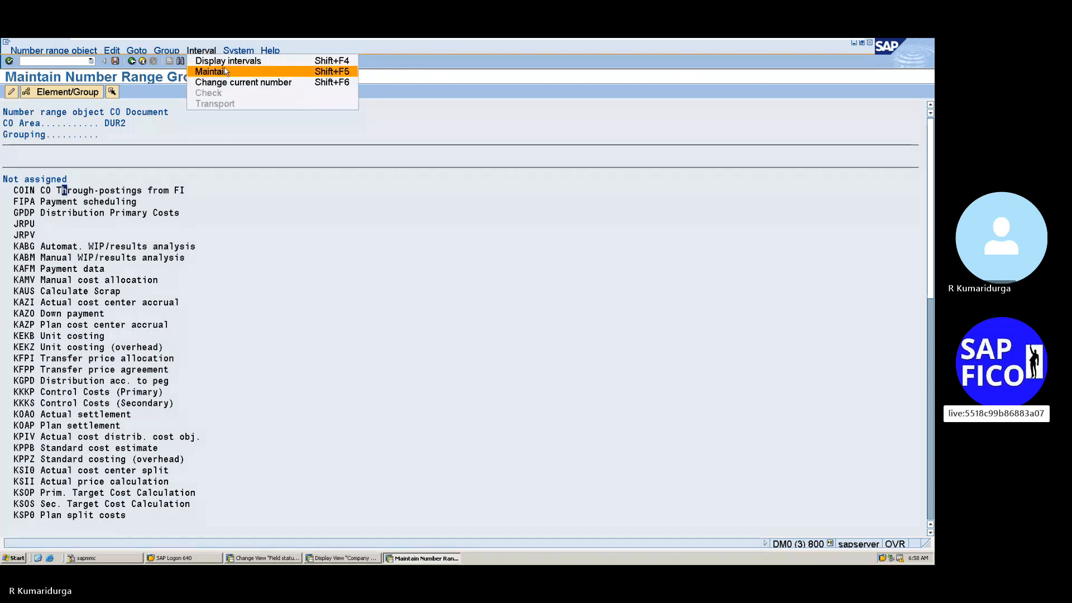
click(225, 71)
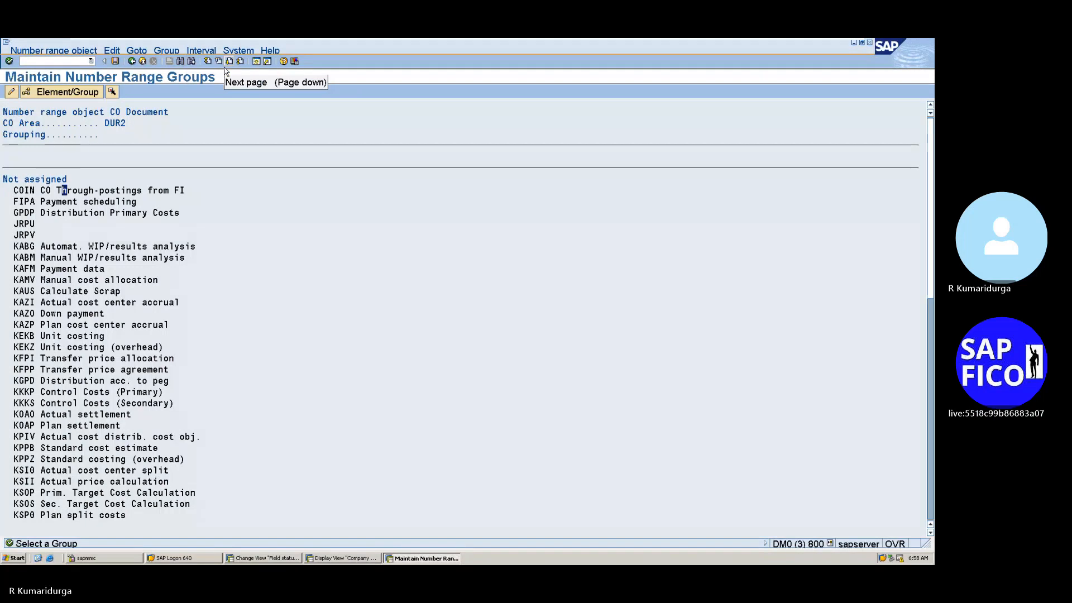
- Select the COIN element, try to maintain its intervals, and look through the unassigned elements down to RRIV
click(27, 191)
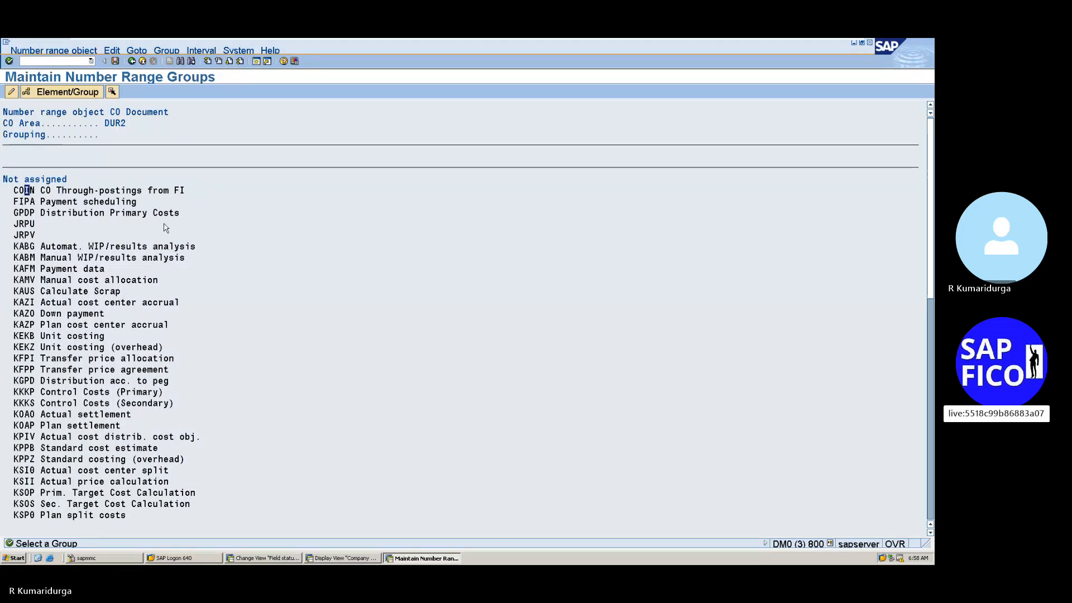
double_click(30, 192)
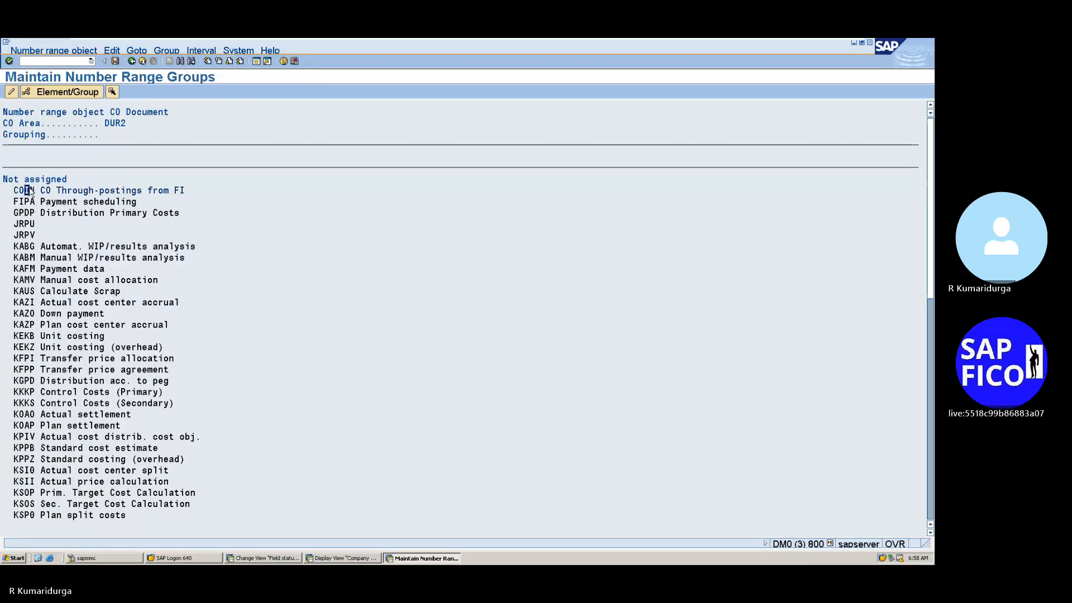
click(207, 51)
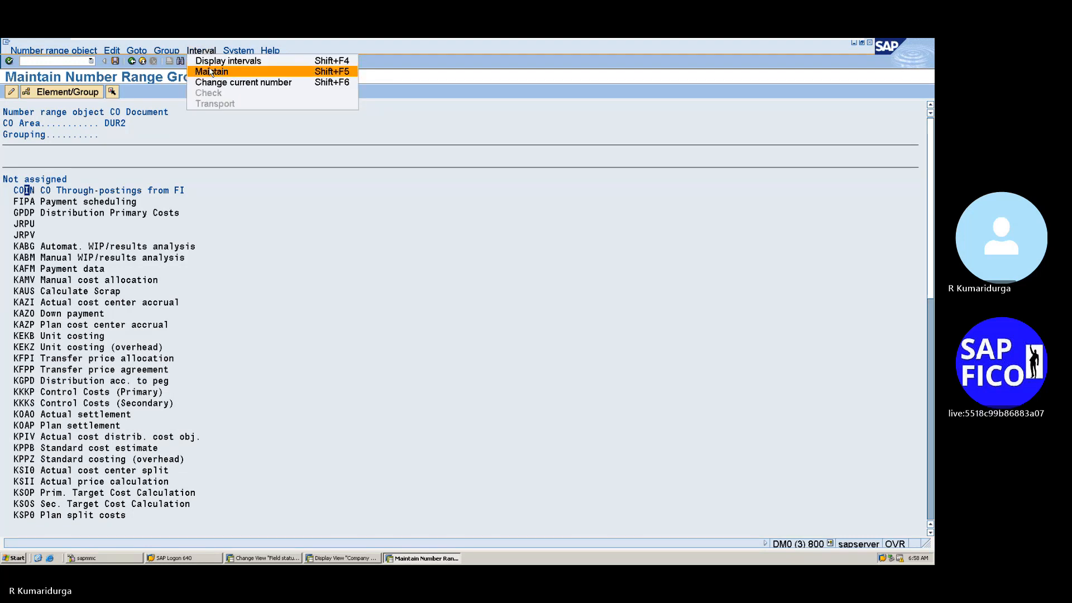
click(211, 72)
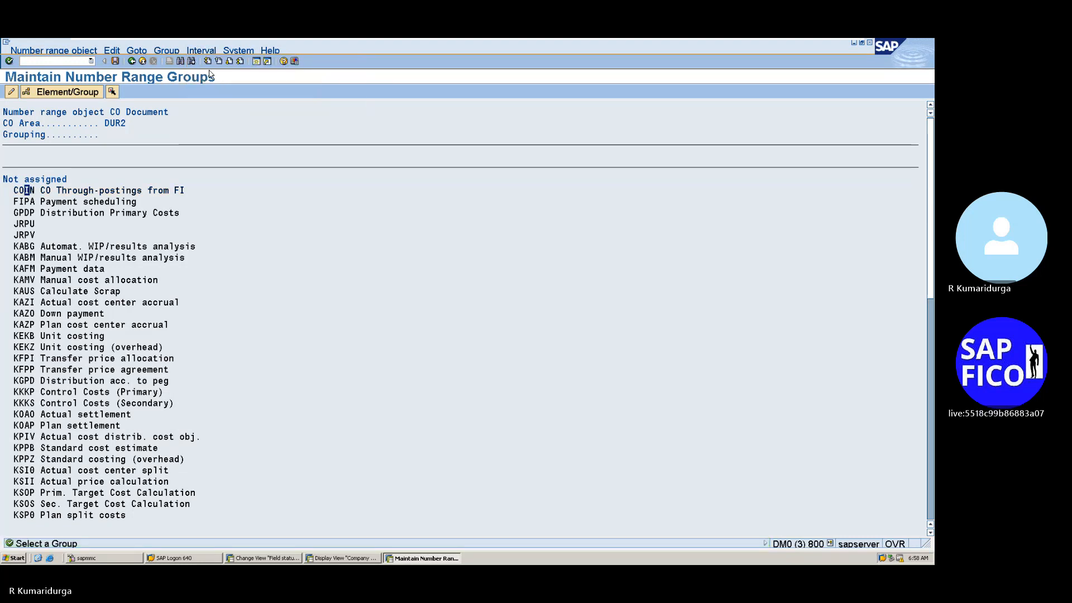
scroll(255, 203, down, 4)
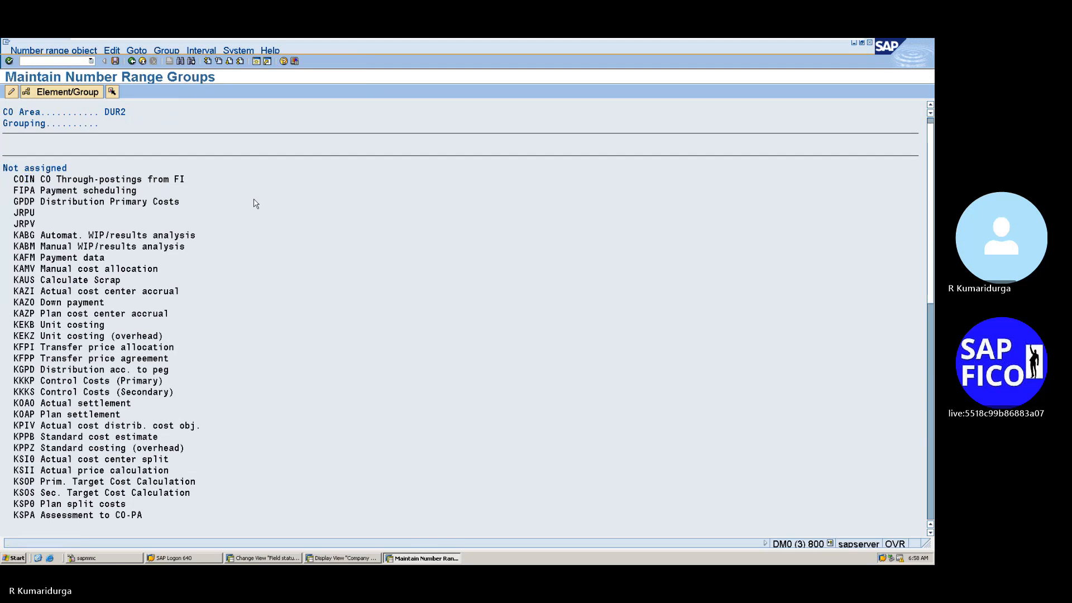
scroll(256, 203, down, 11)
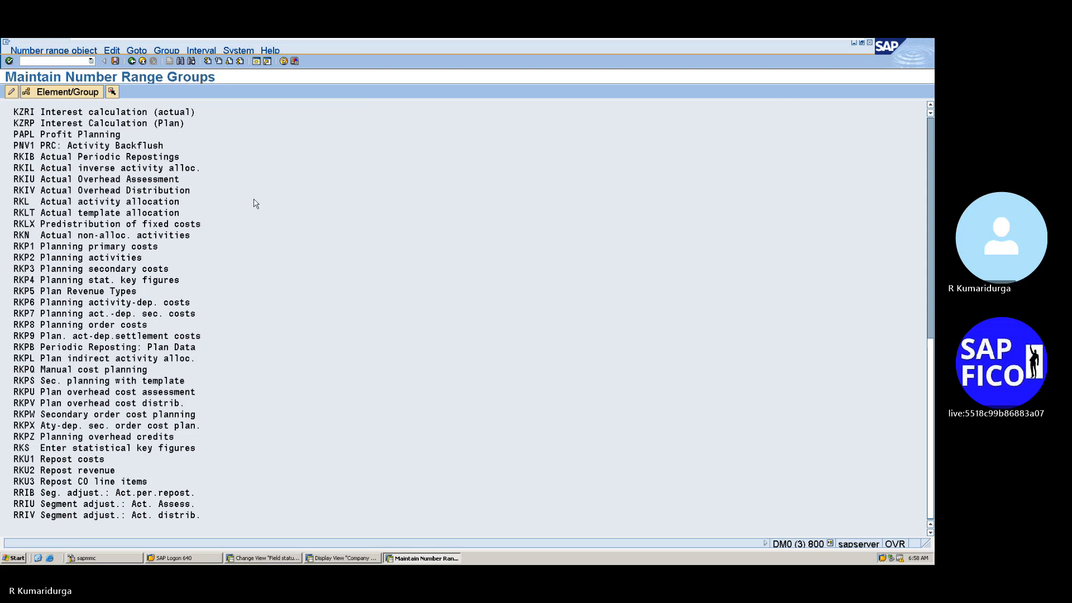
- Try to maintain intervals from the COIN description, and look through the unassigned number range elements down to RRIV
scroll(256, 204, up, 4)
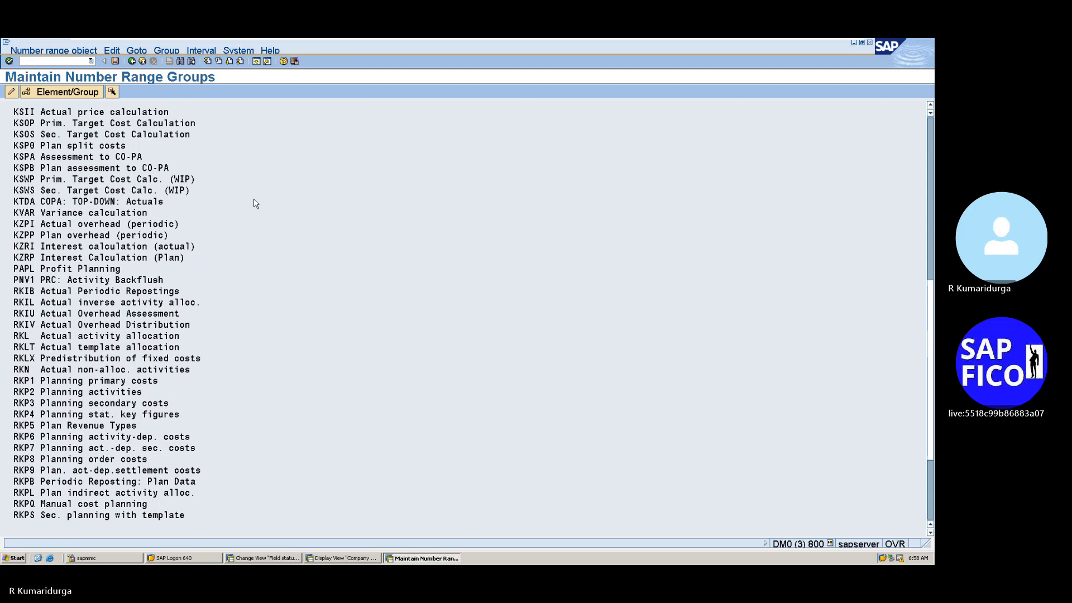
scroll(256, 203, up, 11)
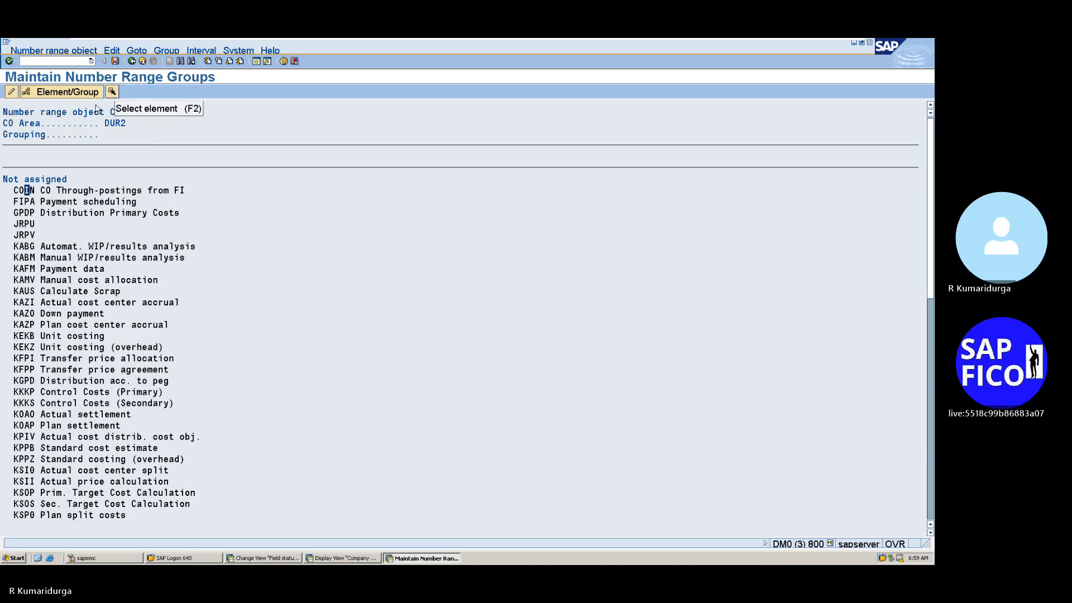
click(112, 190)
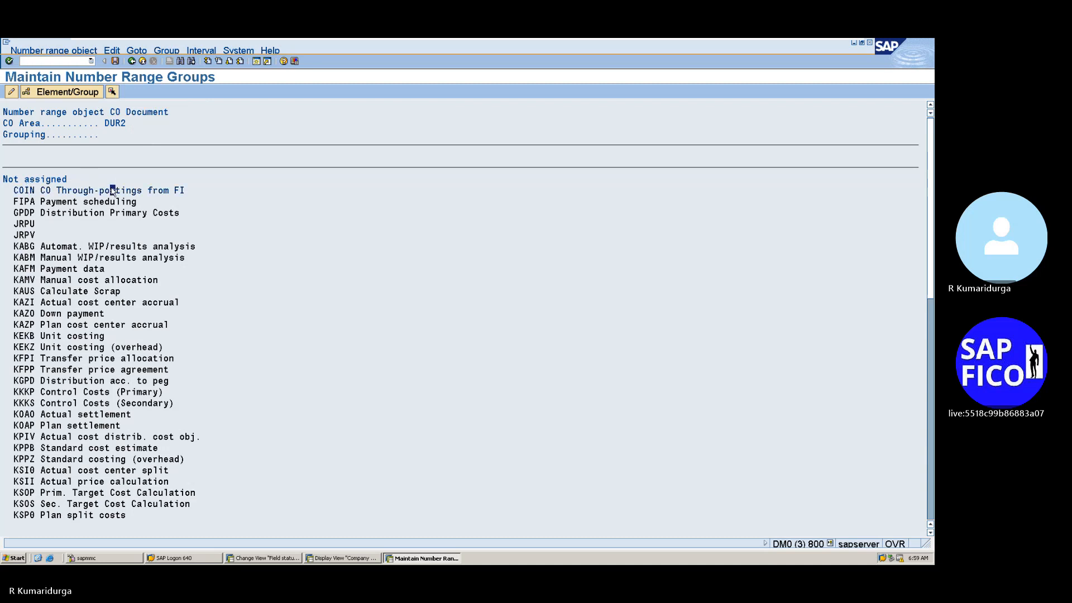
click(13, 93)
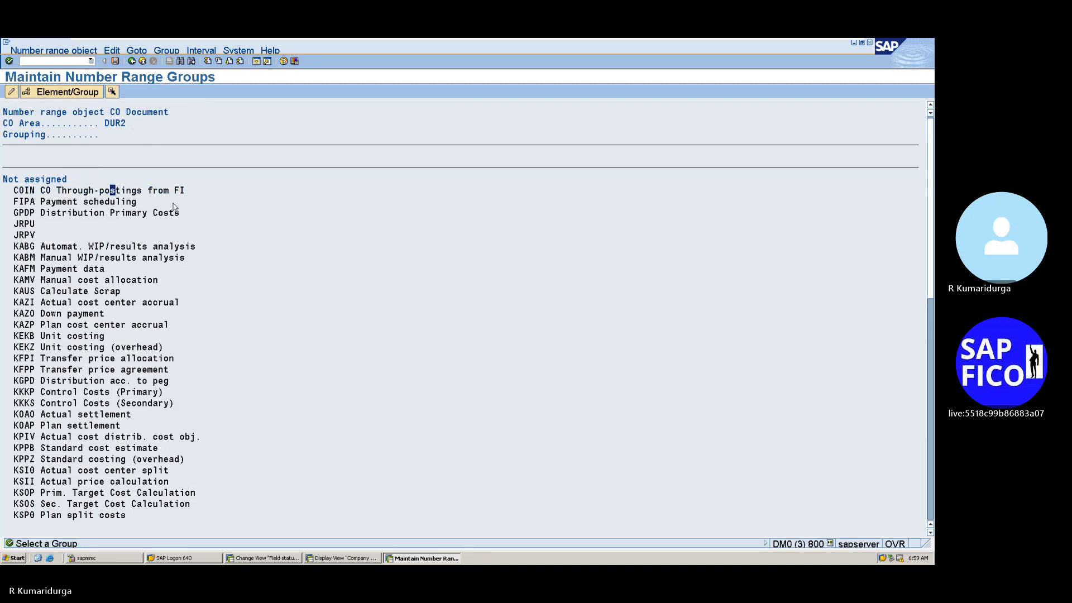
scroll(125, 218, down, 6)
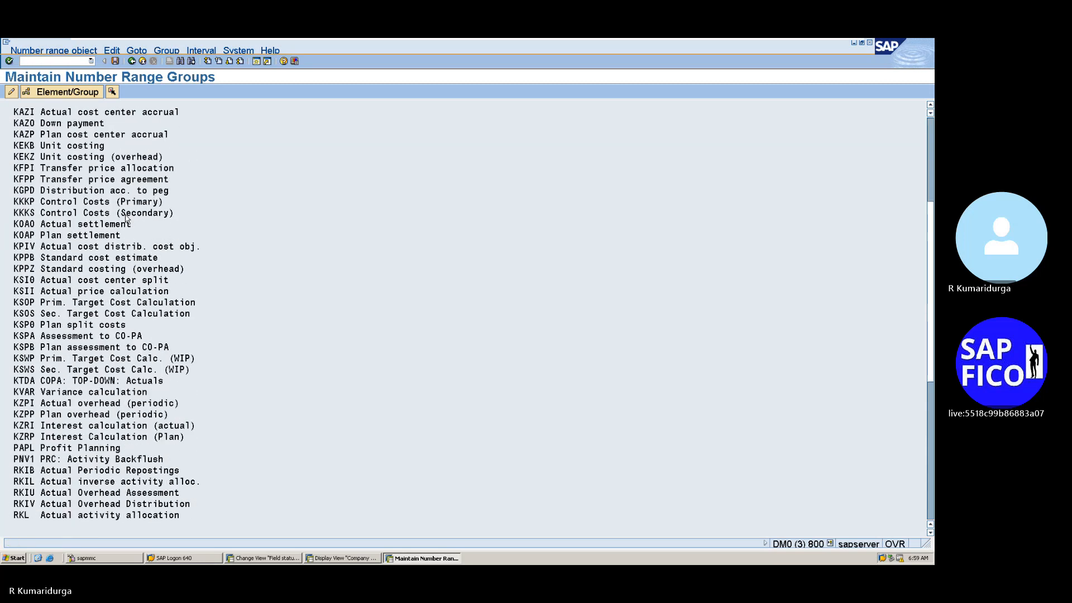
scroll(126, 218, down, 9)
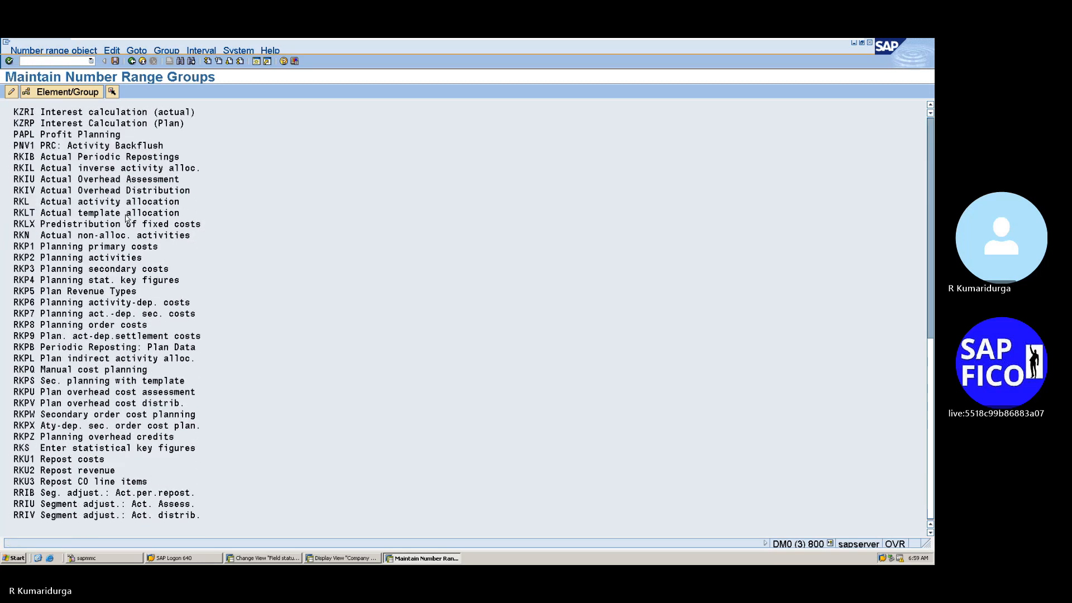
scroll(126, 218, up, 18)
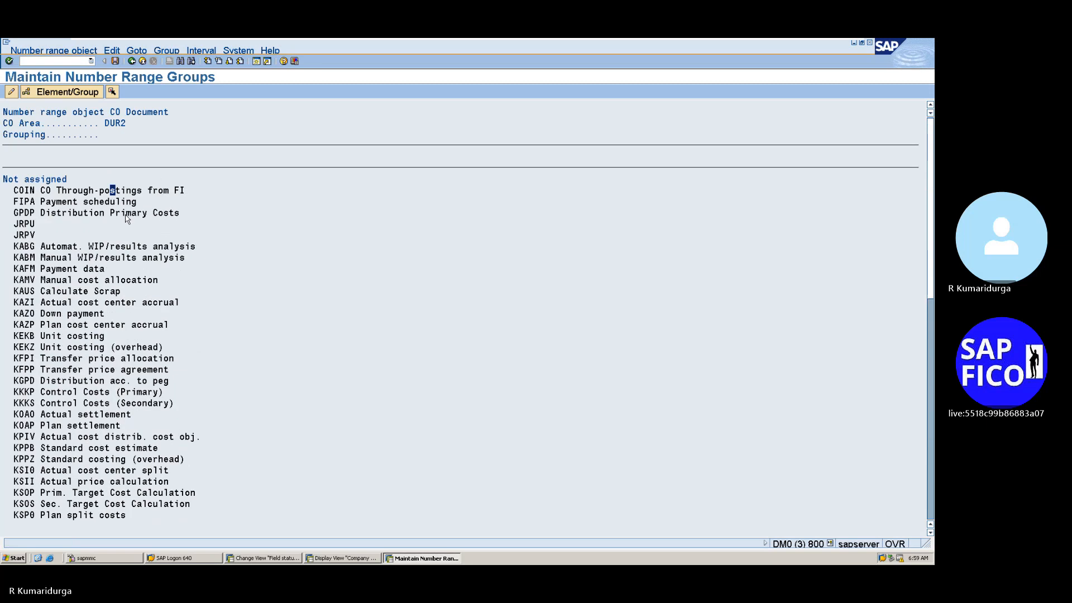
- Try to assign the COIN element to a group, and try to change its current number
click(33, 191)
click(89, 95)
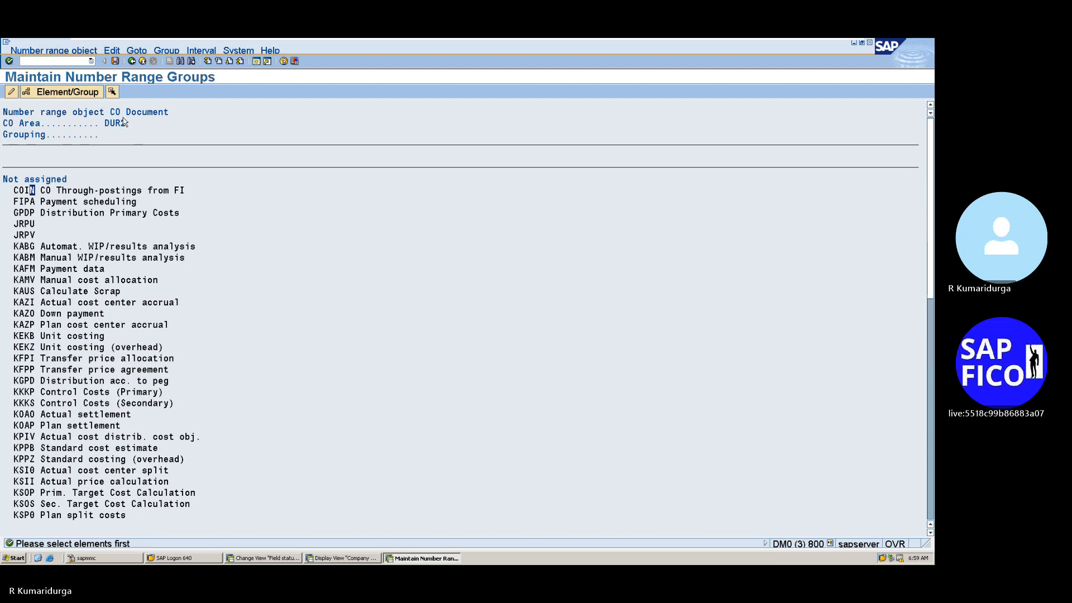
click(239, 51)
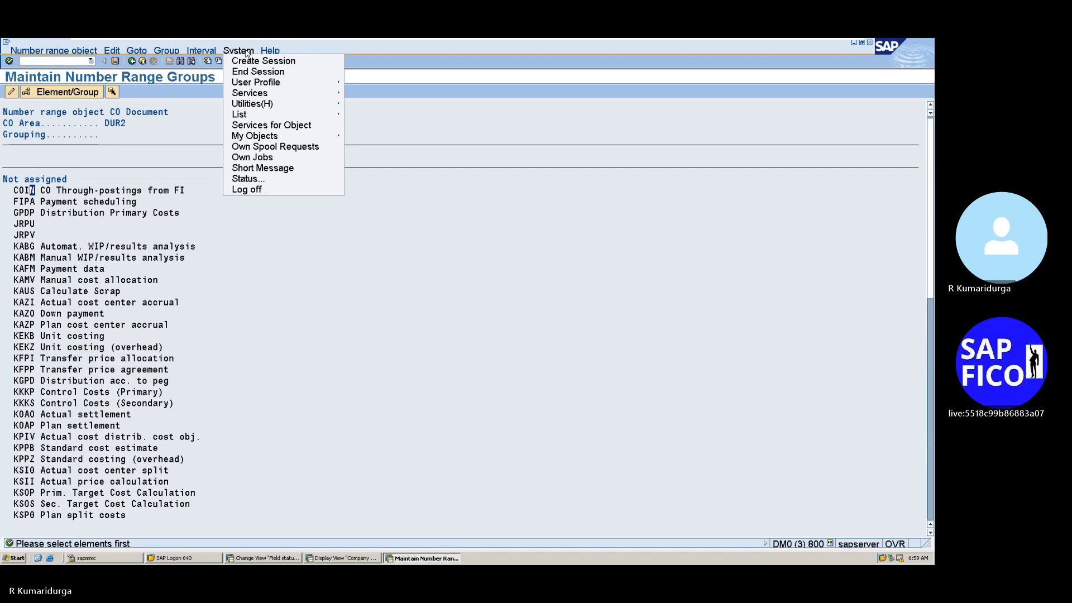
mouse_move(201, 50)
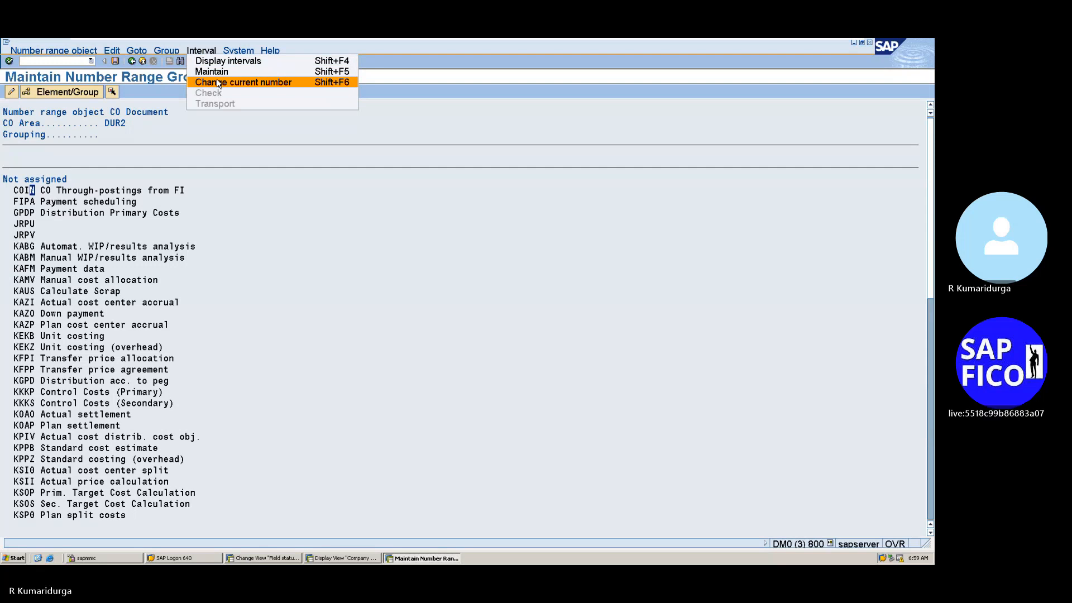
click(218, 83)
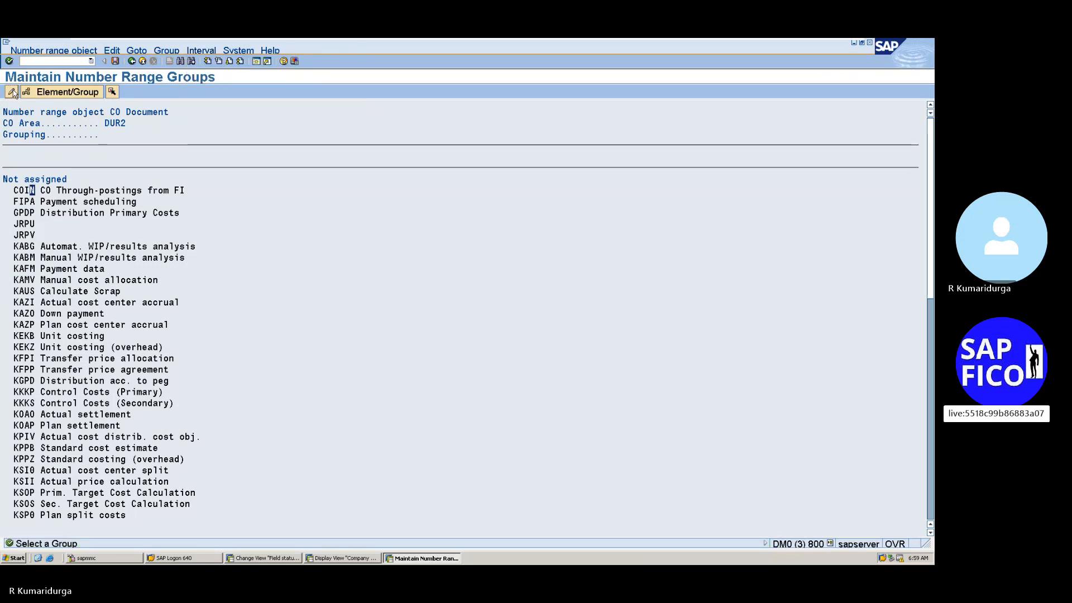
- Exit group maintenance without saving, and reopen the number range groups of CO area DUR2 for maintenance
click(132, 60)
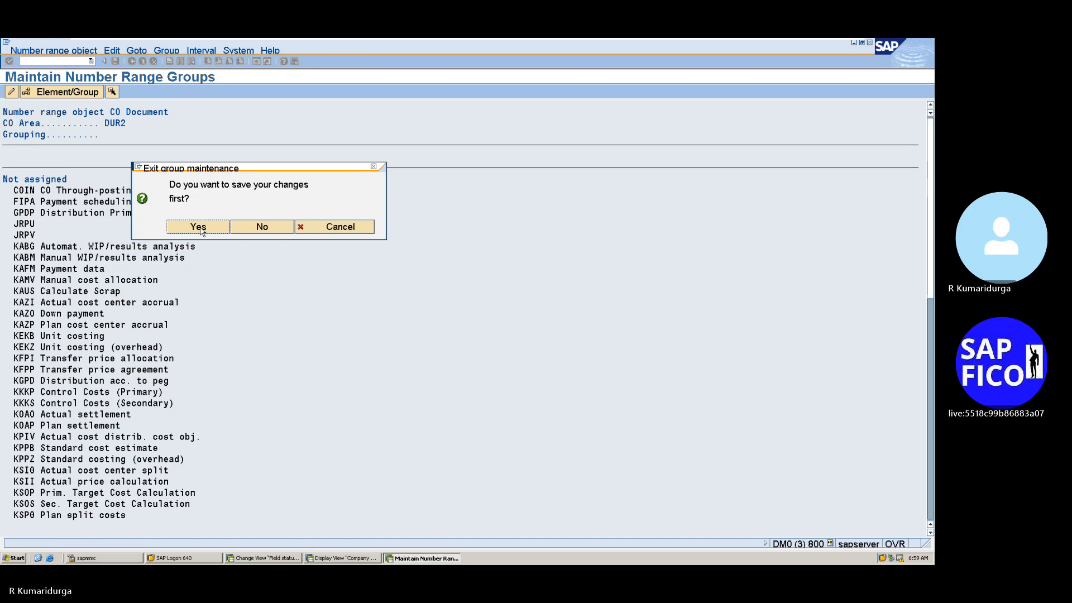
click(253, 232)
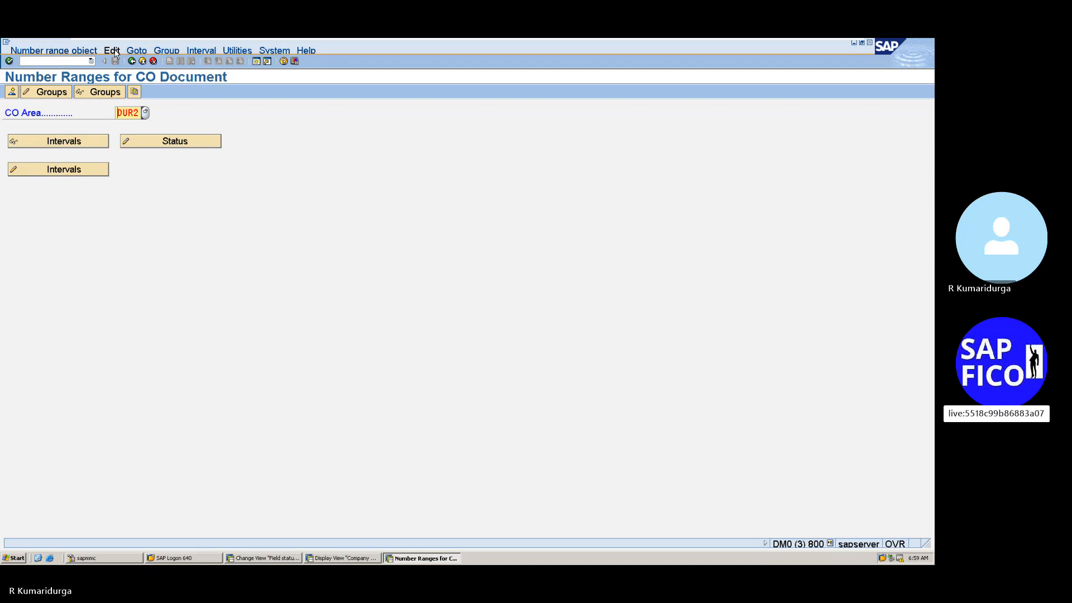
click(61, 94)
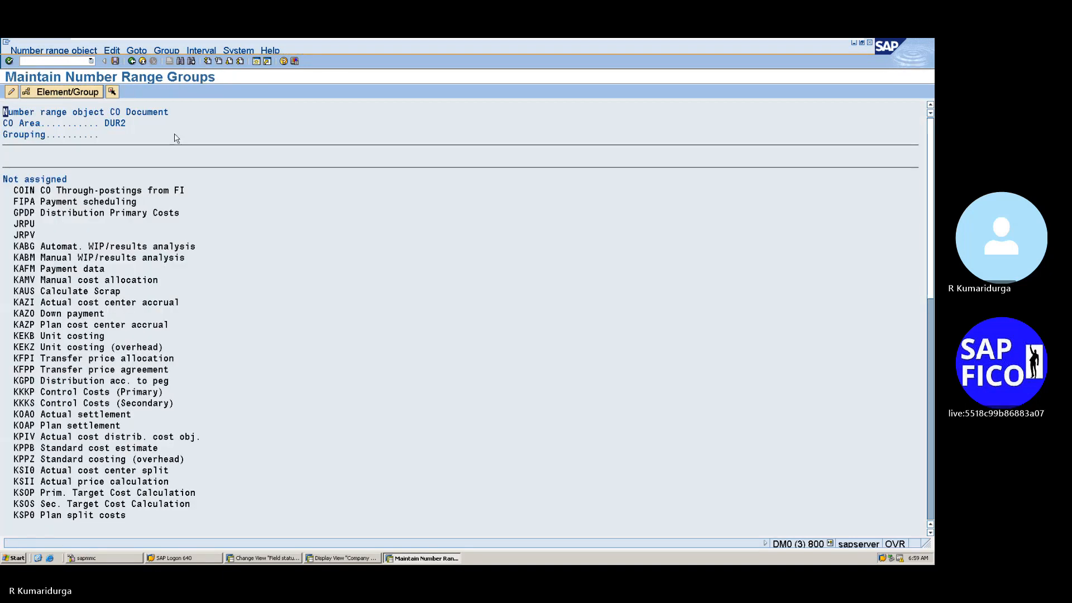
- Try the Maintain interval command on the COIN code, and repeat it from the CO Through-postings from FI description
click(25, 192)
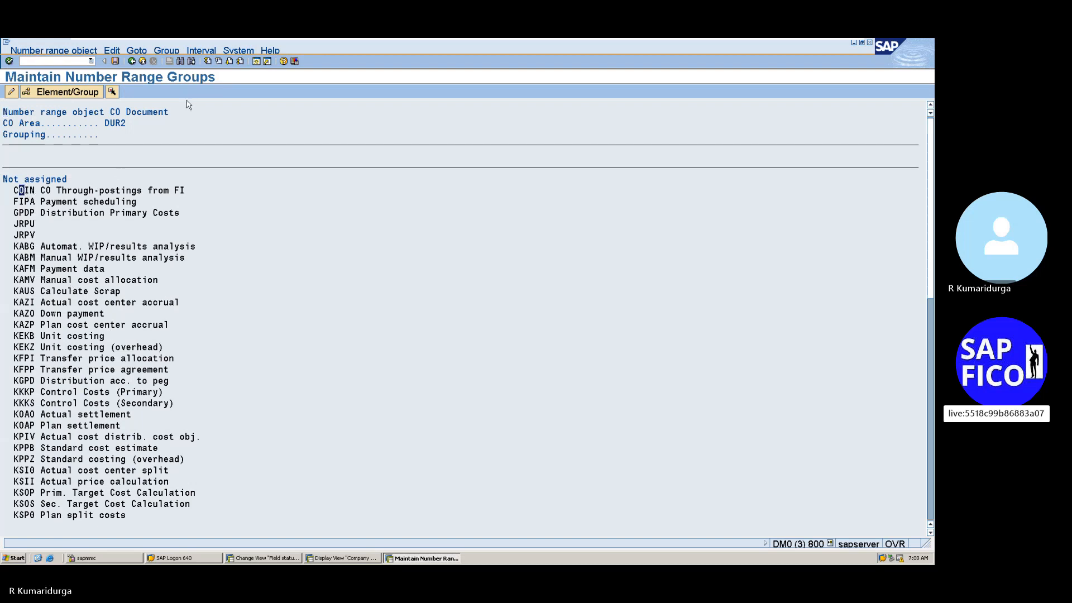
click(232, 51)
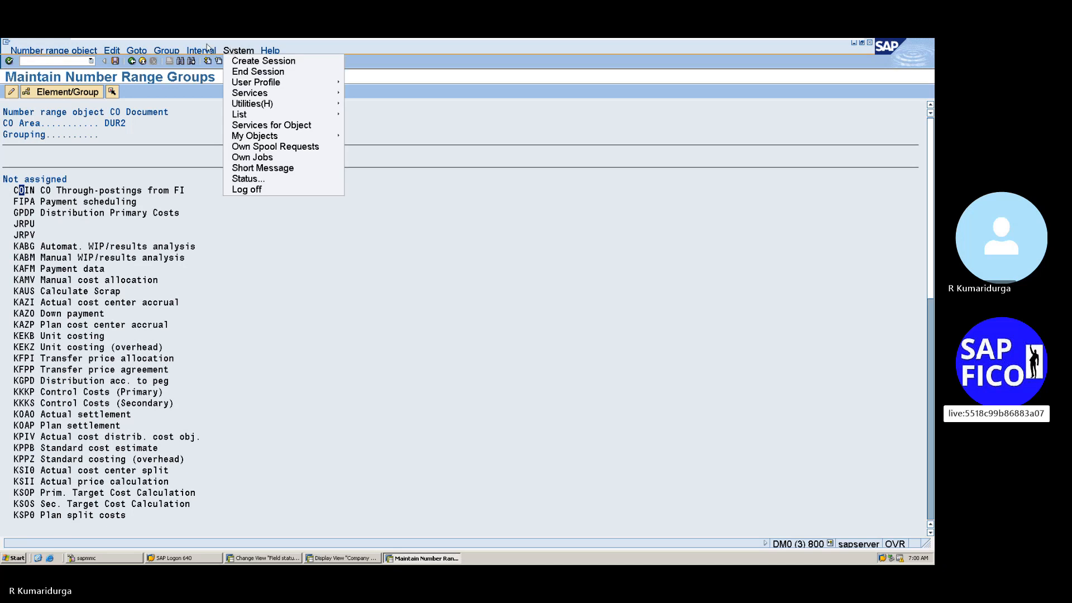
mouse_move(202, 53)
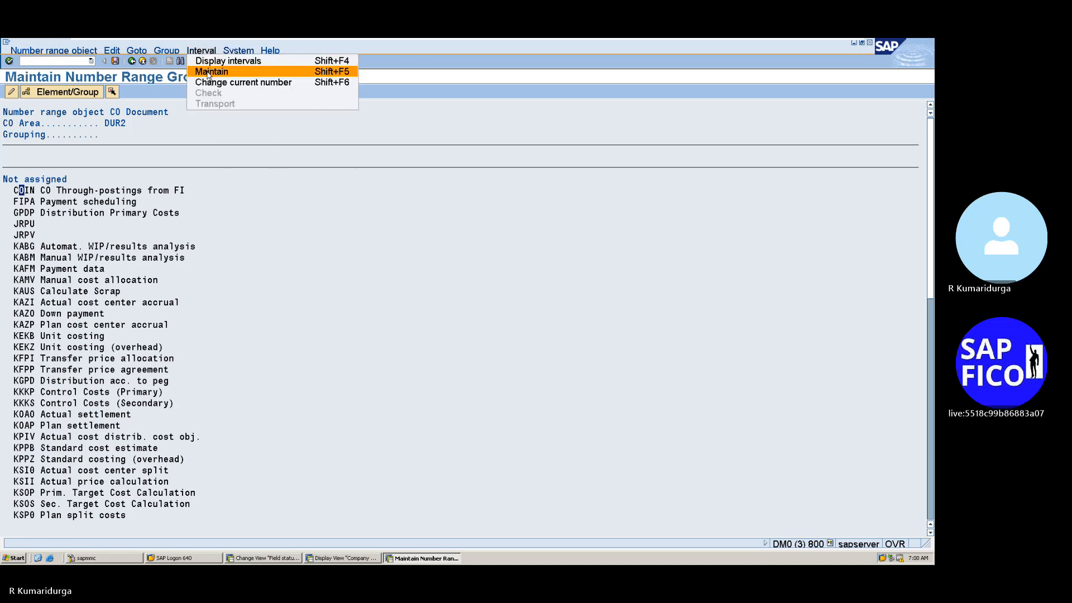
click(210, 72)
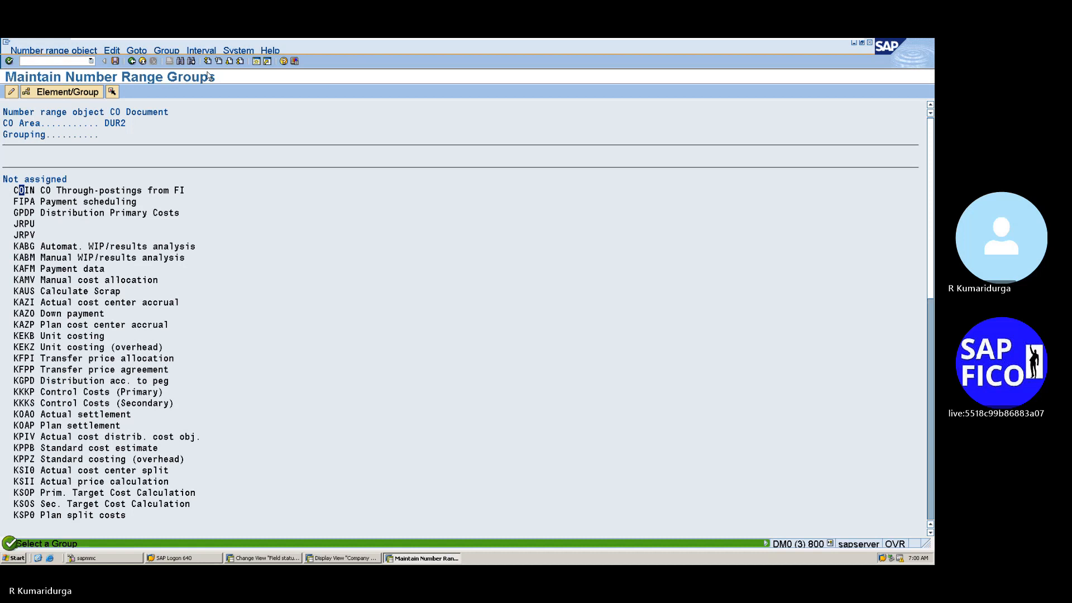
click(118, 191)
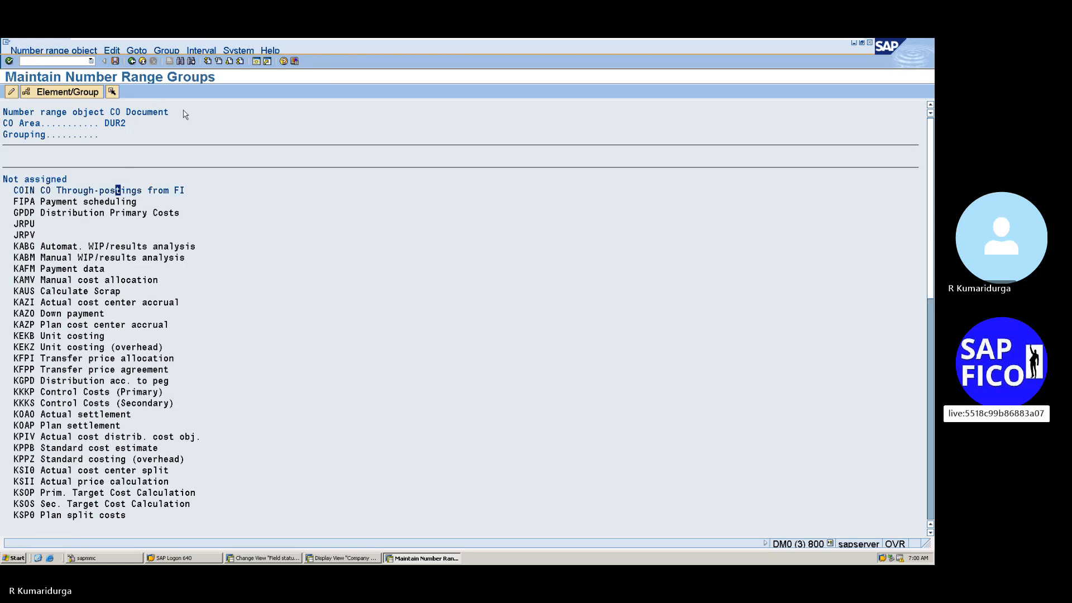
click(207, 52)
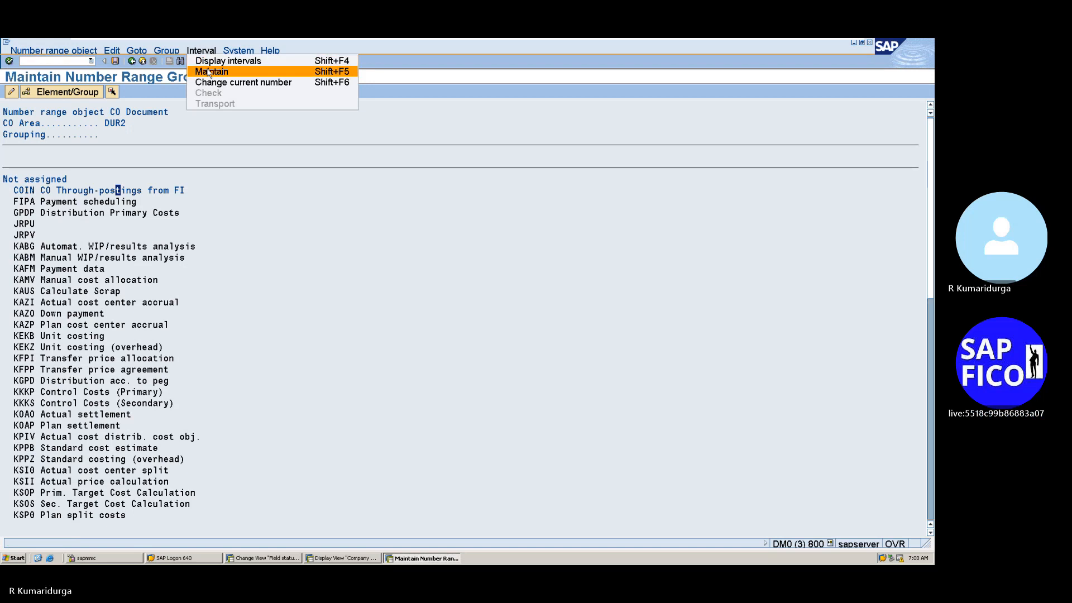
click(208, 72)
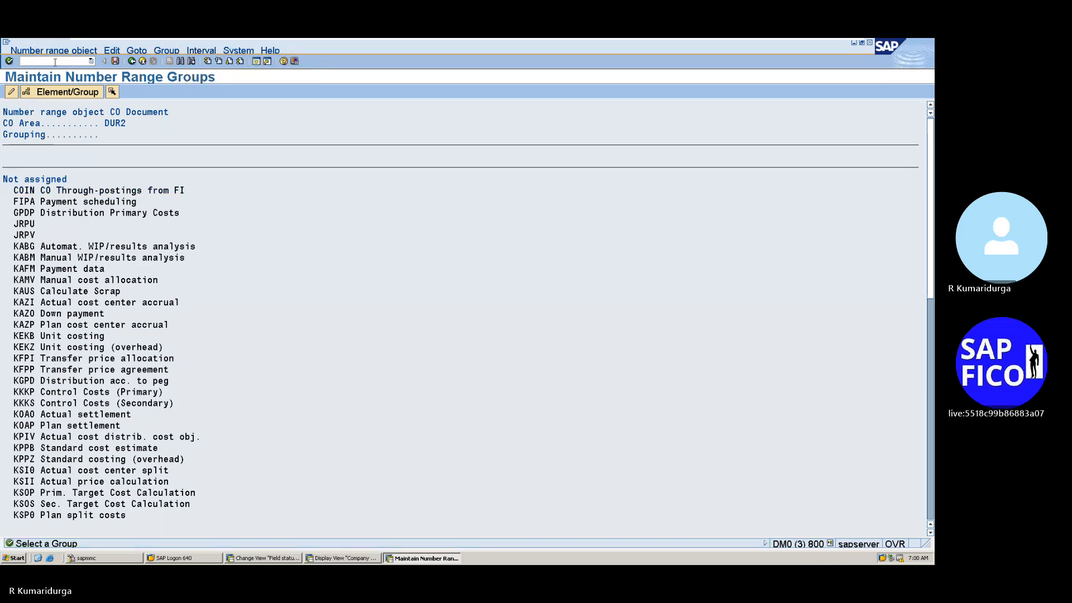
- Open the lock entries selection, list the locks for client 800, and return to the SAP Easy Access screen
text(/n)
key(Return)
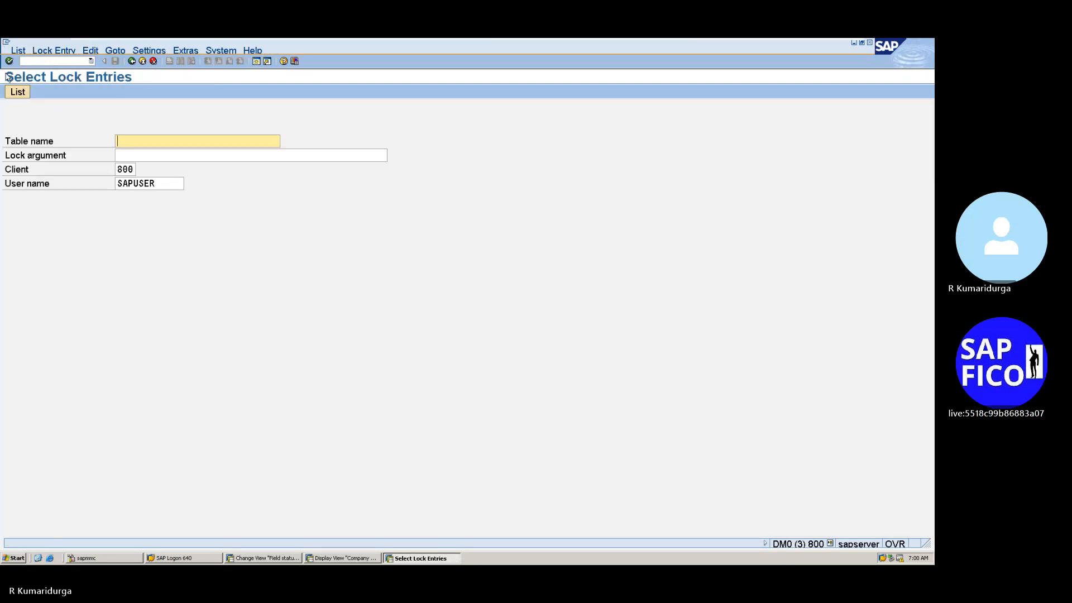
click(17, 92)
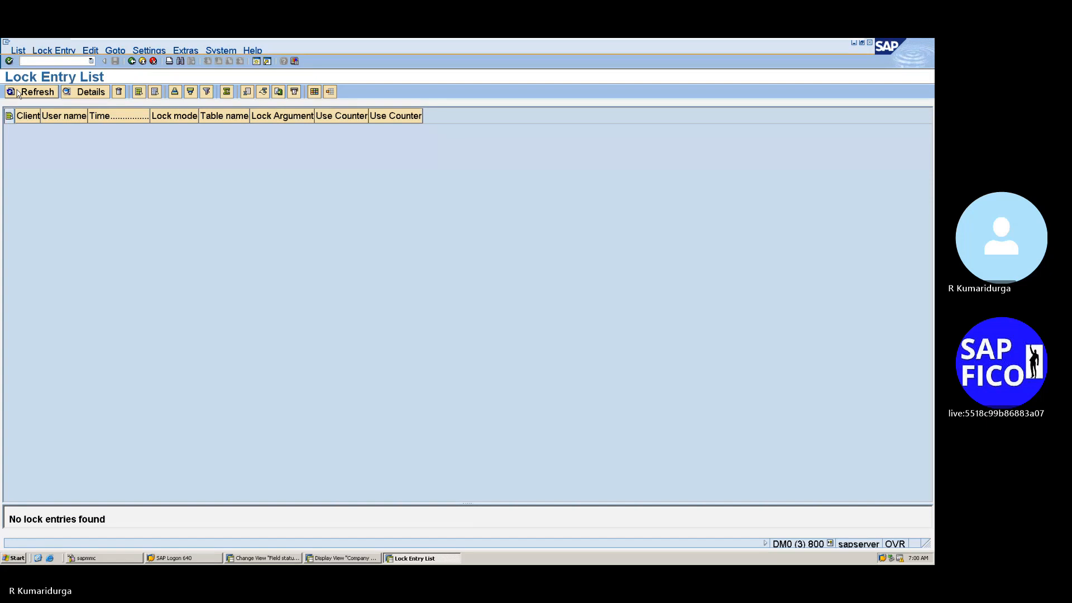
click(131, 61)
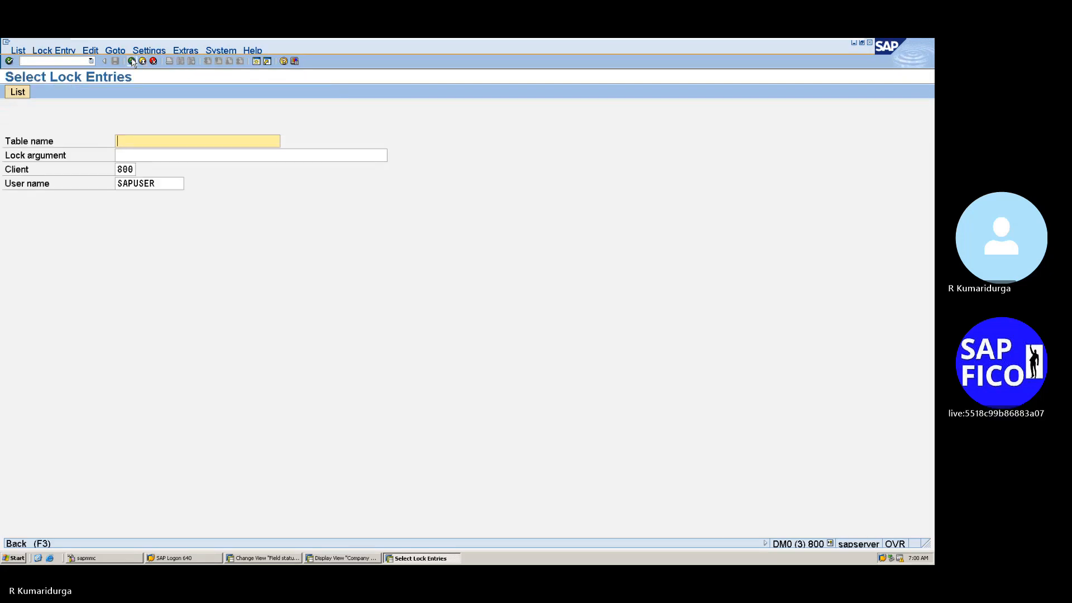
click(131, 61)
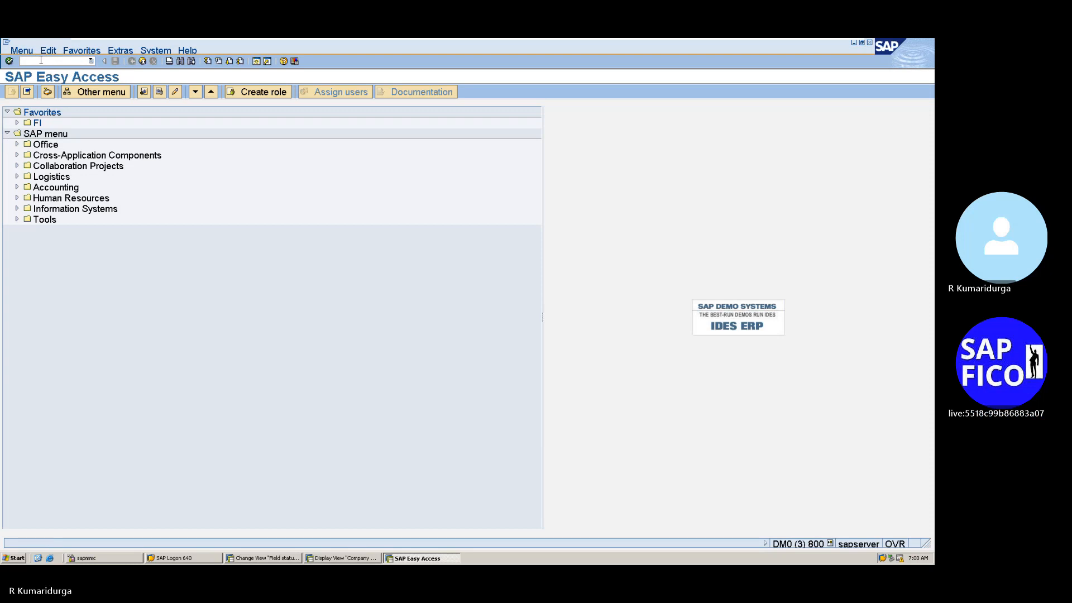
- Start transaction KANK and open number range group maintenance for CO area DUR2
text(/NKANK)
key(Return)
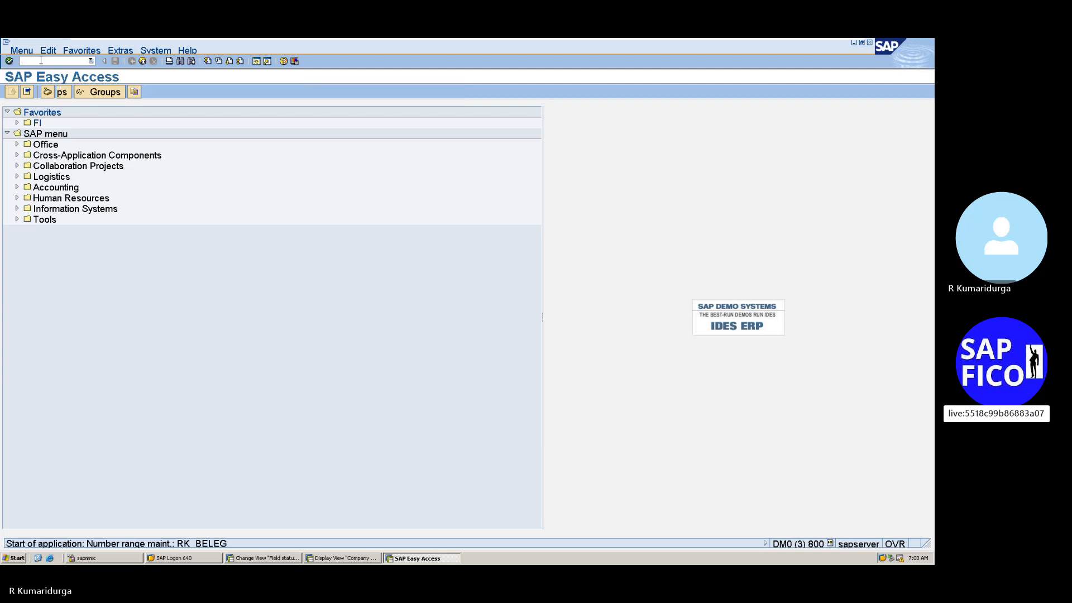
text(DUR2)
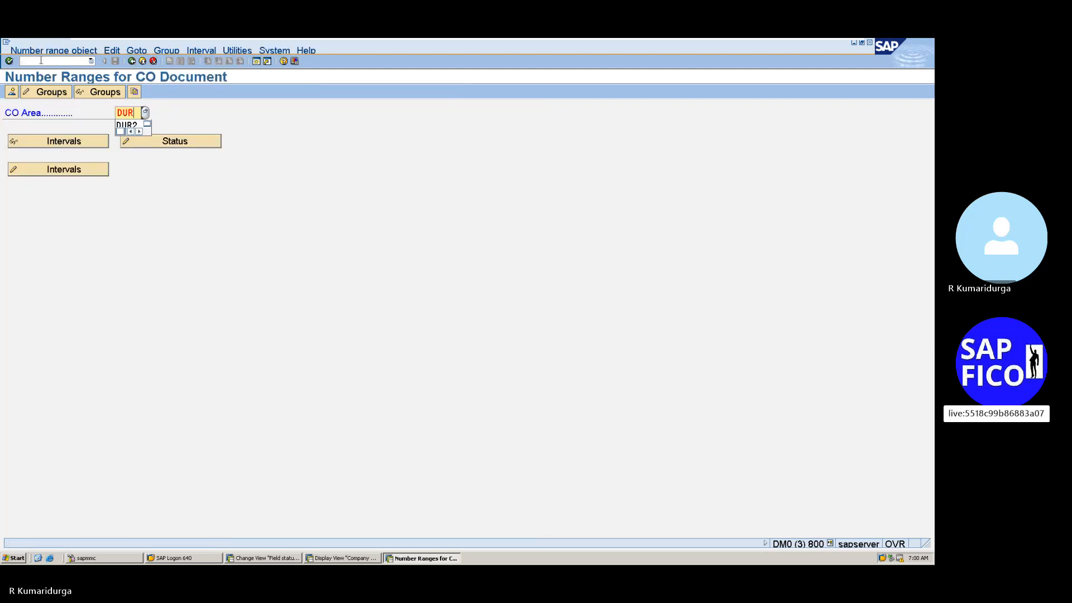
click(41, 94)
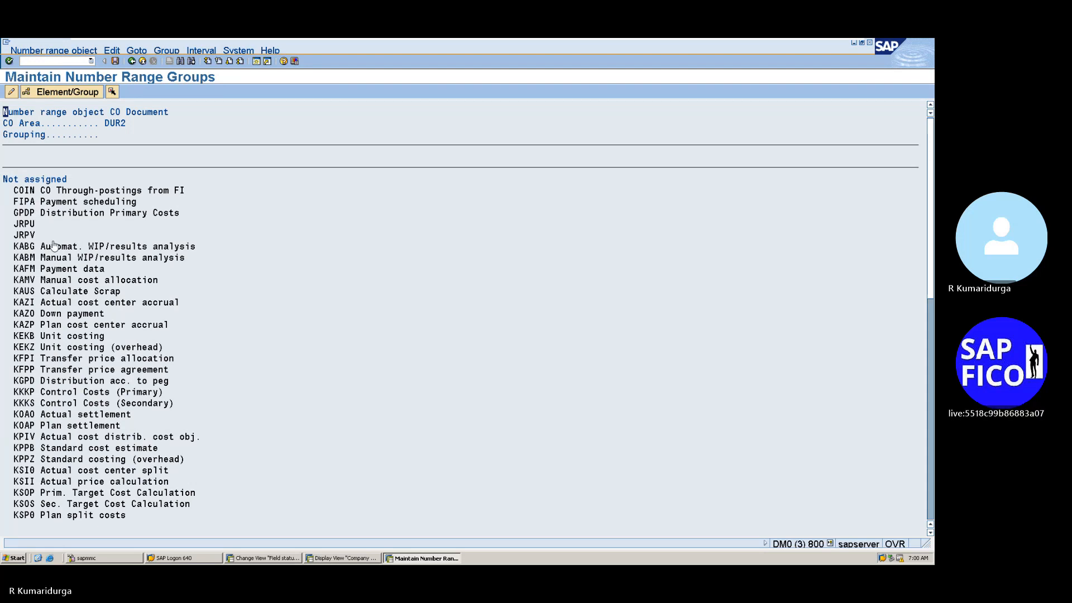
- Try to maintain number range intervals without an element chosen, then from the COIN code and its description
click(16, 95)
click(28, 193)
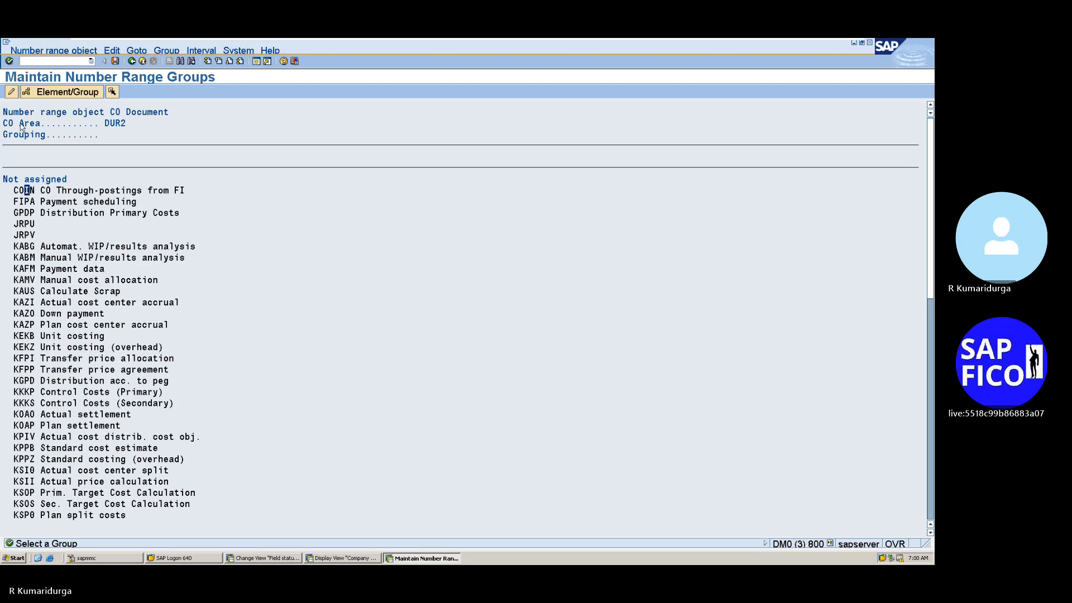
click(10, 93)
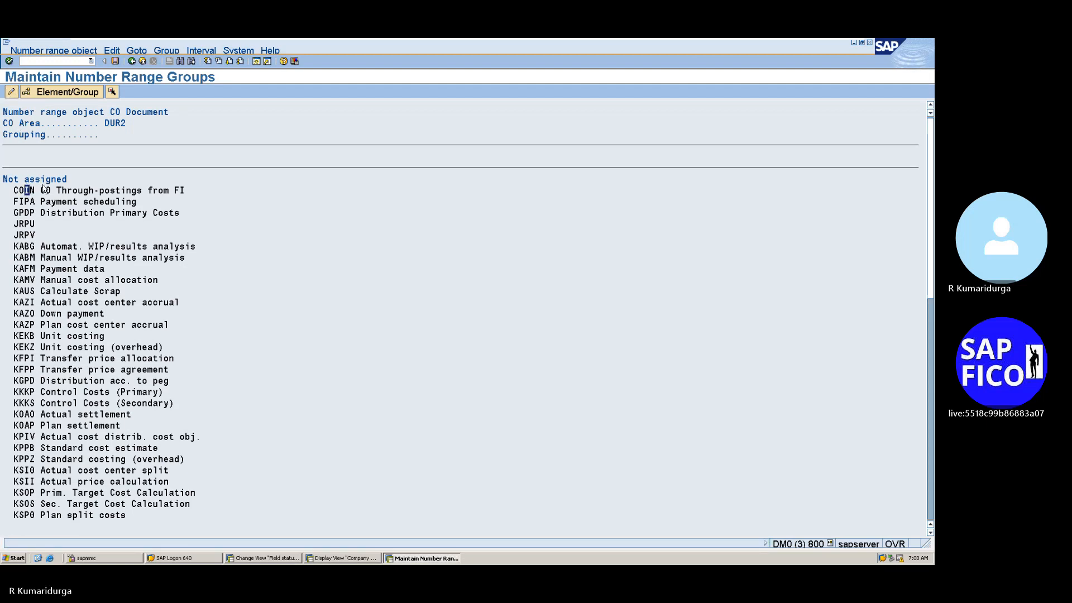
click(44, 190)
click(11, 93)
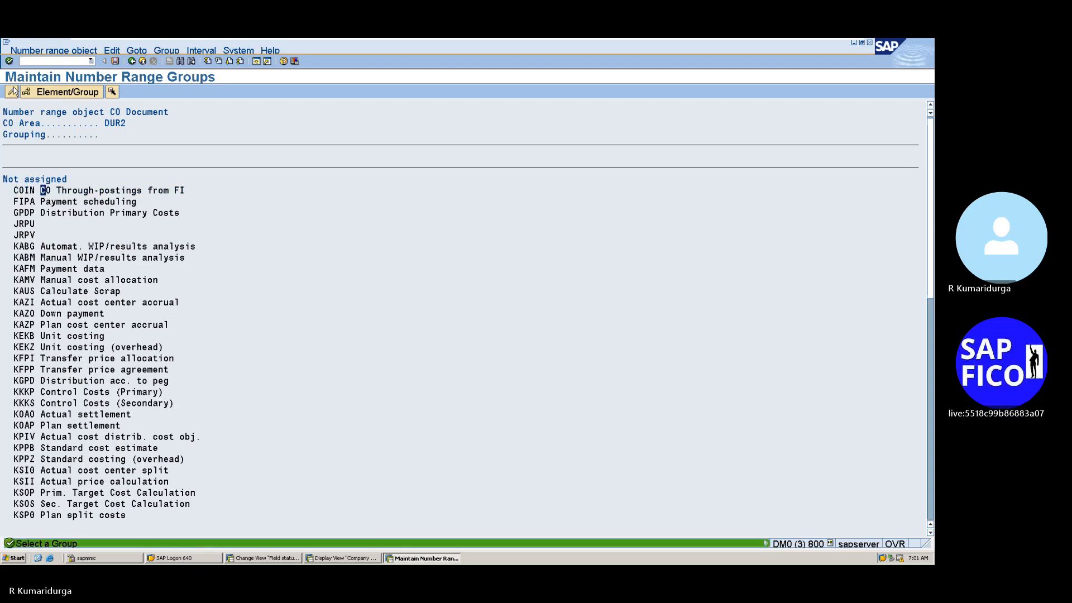
- Try the Element/Group assignment from the COIN description and the DUR2 value, and place the cursor on the COIN code
click(37, 91)
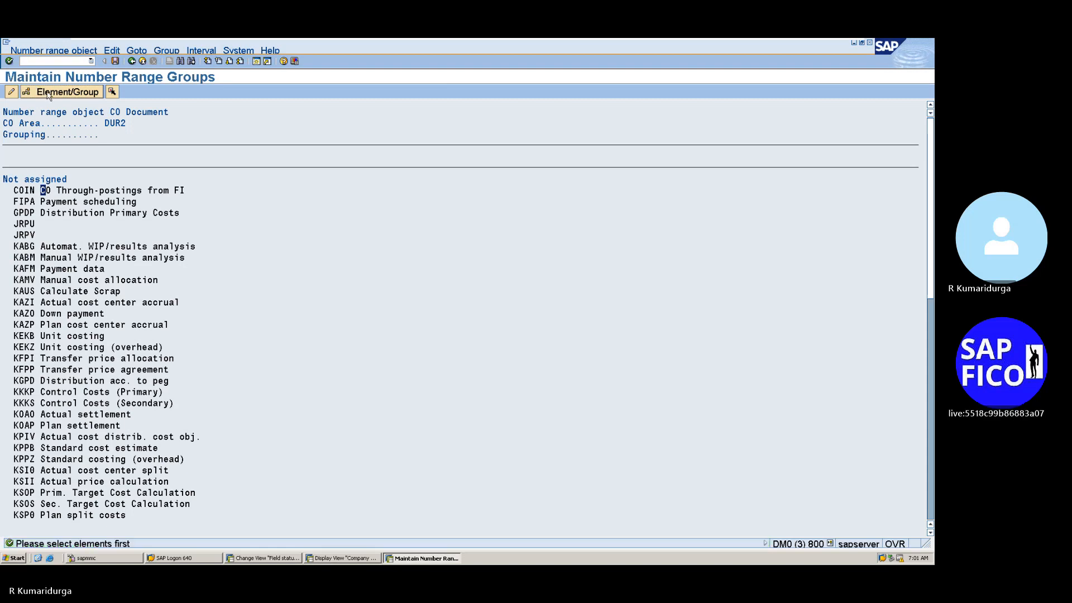
click(48, 96)
click(112, 124)
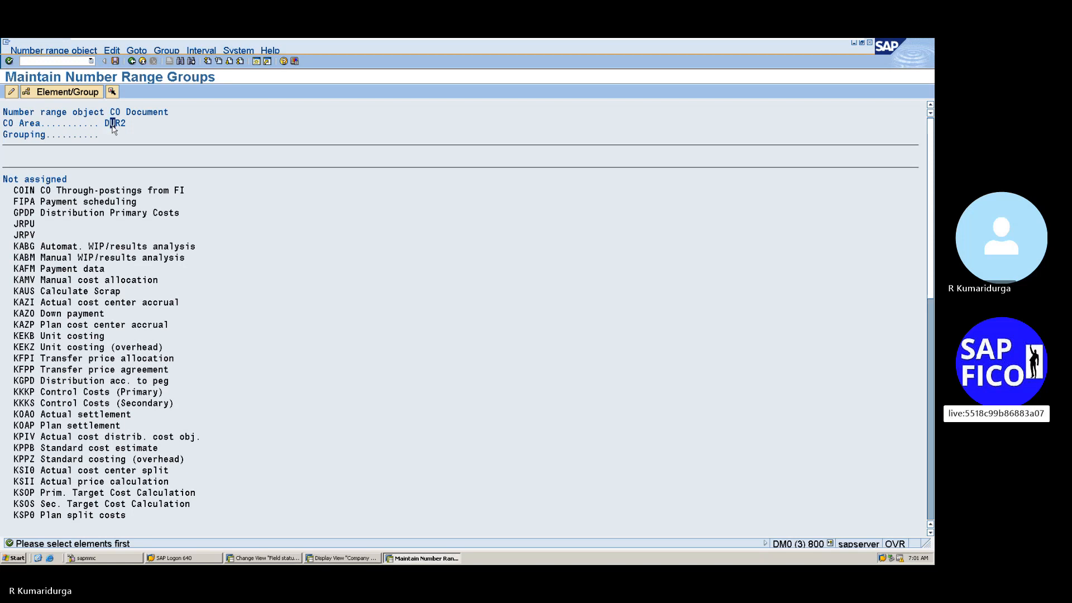
click(80, 94)
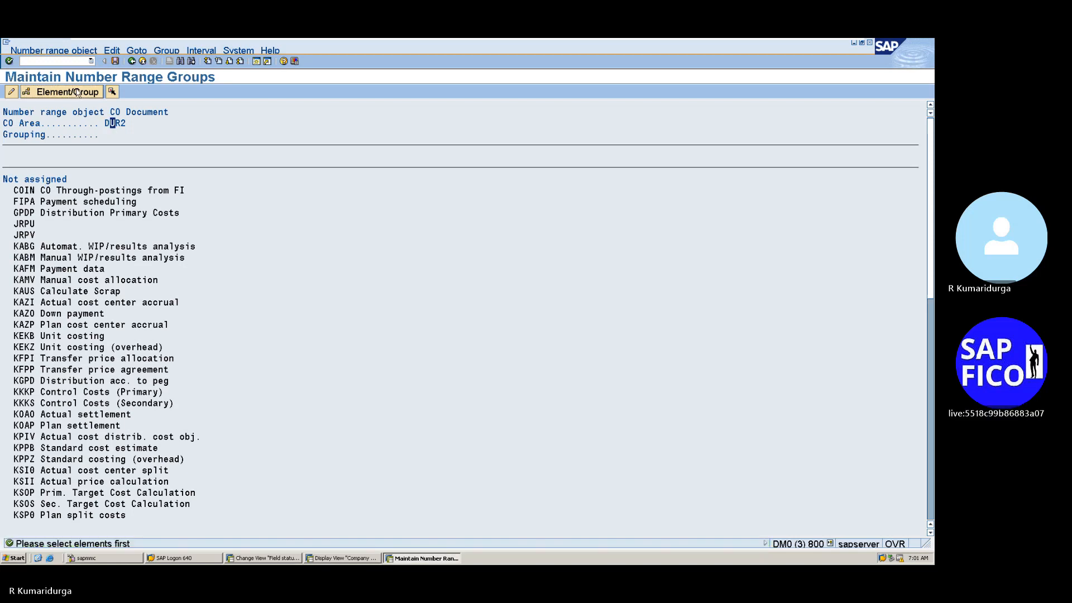
click(33, 193)
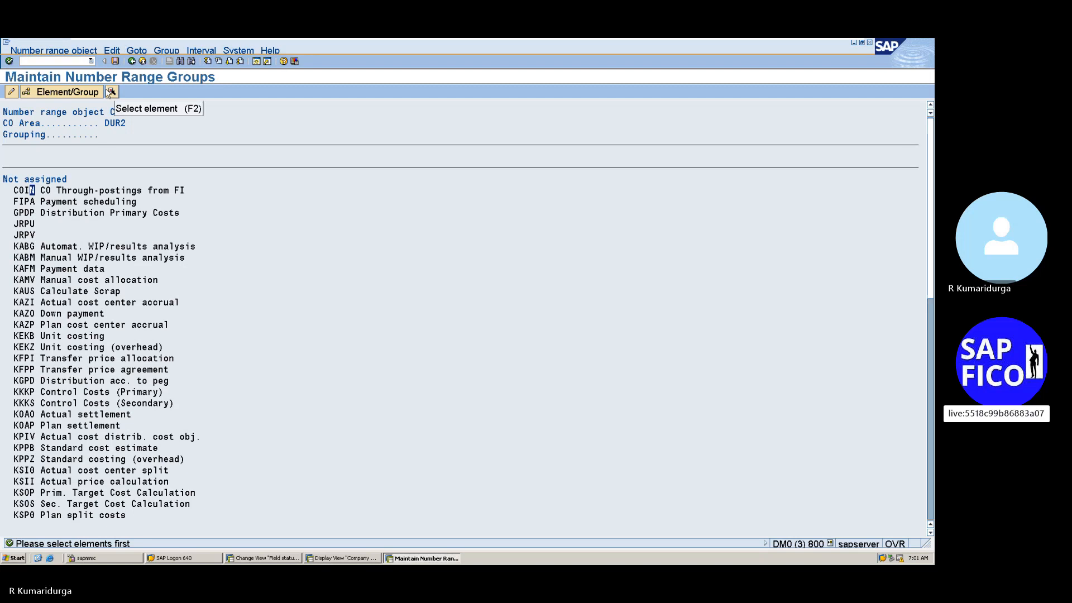
click(81, 93)
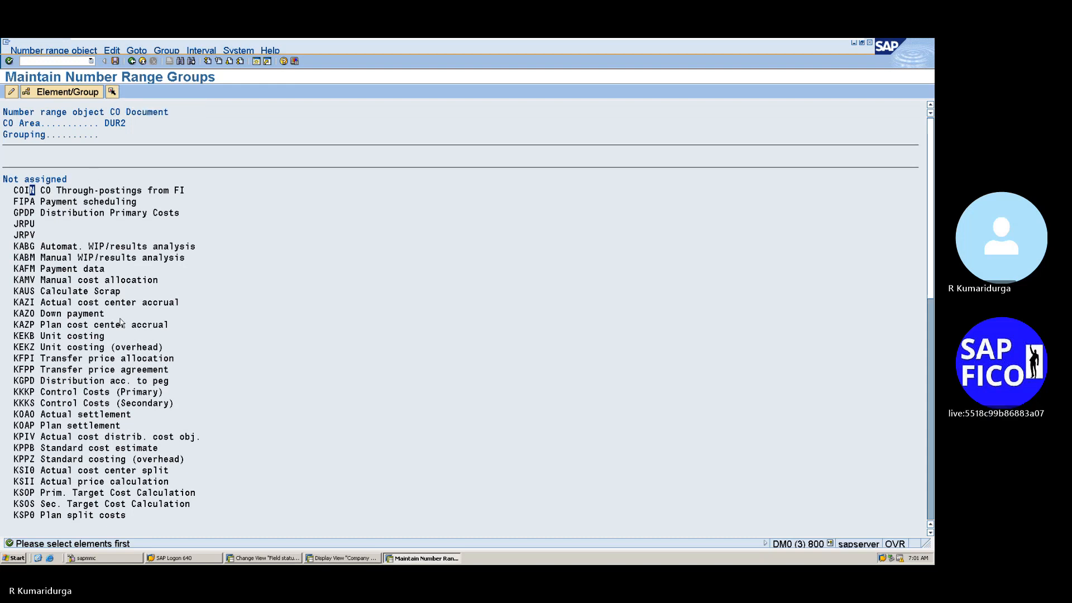
click(75, 92)
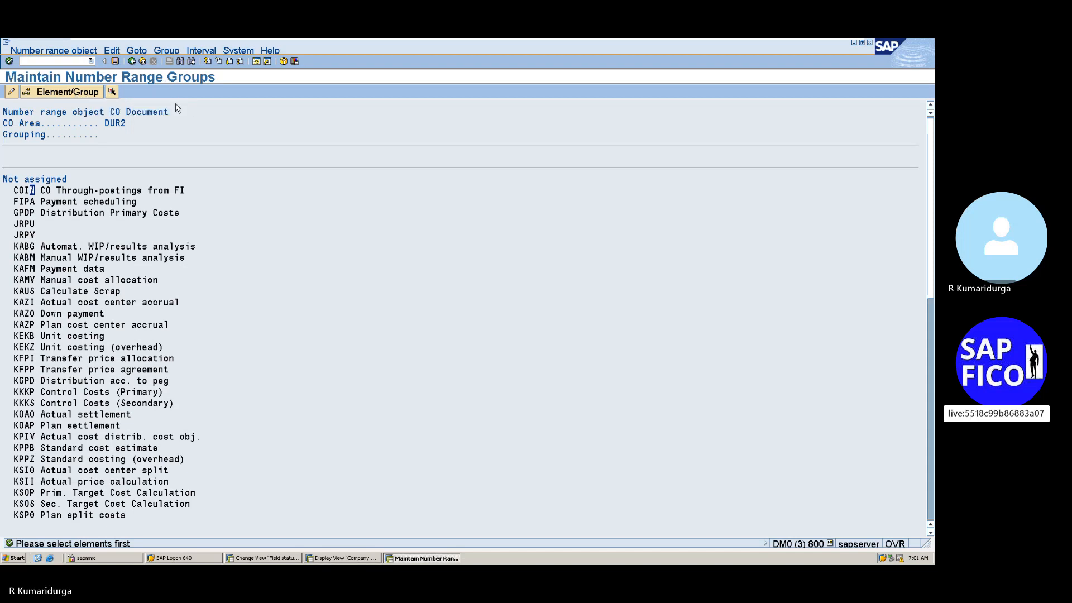
click(60, 51)
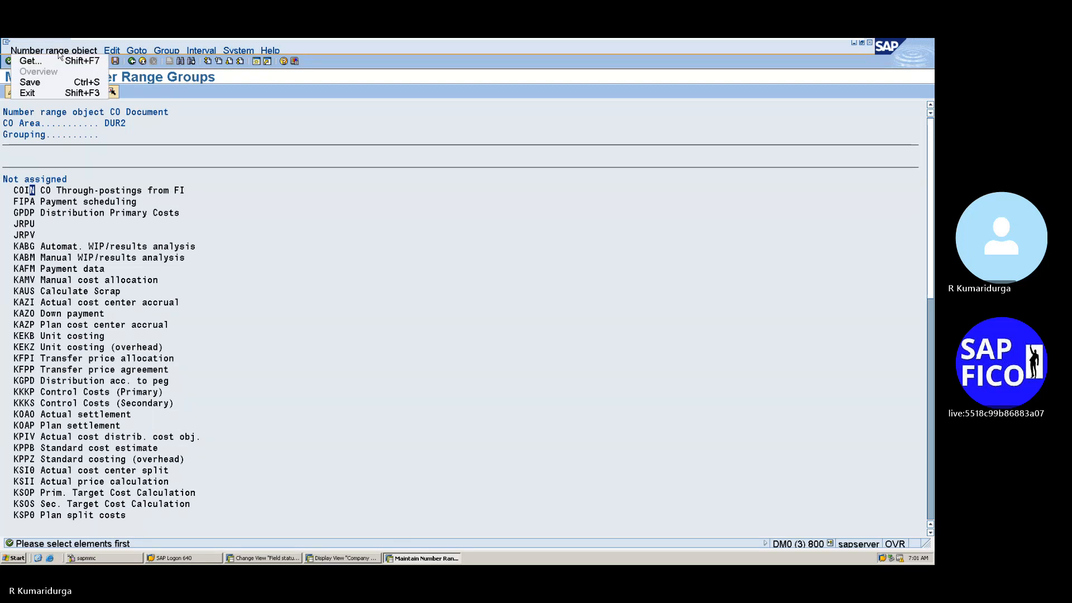
- Start a new number range group for CO area DUR2 with the text PRIMARY COST
click(177, 51)
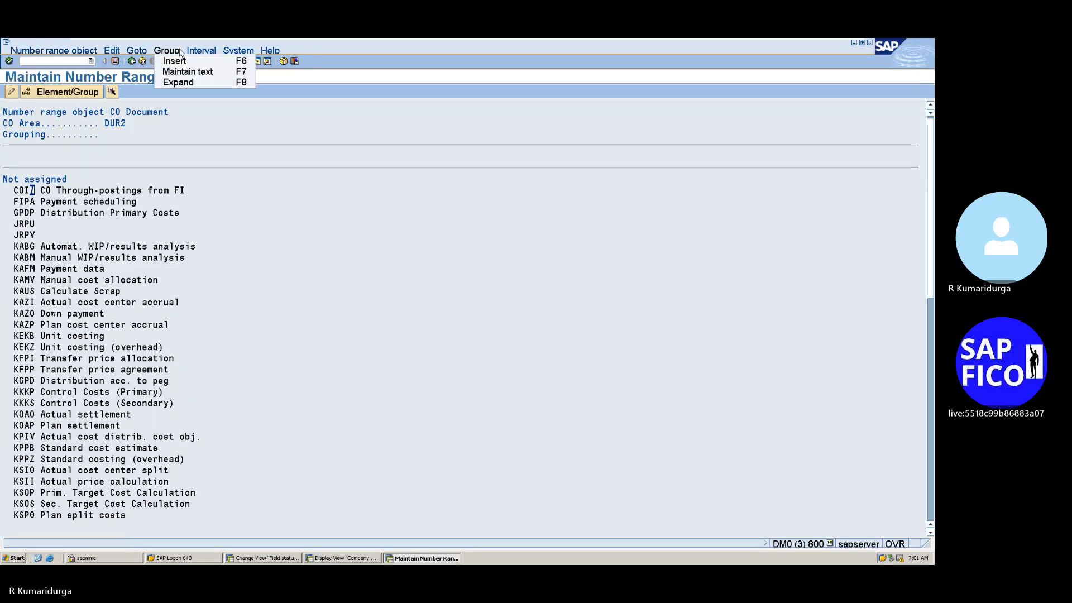
click(177, 62)
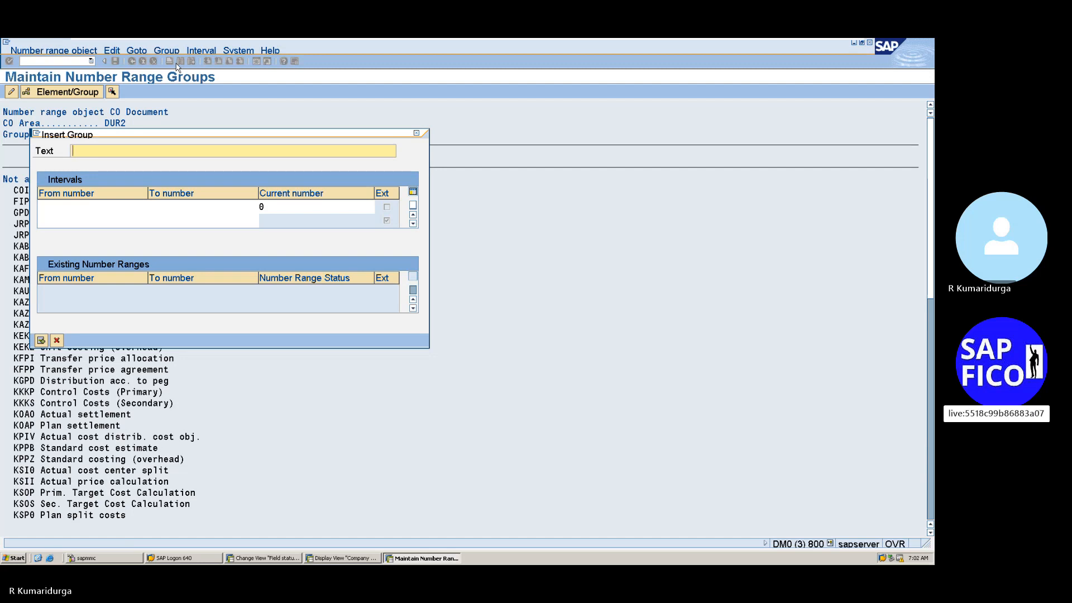
text(PRIMARY COST)
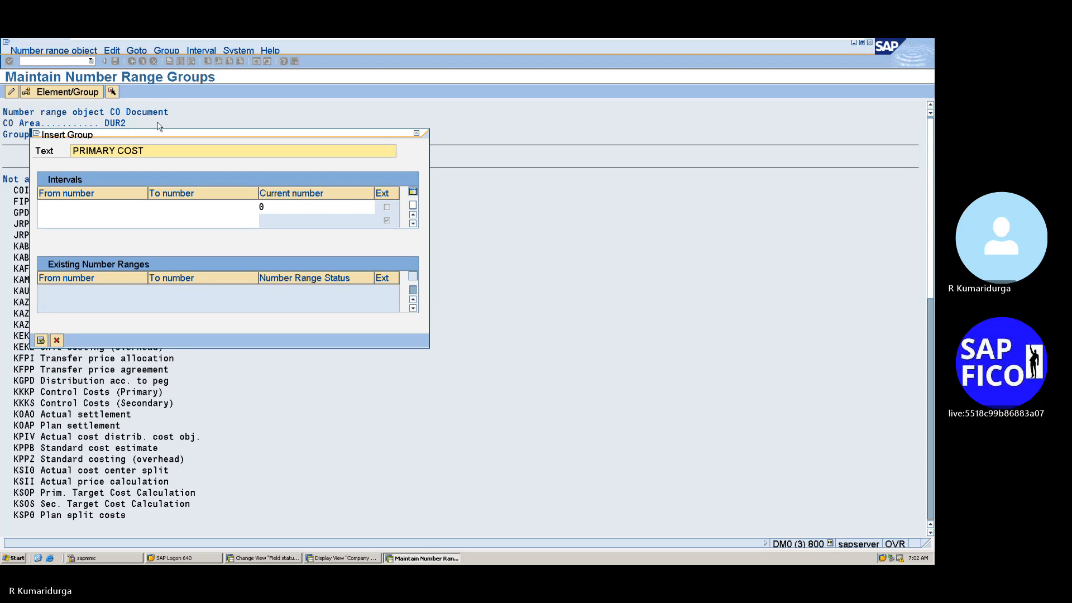
click(69, 206)
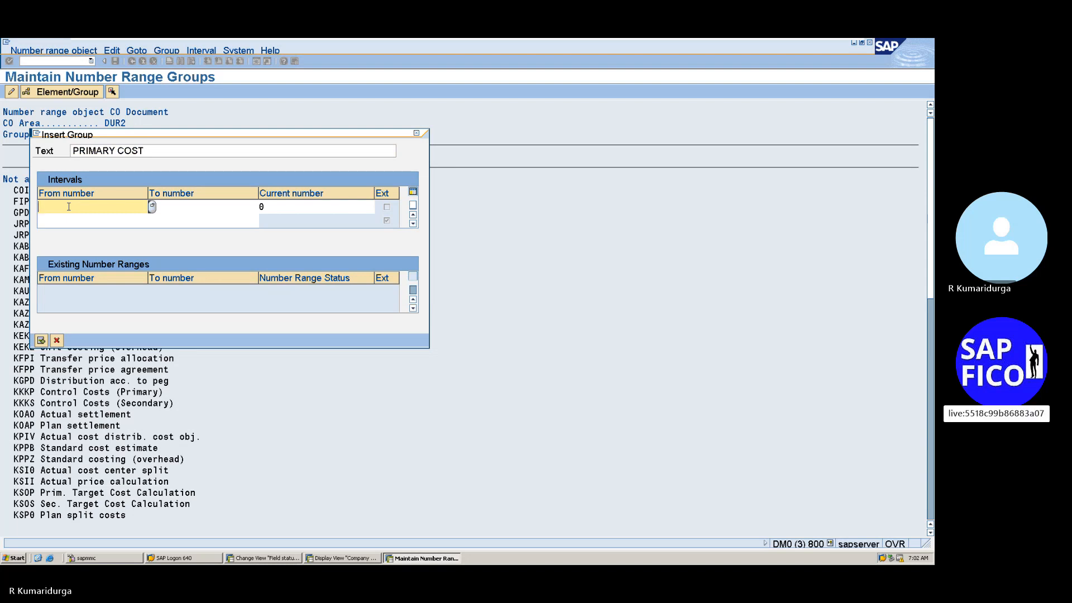
text(100)
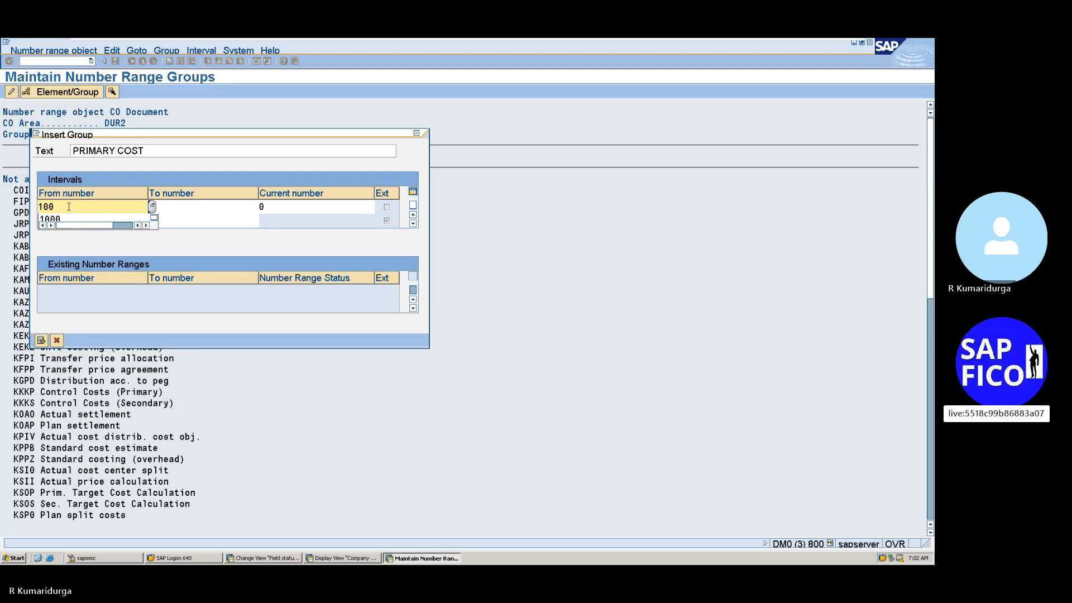
text(0)
key(Tab)
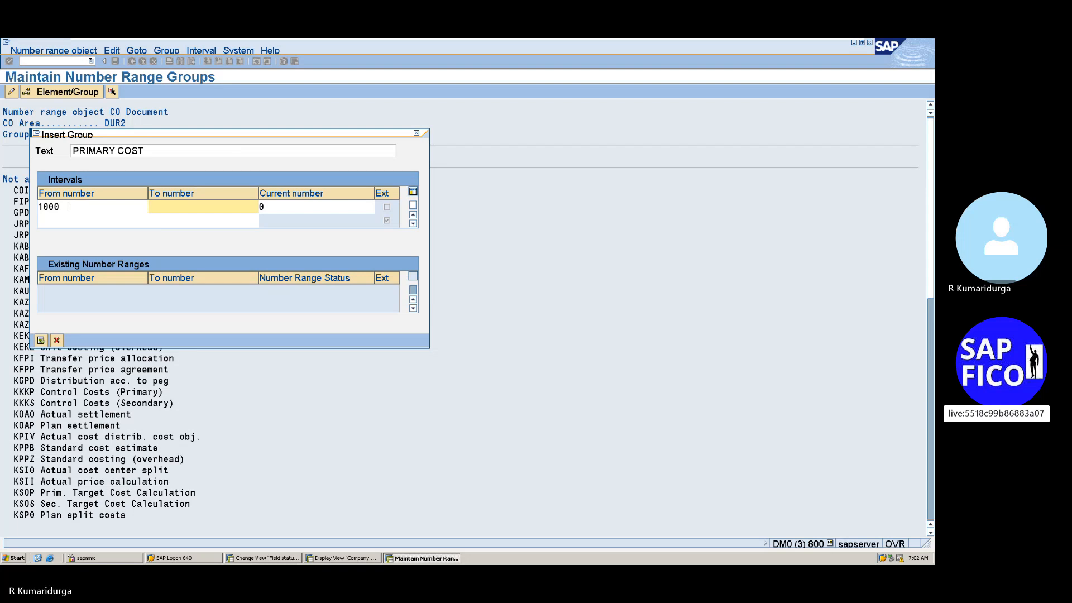
click(68, 208)
key(BackSpace)
key(BackSpace)
key(BackSpace)
key(BackSpace)
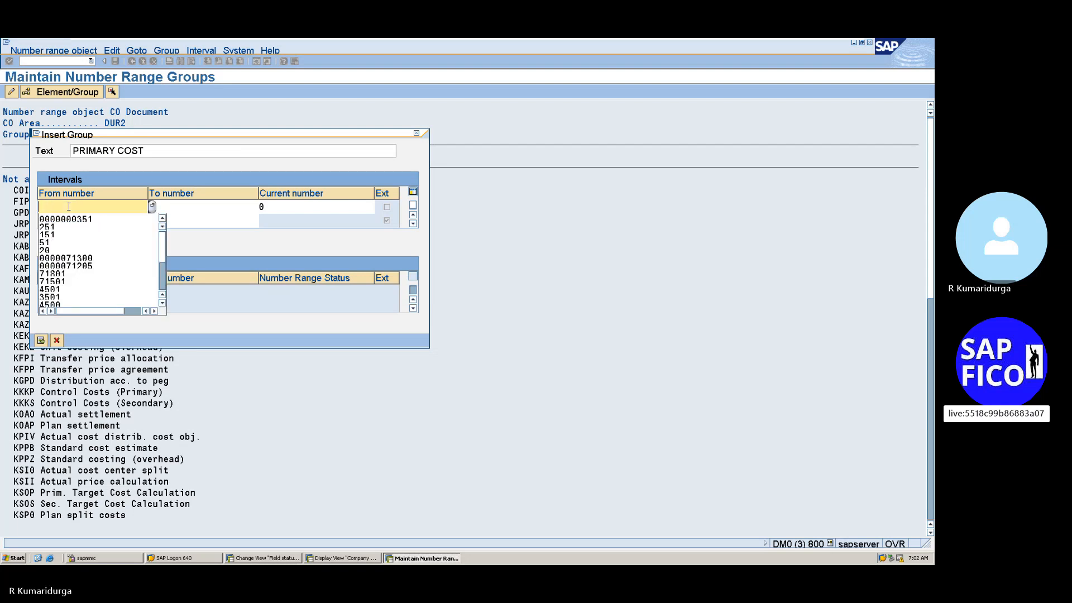
- Give the PRIMARY COST group the number interval 600001 to 700000 and add it to the list
text(600001)
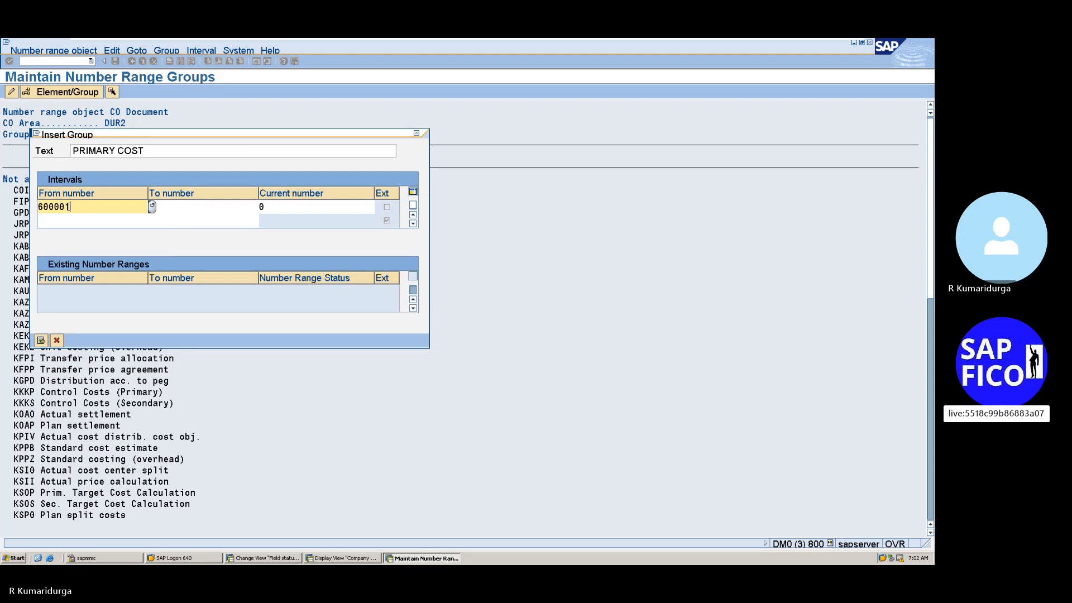
key(Tab)
text(700)
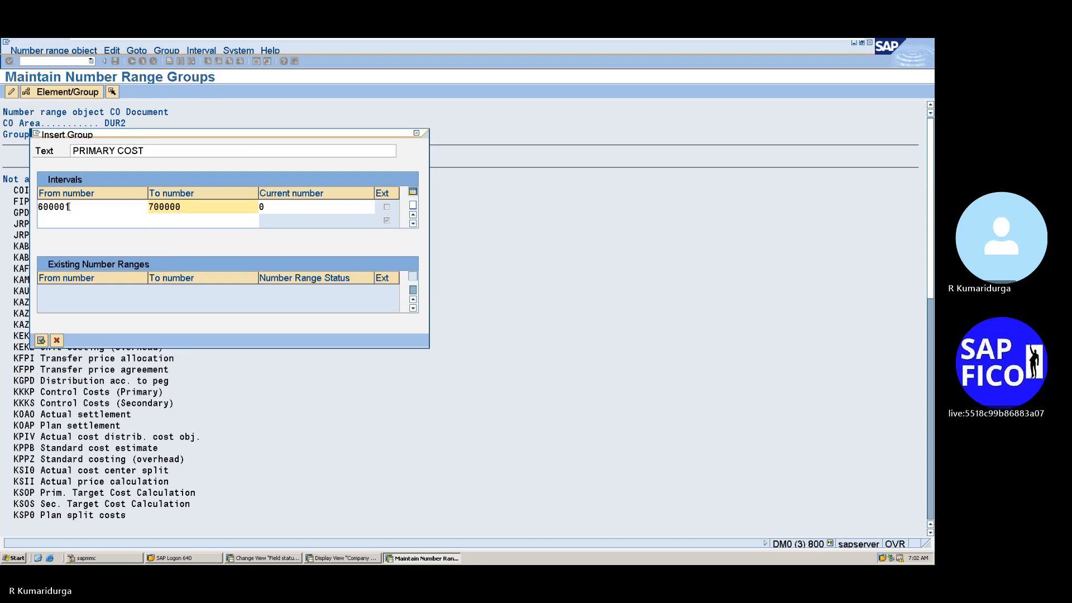
key(Return)
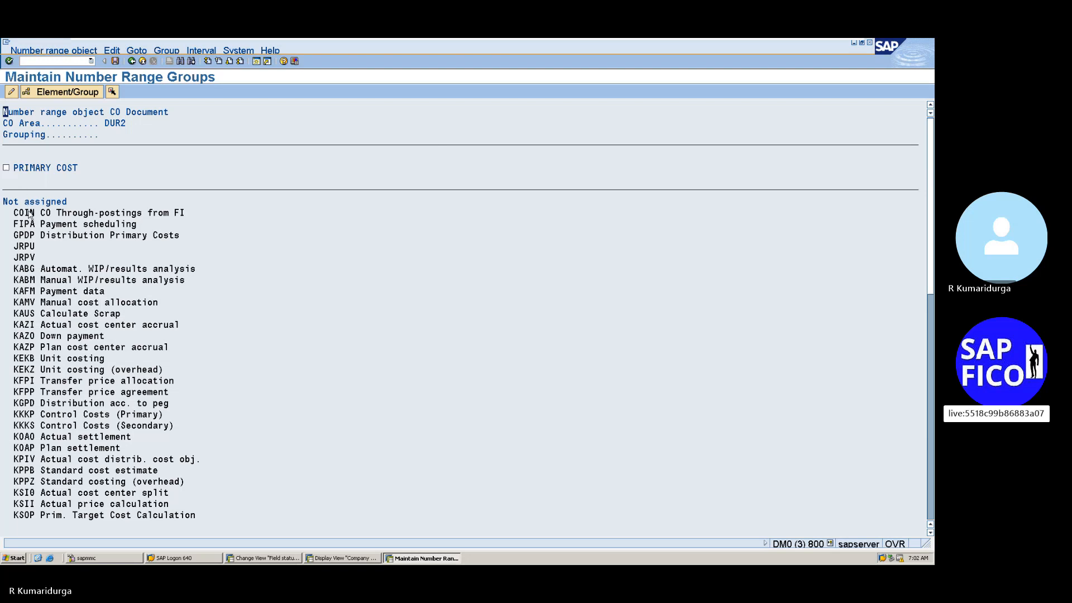
- Start another number range group with the text SECONDARY COST
click(167, 51)
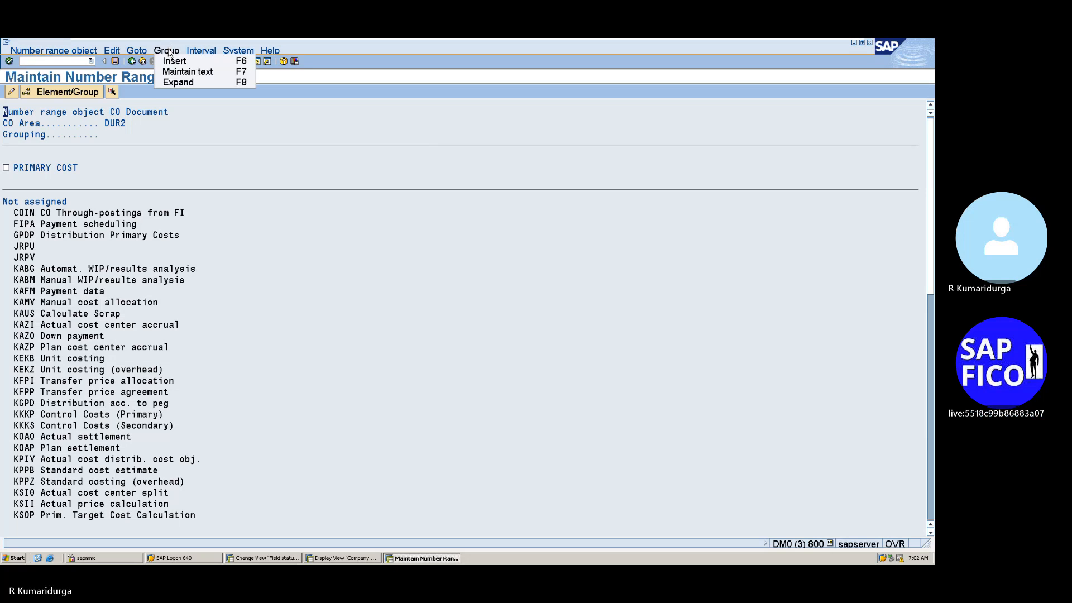
click(175, 63)
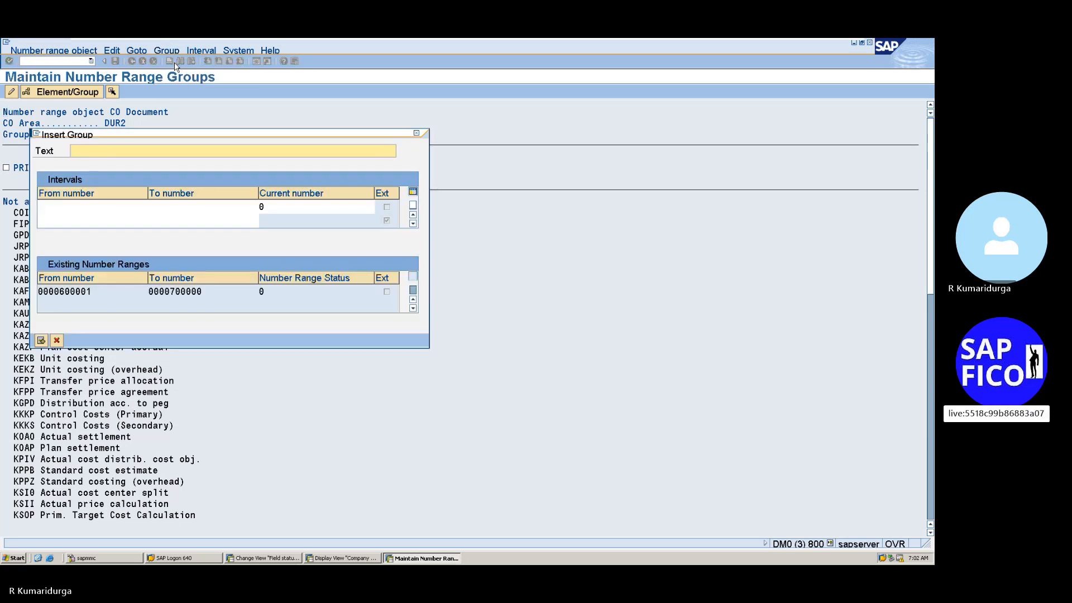
text(SECONDARY)
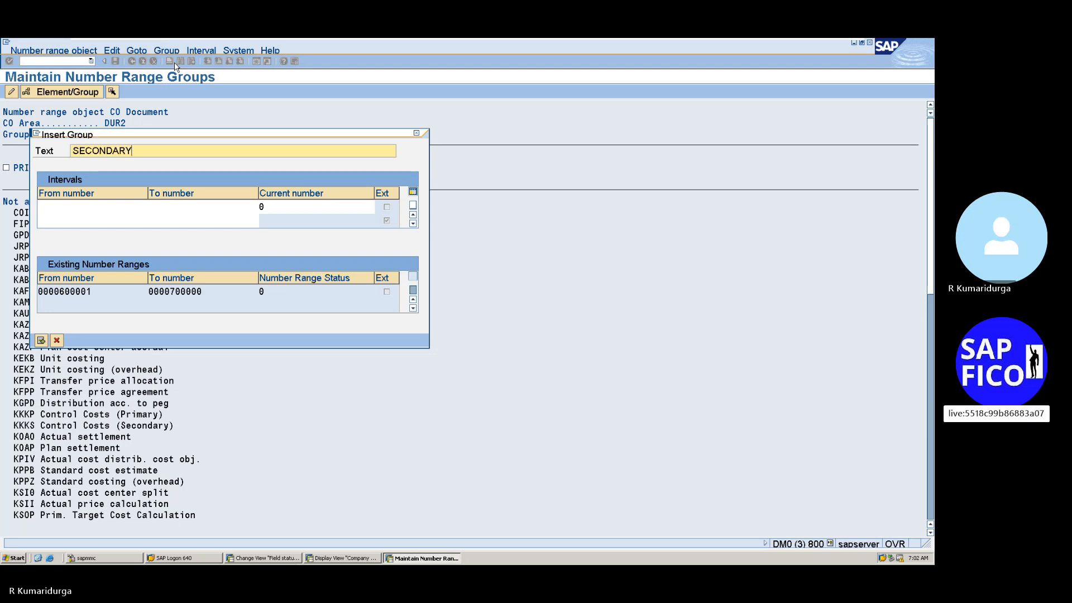
text( COST ELEC)
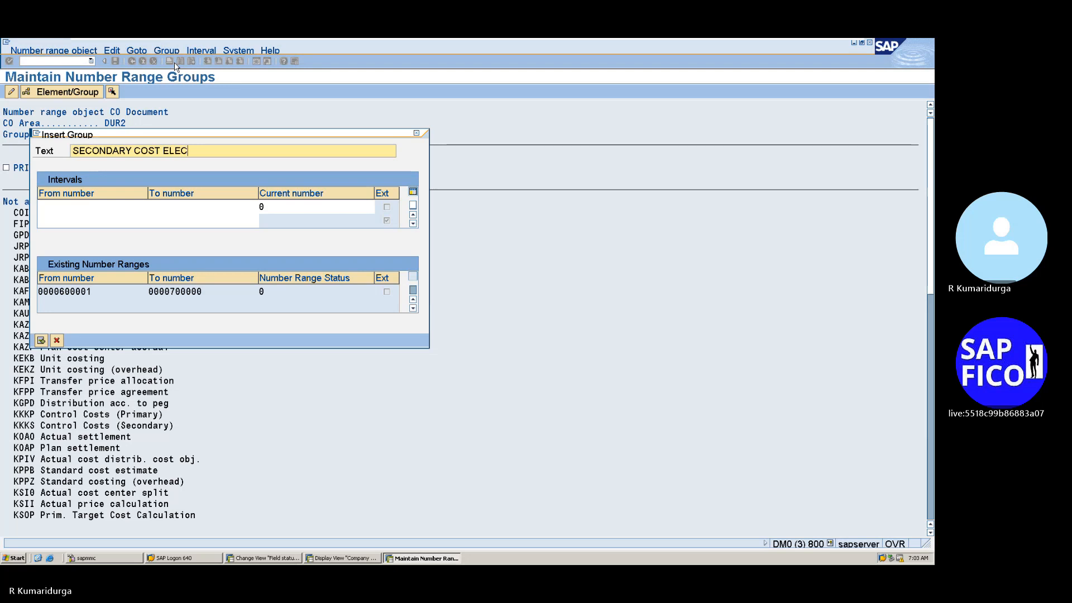
text(M==)
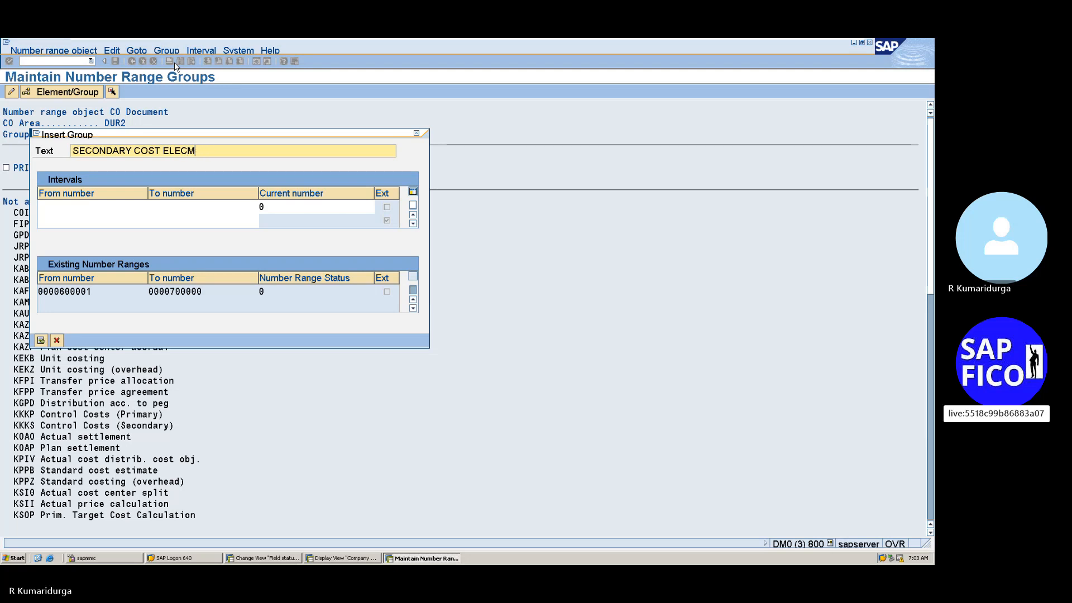
key(BackSpace)
key(BackSpace)
key(BackSpace)
- Give the SECONDARY COST group the number interval 700001 to 800000 and add it to the list
click(78, 204)
text(70)
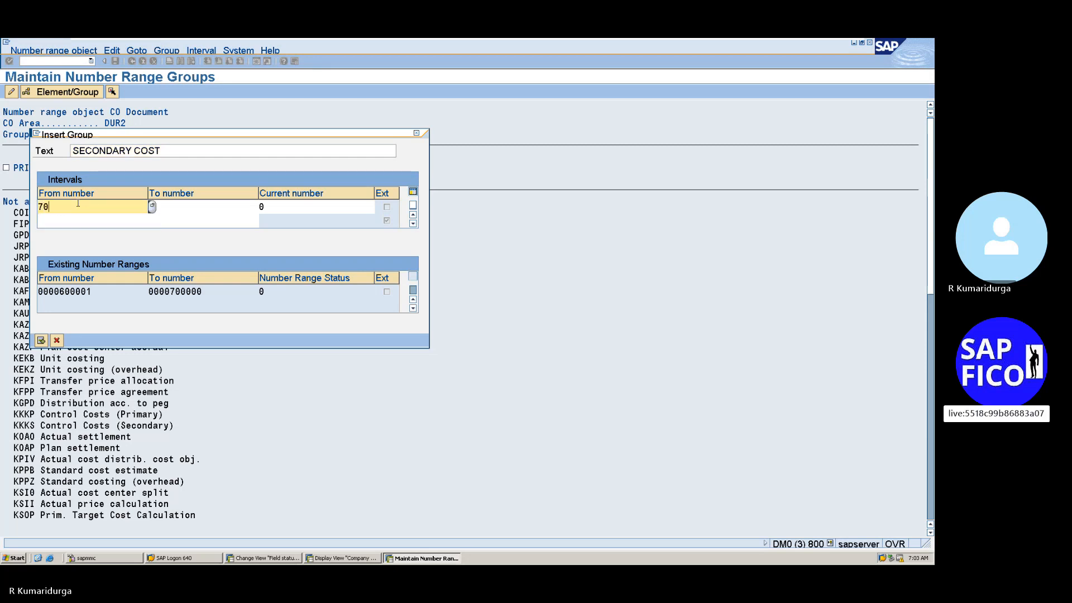
text(0001)
key(Tab)
text(8000)
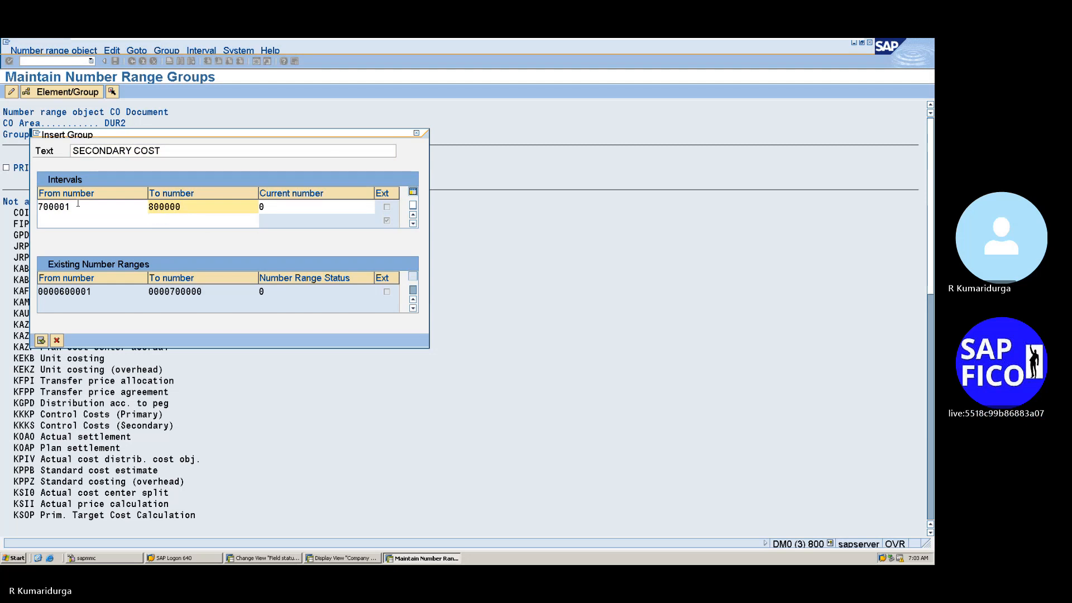
key(Return)
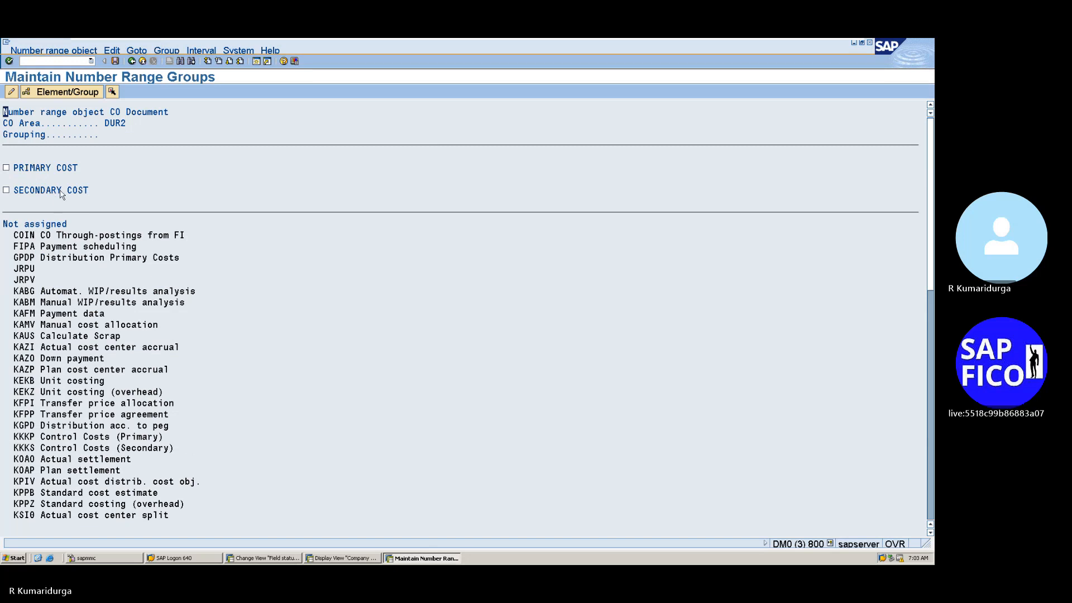
- Insert a number range group named PLANNING COST with the interval 800001 to 900000
click(166, 51)
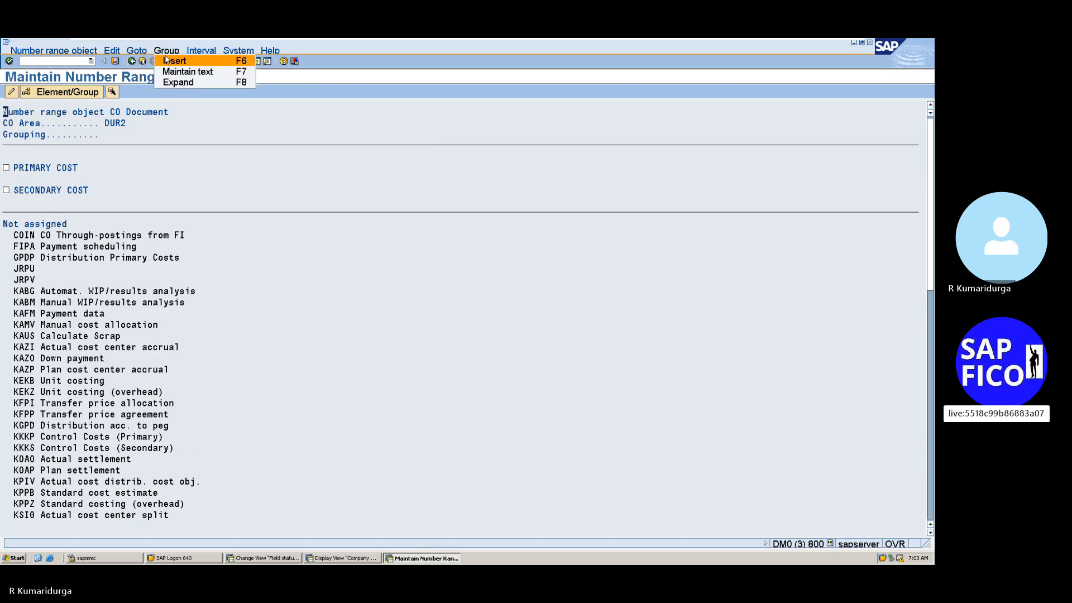
click(168, 60)
text(P)
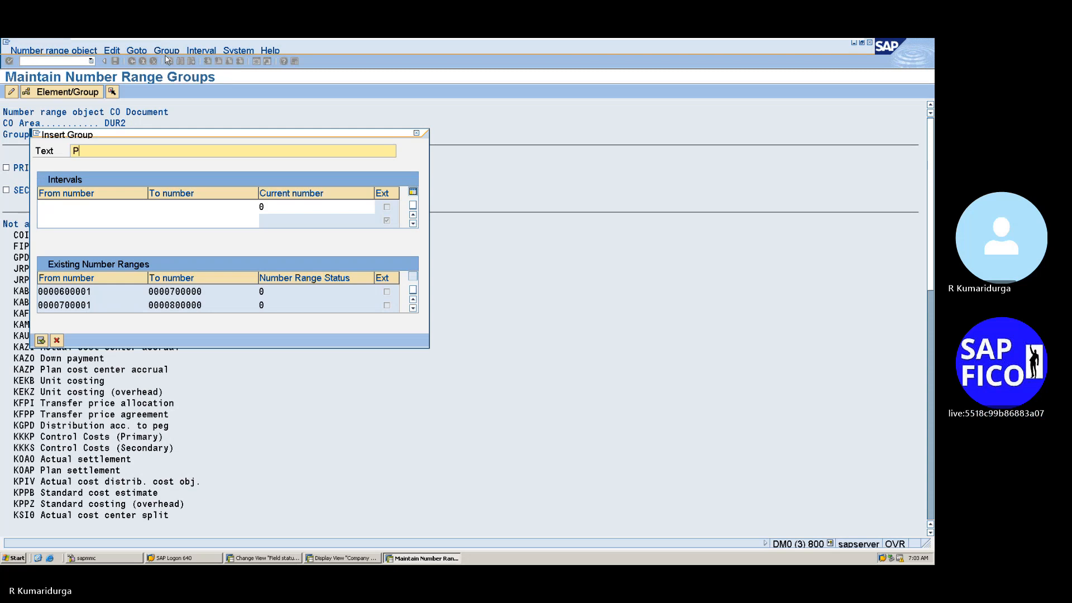
text(LANNING )
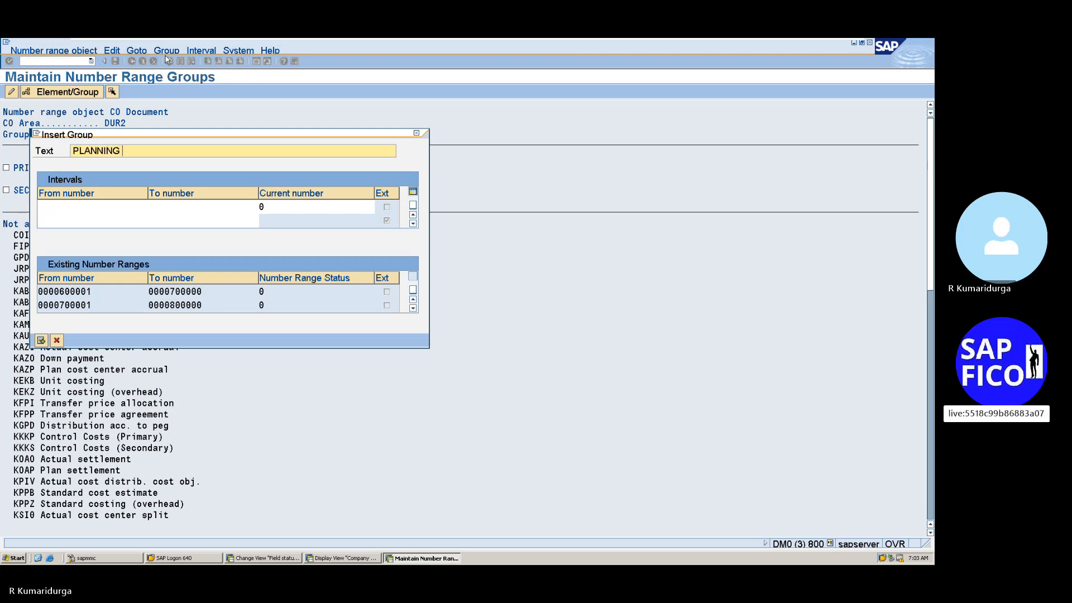
text(COST)
click(93, 211)
text(800001)
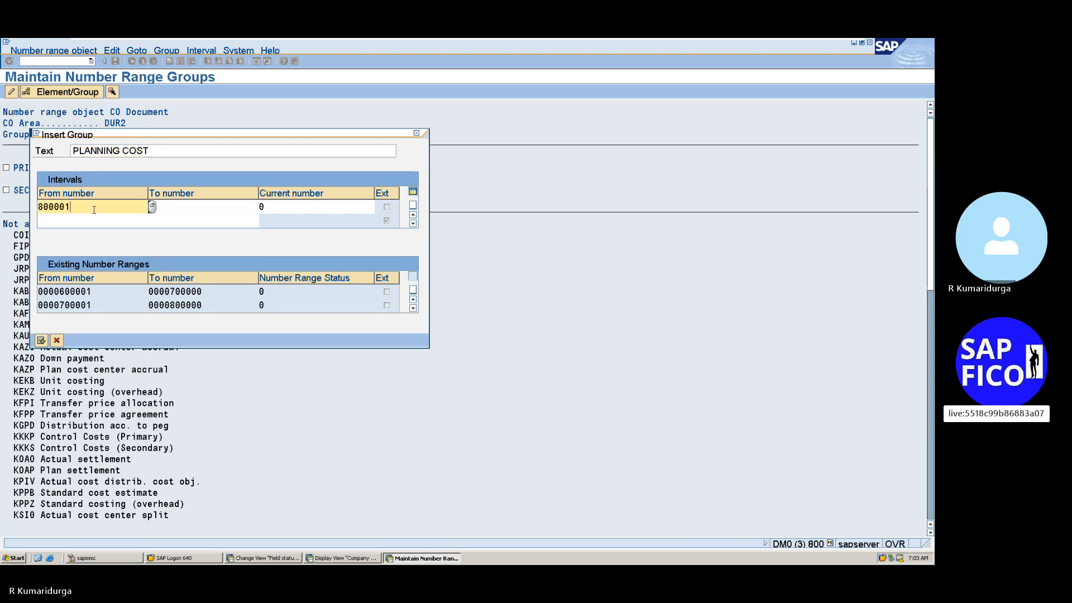
key(Tab)
text(900000)
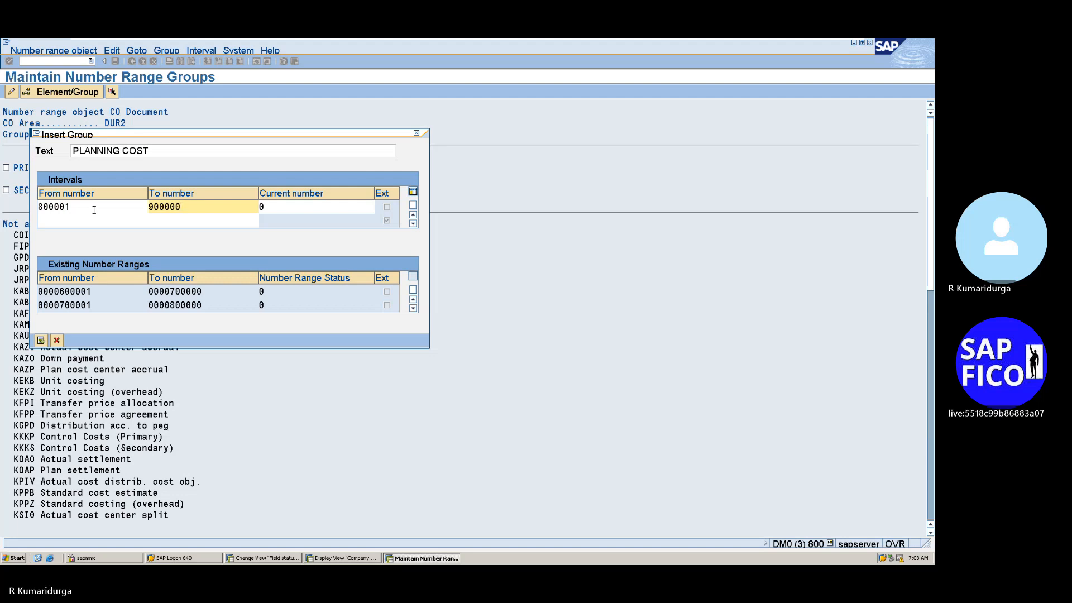
key(Return)
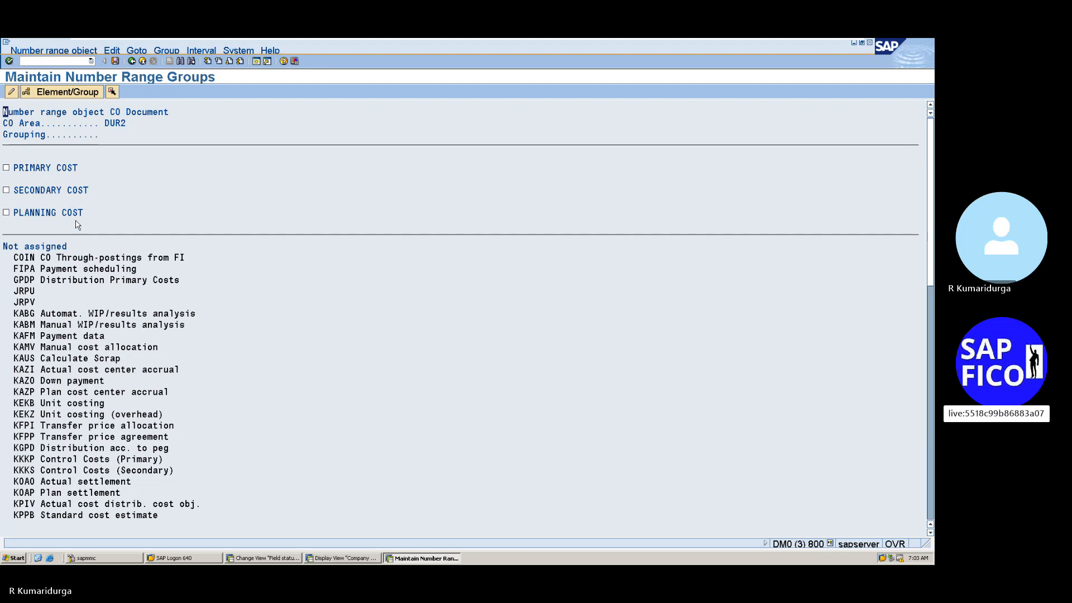
- Examine the unassigned CO transactions listed below the number range groups for controlling area DUR2
scroll(77, 224, down, 5)
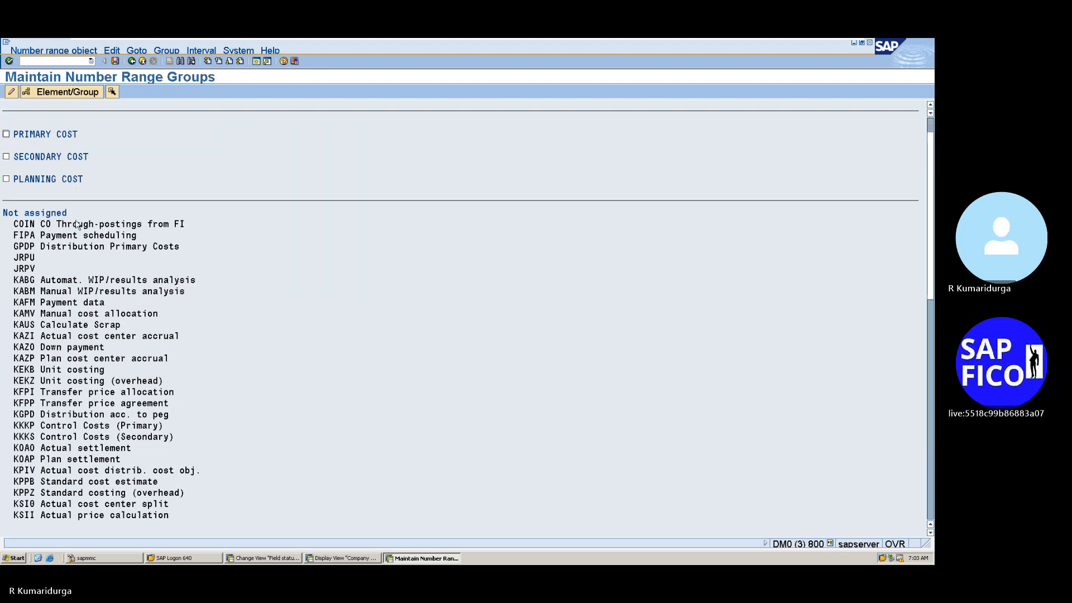
scroll(77, 224, down, 3)
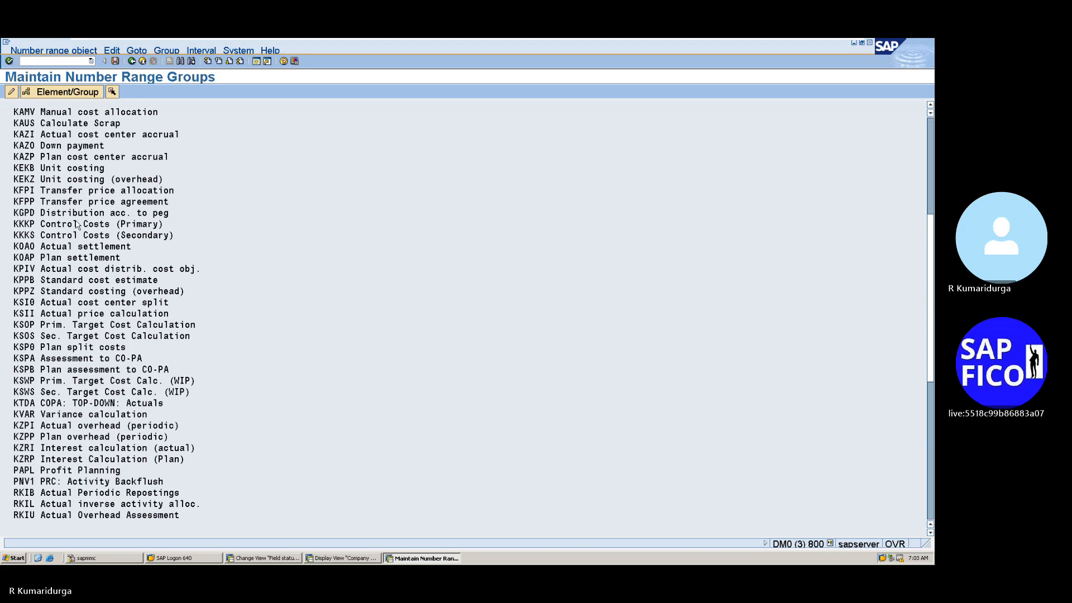
scroll(77, 225, down, 2)
scroll(77, 224, down, 8)
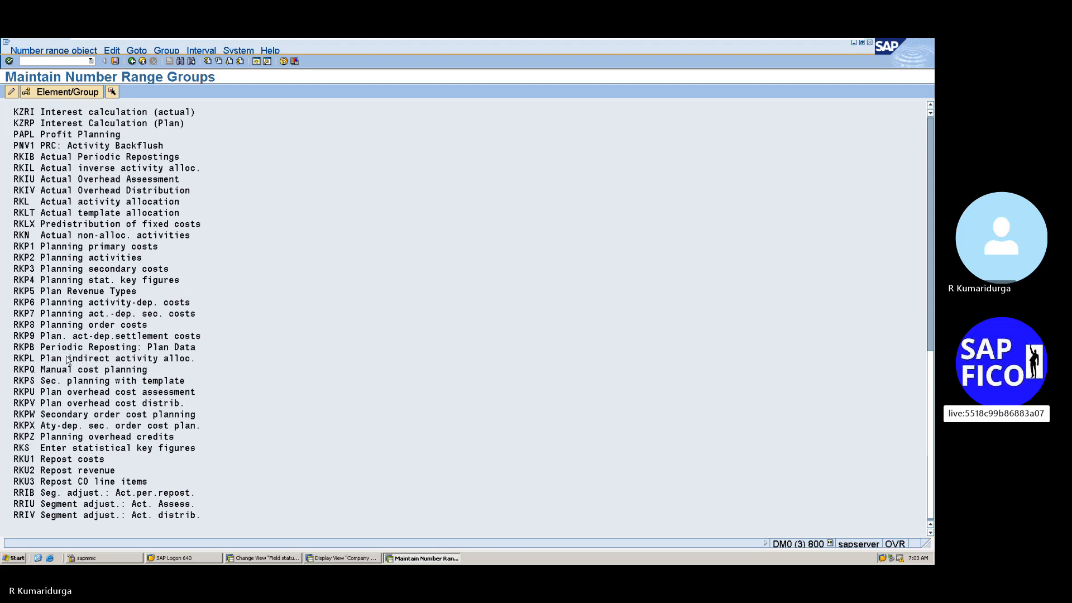
scroll(67, 360, up, 1)
scroll(67, 361, up, 5)
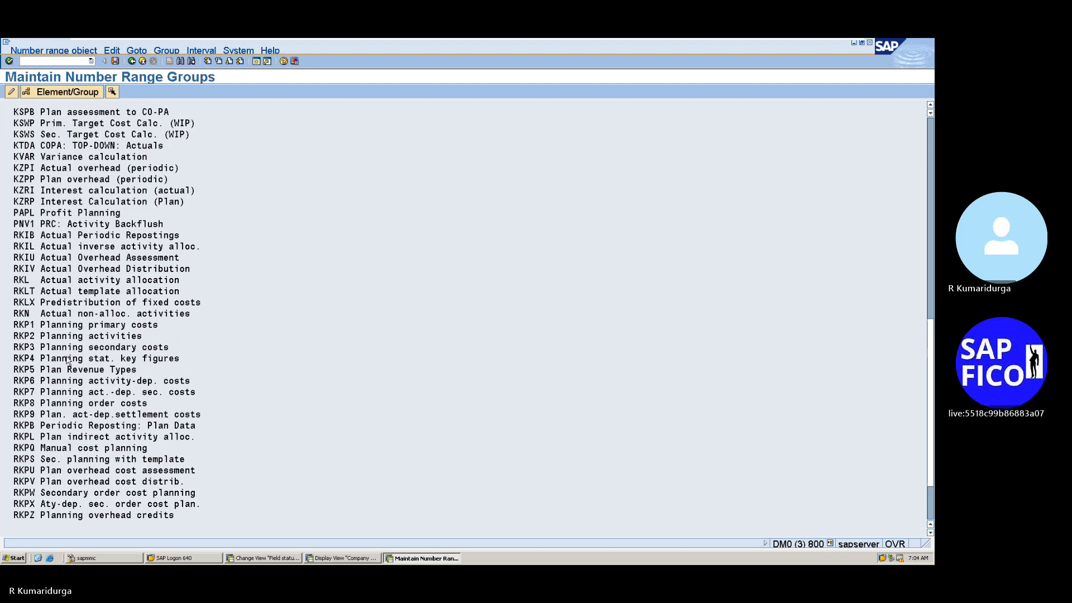
scroll(67, 360, up, 1)
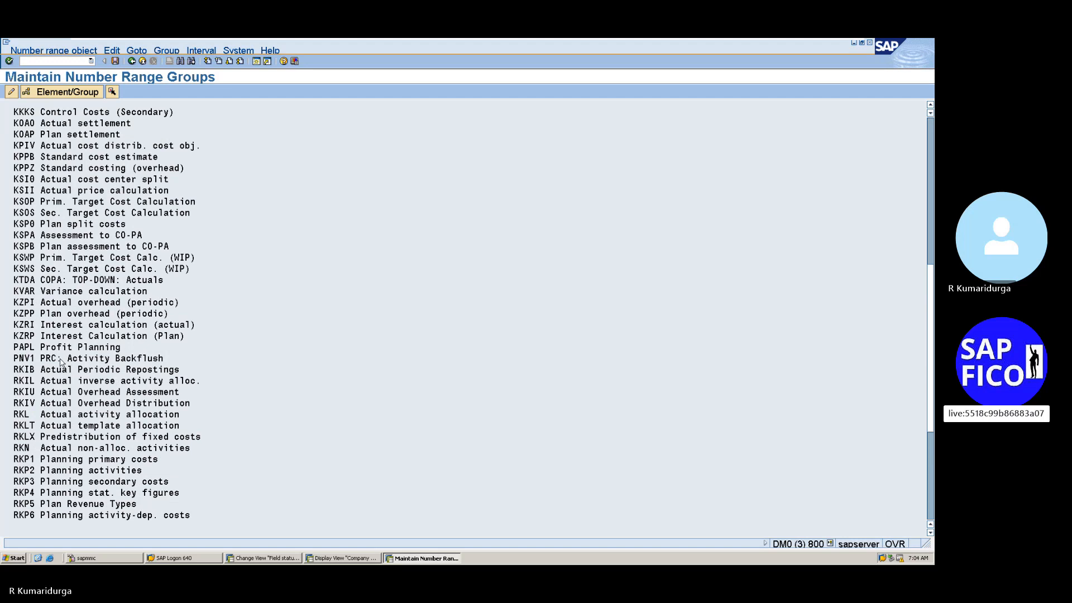
scroll(47, 248, up, 1)
scroll(47, 248, up, 3)
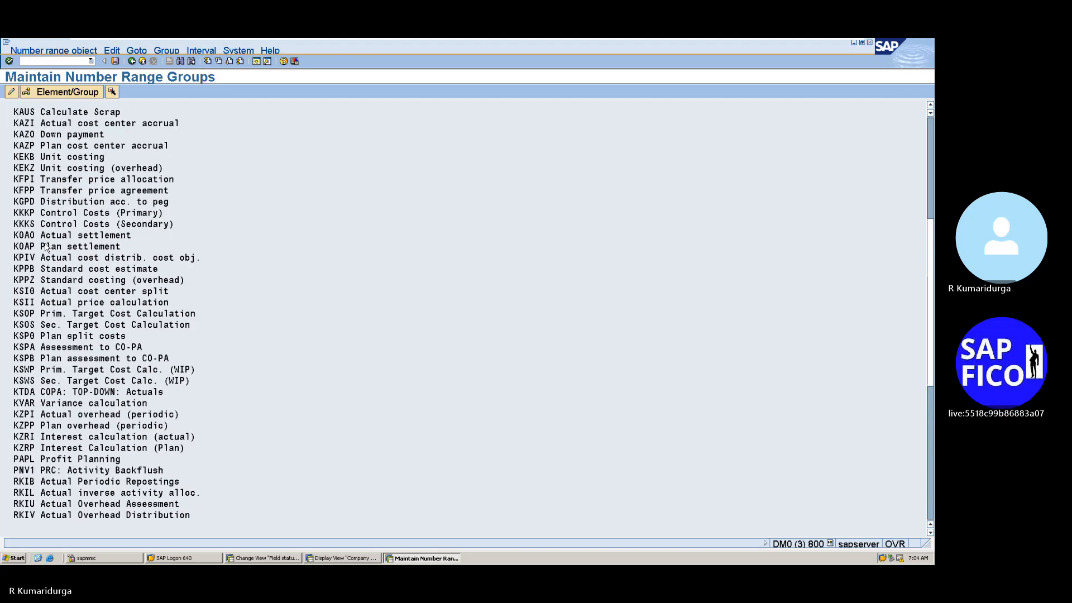
scroll(32, 120, up, 1)
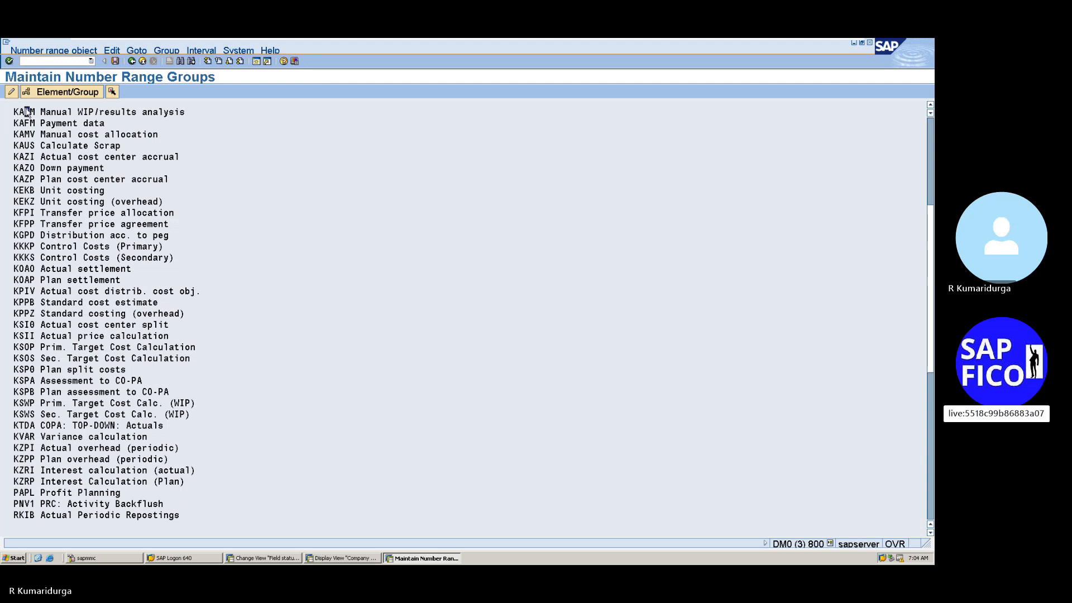
- Try to assign the KAMV Manual cost allocation element to the PRIMARY COST group
click(26, 111)
click(84, 114)
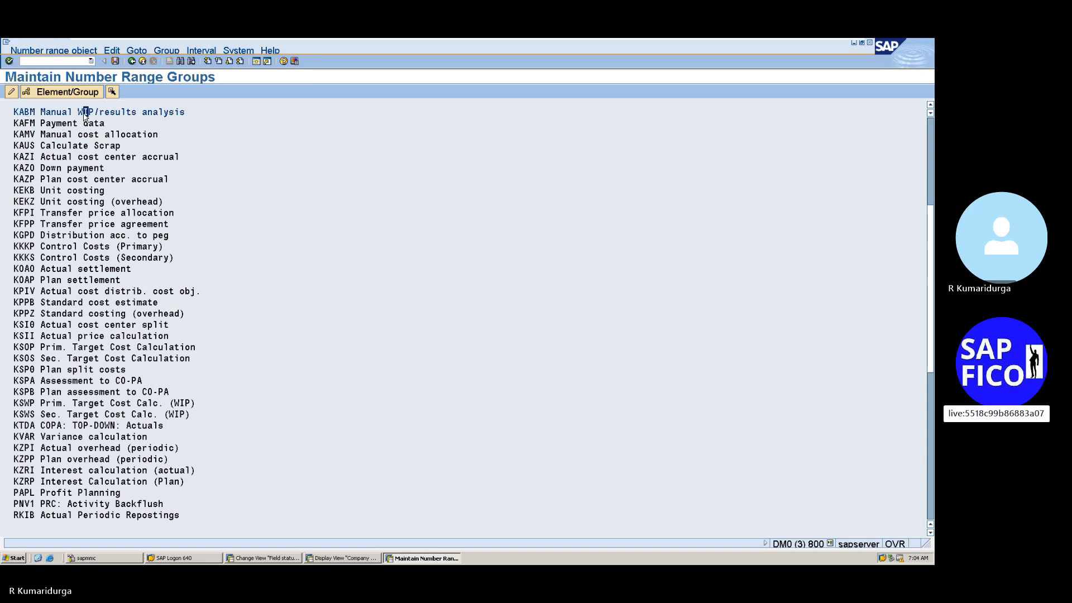
scroll(227, 131, up, 1)
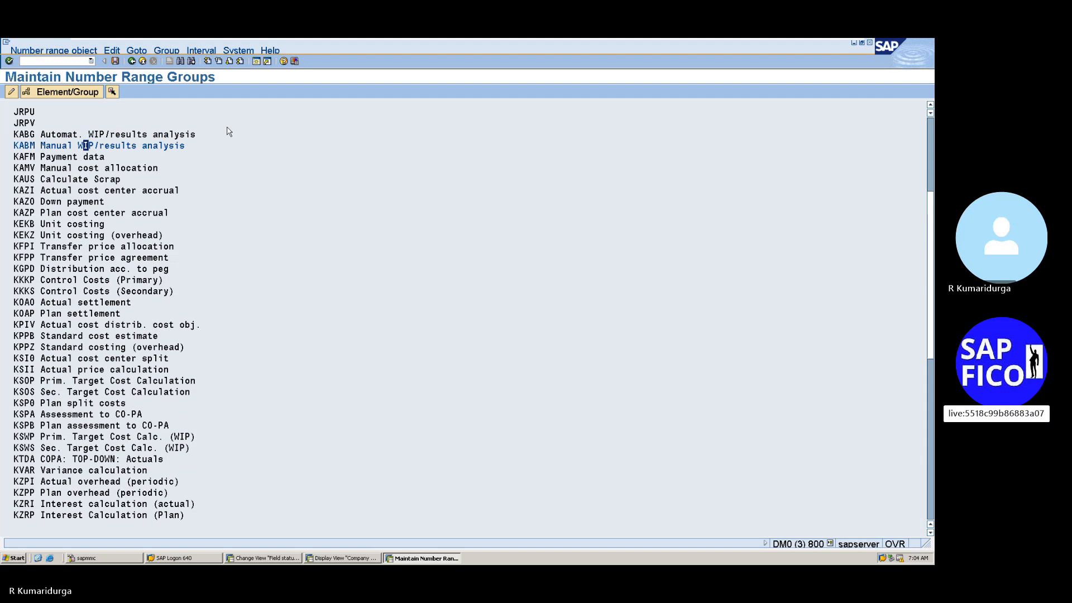
scroll(149, 150, up, 3)
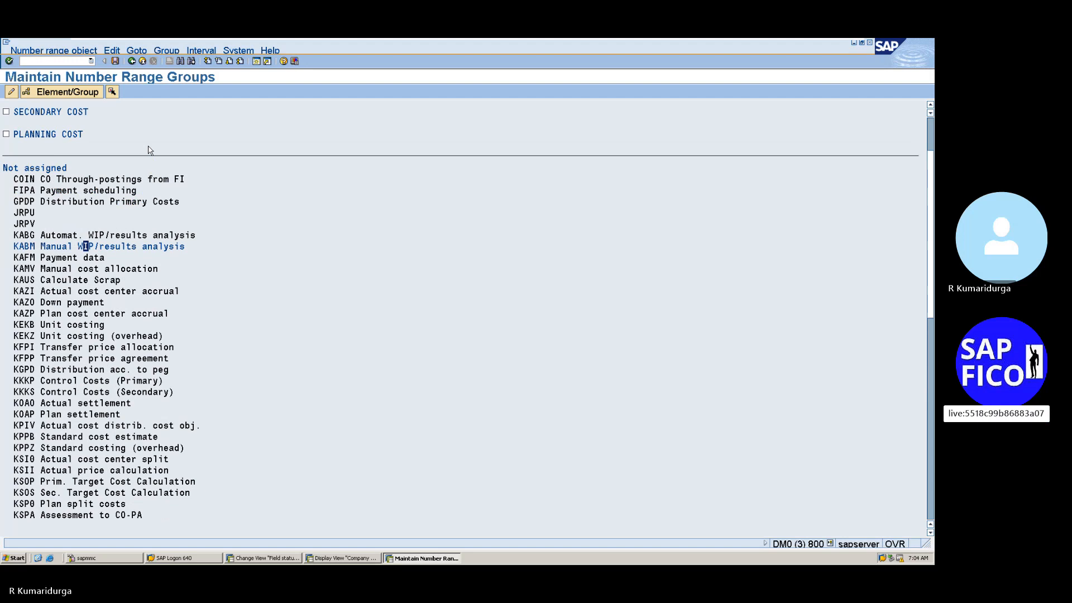
scroll(149, 149, up, 1)
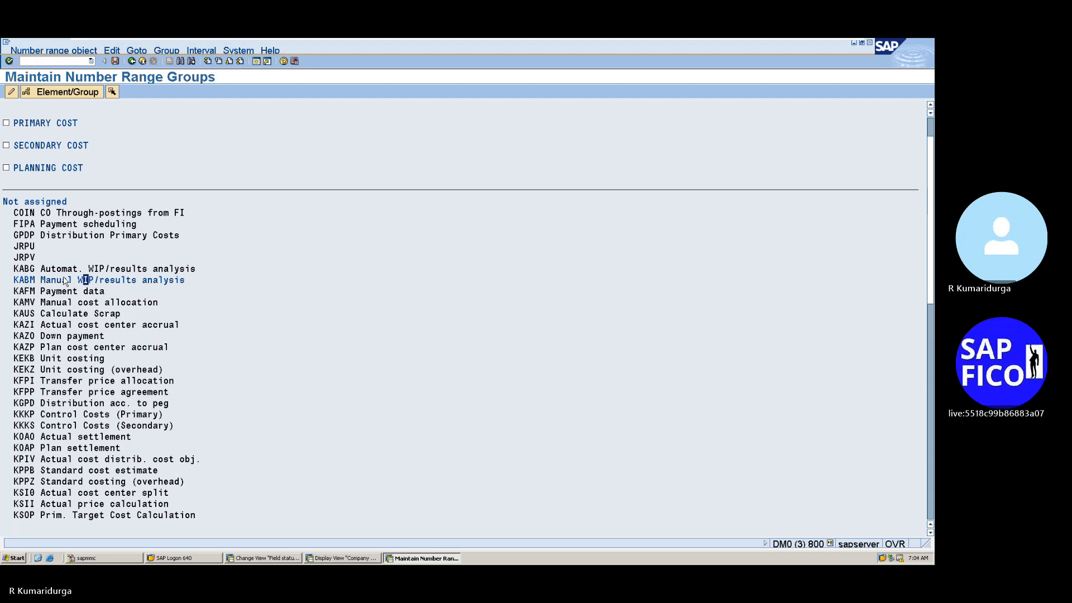
click(31, 303)
click(64, 280)
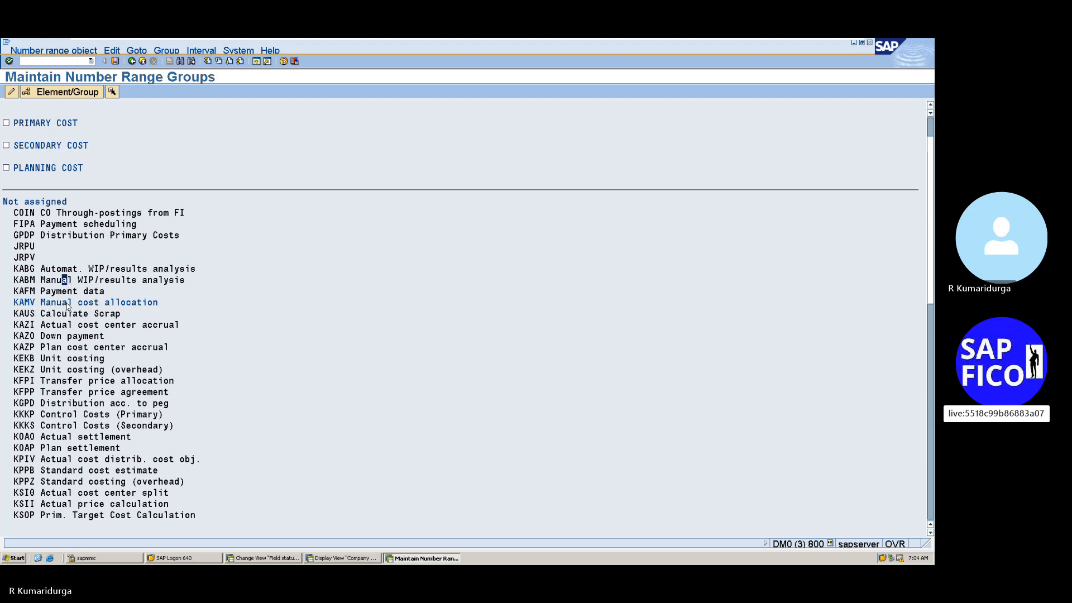
click(76, 96)
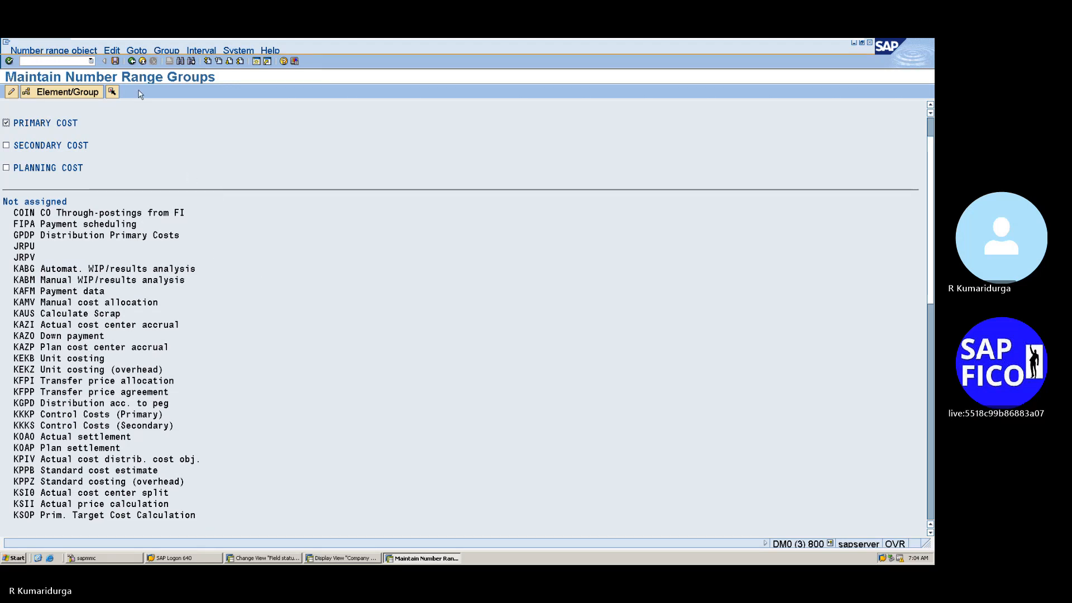
- Save the number range groups and acknowledge the notice about transporting number range intervals
click(116, 62)
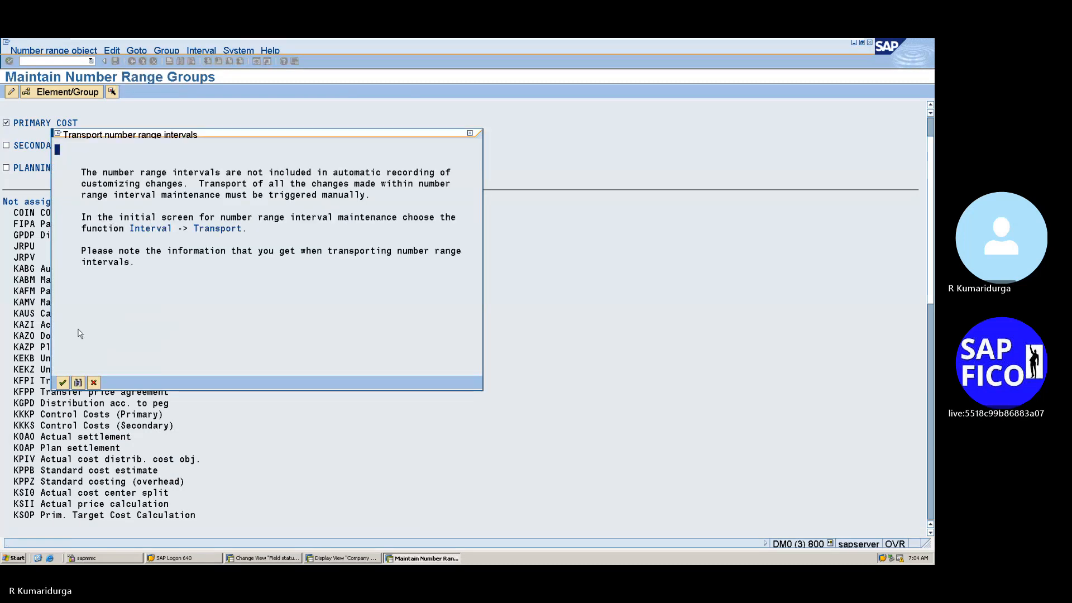
click(63, 383)
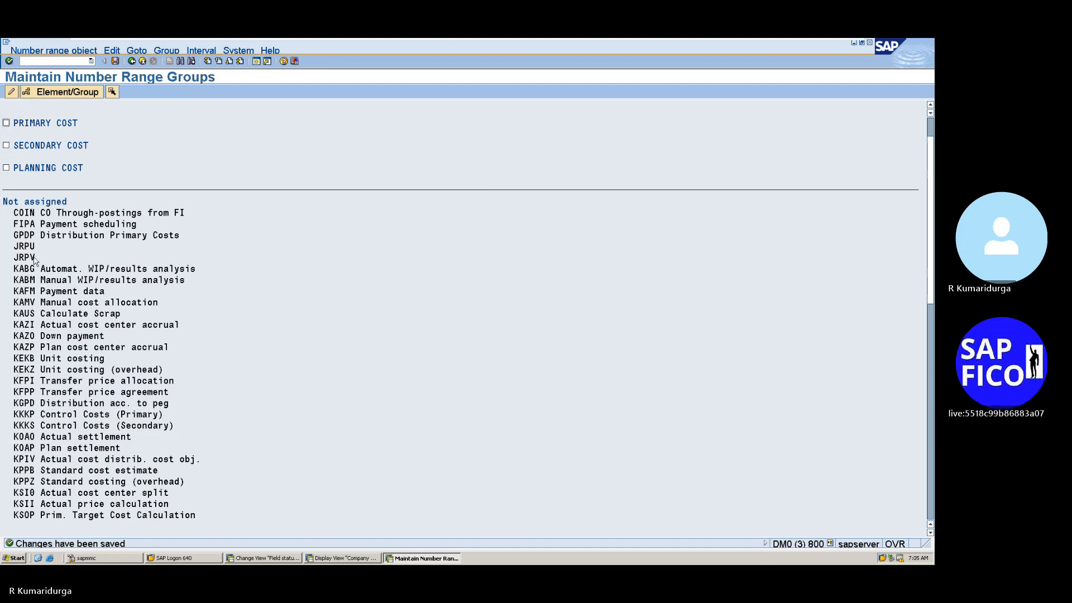
- Assign the KAMV Manual cost allocation element to the PRIMARY COST group and save the assignment
click(35, 303)
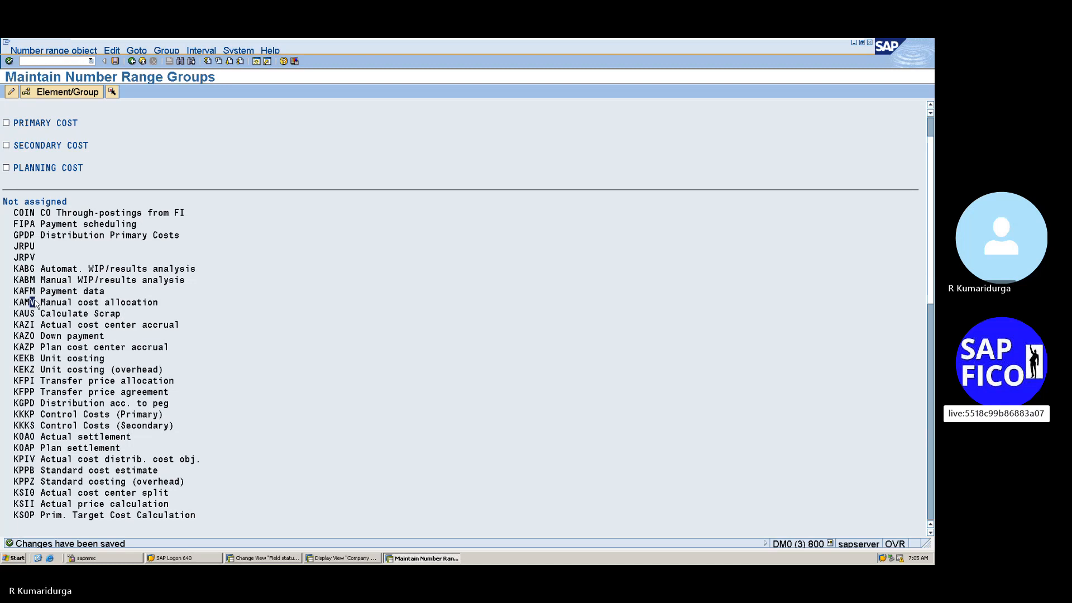
click(65, 303)
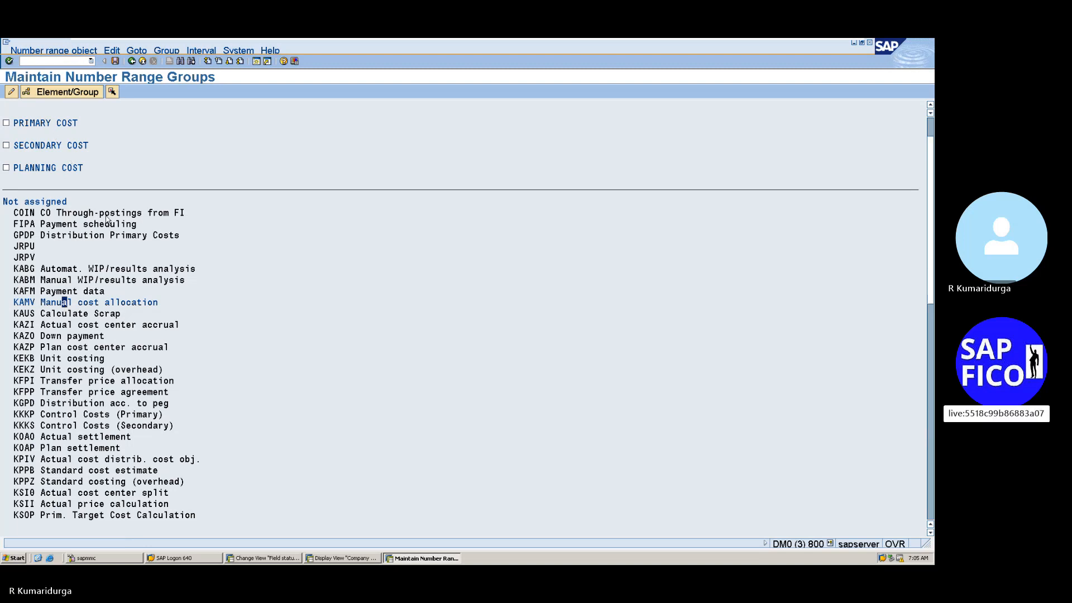
scroll(106, 219, down, 1)
scroll(106, 220, down, 5)
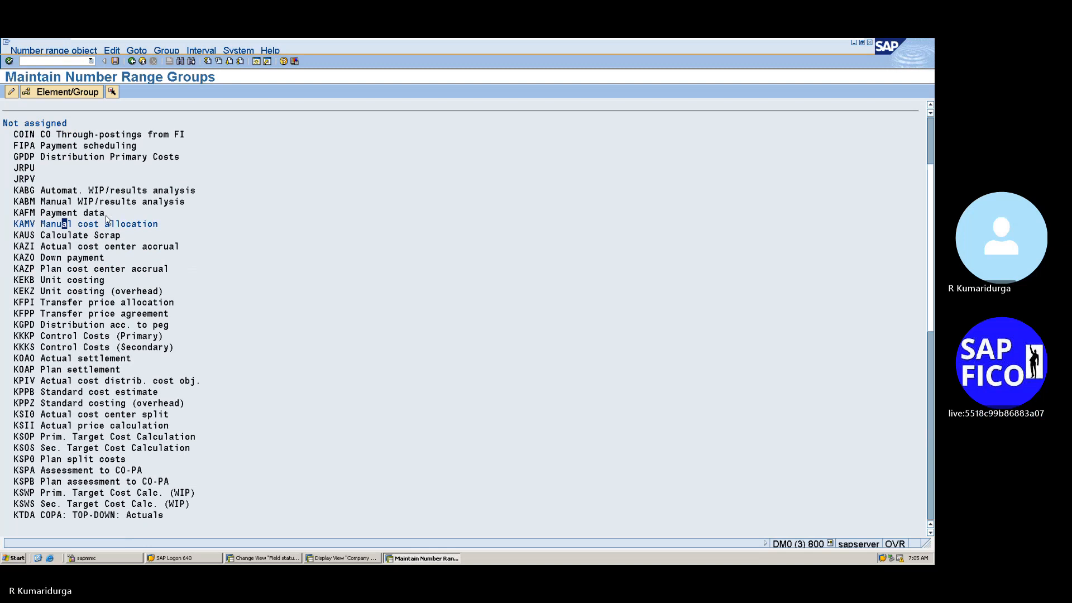
scroll(107, 219, down, 11)
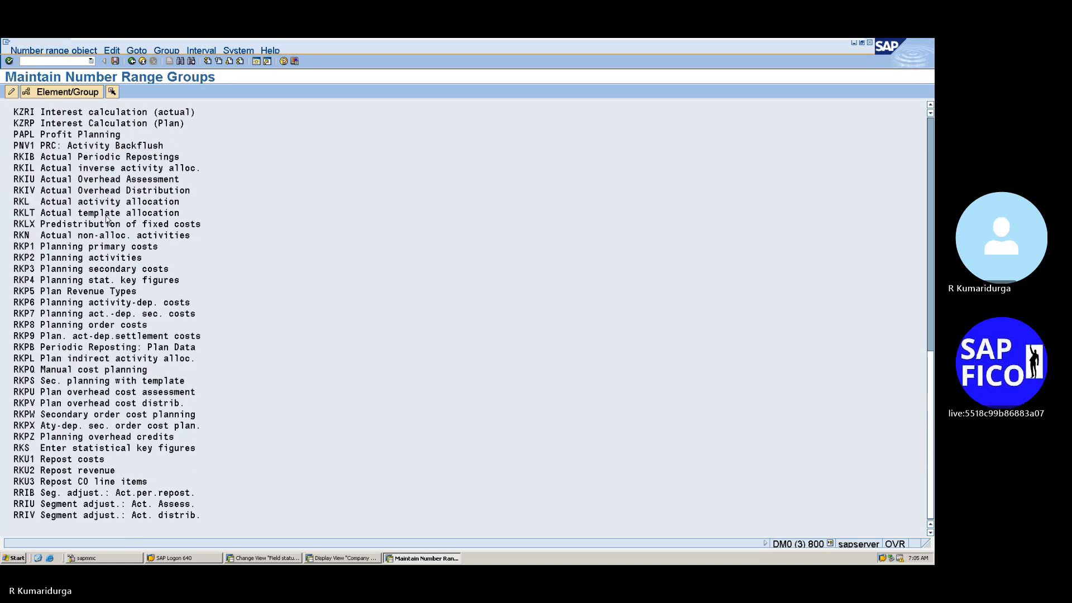
scroll(106, 219, up, 10)
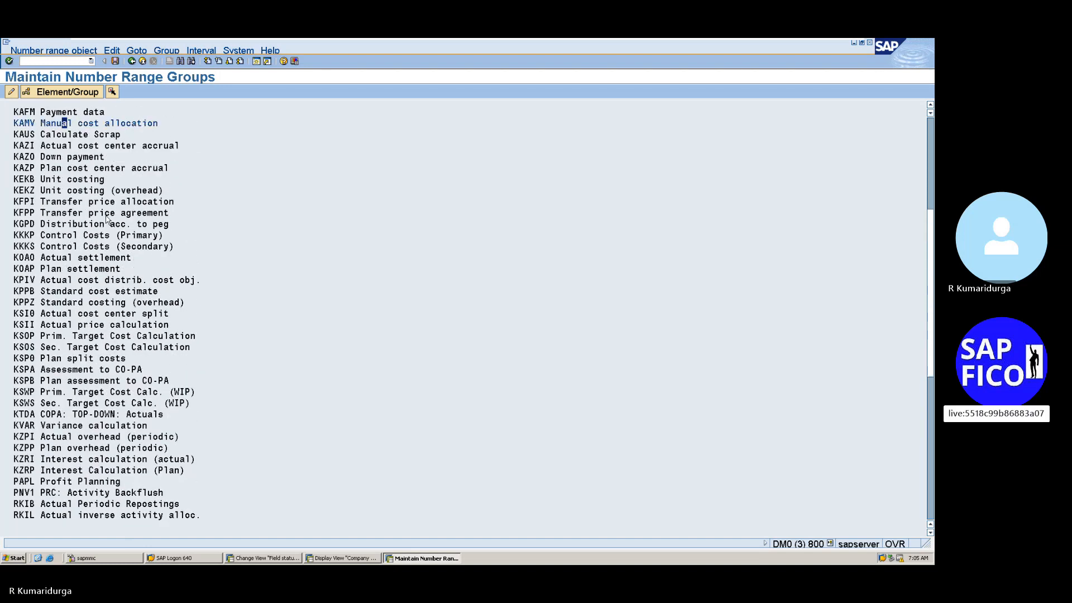
scroll(106, 220, up, 7)
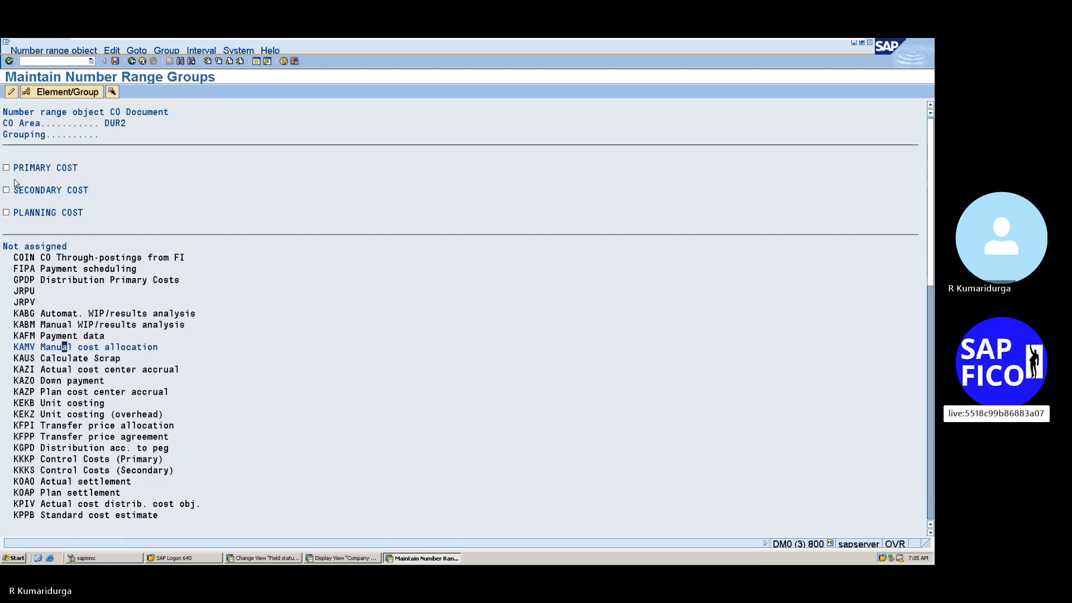
click(6, 167)
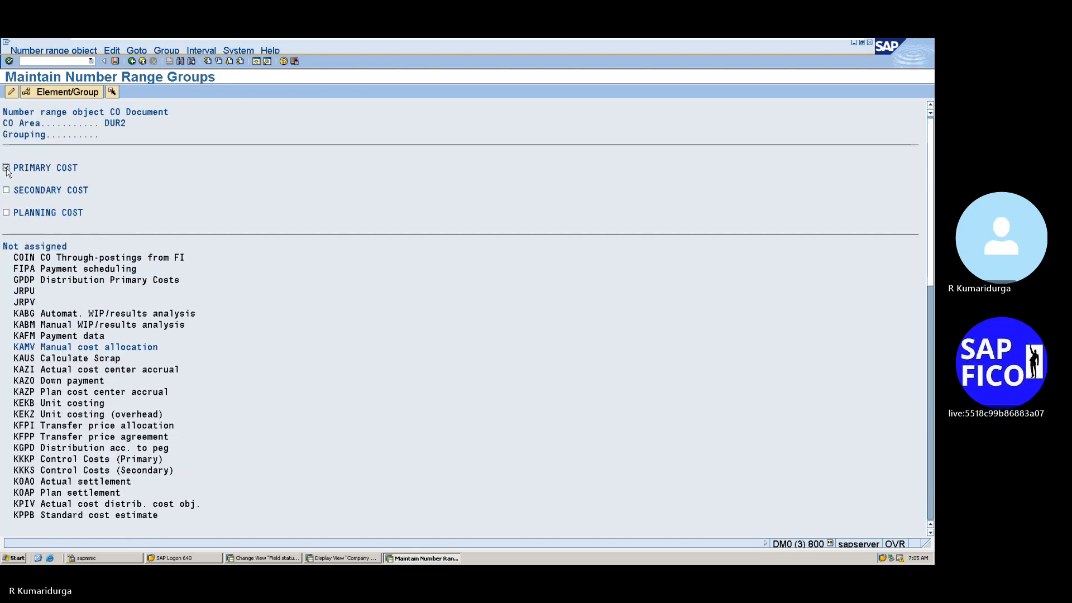
click(75, 93)
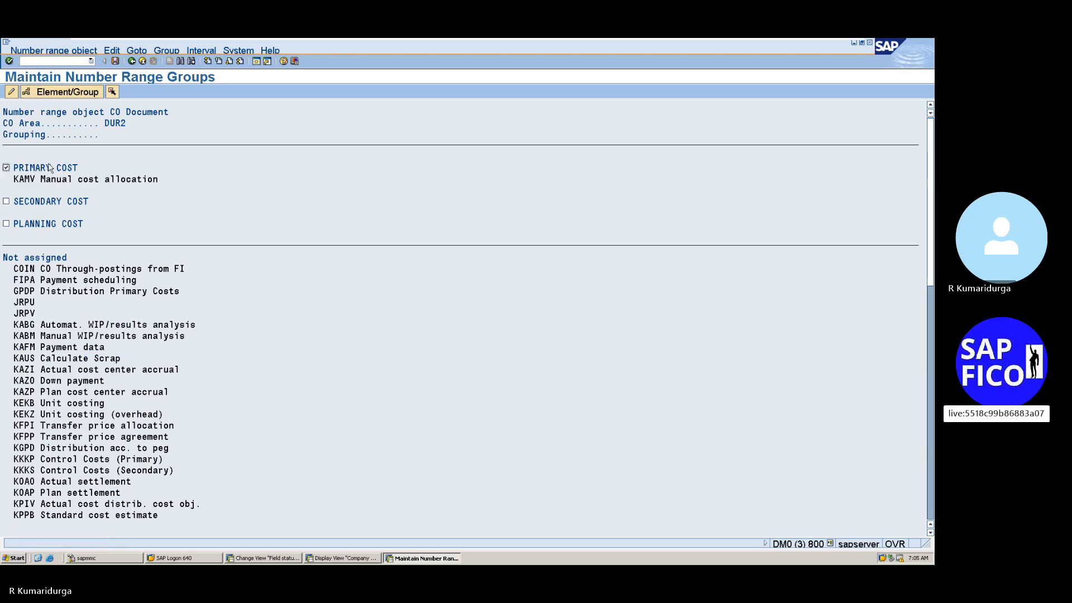
click(115, 60)
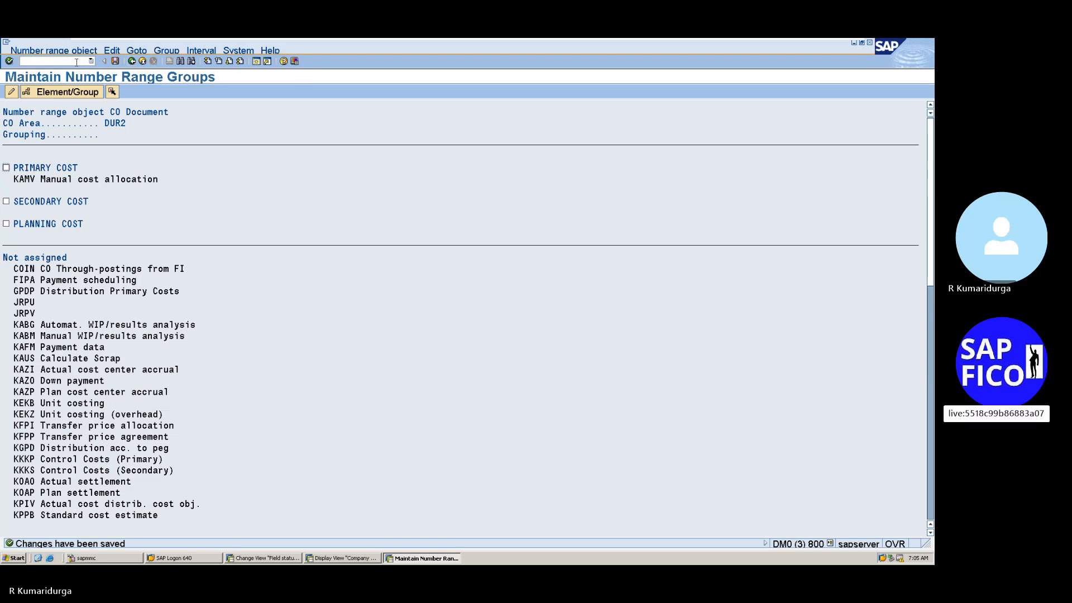
- Leave the transaction, restart KANK and open the number range groups of controlling area DUR2 for maintenance
text(n)
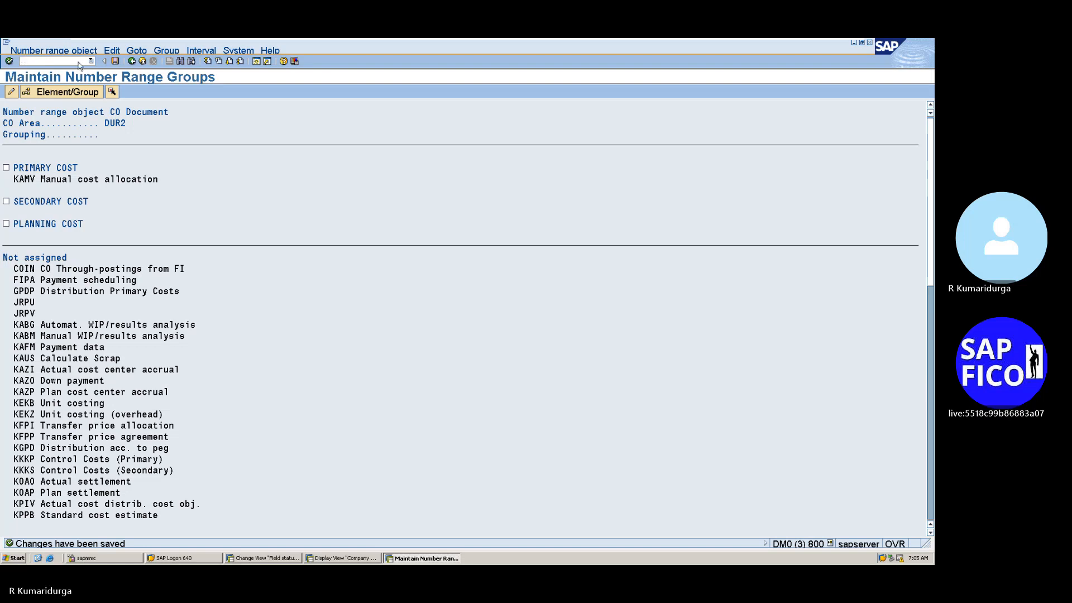
key(Return)
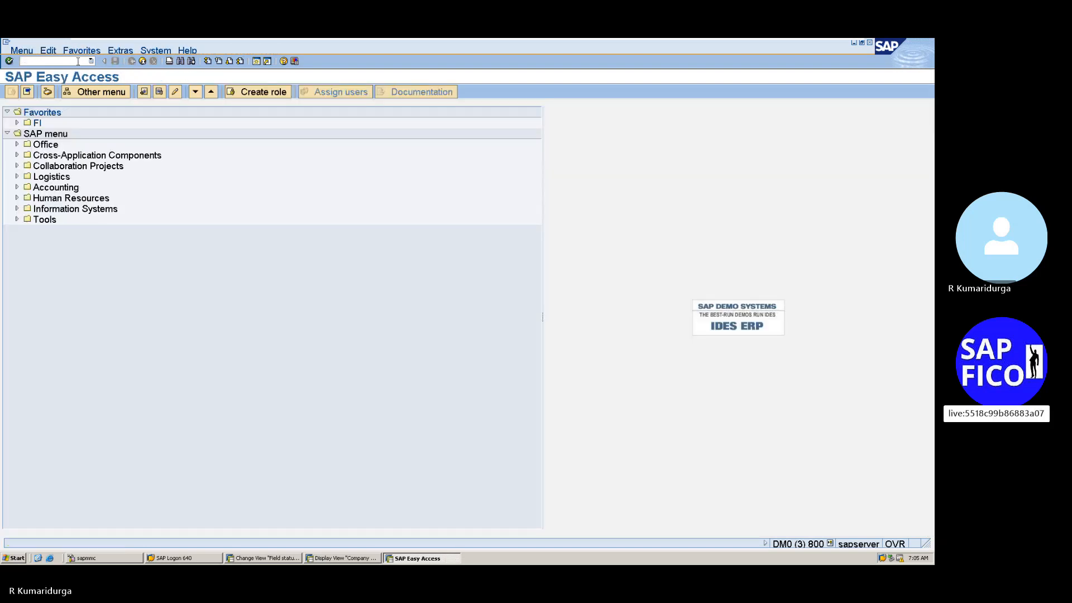
text(KANK)
key(Return)
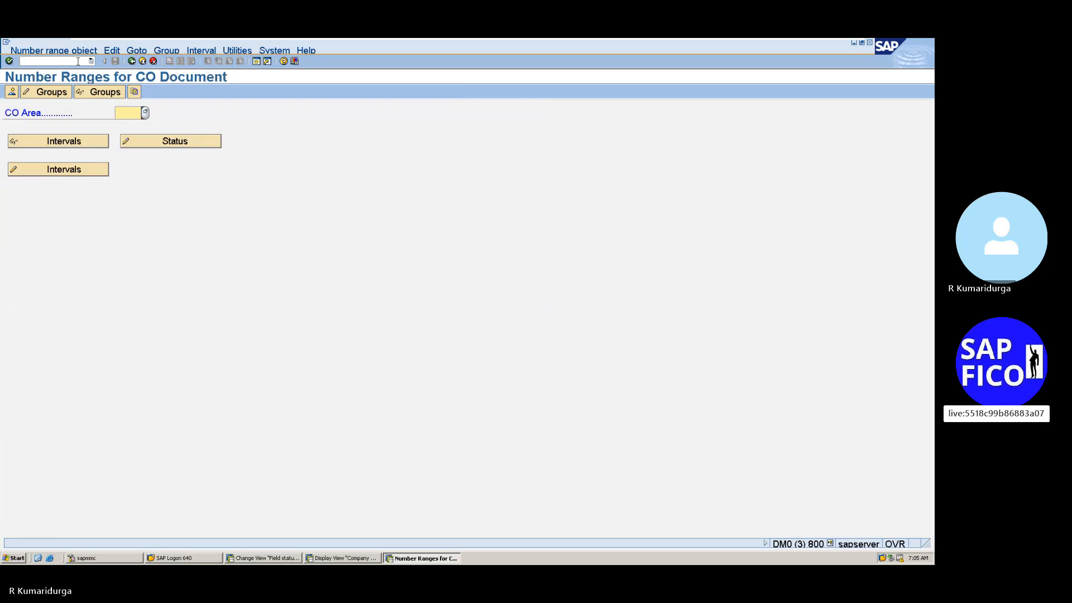
text(DUR2)
click(48, 92)
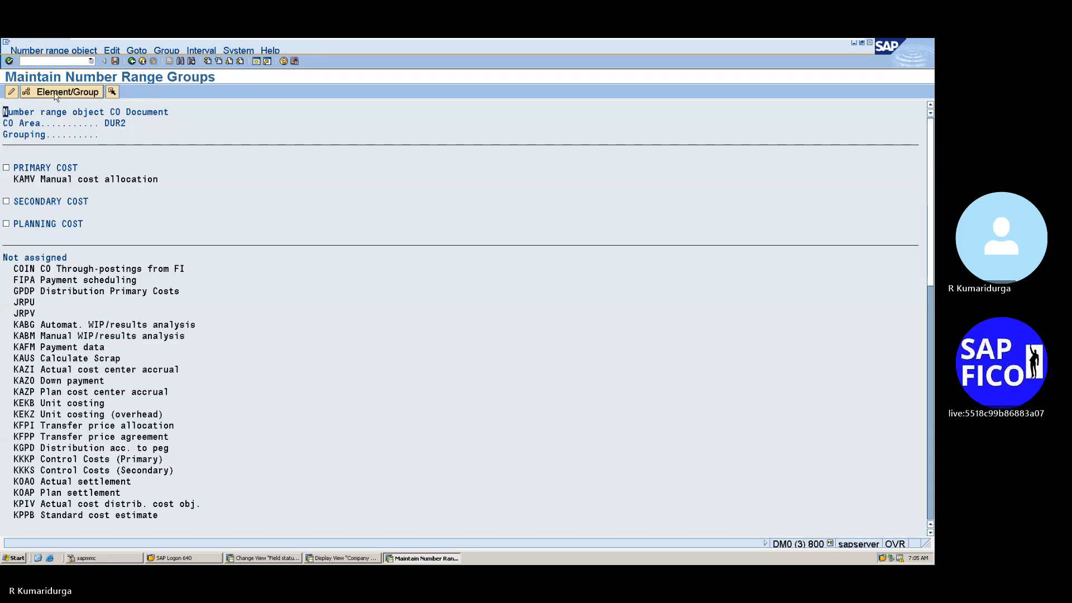